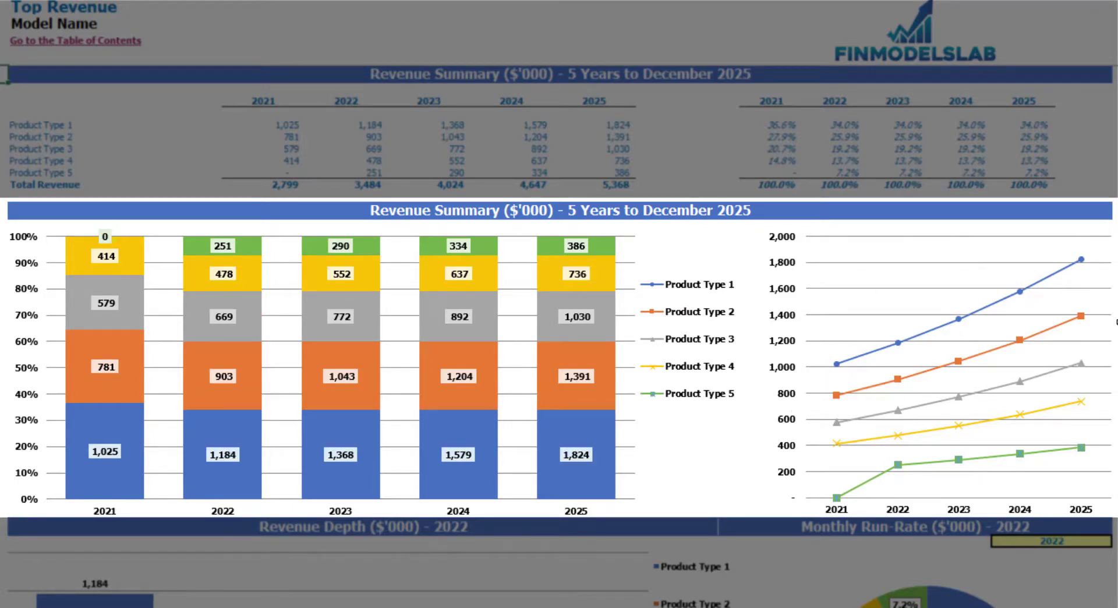
Switch the Revenue Depth and Monthly Run-Rate charts to year 2023, followed by year 2024.
scroll(550, 376, down, 6)
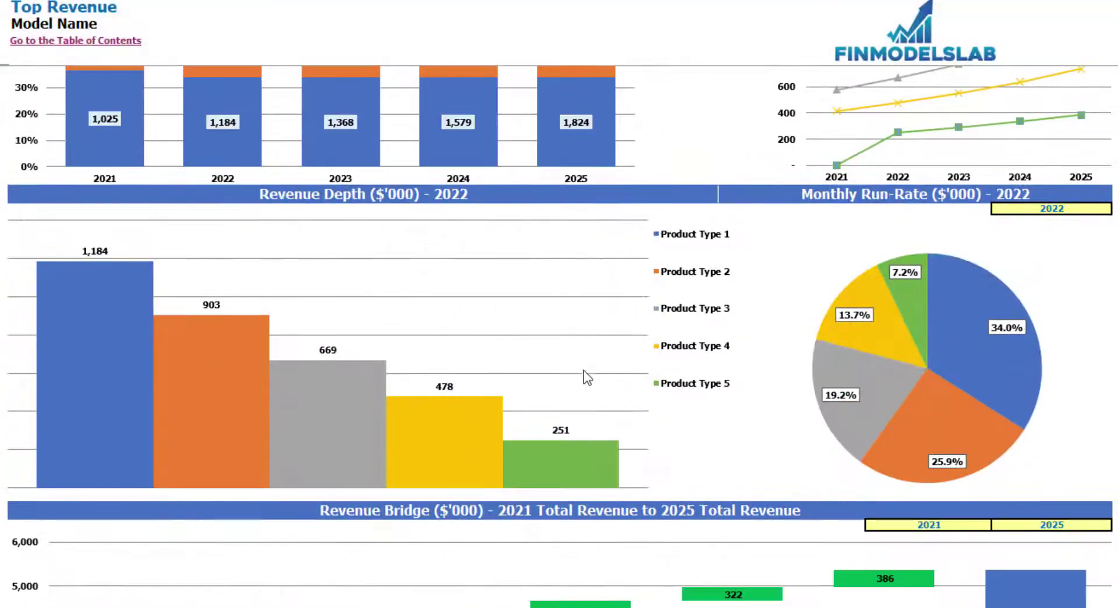
scroll(588, 368, down, 2)
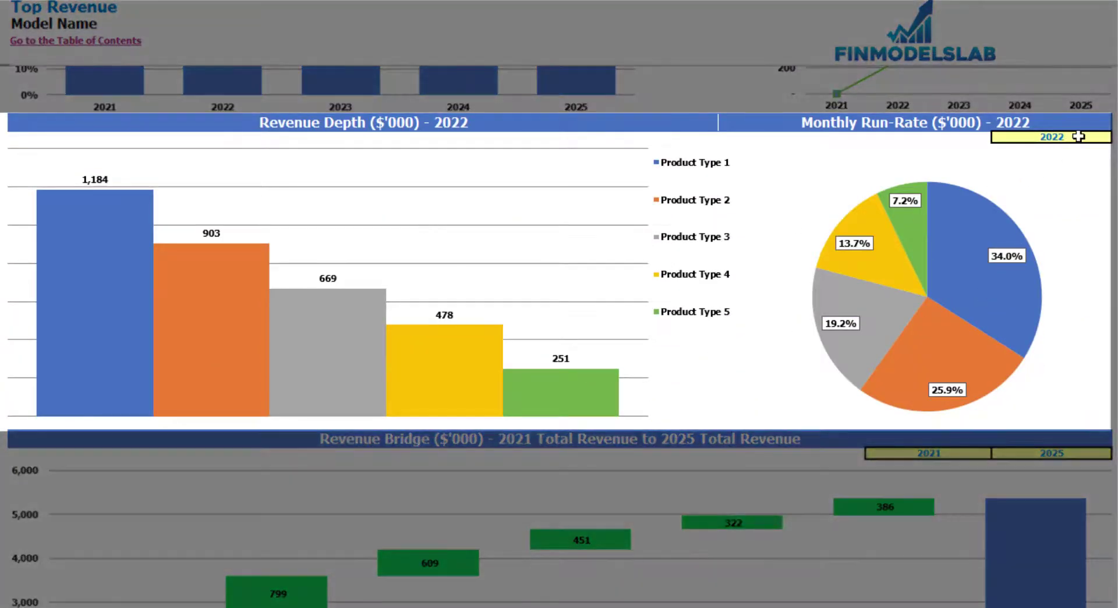
click(1076, 137)
click(1113, 140)
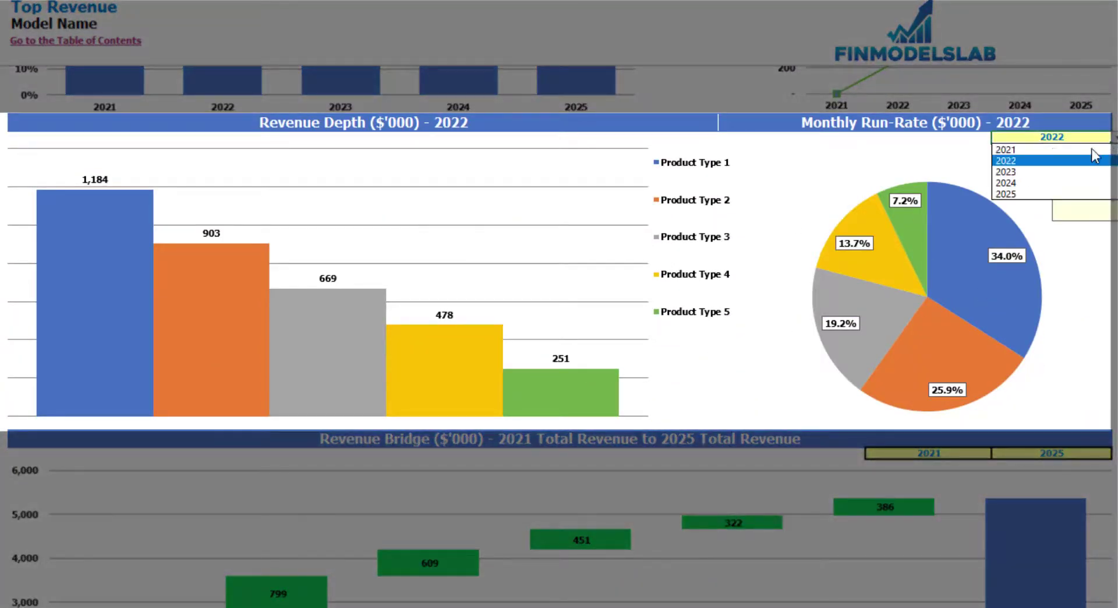
click(1051, 171)
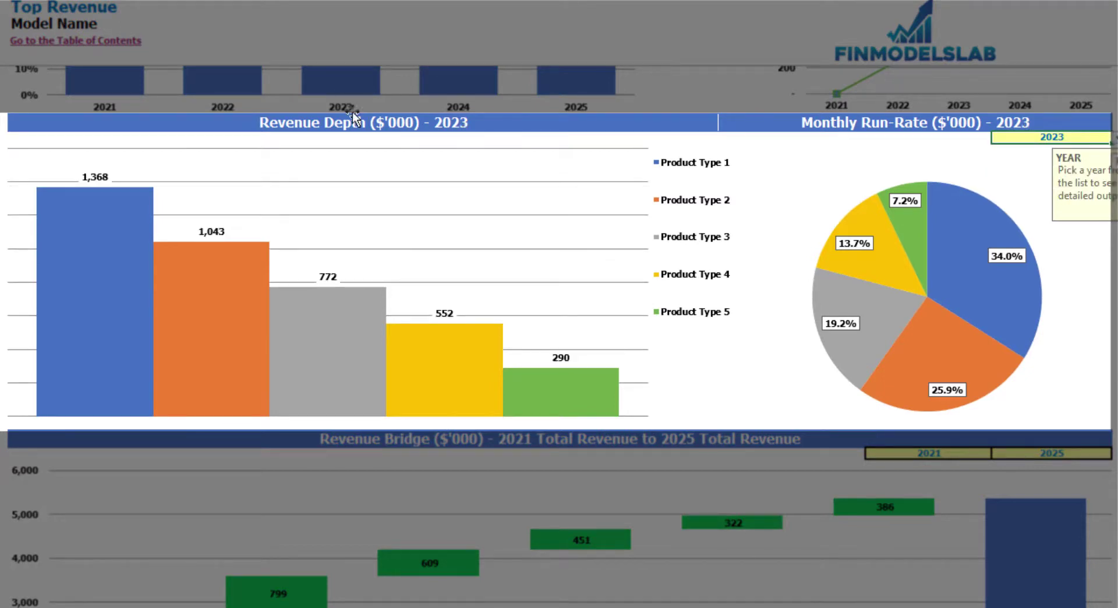
click(1113, 140)
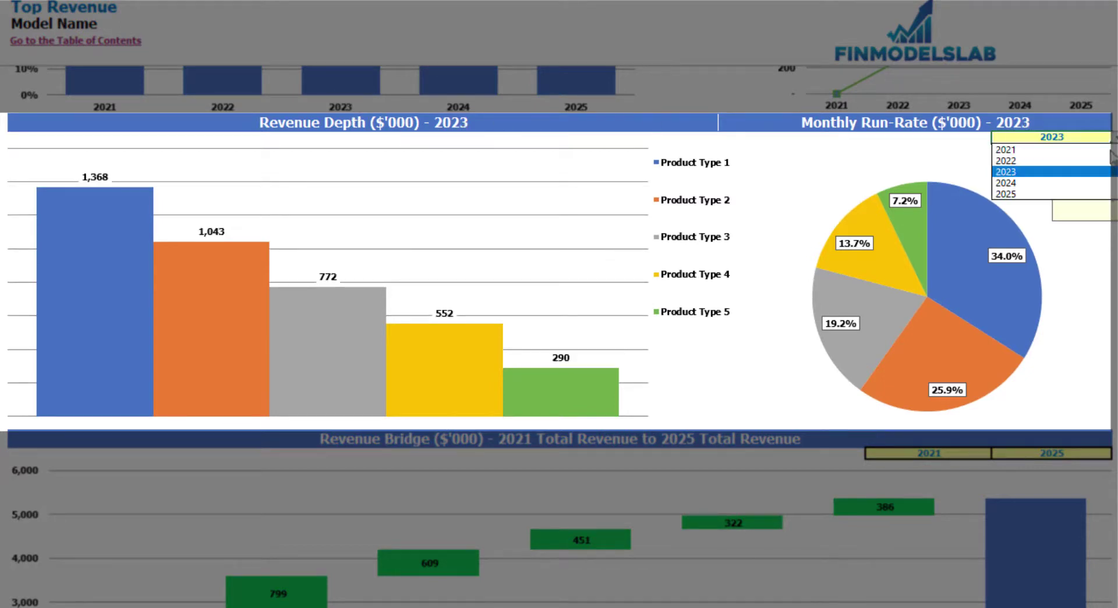
click(1070, 182)
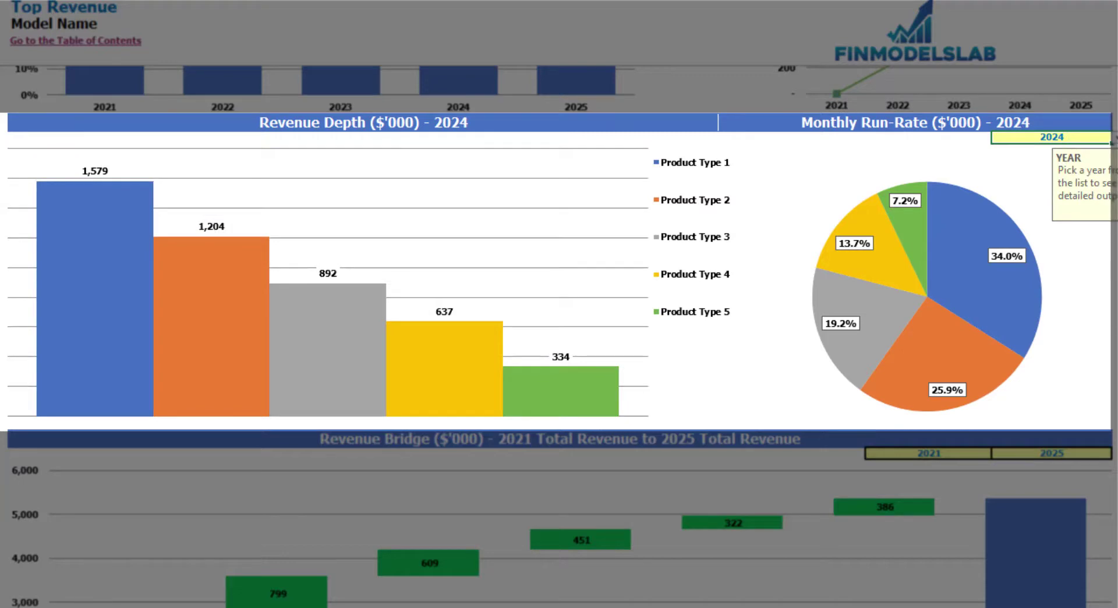
Set the Revenue Bridge's first year to 2022 and choose another last year from its list.
scroll(559, 336, down, 5)
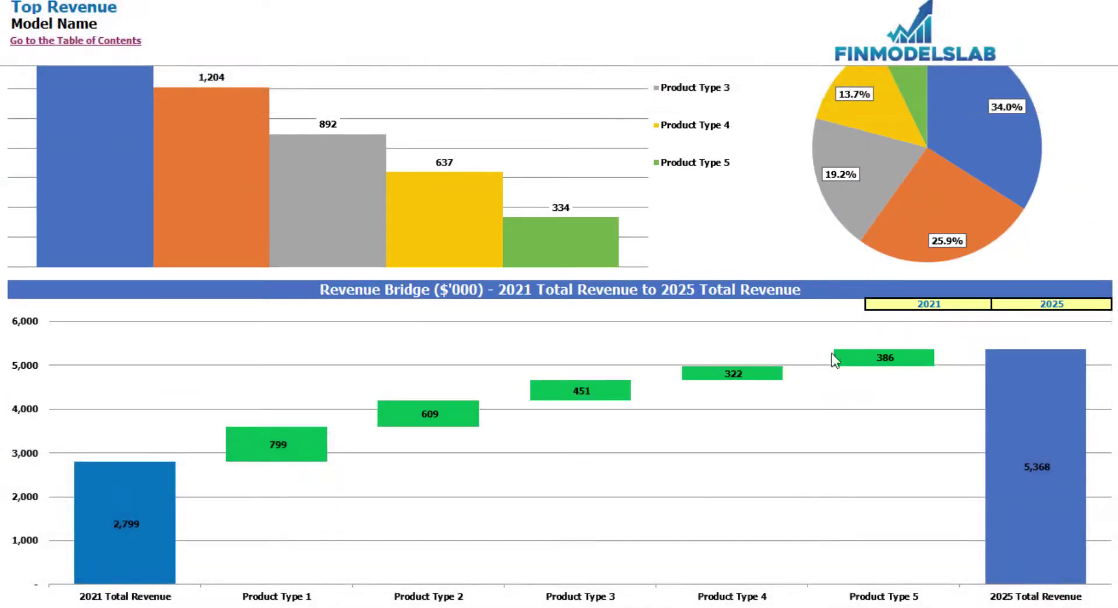
click(964, 303)
click(996, 304)
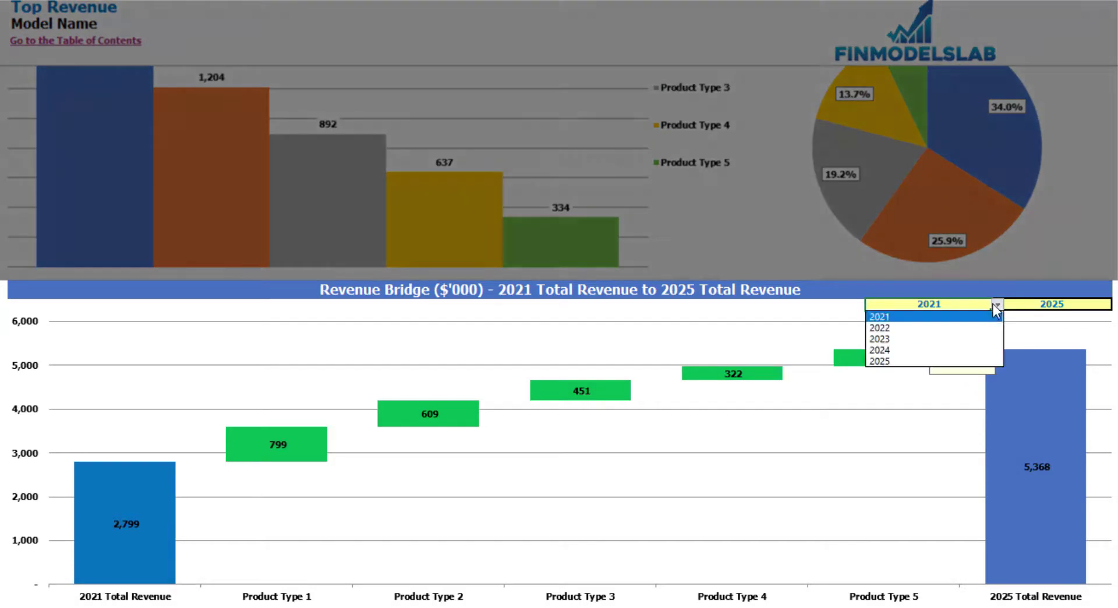
click(967, 327)
click(1079, 304)
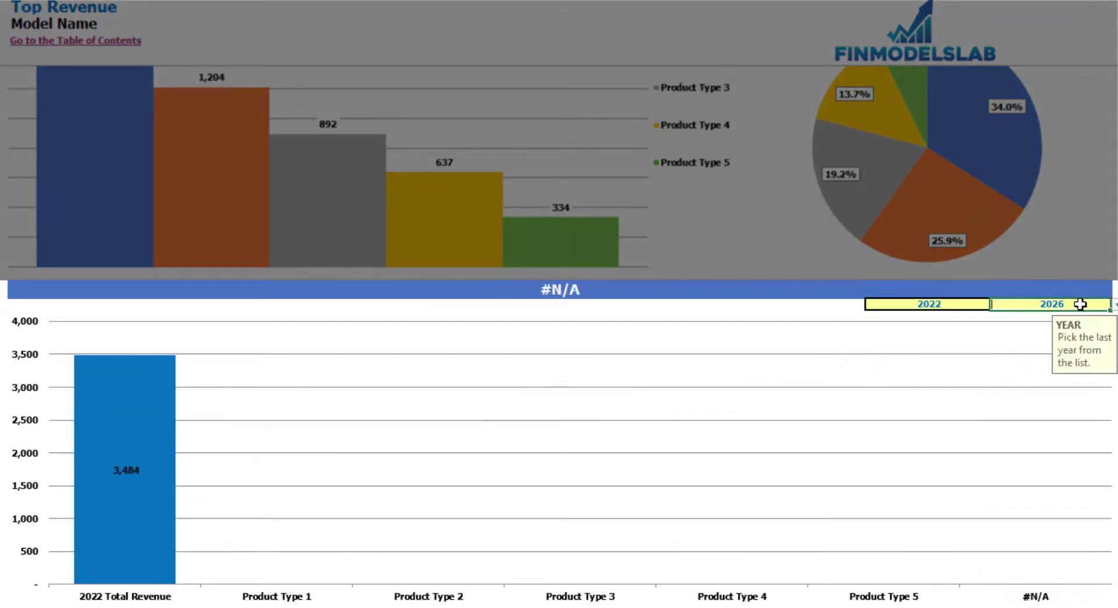
click(1114, 304)
click(1074, 350)
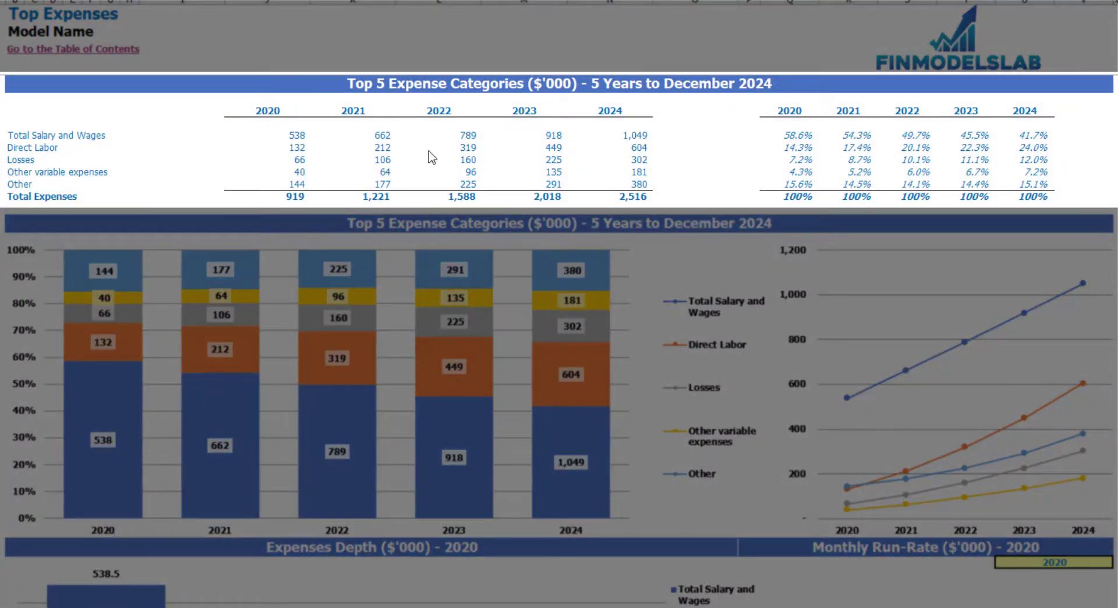
Examine the Top 5 Expense Categories table: category names, yearly amounts, total expenses and percentage shares for 2020 to 2024.
drag(14, 137, 10, 180)
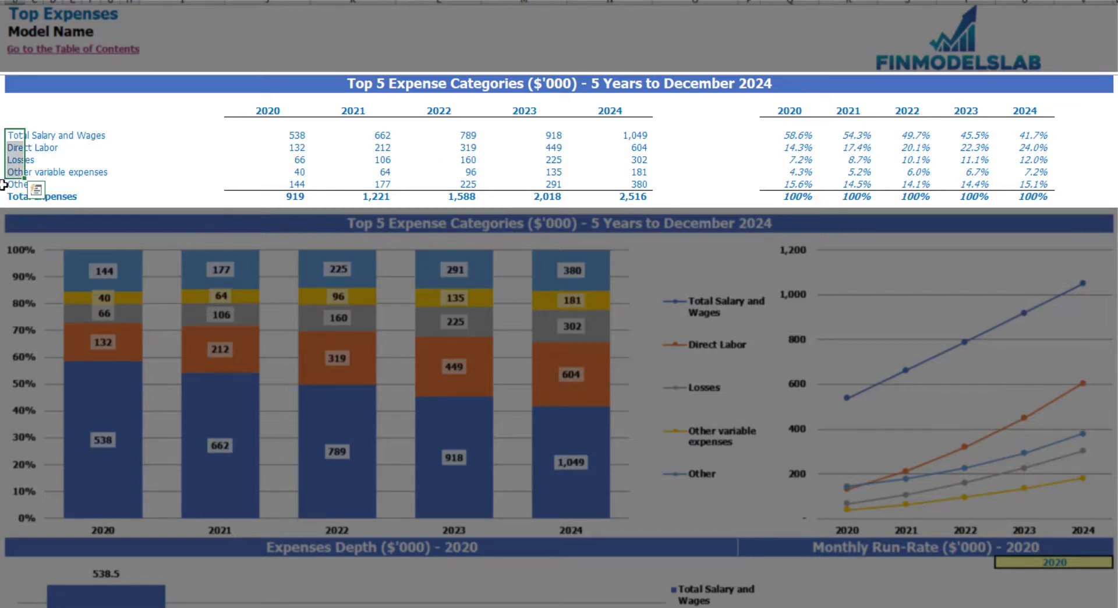
click(9, 183)
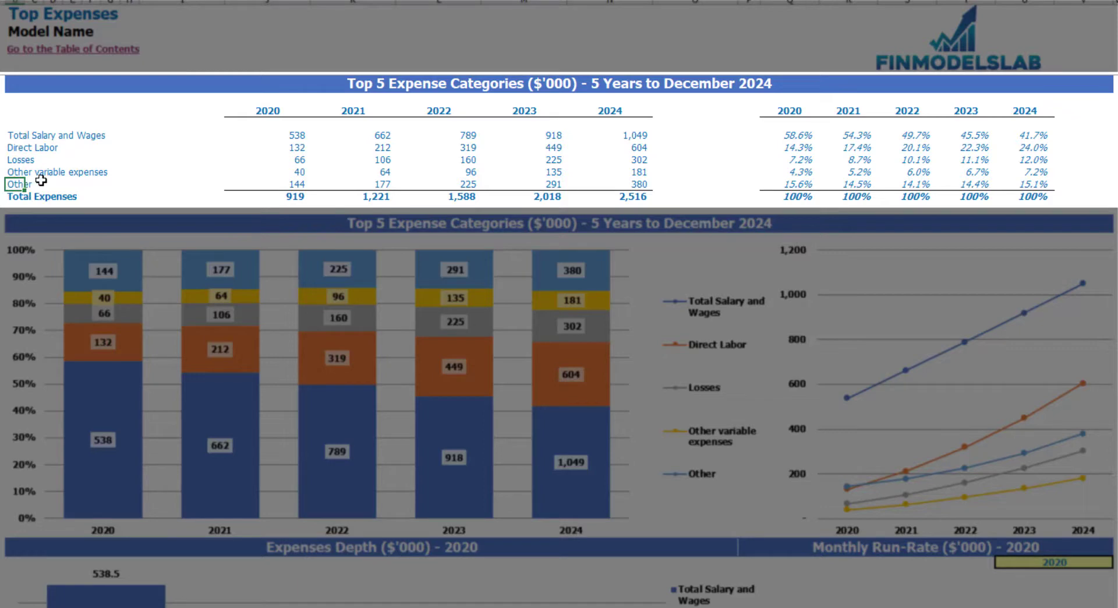
drag(266, 113, 592, 193)
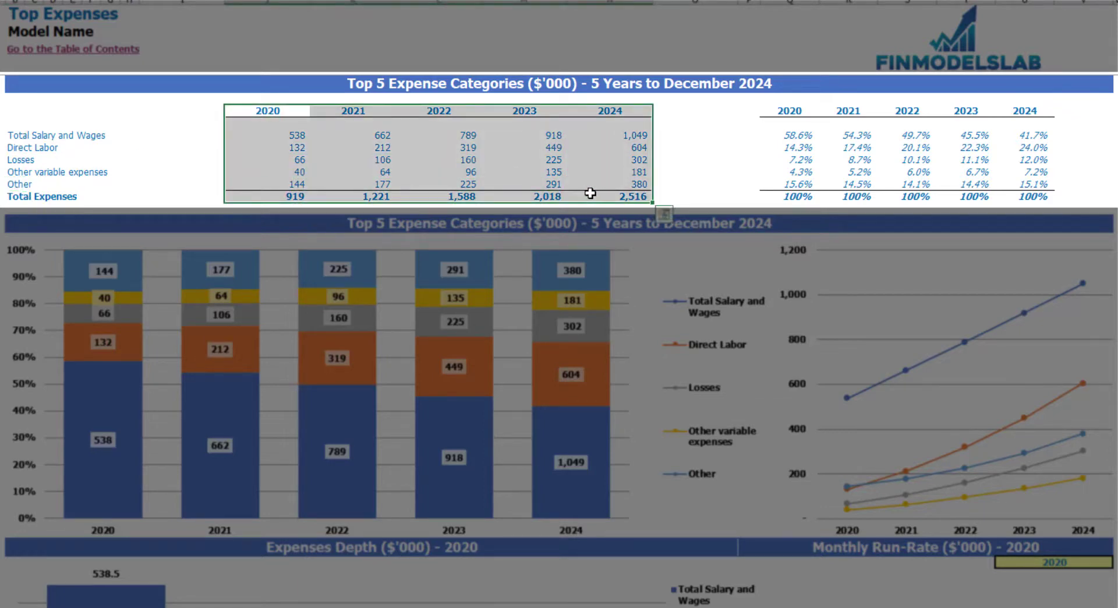
drag(290, 195, 617, 196)
drag(789, 110, 1031, 187)
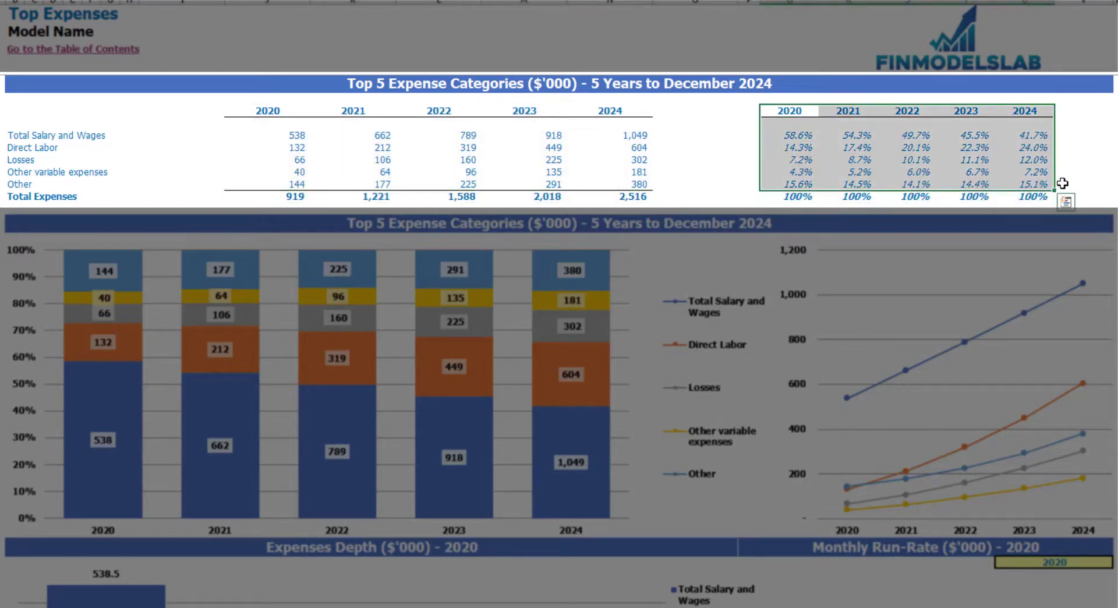
click(1111, 215)
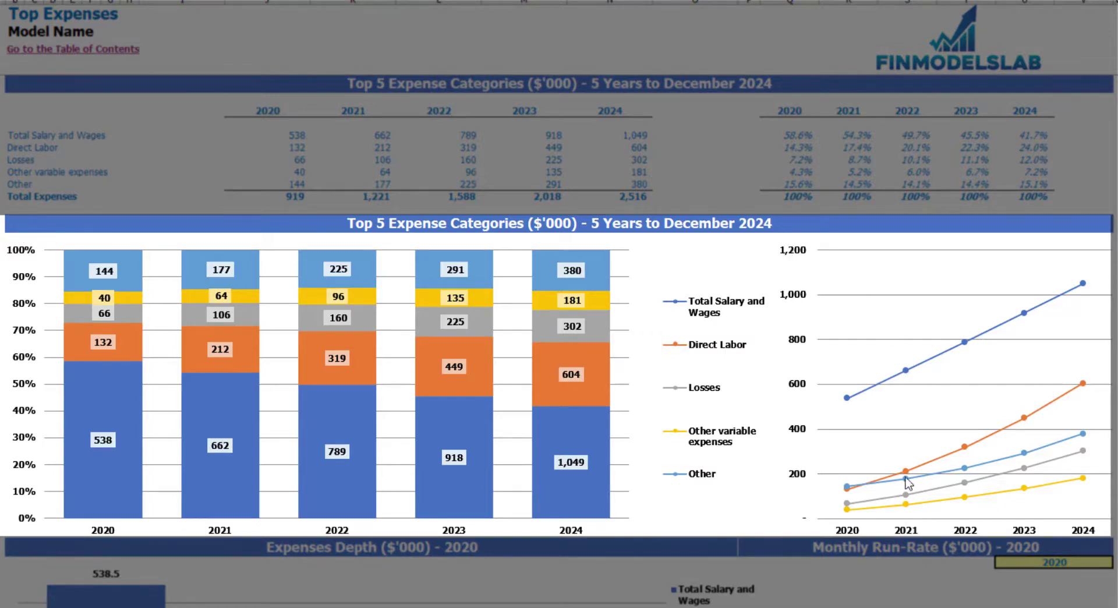
Set the year of the Expenses Depth and Monthly Run-Rate charts to 2021.
scroll(895, 251, down, 10)
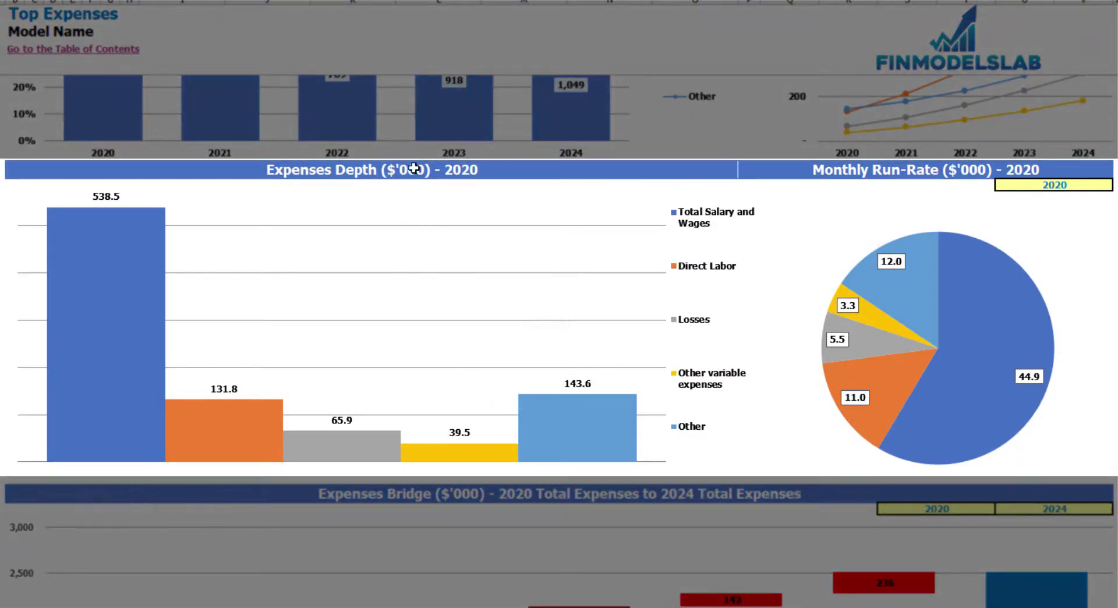
click(1097, 183)
click(1114, 184)
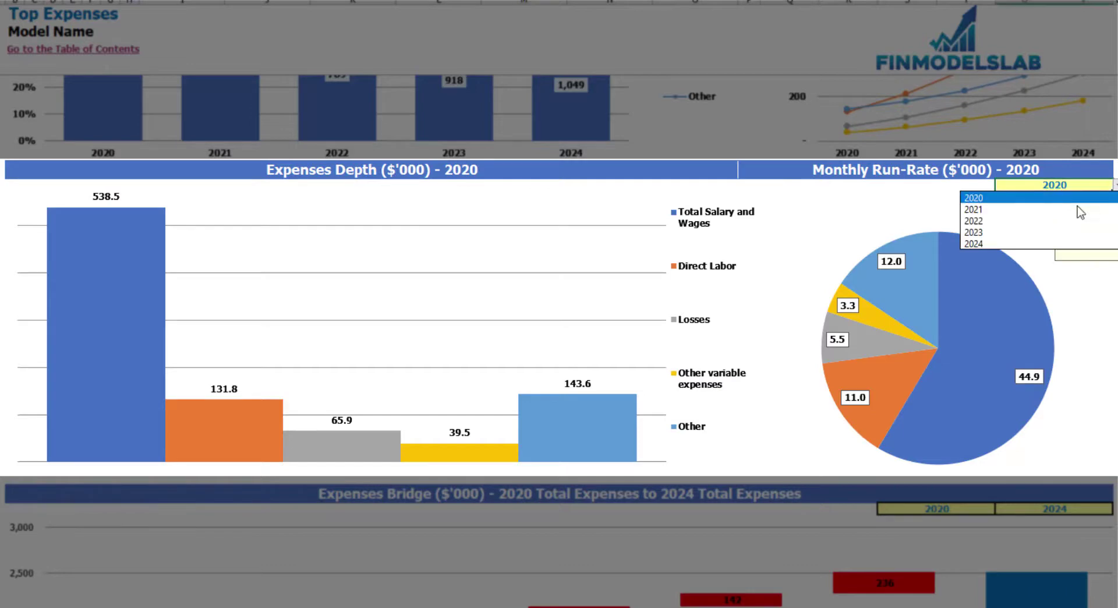
click(1013, 211)
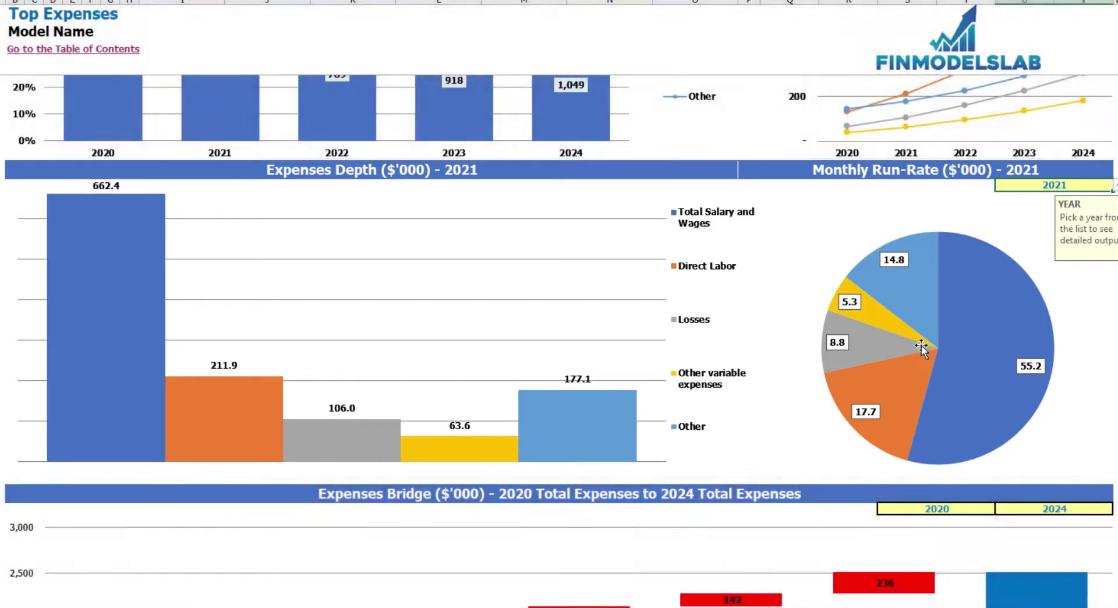
Examine the Expenses Bridge chart and the available choices for its first and last year, keeping the current selection.
mouse_move(920, 350)
scroll(920, 349, down, 7)
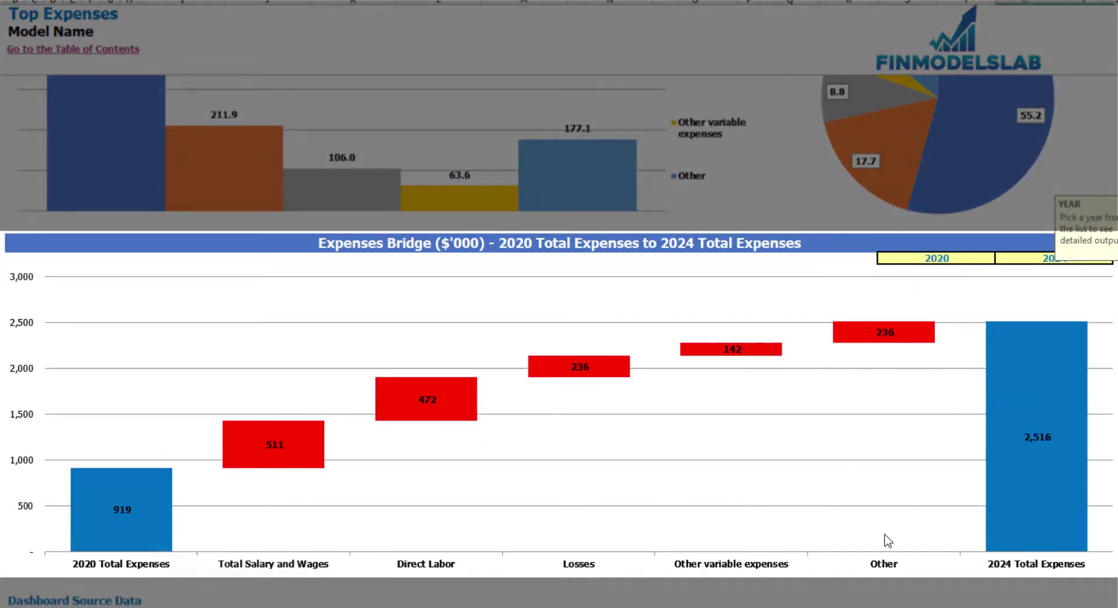
click(982, 258)
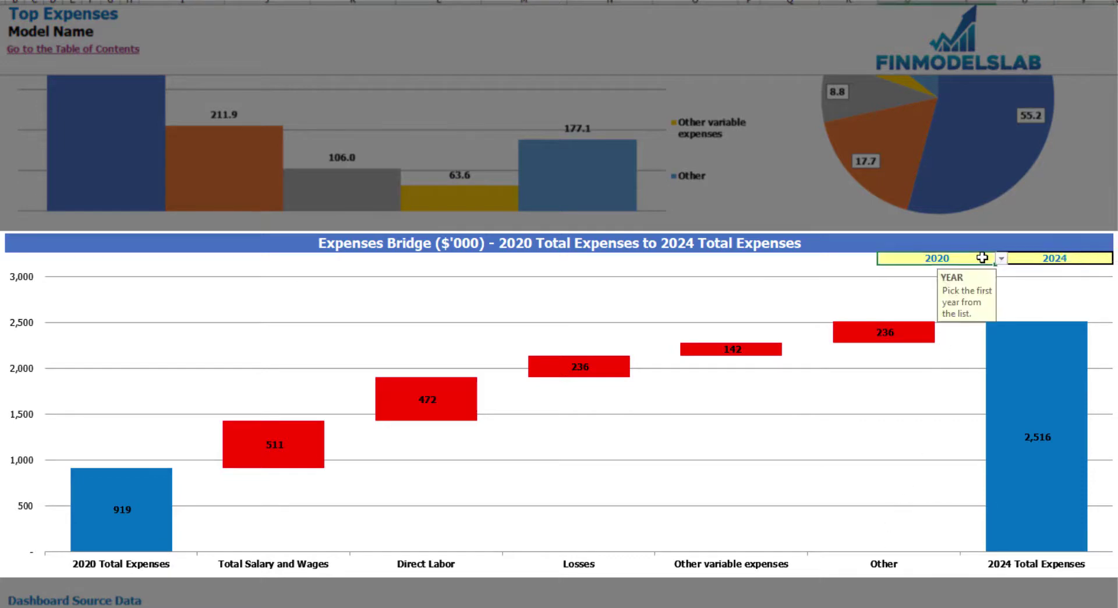
click(1083, 255)
click(980, 256)
click(1001, 259)
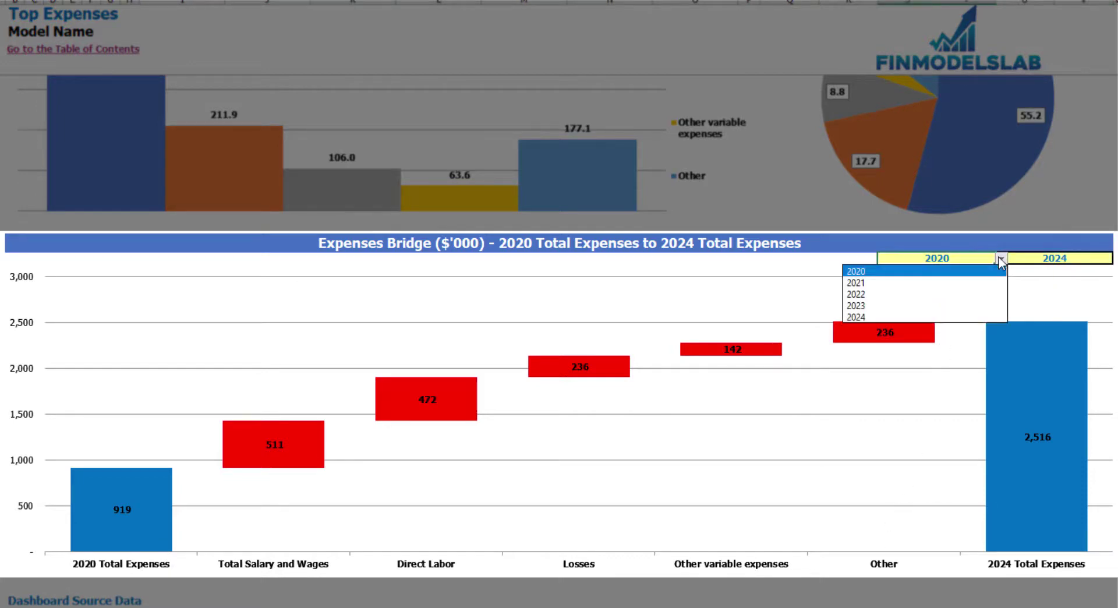
key(Escape)
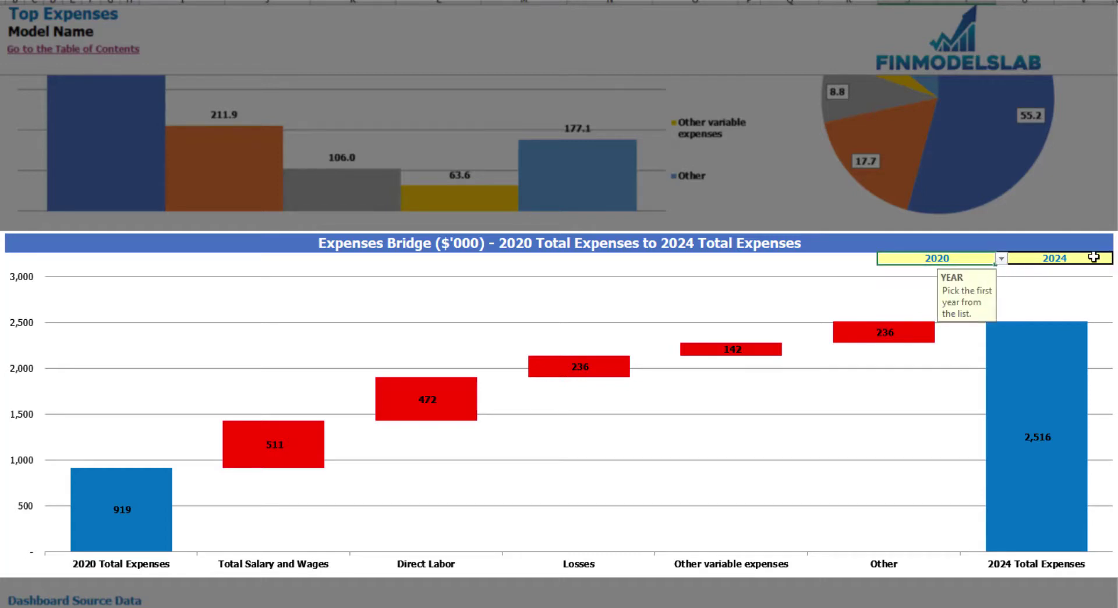
click(1105, 256)
click(1115, 258)
key(Escape)
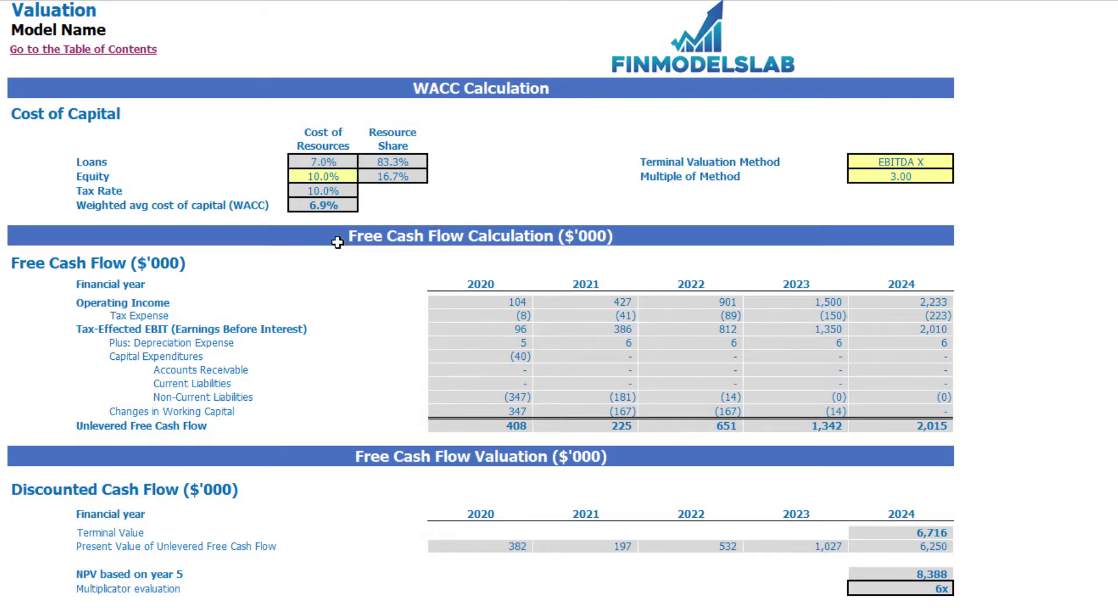
Inspect the WACC inputs on the Valuation sheet: equity and loan costs, resource shares and the weighted average cost of capital.
click(315, 176)
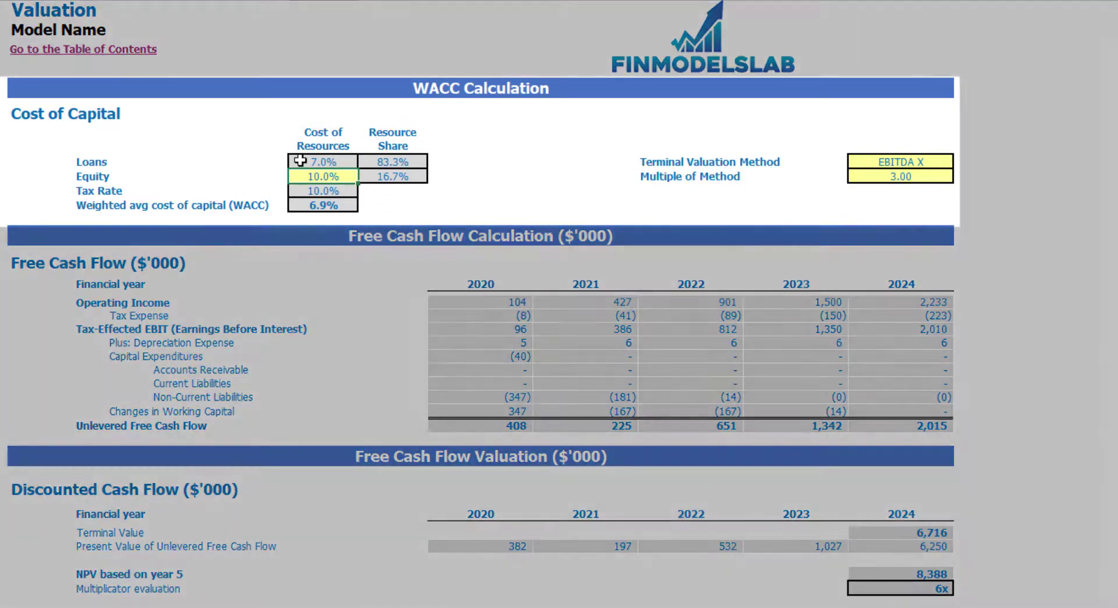
click(300, 161)
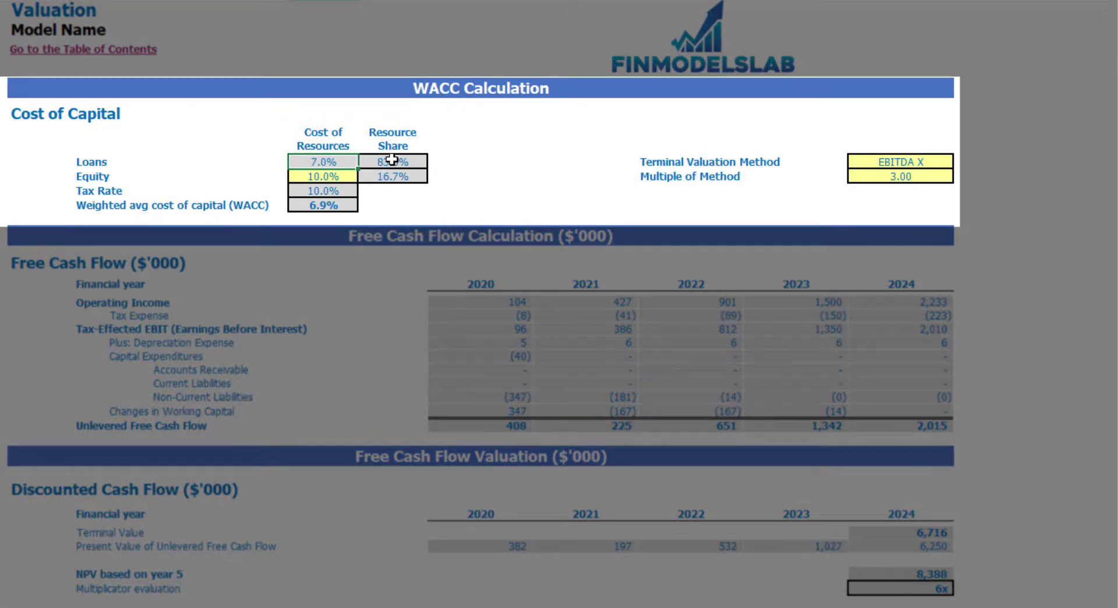
drag(391, 162, 392, 174)
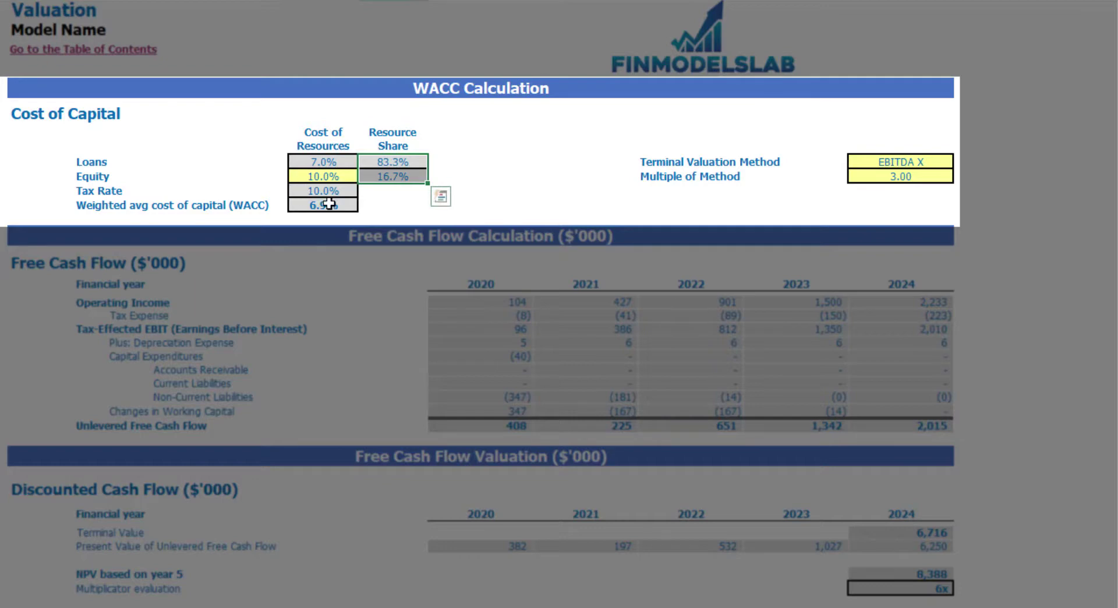
click(333, 205)
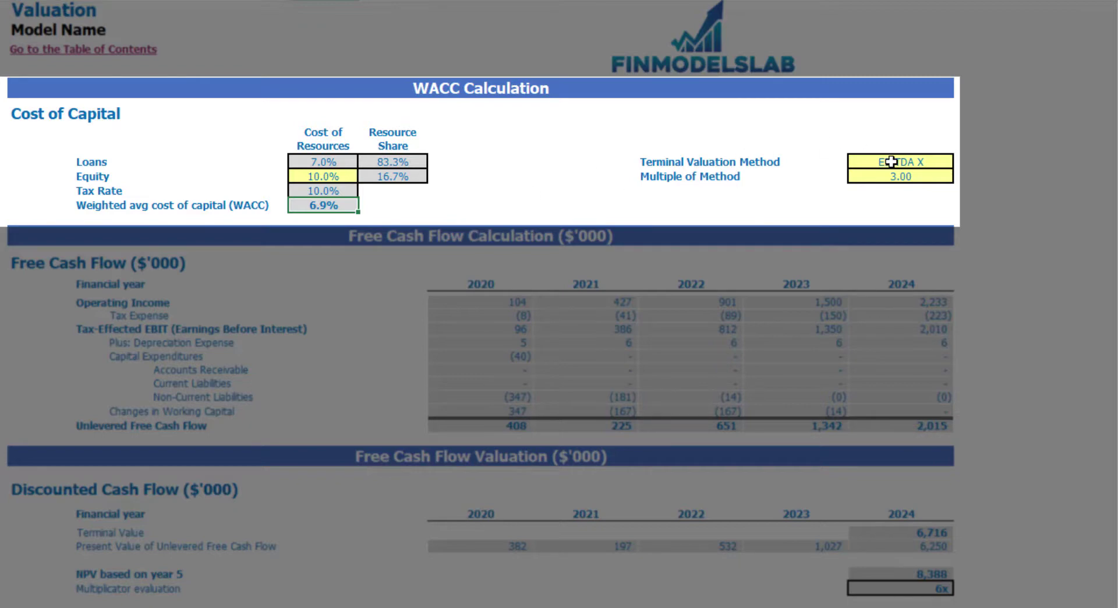
Set the Terminal Valuation Method to Revenue X and select the Multiple of Method cell.
click(918, 165)
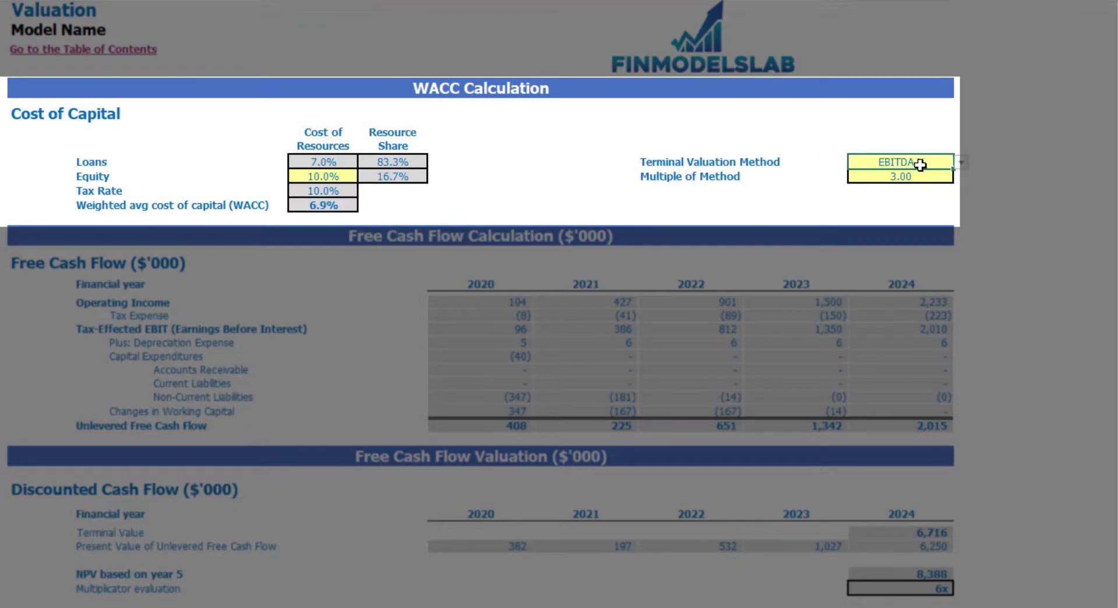
click(960, 163)
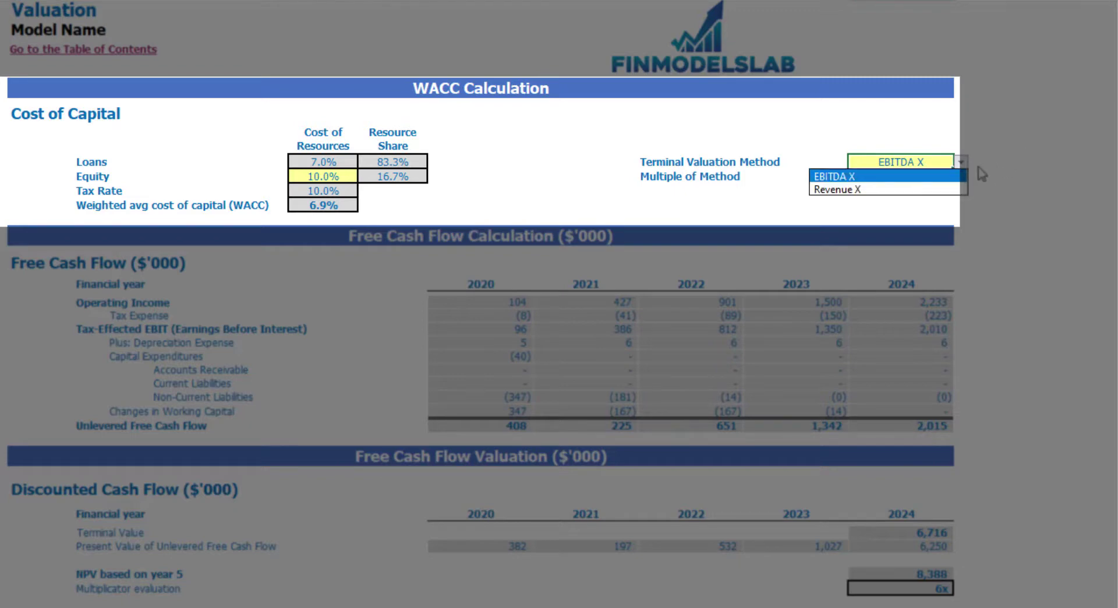
click(949, 190)
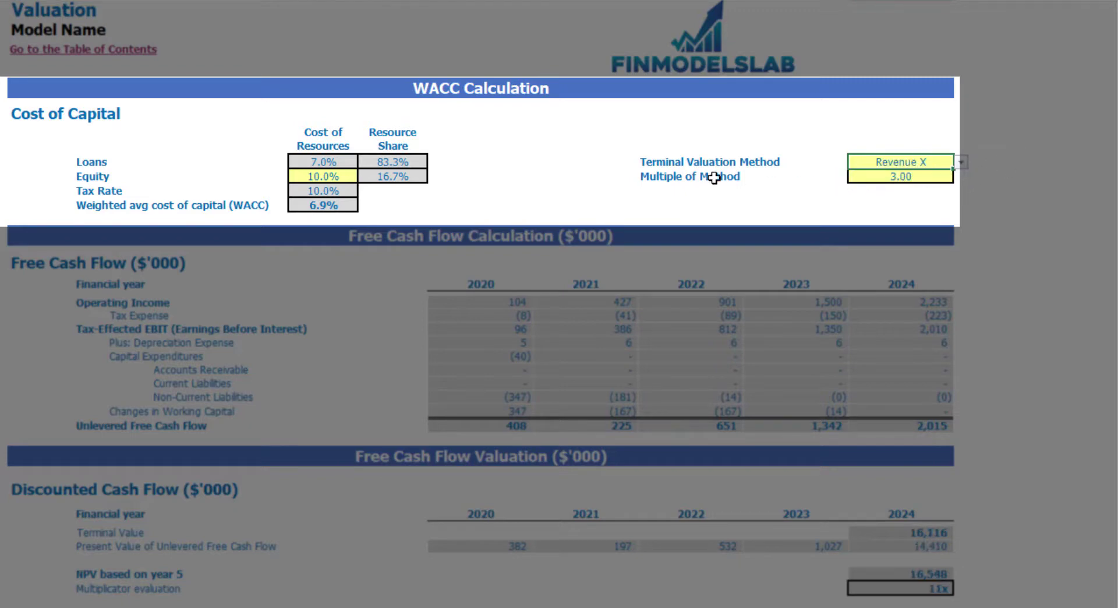
click(888, 176)
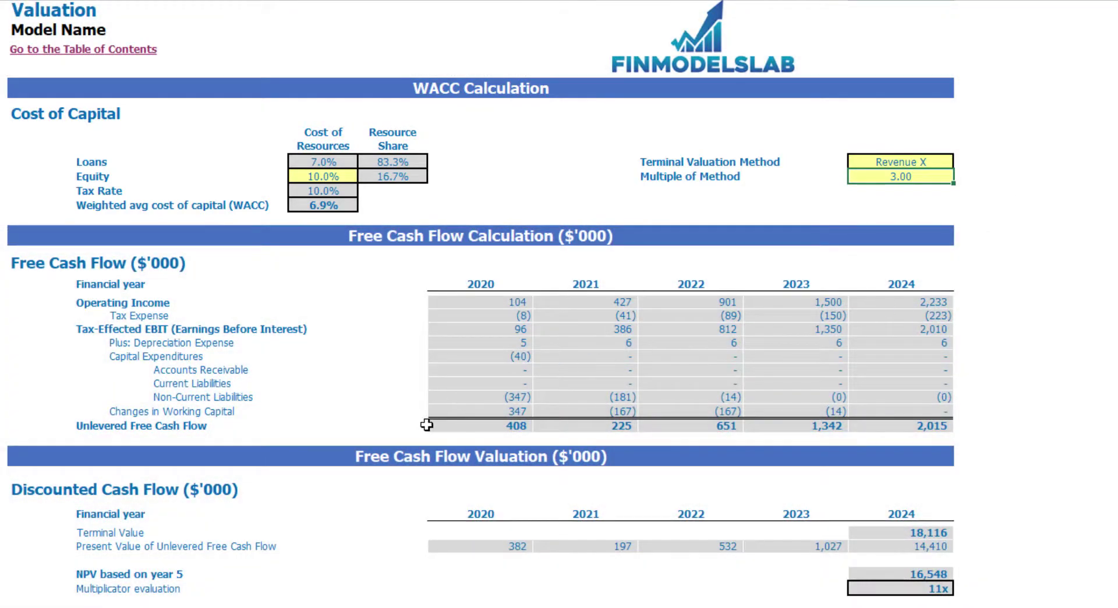
Review the 2024 terminal value, the Unlevered Free Cash Flow row for 2020 to 2024 and the multiplicator evaluation.
click(887, 533)
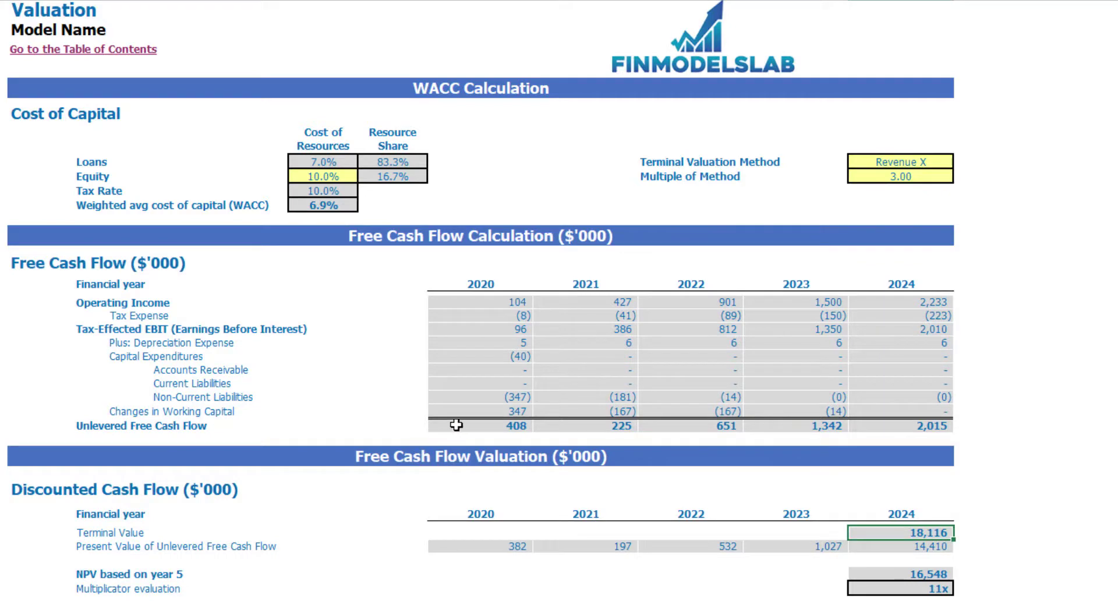
drag(456, 425, 877, 415)
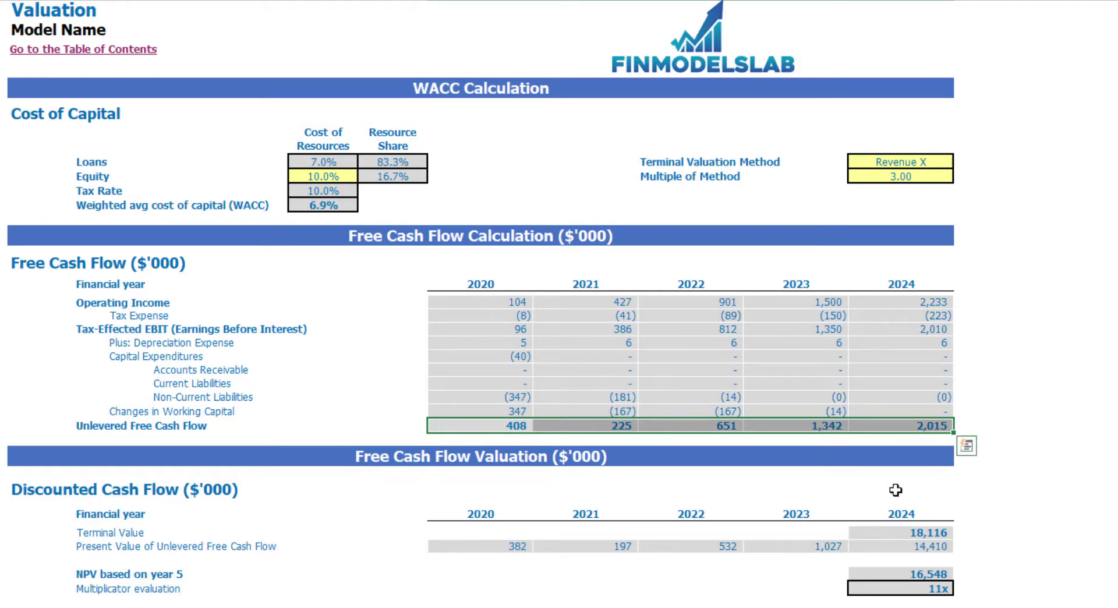
click(927, 591)
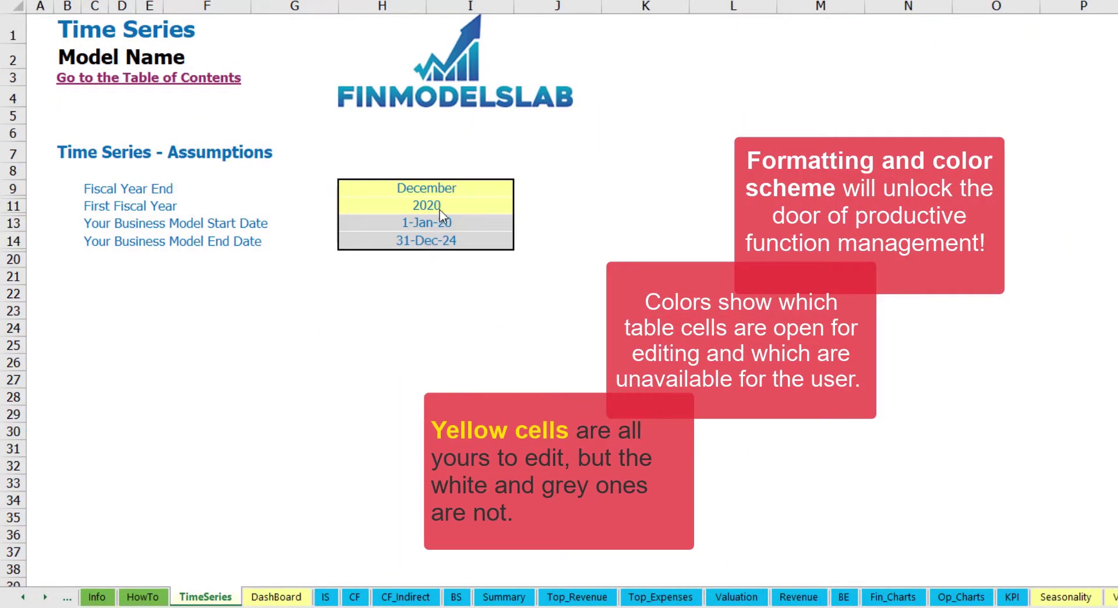
Look through the workbook's colour-coded sheets, from the green instruction sheets to the blue reports and grey calculation sheets.
click(46, 597)
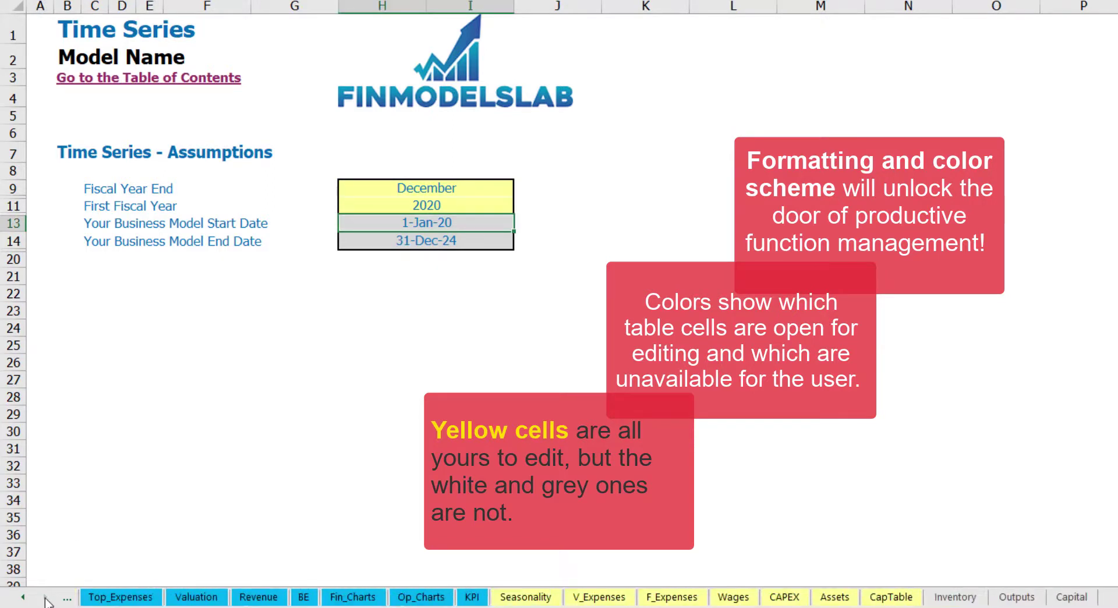
click(24, 597)
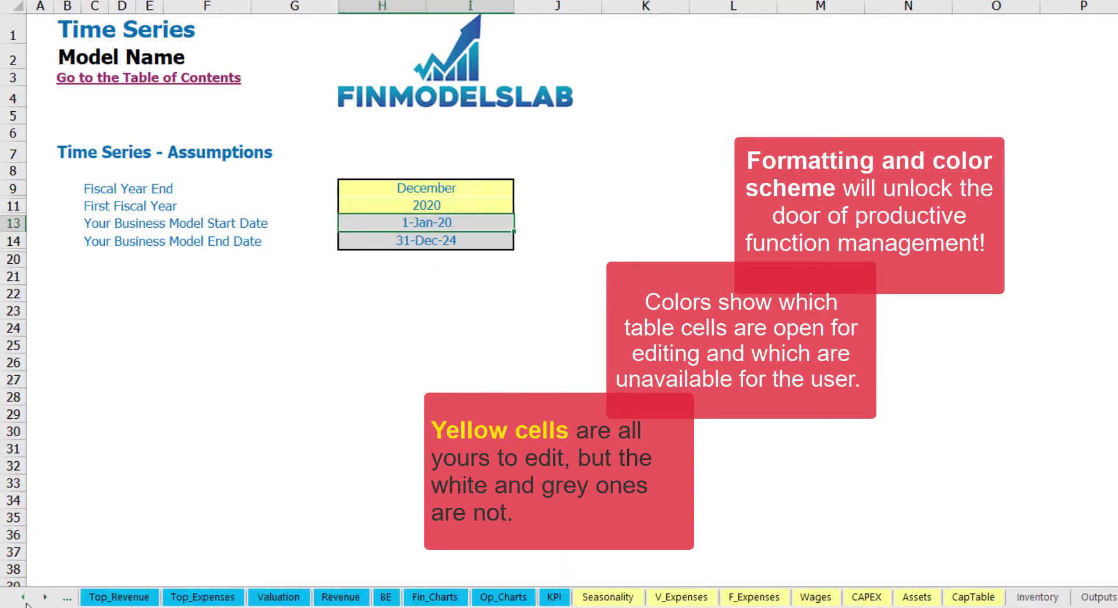
click(25, 603)
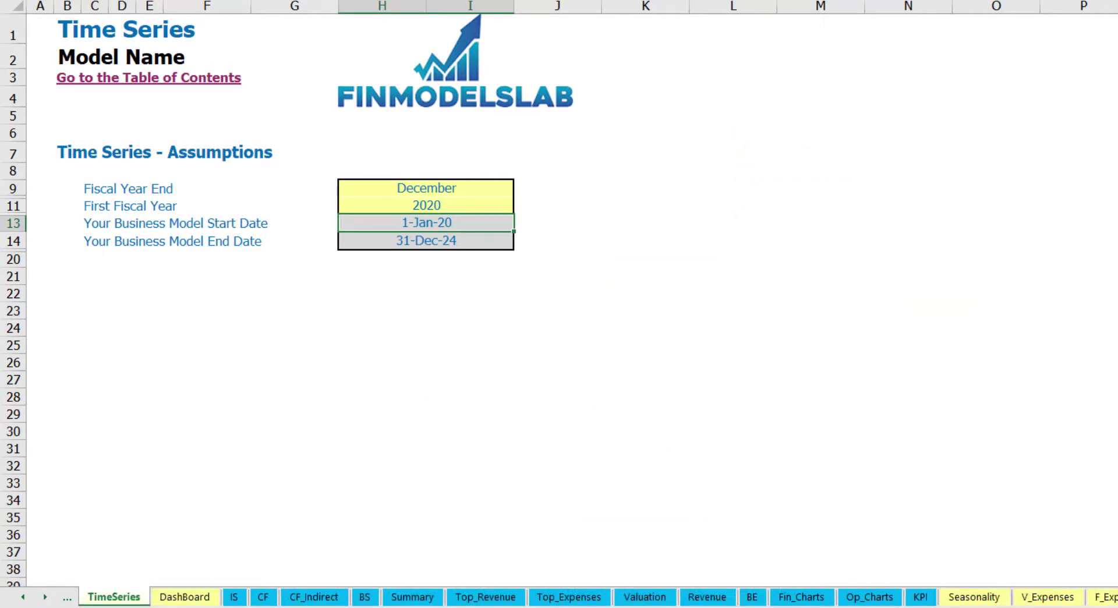
click(45, 597)
click(46, 600)
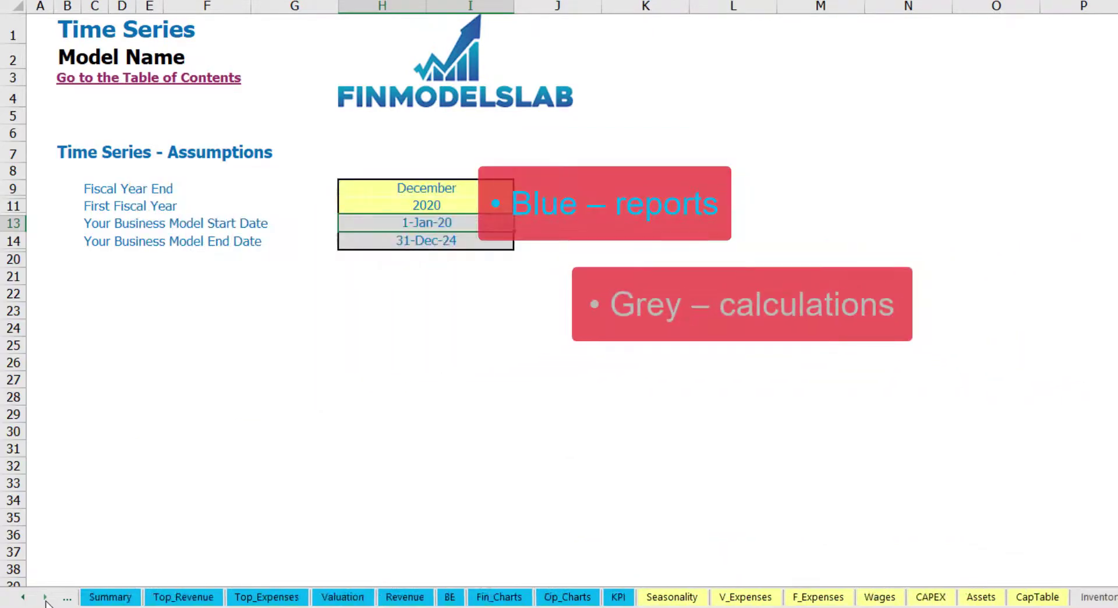
click(46, 600)
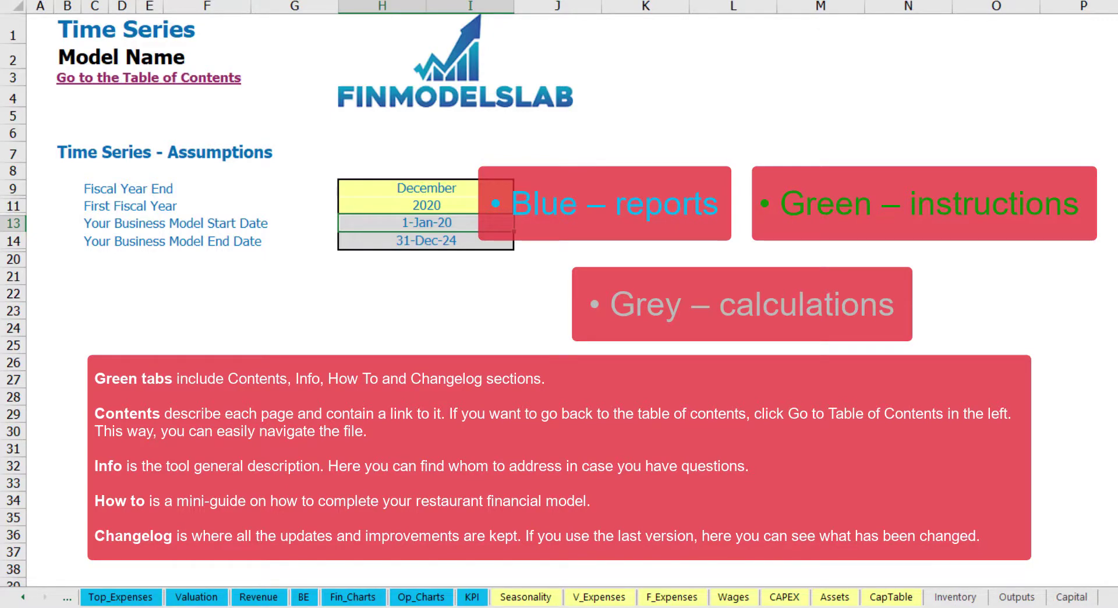
drag(23, 604, 23, 603)
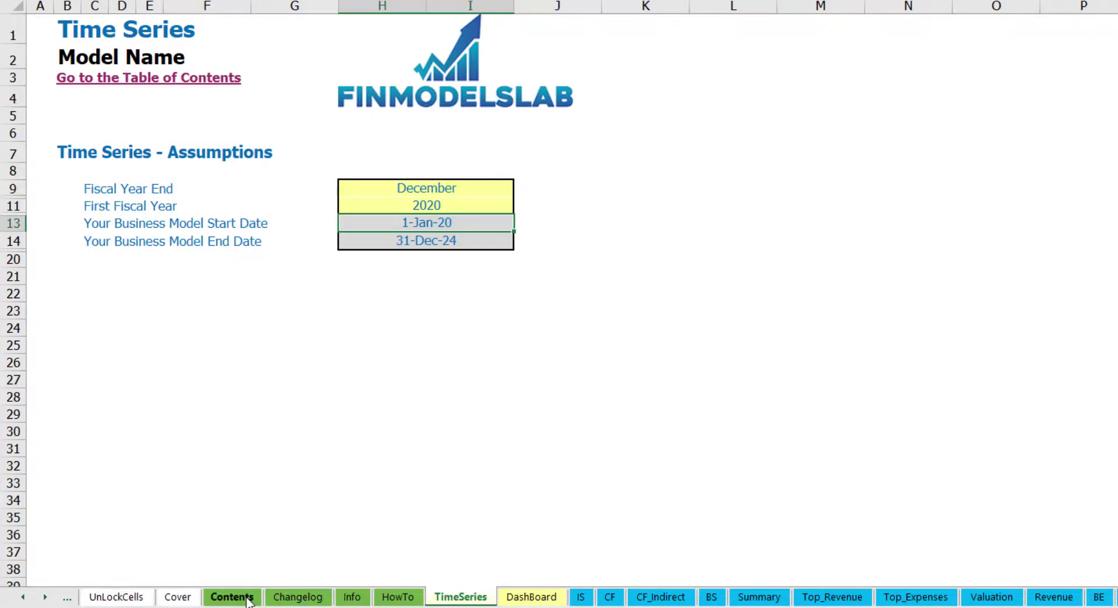
View the Contents sheet, follow its link to the Financial Statements Summary and return to the Table of Contents.
click(232, 596)
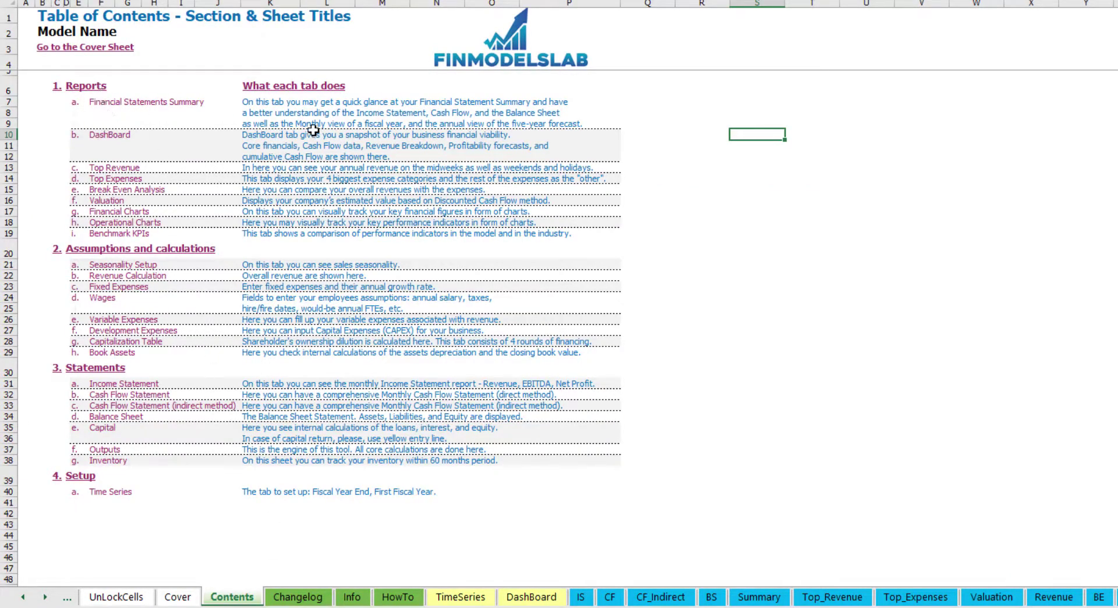
click(136, 103)
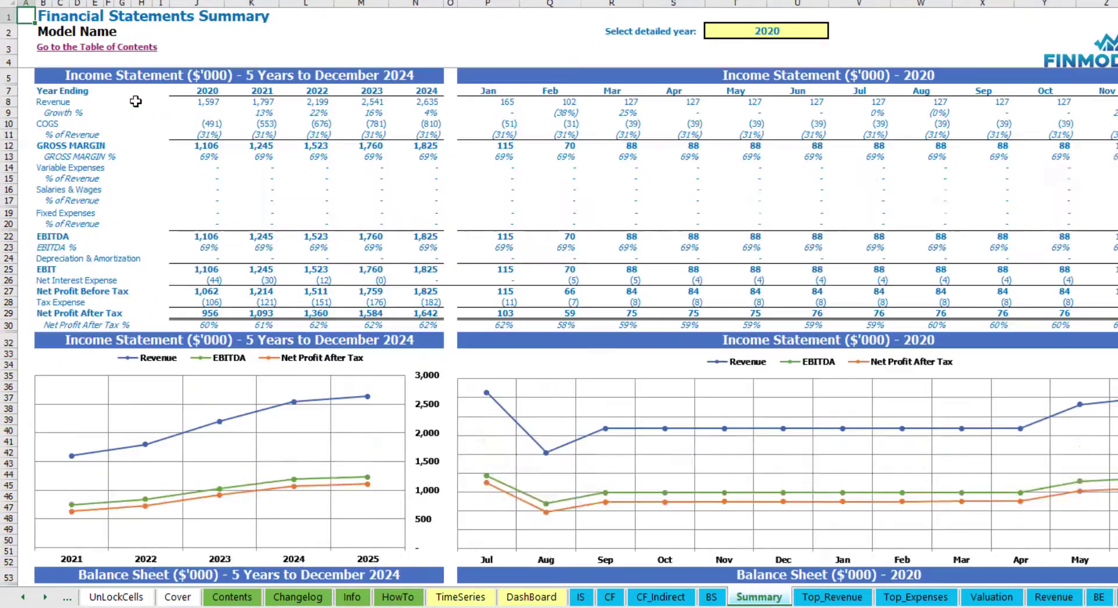
click(46, 52)
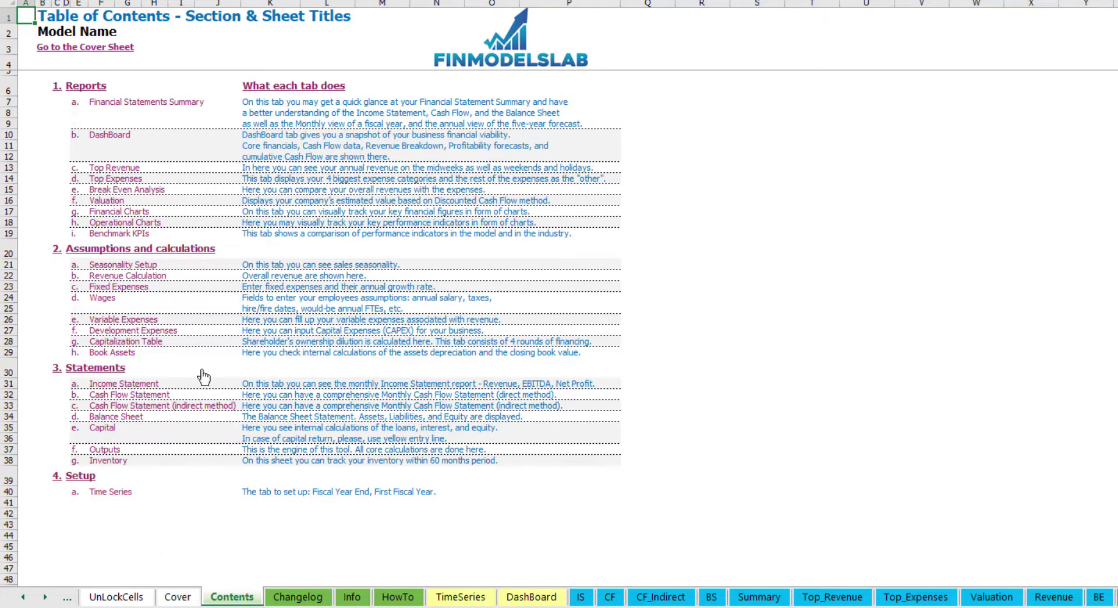
Read the HowTo sheet's guidance from Overall Business Model Principles down to the Book Assets and Top Revenue sections.
click(397, 597)
scroll(211, 345, up, 20)
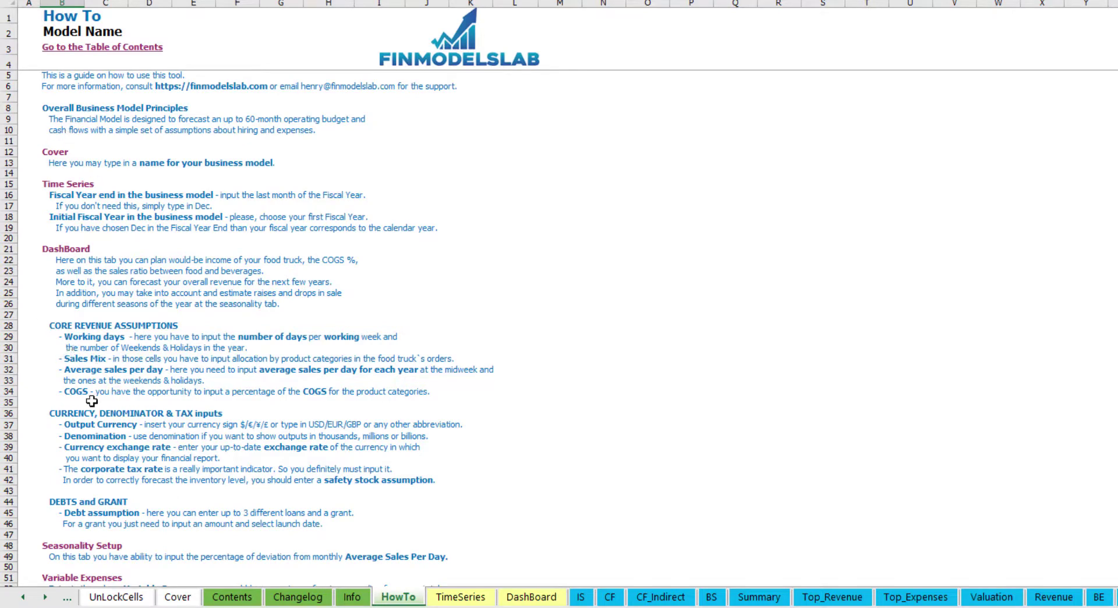
scroll(72, 335, down, 3)
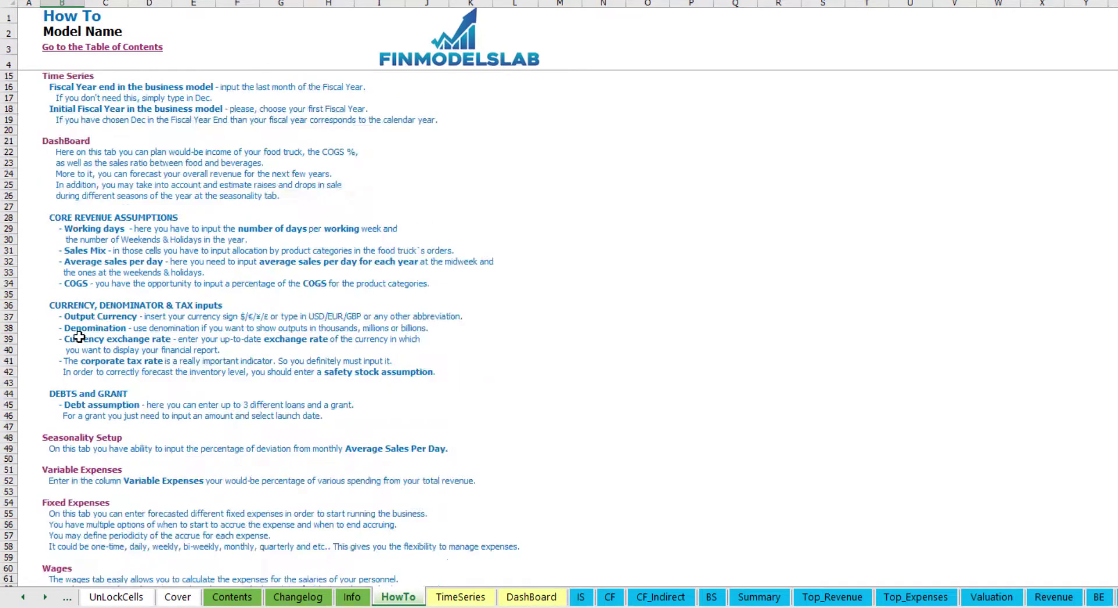
scroll(89, 395, down, 3)
scroll(87, 397, down, 3)
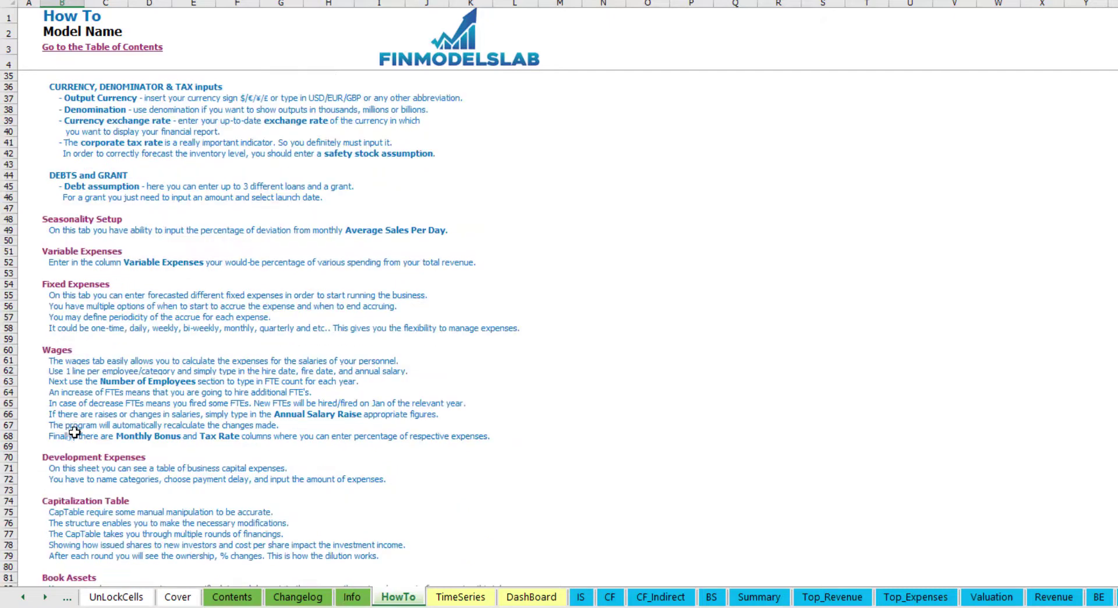
scroll(71, 433, down, 3)
scroll(79, 337, up, 12)
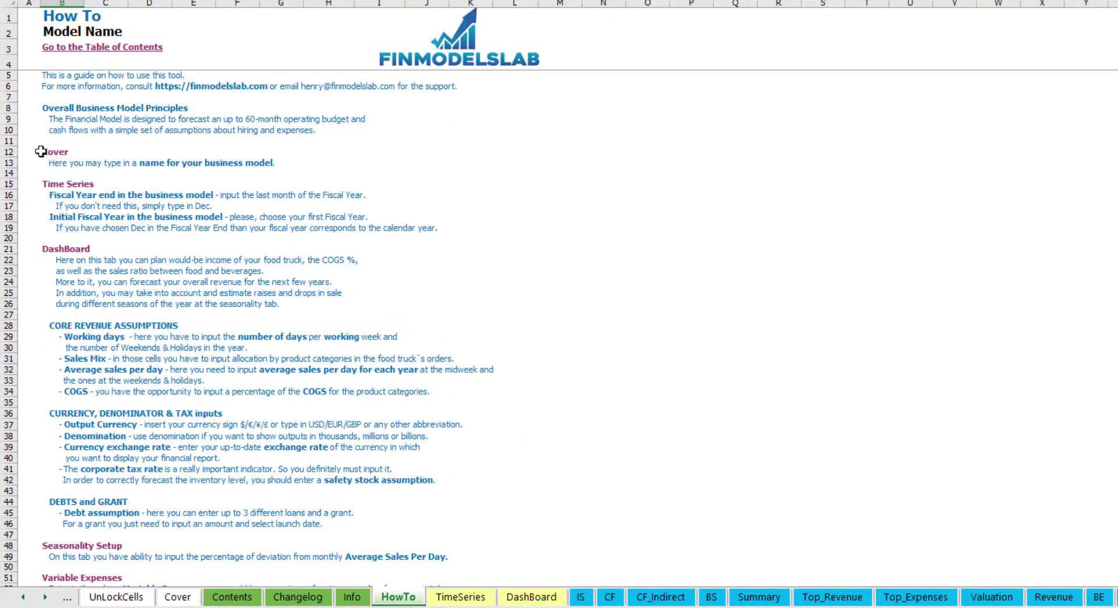
scroll(67, 306, down, 6)
scroll(69, 308, down, 3)
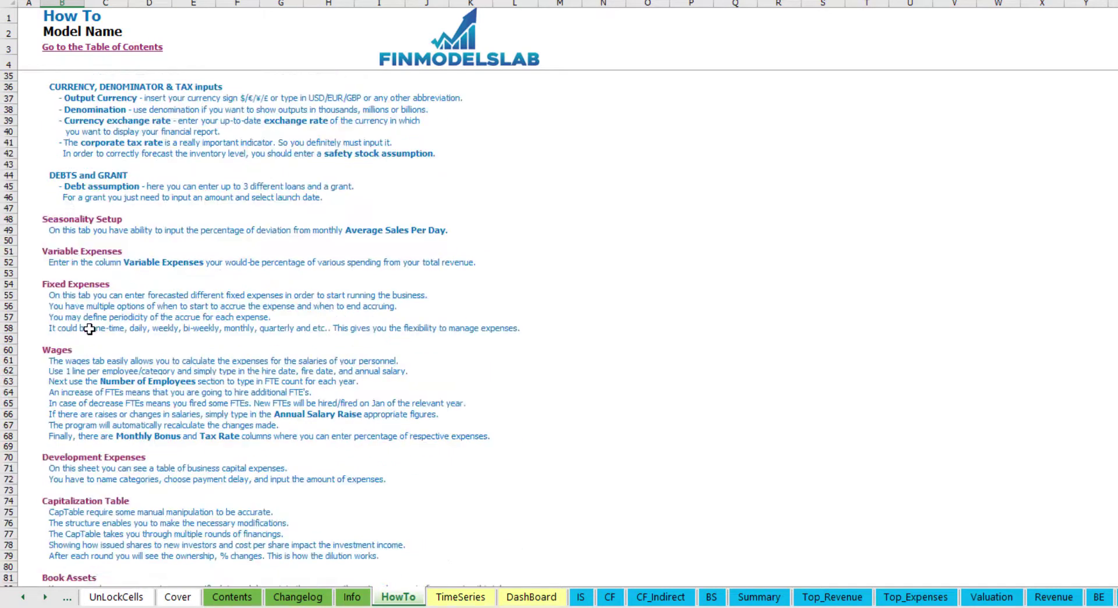
scroll(71, 261, down, 3)
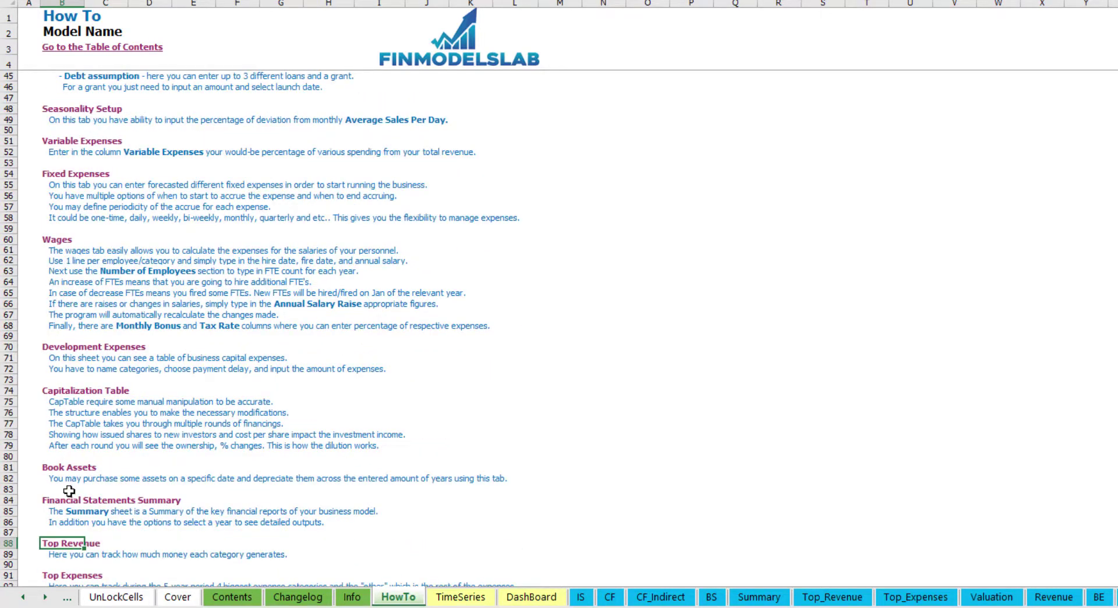
click(51, 469)
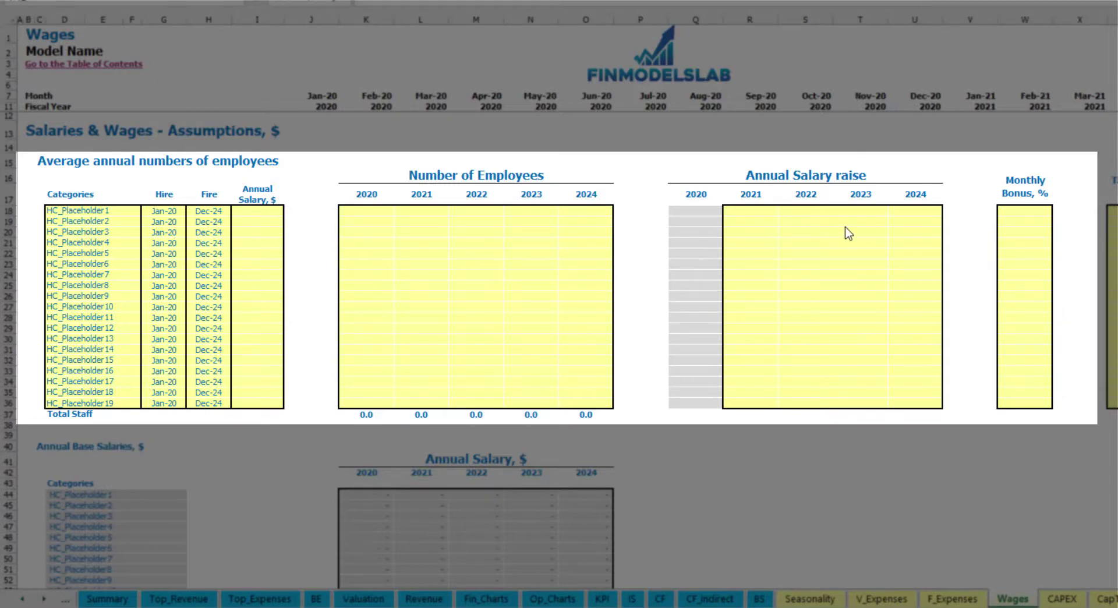
Rename the first staff category on the Wages sheet as CFO, set its hire date to Mar-20 and select its fire date.
click(124, 211)
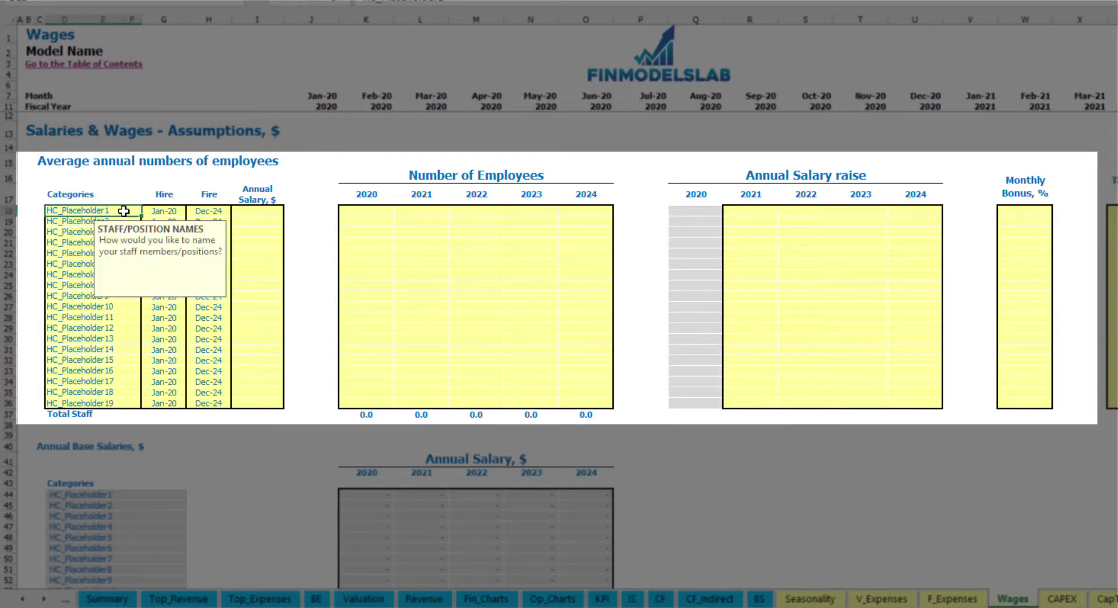
text(CFO)
key(Return)
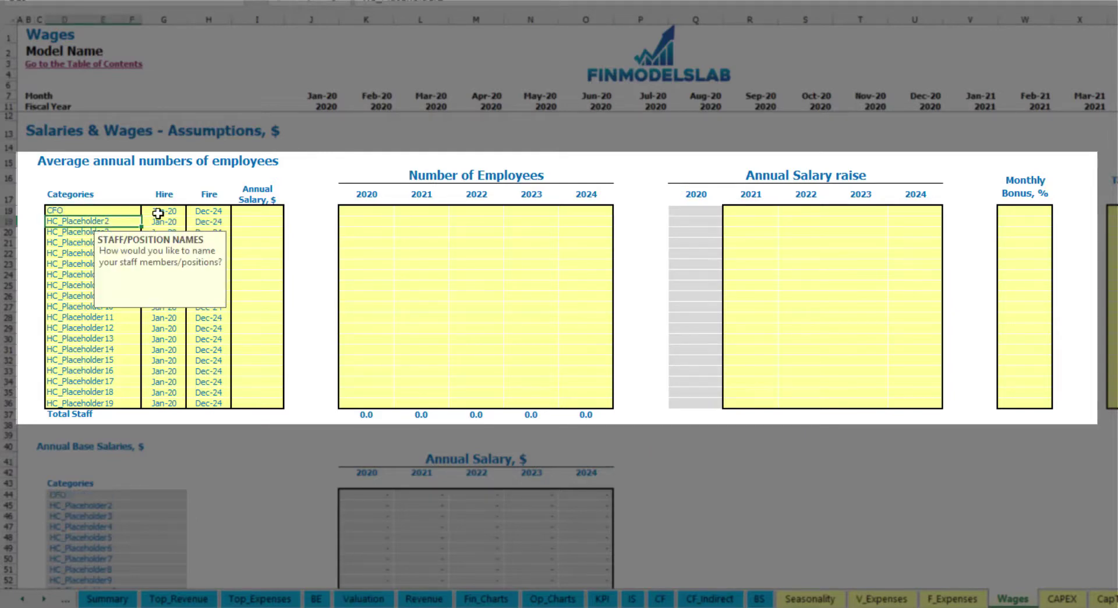
click(169, 211)
click(191, 211)
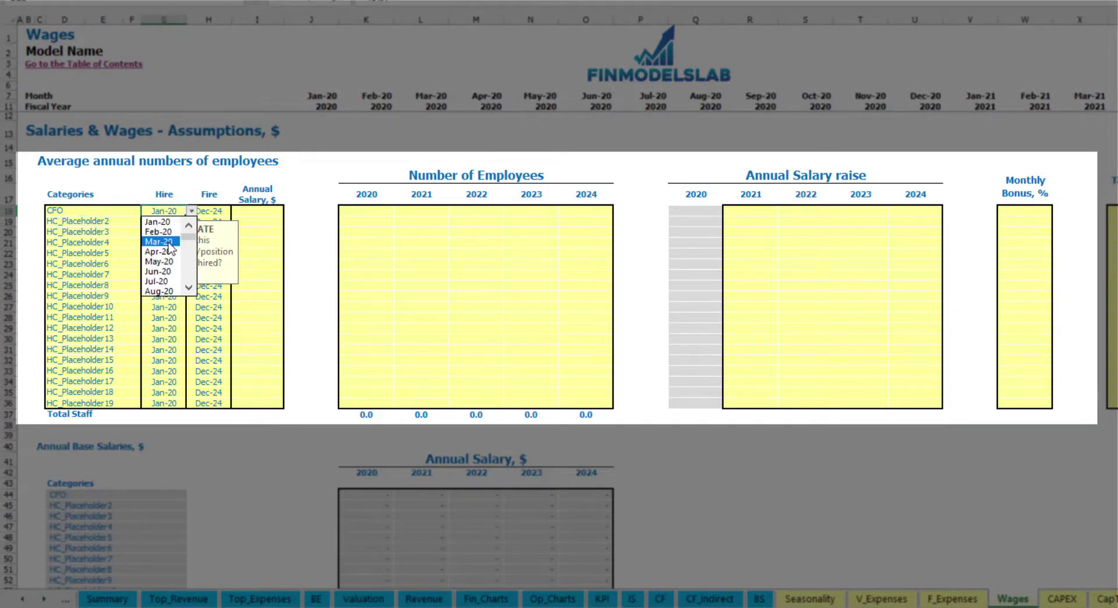
click(169, 241)
click(205, 212)
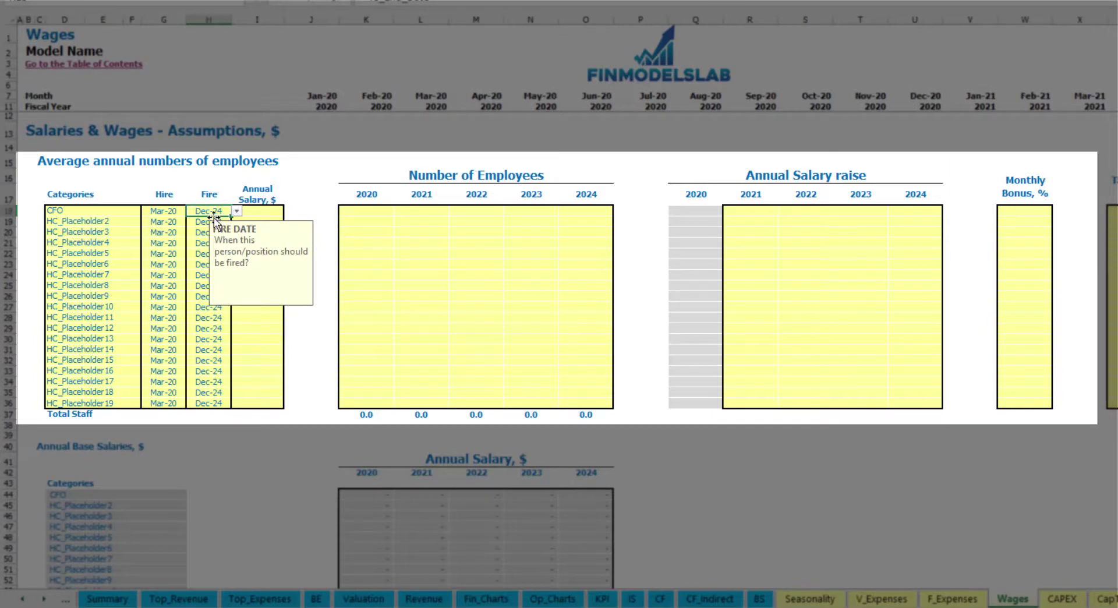
Set the CFO's annual salary to 50,000 and the number of employees to 1 for each year from 2020 to 2024.
click(262, 213)
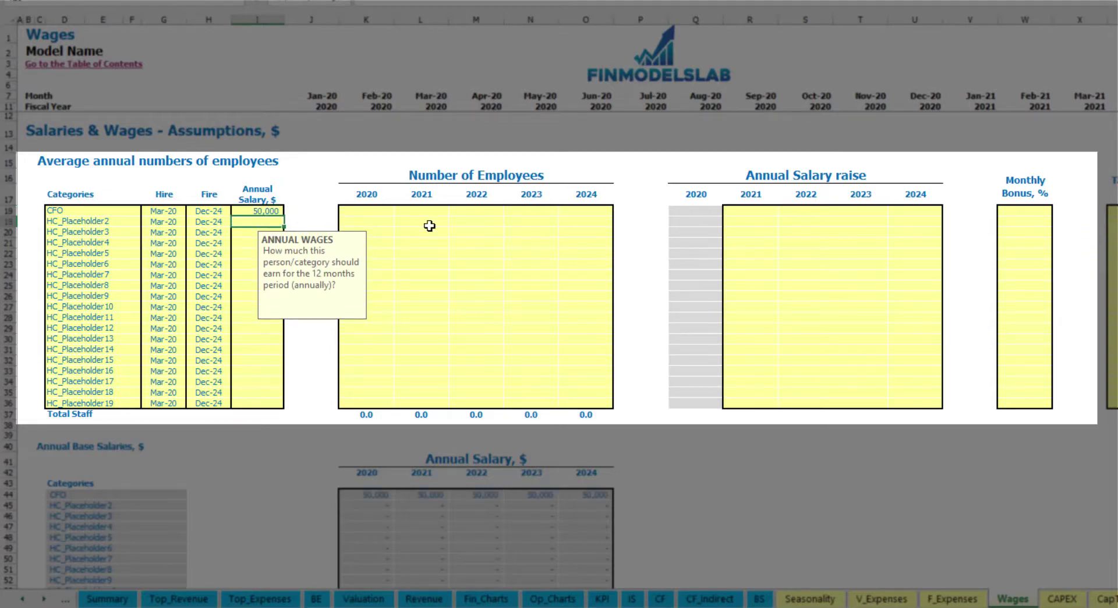
click(381, 214)
text(1	1	1	1	1)
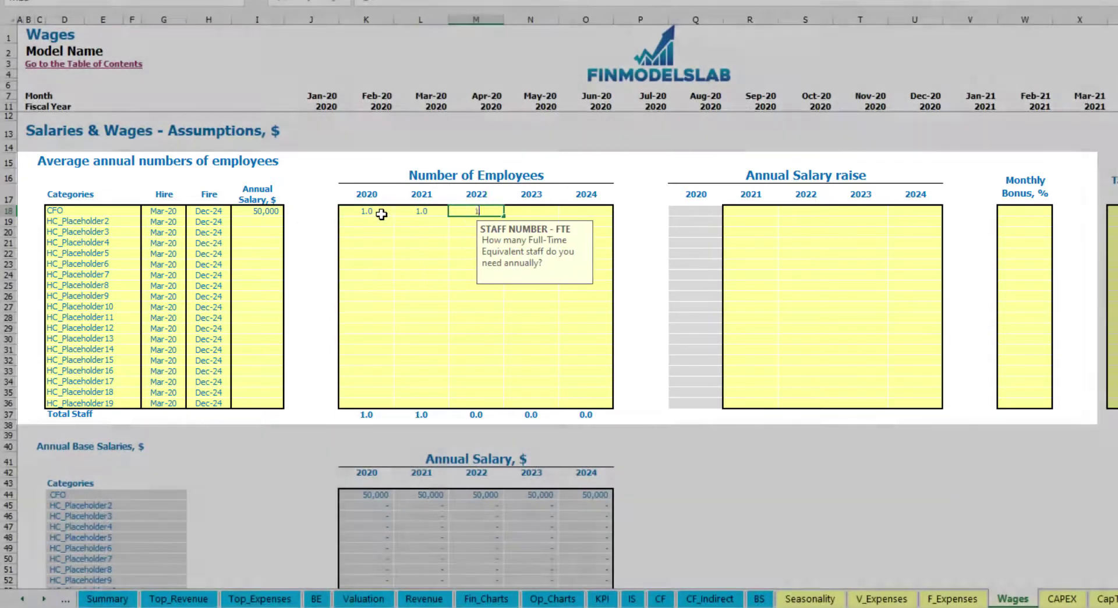
key(Tab)
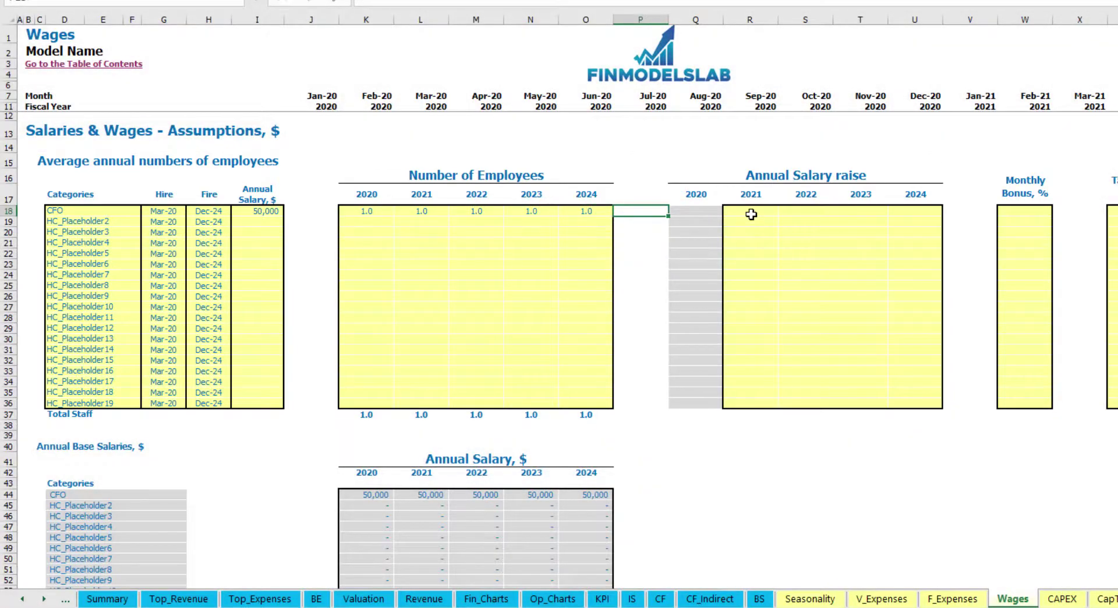
Review the Annual Salary table and the CFO's monthly Total Staff Numbers across the forecast period.
scroll(649, 311, down, 3)
scroll(663, 292, up, 3)
scroll(482, 401, down, 13)
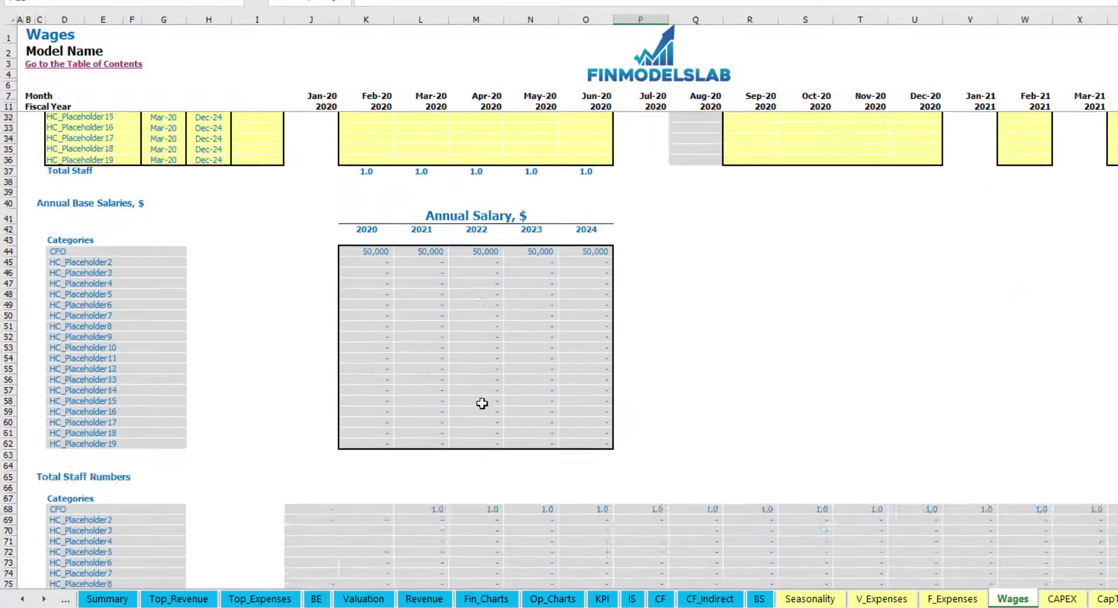
click(438, 287)
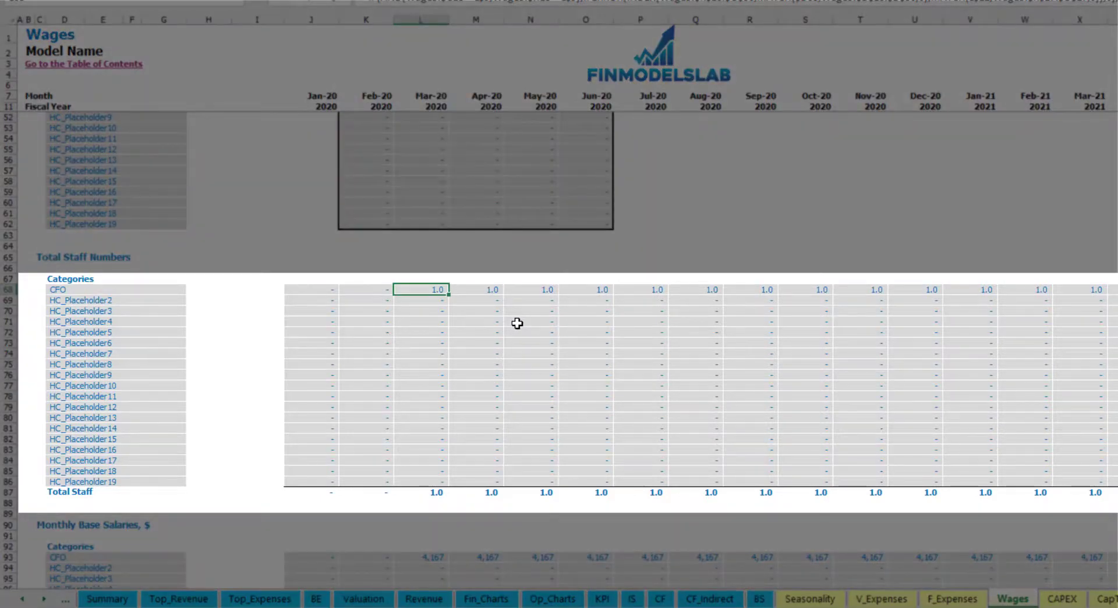
scroll(517, 323, right, 10)
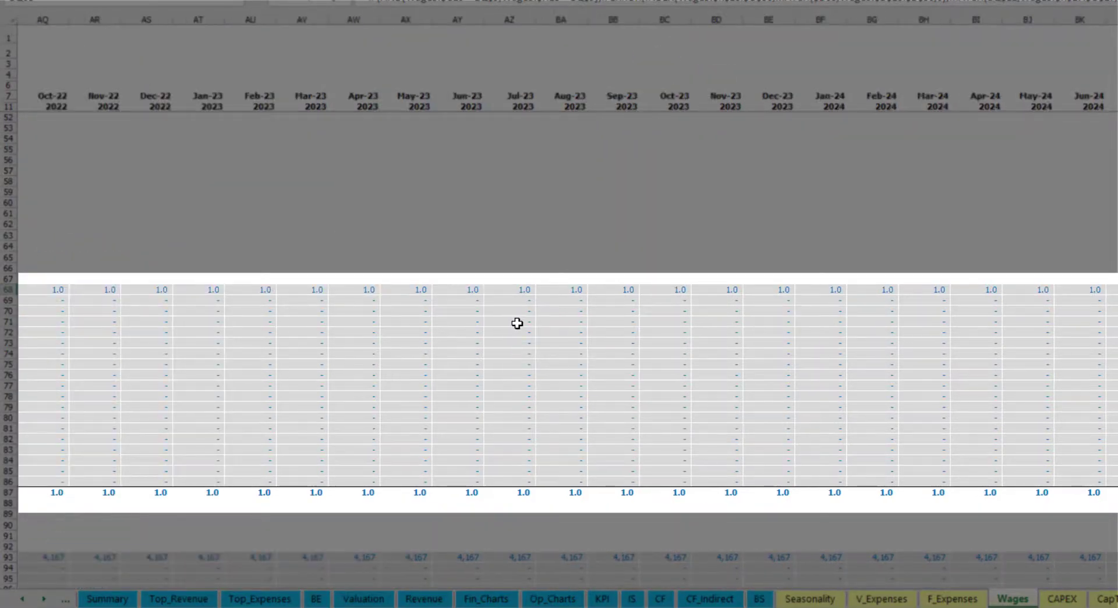
key(ctrl+Left)
key(ctrl+Left)
key(ctrl+Left)
scroll(477, 400, up, 14)
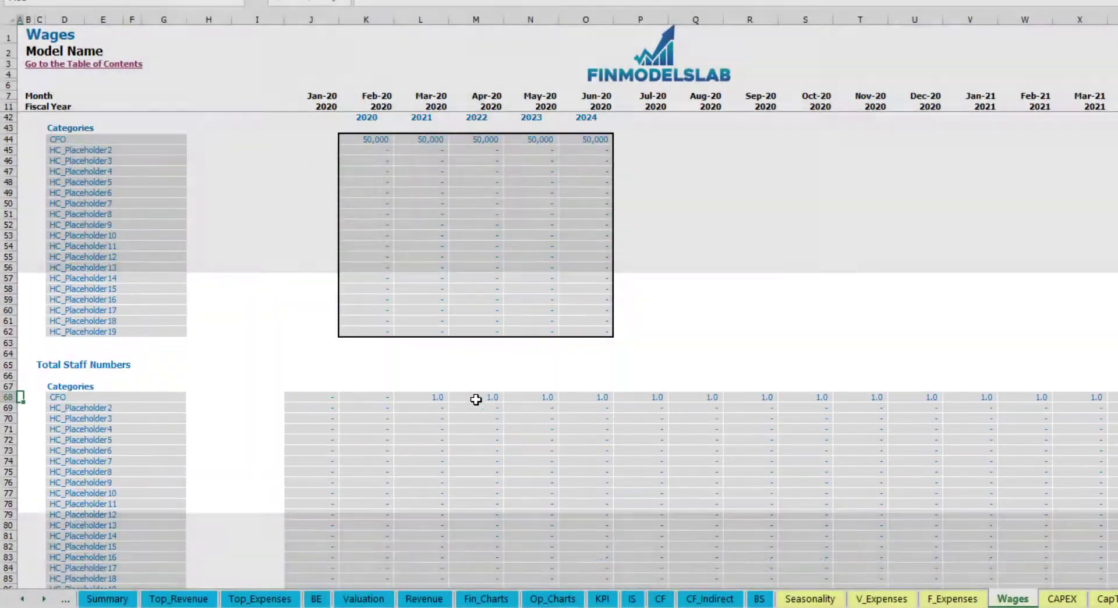
Set the CFO's annual salary raise to 5% for 2021 and copy it to 2022 through 2024.
click(755, 213)
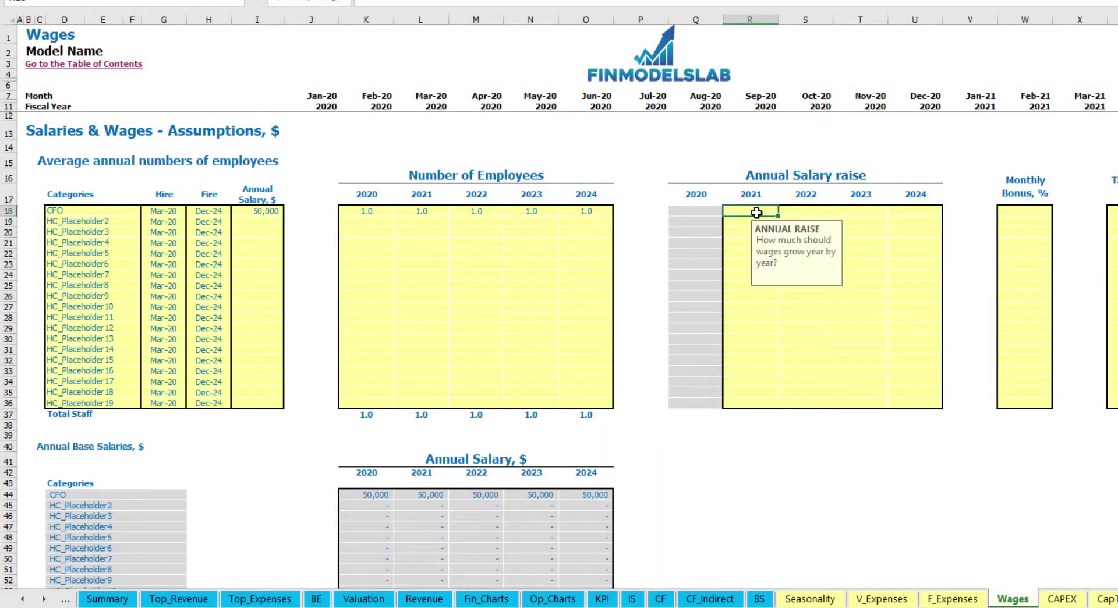
key(ctrl+c)
key(Right)
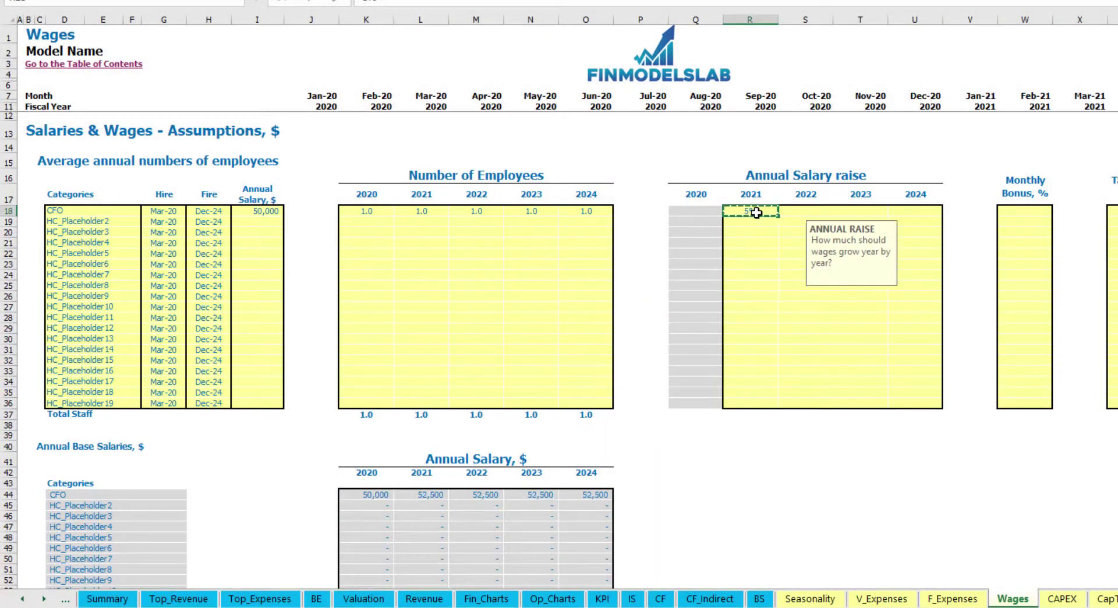
key(shift+Right)
key(shift+Right)
key(ctrl+v)
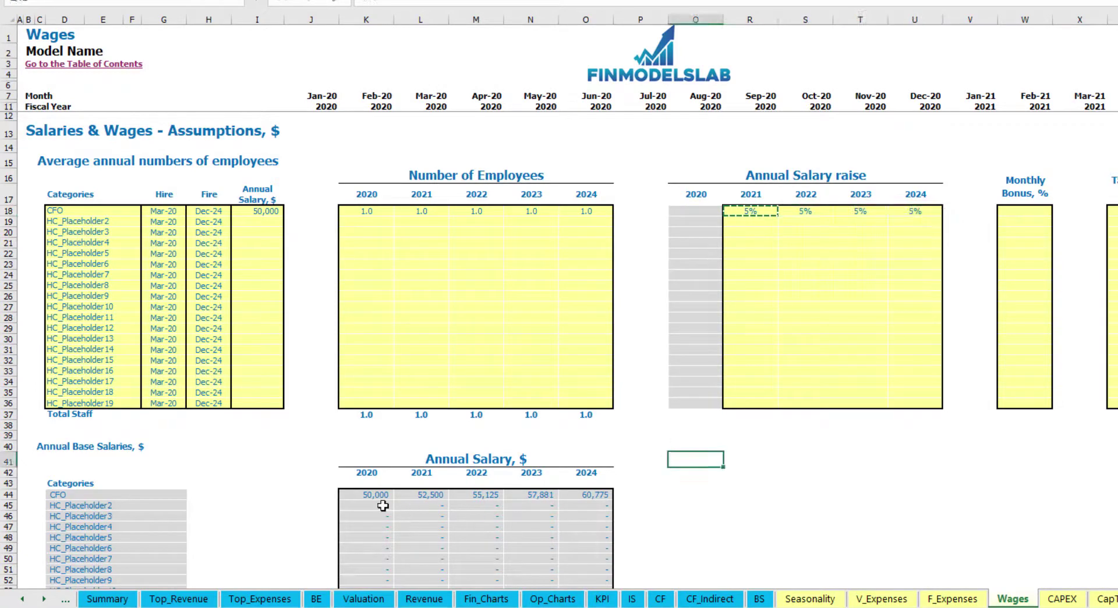
Compare the CFO's annual base salaries for 2020 to 2024 with the starting salary and the yearly raises.
drag(378, 495, 582, 493)
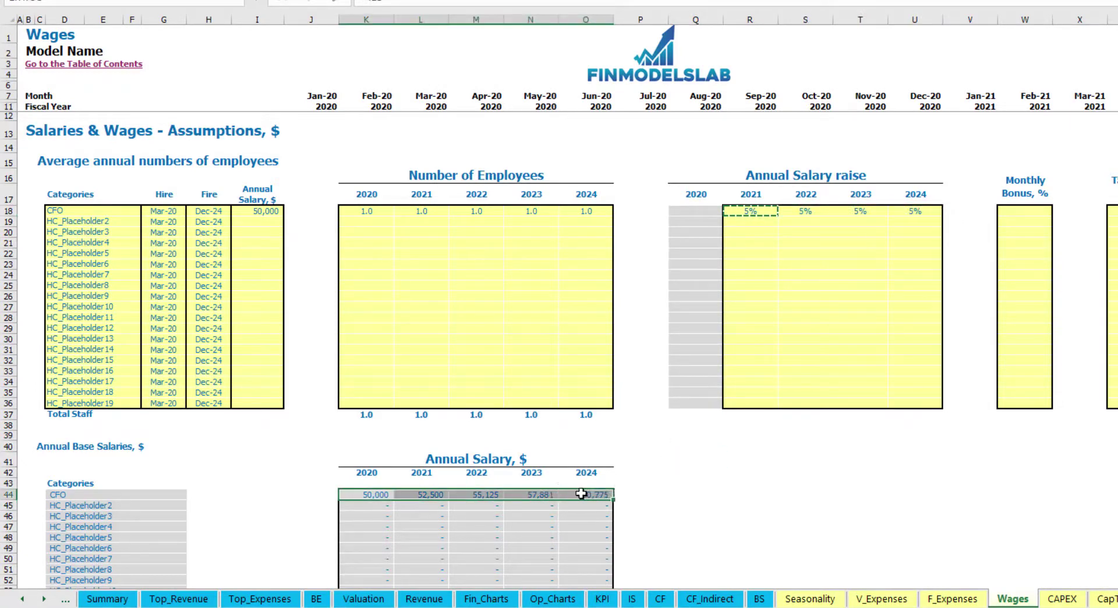
click(431, 507)
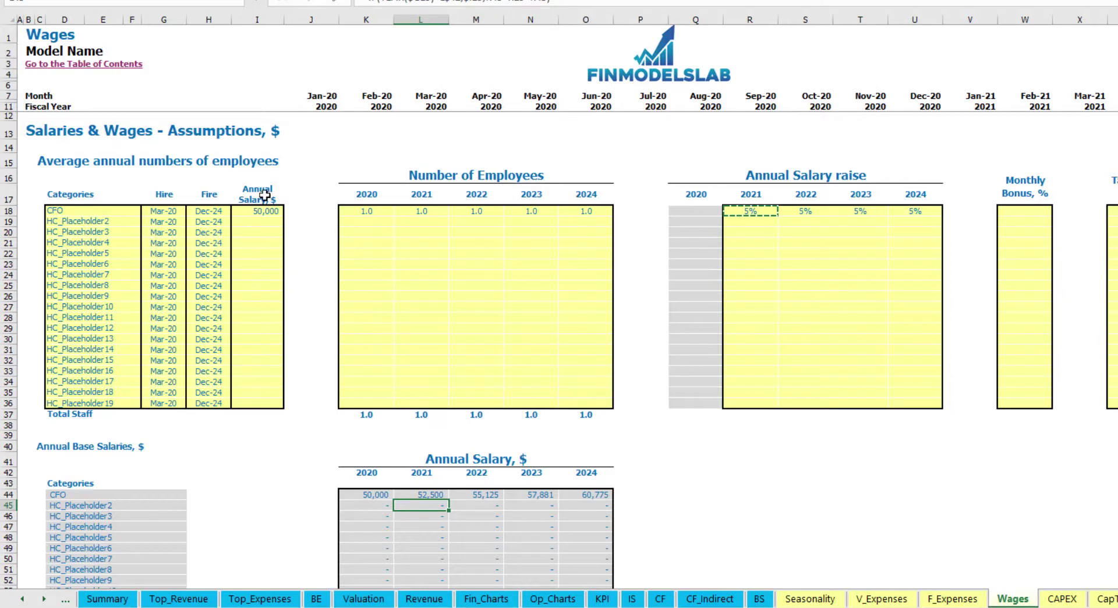
click(266, 213)
drag(767, 212, 910, 213)
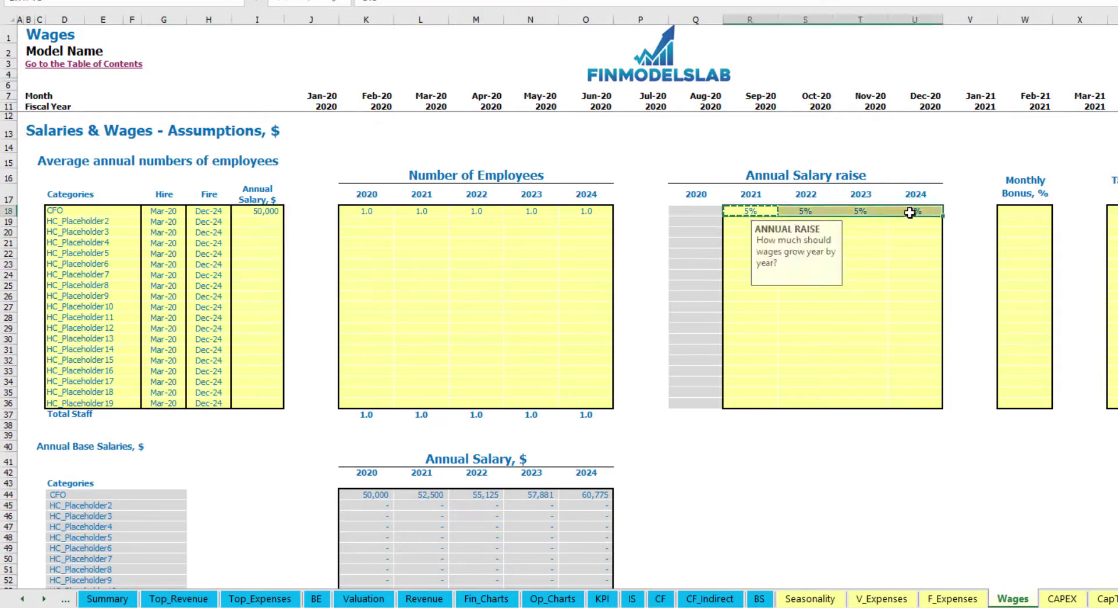
click(420, 494)
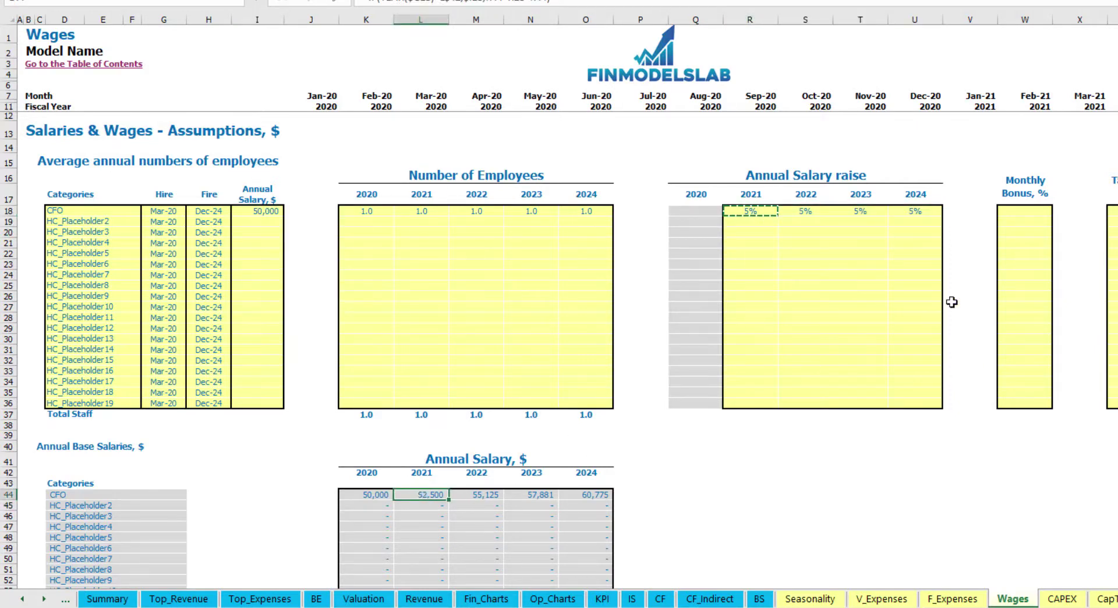
Set the CFO's monthly bonus to 10% and fill in the CFO's tax percentage.
click(1030, 210)
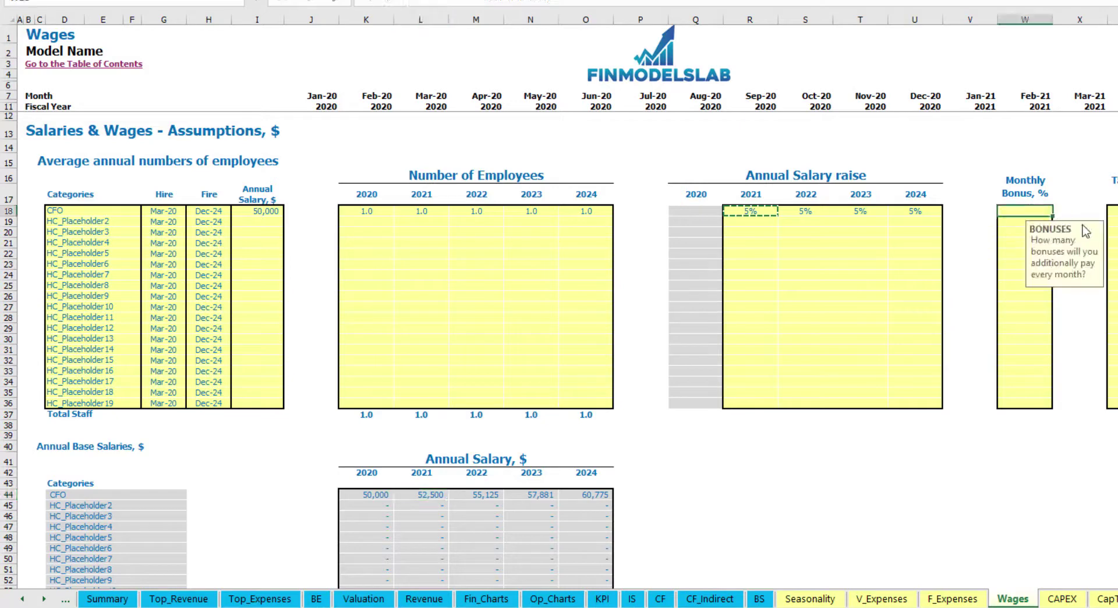
text(10%)
key(Return)
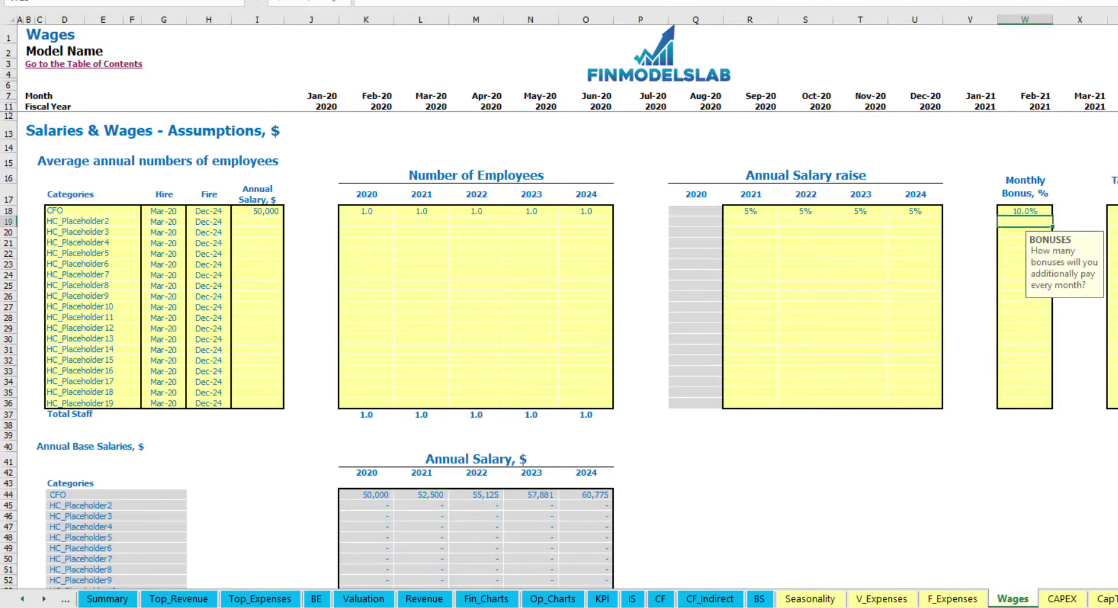
click(1112, 211)
key(Return)
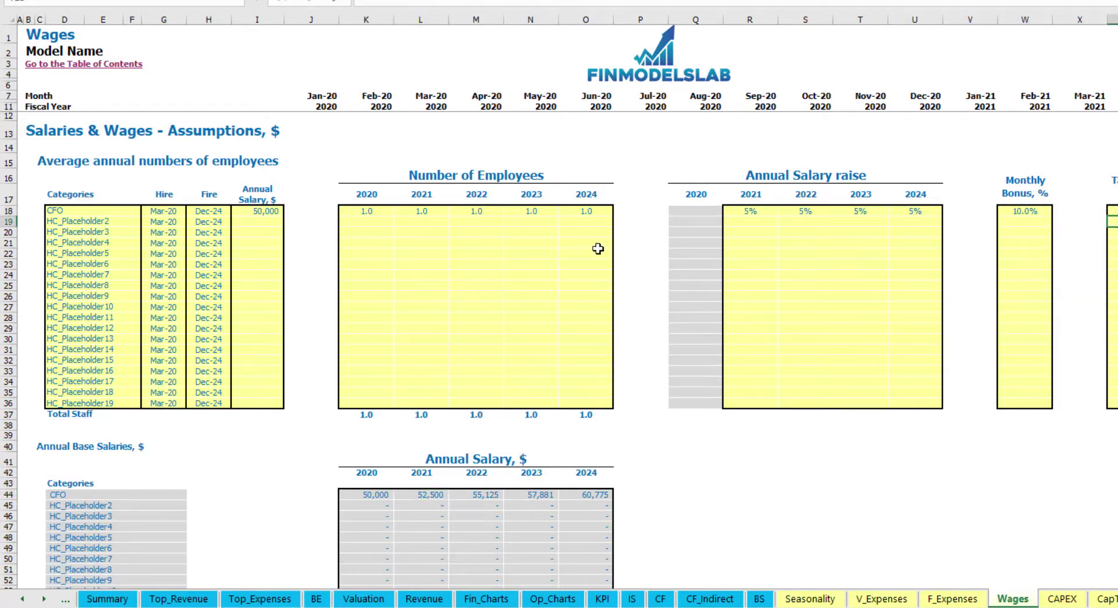
Review the CFO's rows in the Monthly Base Salaries, Monthly Bonus and Monthly Base Taxes tables.
scroll(598, 248, down, 17)
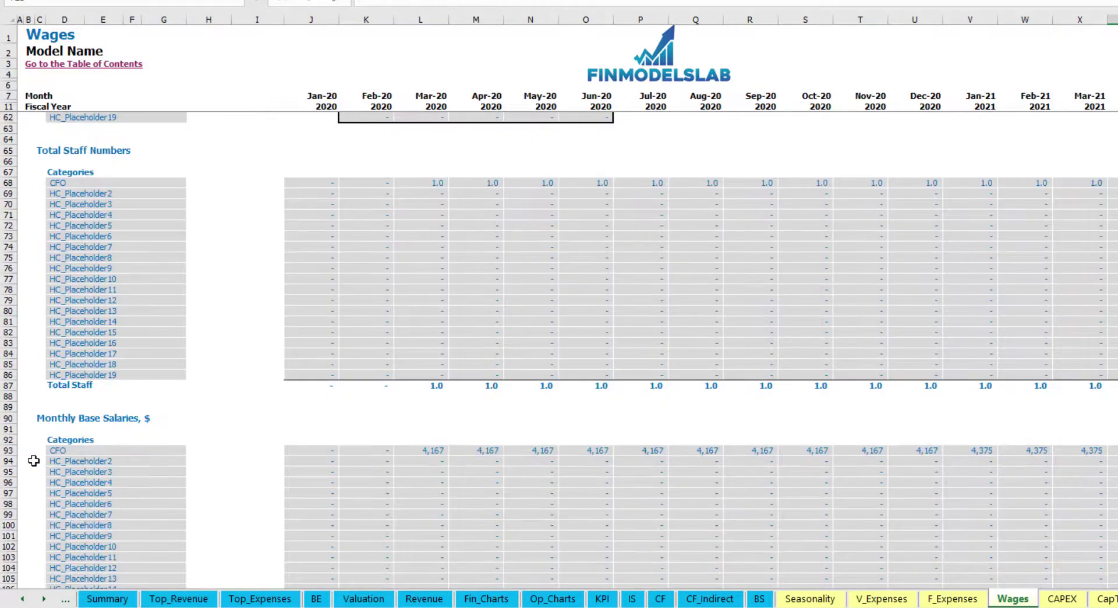
click(33, 461)
scroll(33, 461, down, 3)
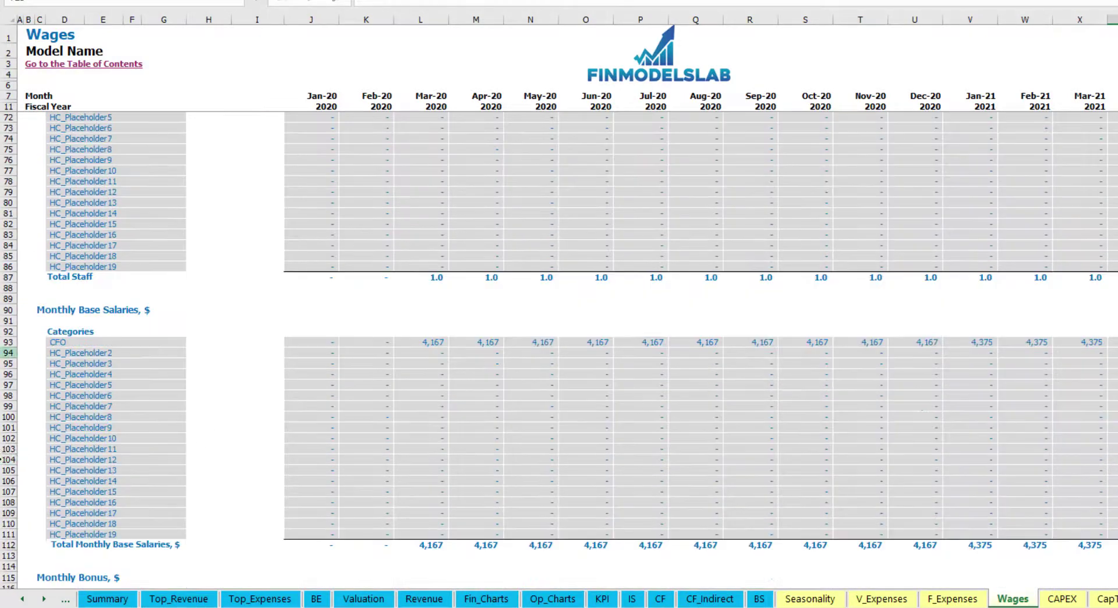
click(3, 342)
click(436, 342)
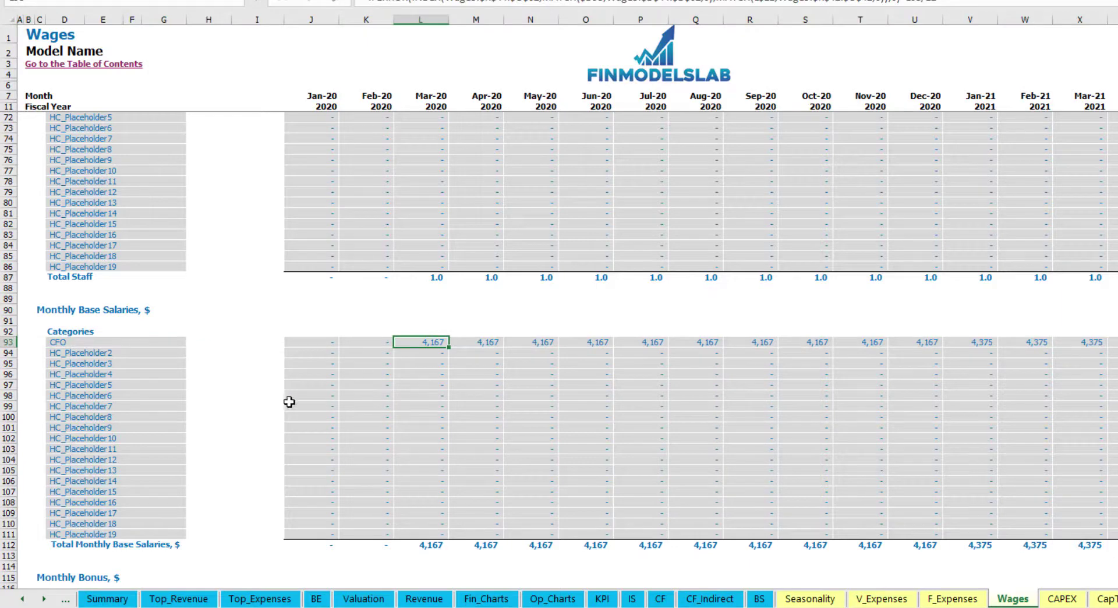
scroll(289, 401, down, 7)
click(9, 395)
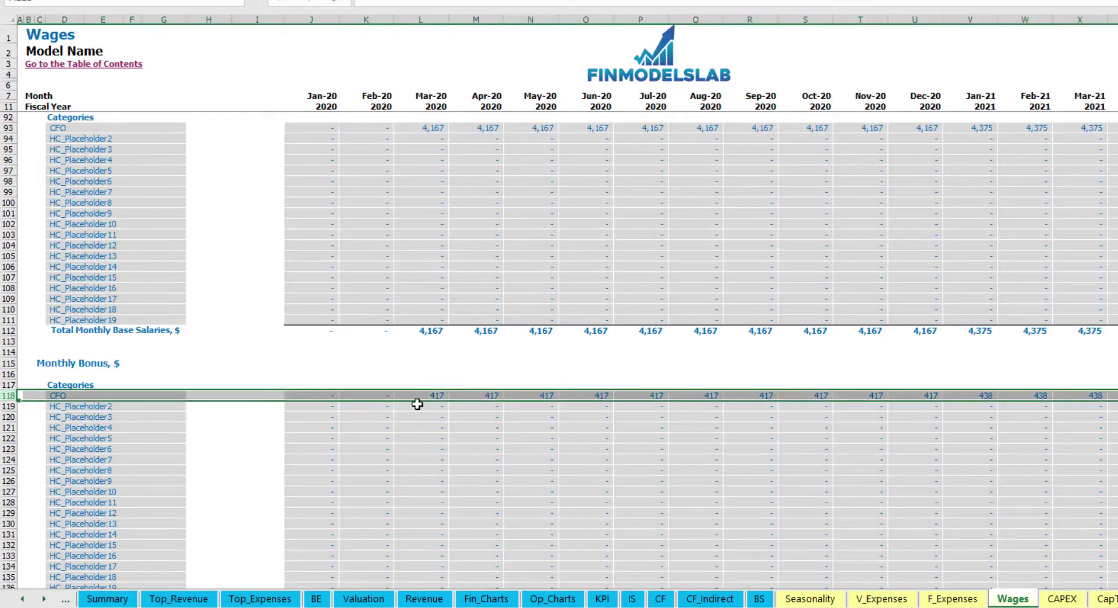
click(439, 396)
scroll(58, 419, down, 7)
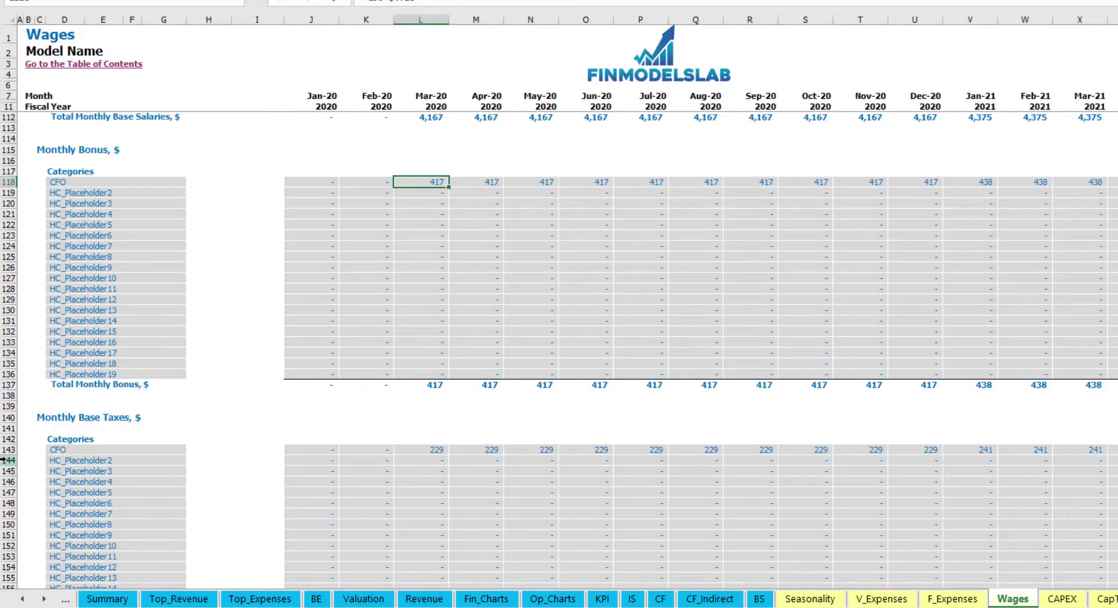
click(12, 453)
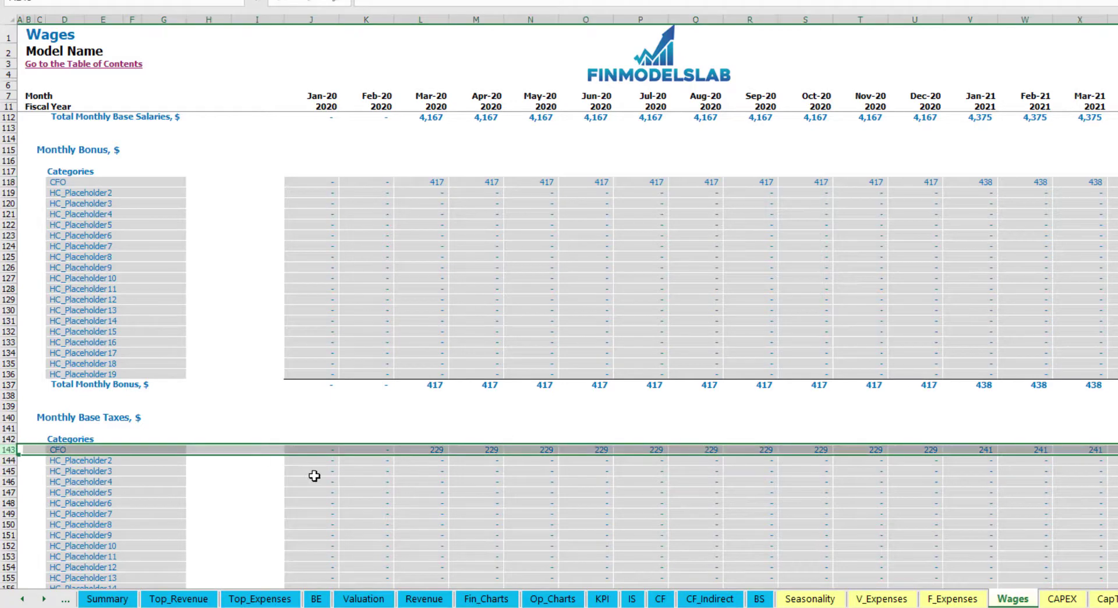
Rename the second staff category, HC_Placeholder2, as Admin HC and set its hire date to Apr-20.
scroll(412, 458, up, 20)
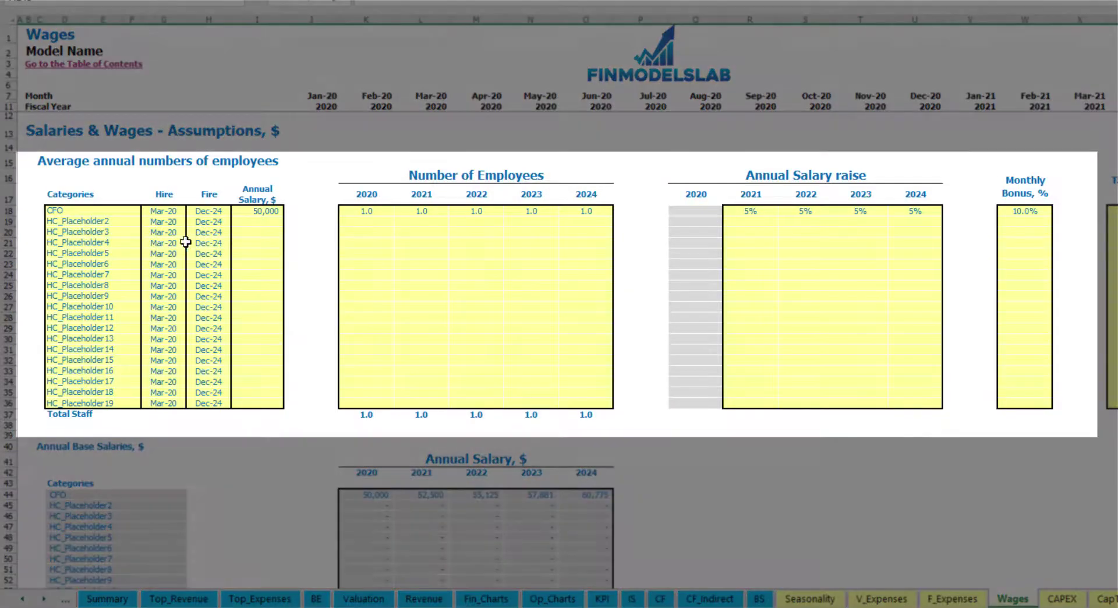
click(90, 220)
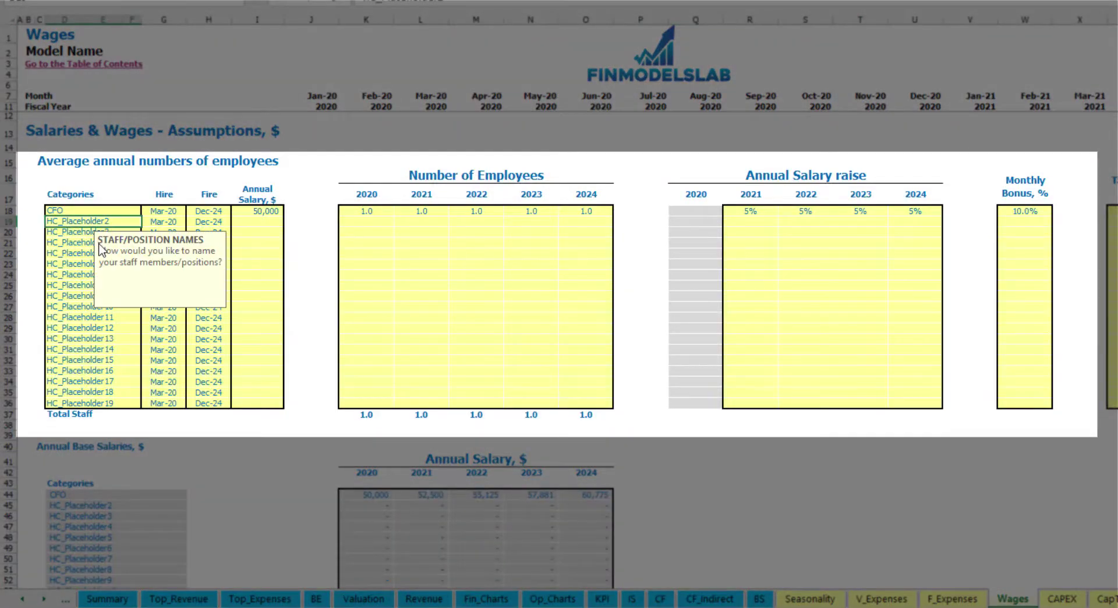
text(Admin HC)
key(Return)
click(172, 222)
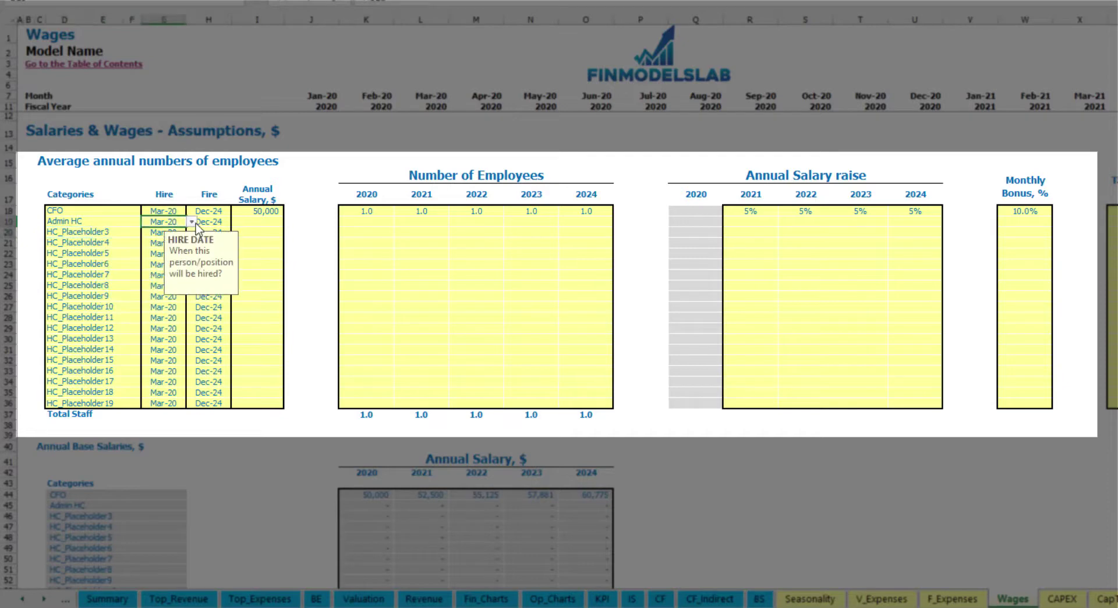
click(193, 222)
click(174, 253)
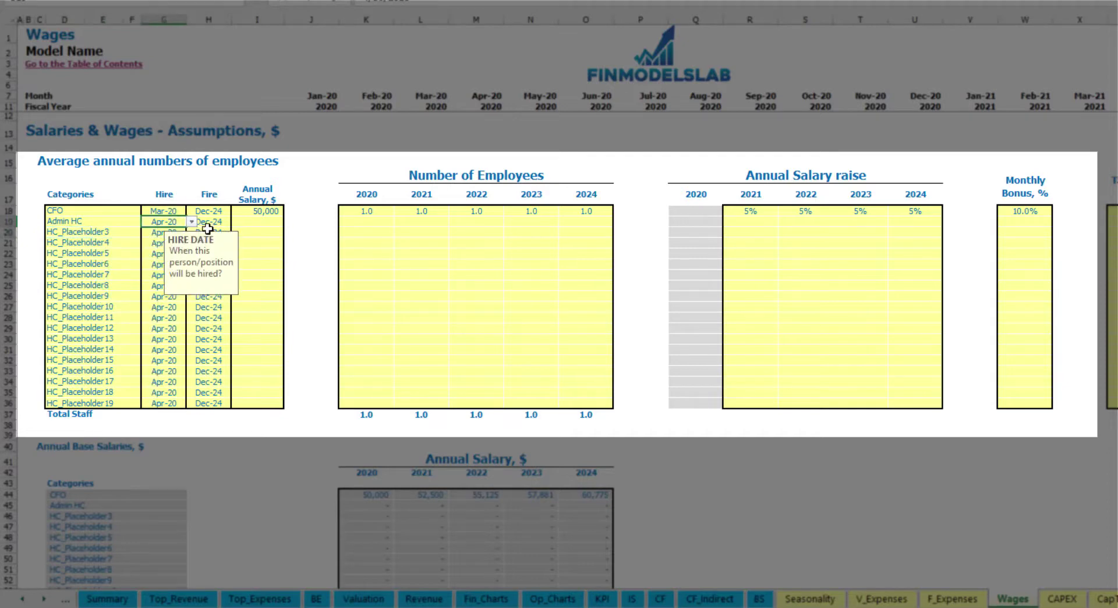
Keep the Admin HC fire date at Dec-24 and set its annual salary to 30,000.
click(220, 223)
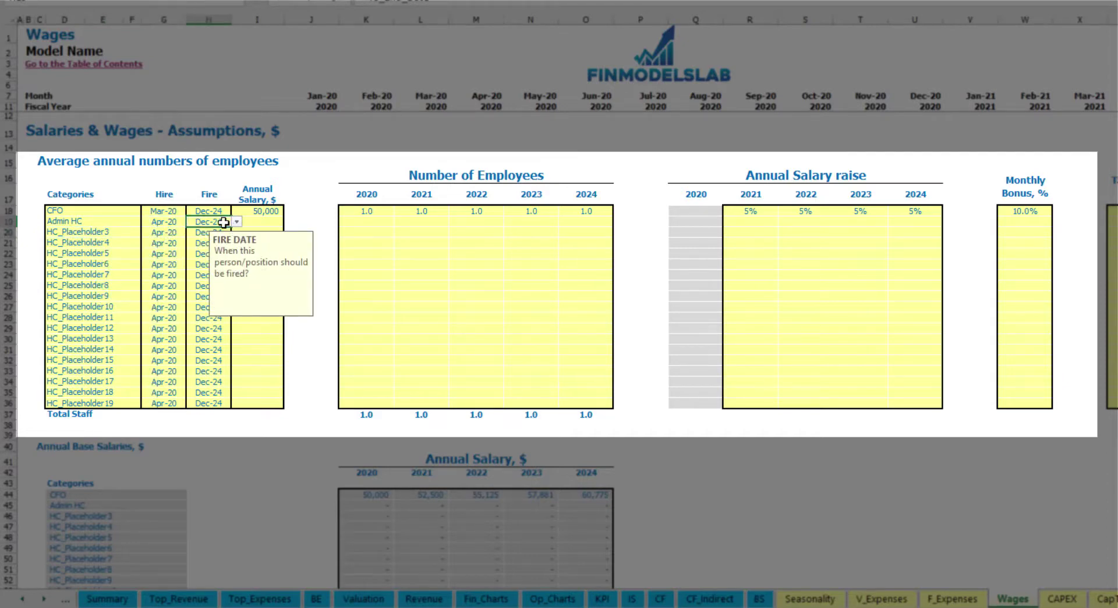
click(253, 220)
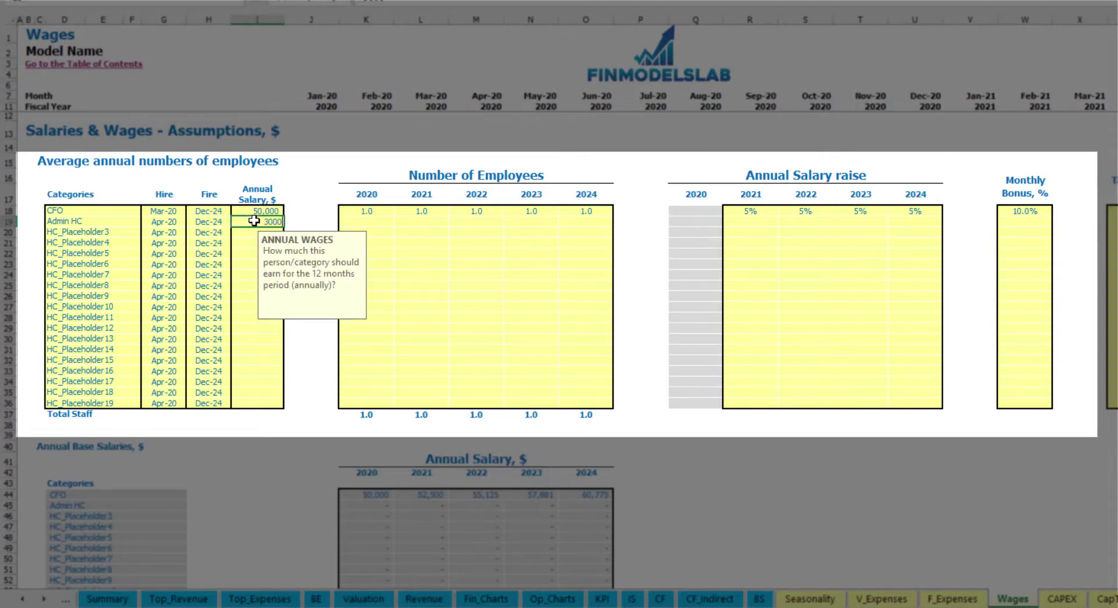
key(Return)
Set the Admin HC number of employees to 2, 4, 6, 8 and 10 for the years 2020 to 2024.
click(376, 221)
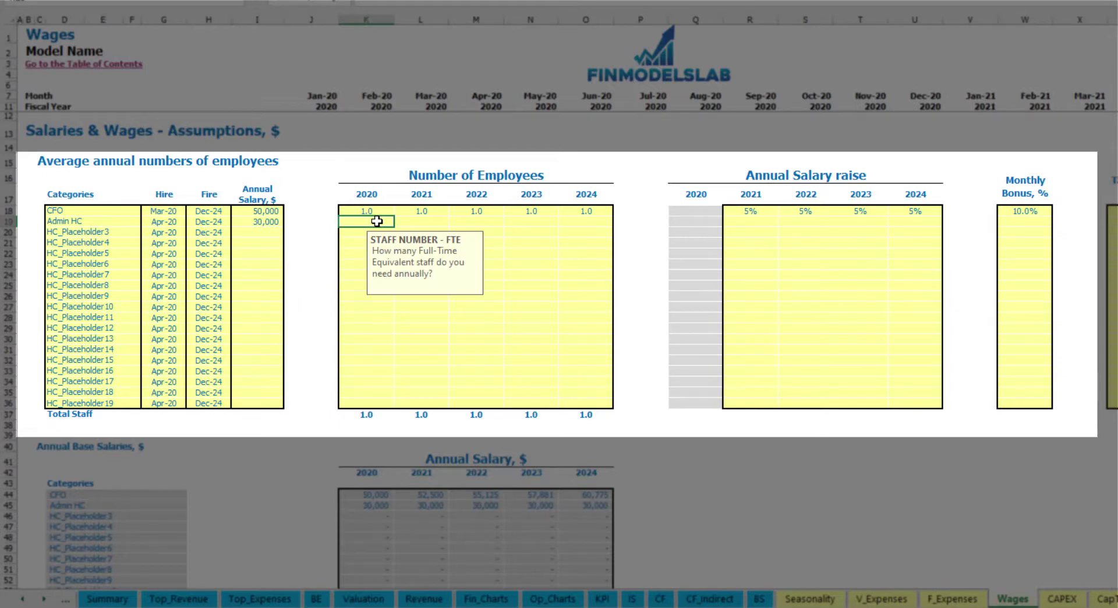
key(Tab)
text(4)
key(Tab)
text(6)
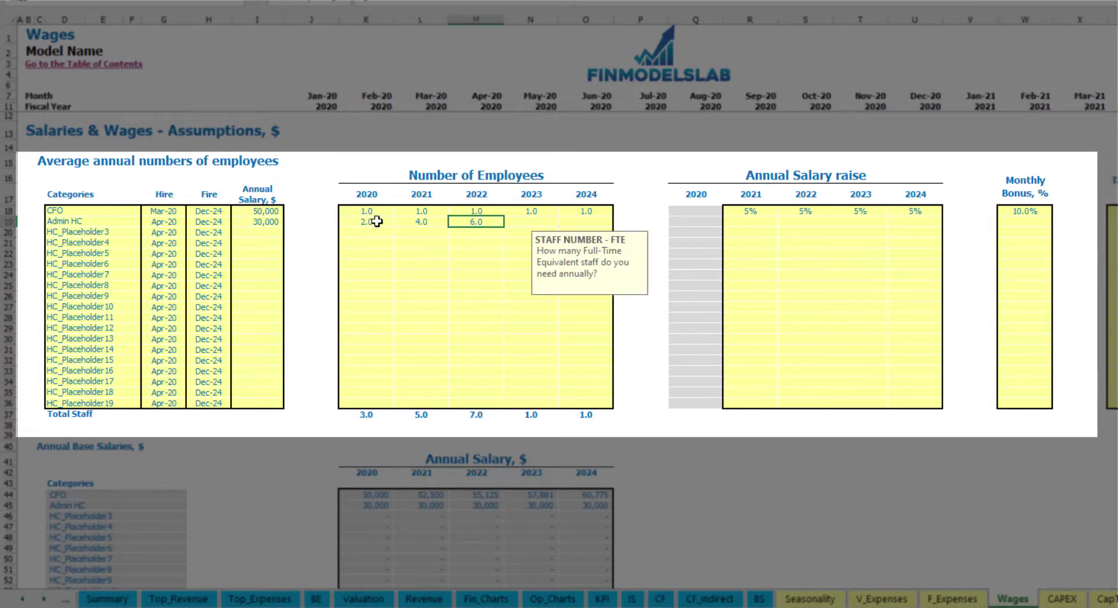
key(Tab)
text(8)
key(Tab)
text(1)
key(Tab)
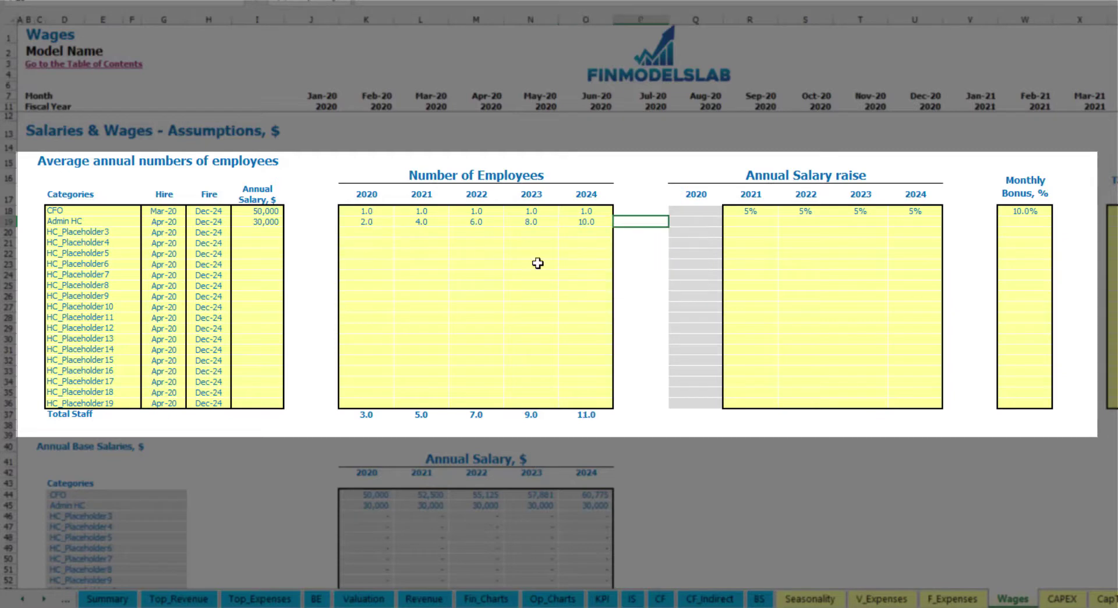
Set the Admin HC annual salary raise to 3% for 2021 and copy it to 2022 through 2024.
click(748, 222)
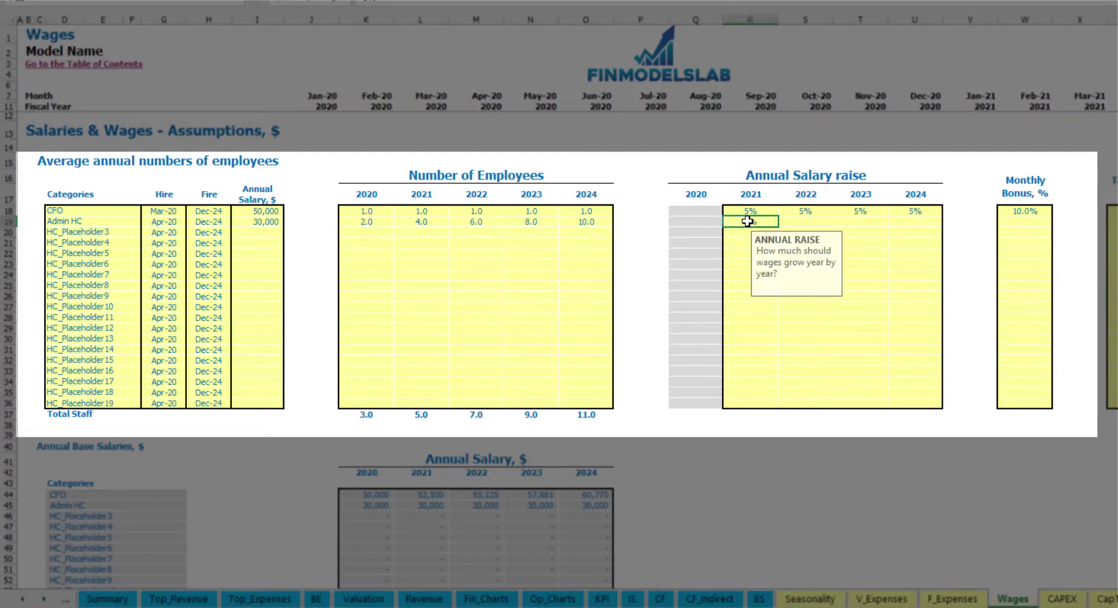
text(3)
key(Return)
click(747, 221)
key(ctrl+c)
drag(805, 222, 915, 221)
key(ctrl+v)
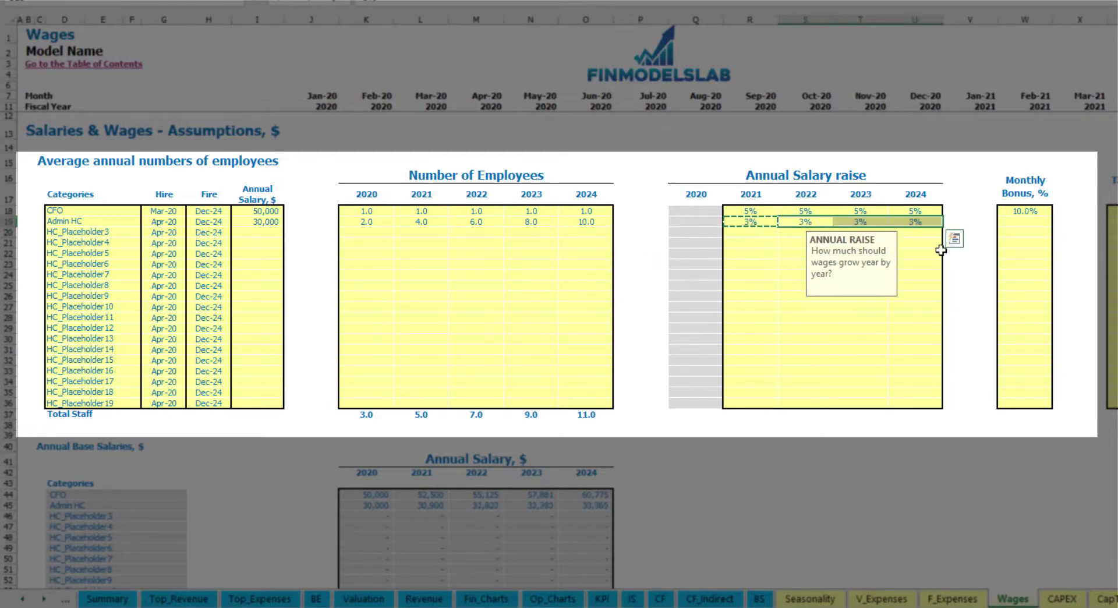
Set the Admin HC monthly bonus to 5% and fill in its tax percentage.
click(1041, 227)
text(5)
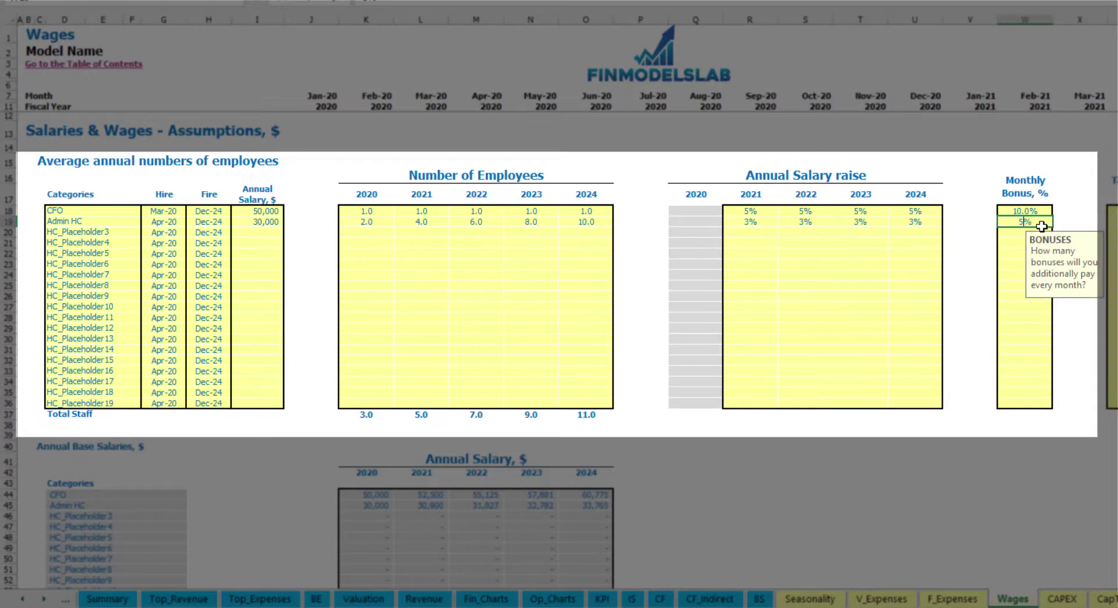
key(Tab)
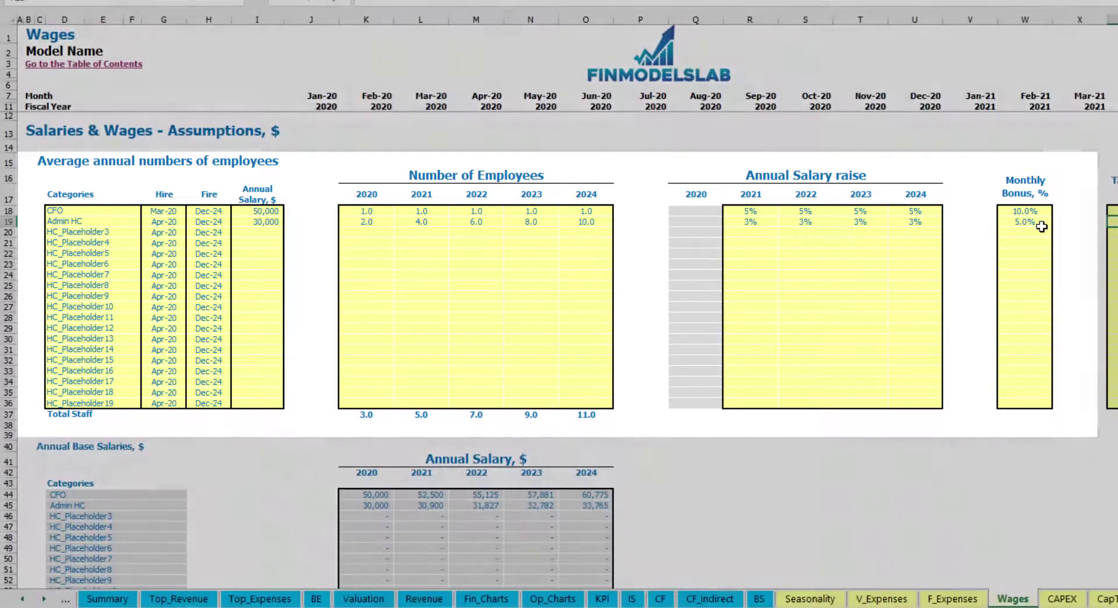
key(Down)
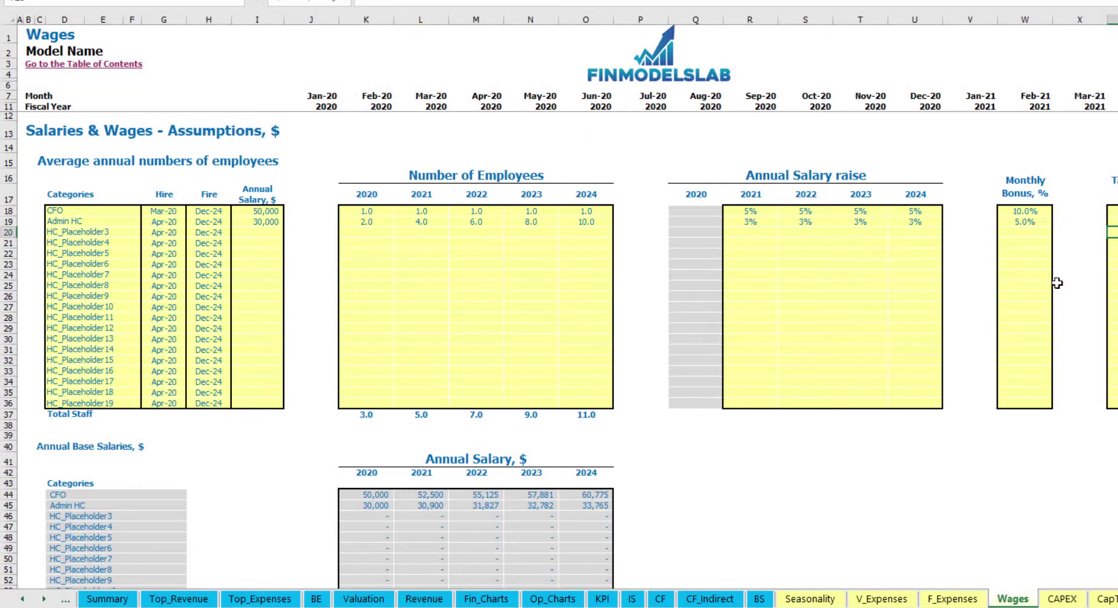
Review the Admin HC monthly headcount in the Total Staff Numbers table from April 2020 into 2024.
scroll(463, 350, down, 13)
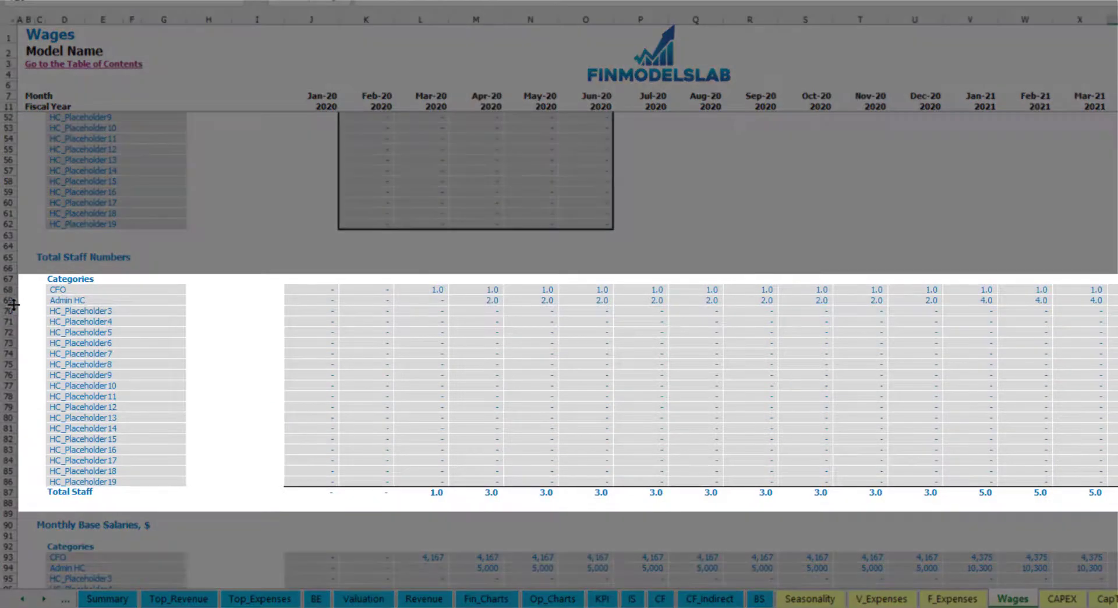
click(11, 299)
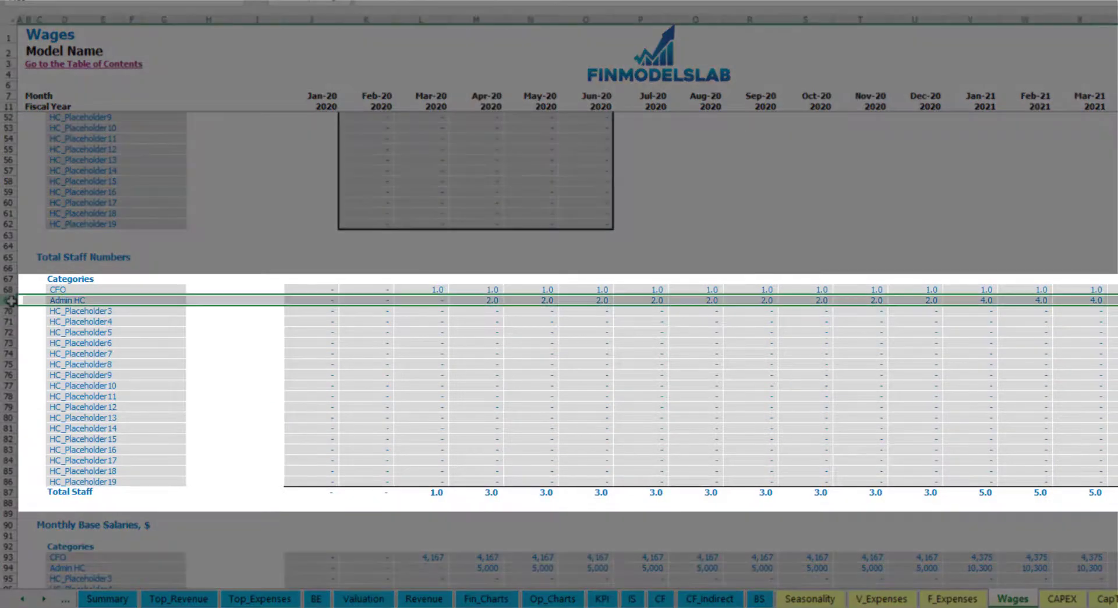
click(487, 300)
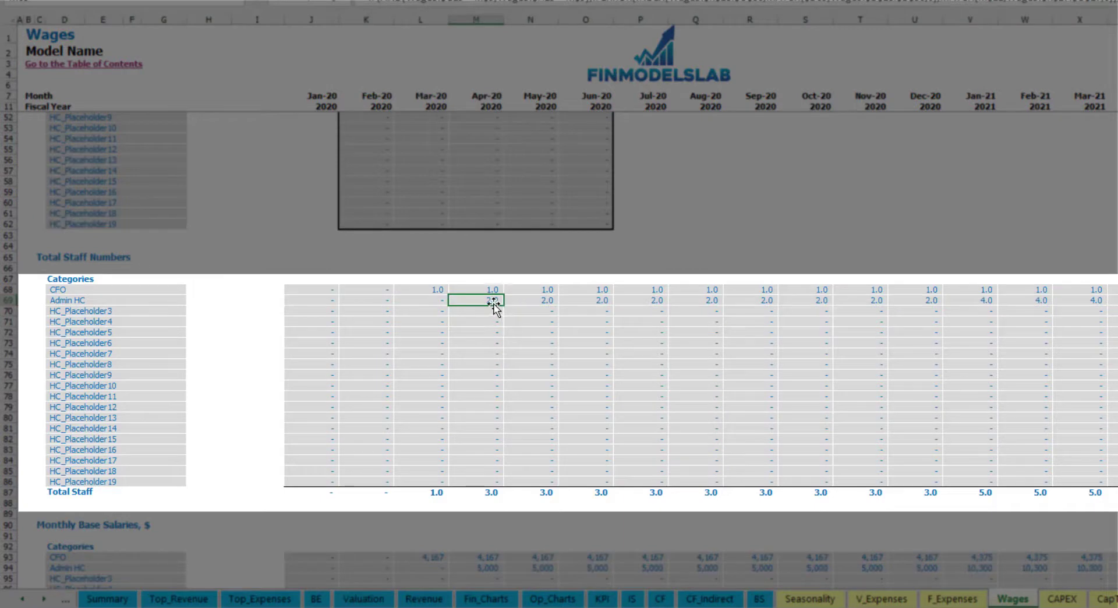
drag(500, 301, 1112, 301)
scroll(582, 349, right, 6)
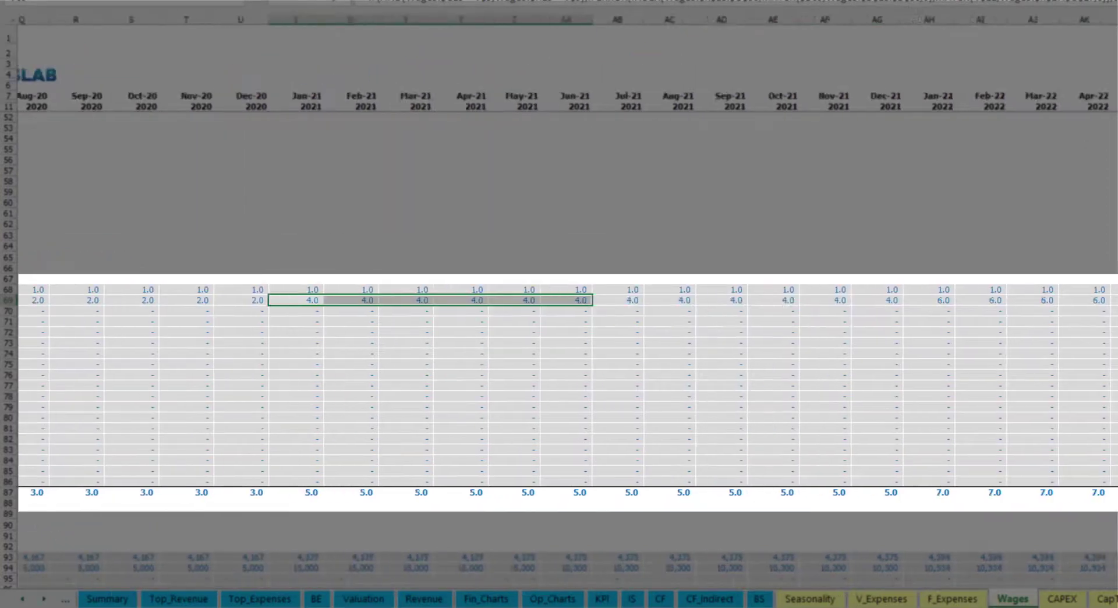
scroll(582, 350, right, 6)
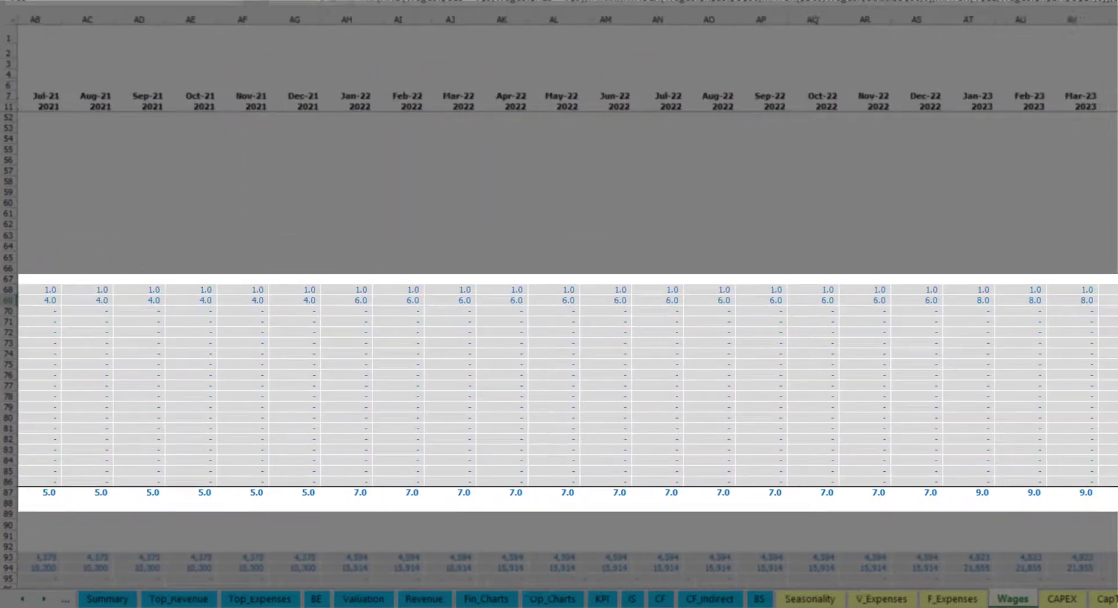
click(1112, 299)
scroll(1106, 326, right, 5)
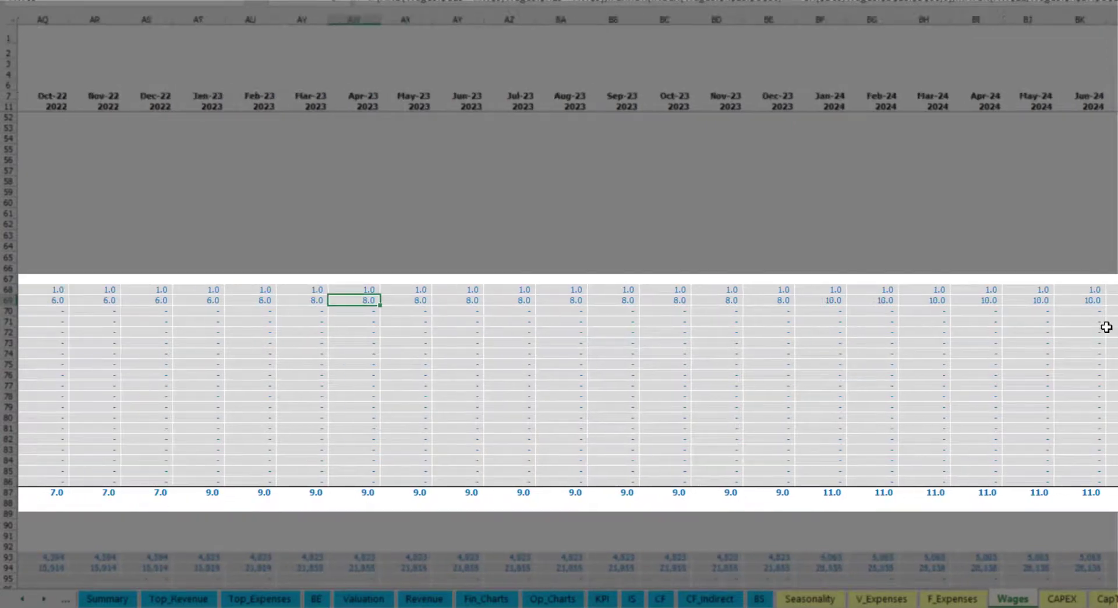
scroll(582, 350, left, 12)
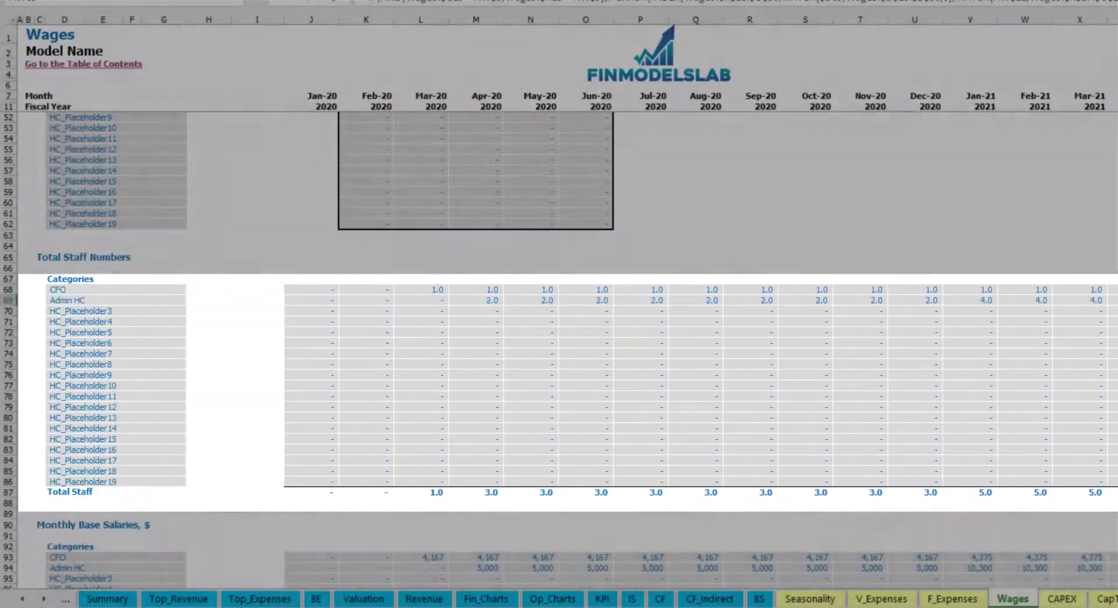
Compare the Admin HC monthly base salaries with its staff numbers, and review the monthly bonus and base tax tables.
scroll(60, 489, down, 3)
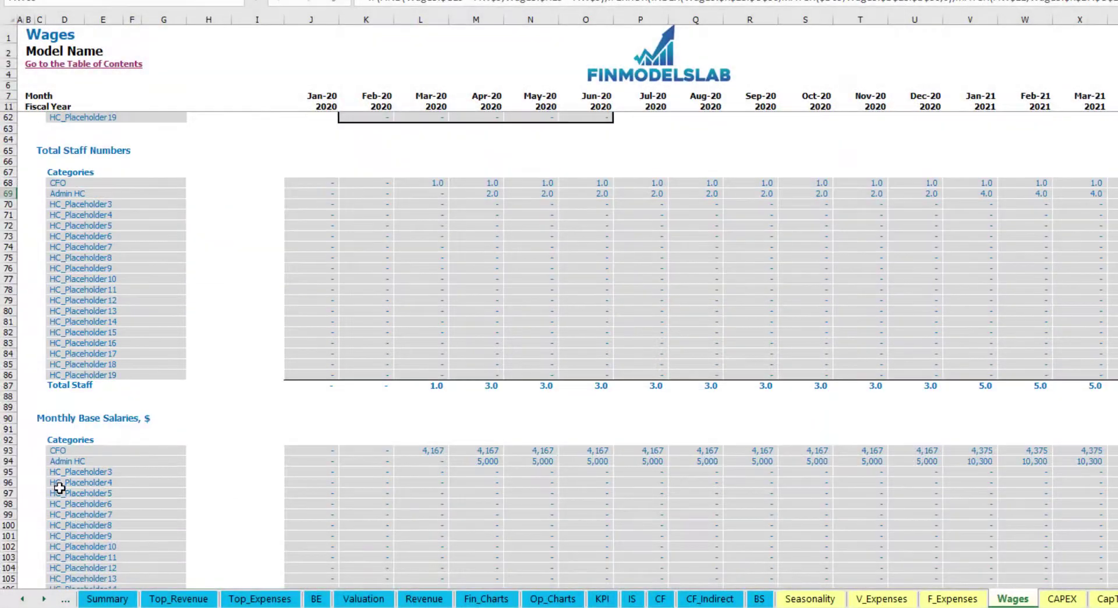
click(6, 460)
click(480, 463)
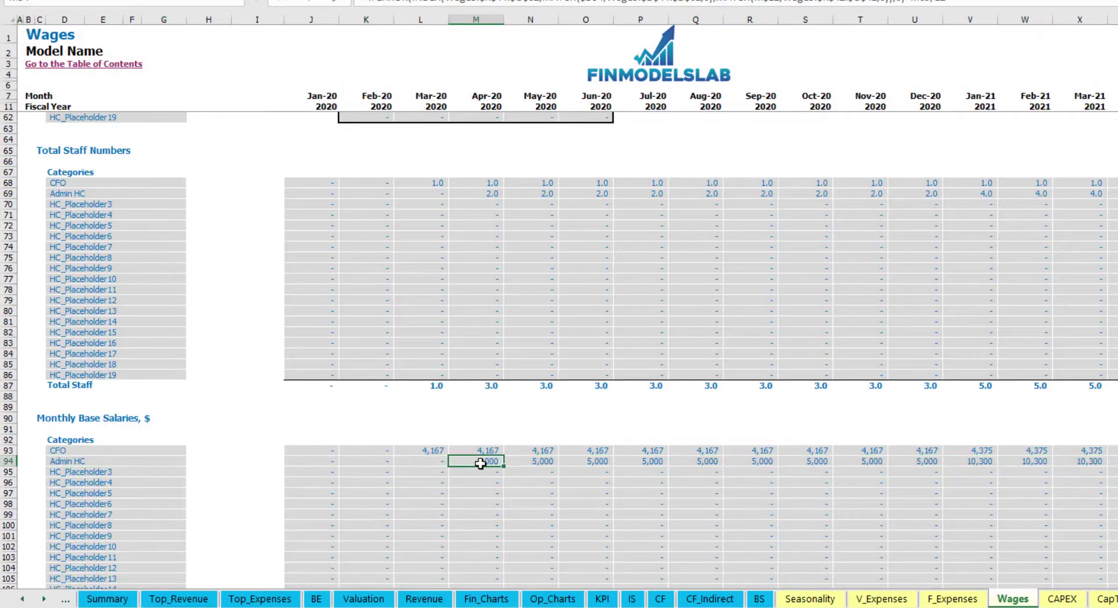
click(486, 194)
click(1117, 194)
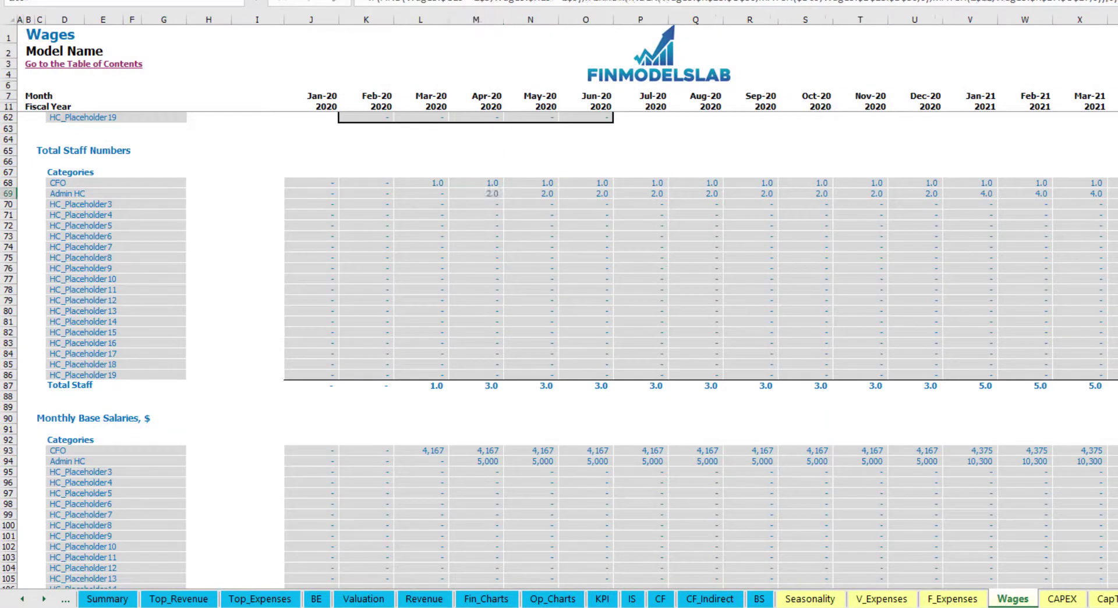
click(1116, 461)
scroll(759, 522, down, 10)
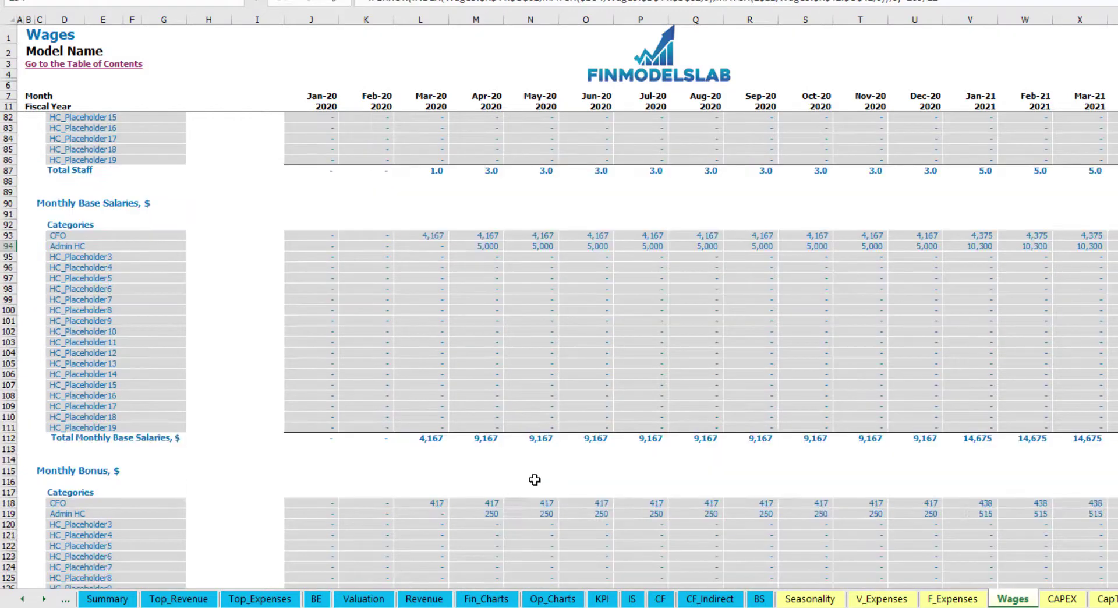
scroll(419, 419, down, 7)
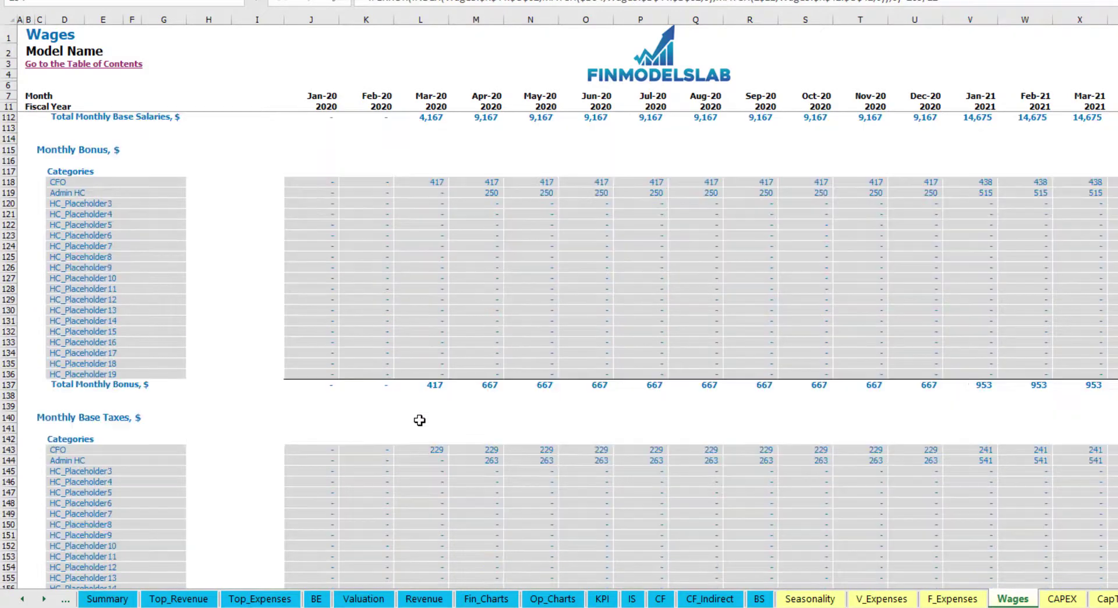
Open the Income Statement sheet and expand Total Salary and Wages to review the CFO, Admin HC and placeholder rows.
scroll(215, 453, down, 3)
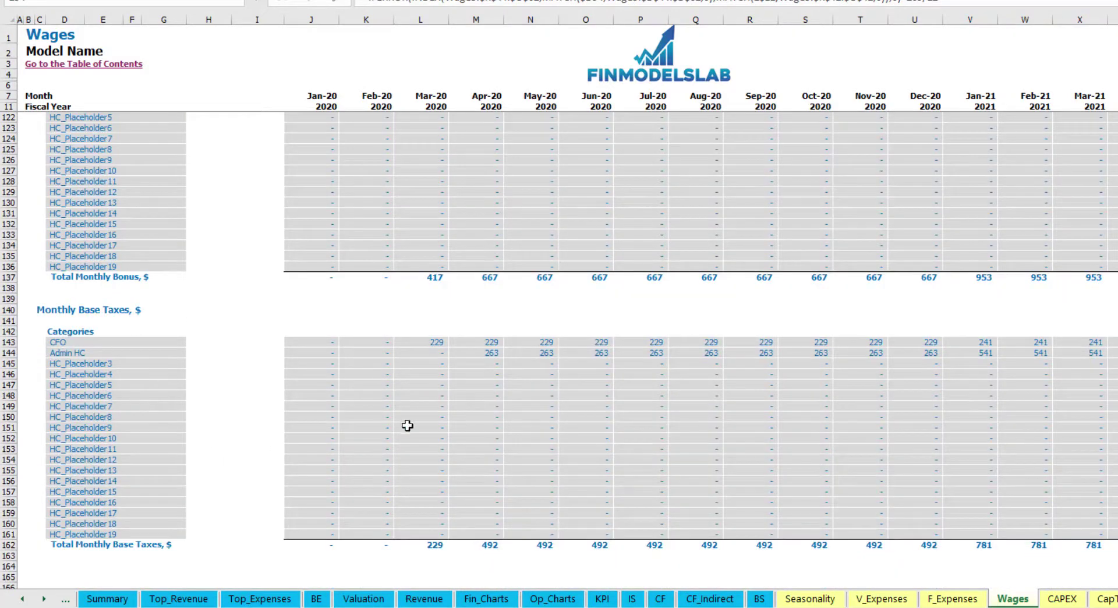
click(633, 598)
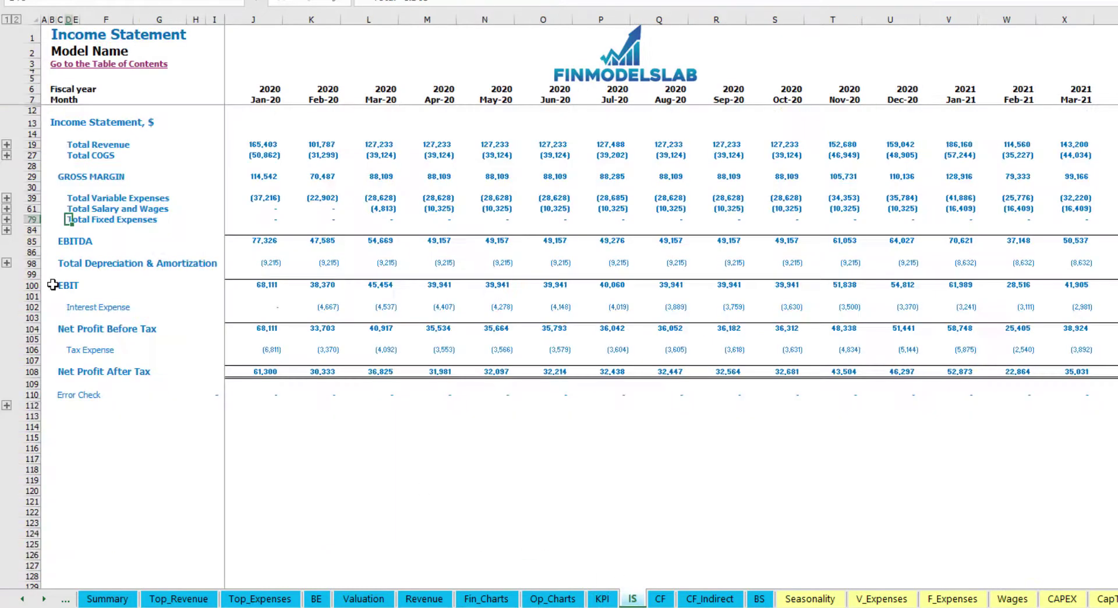
click(7, 208)
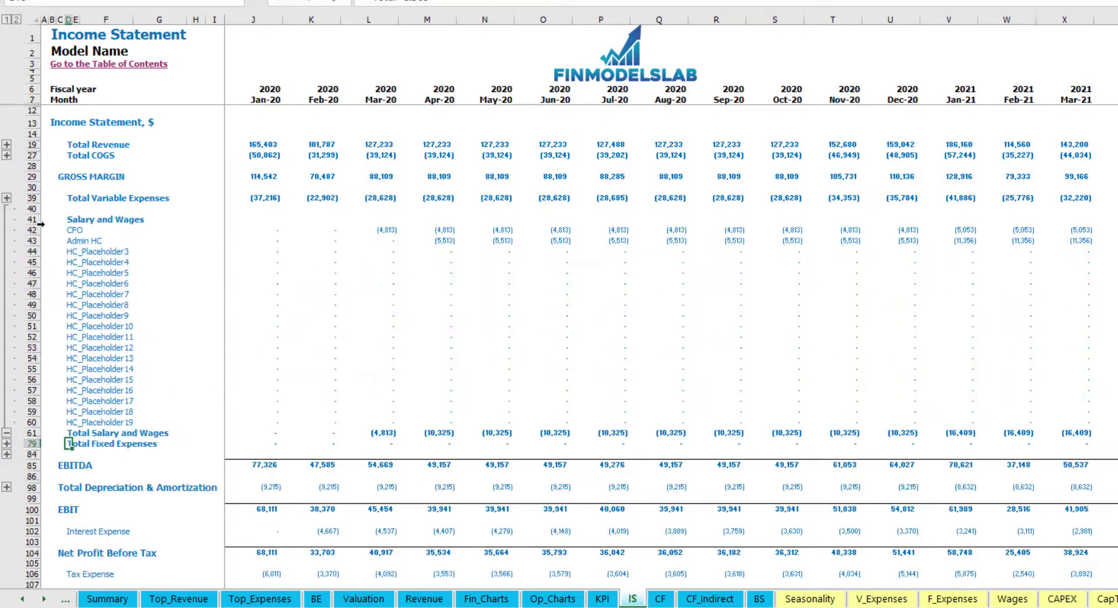
click(244, 228)
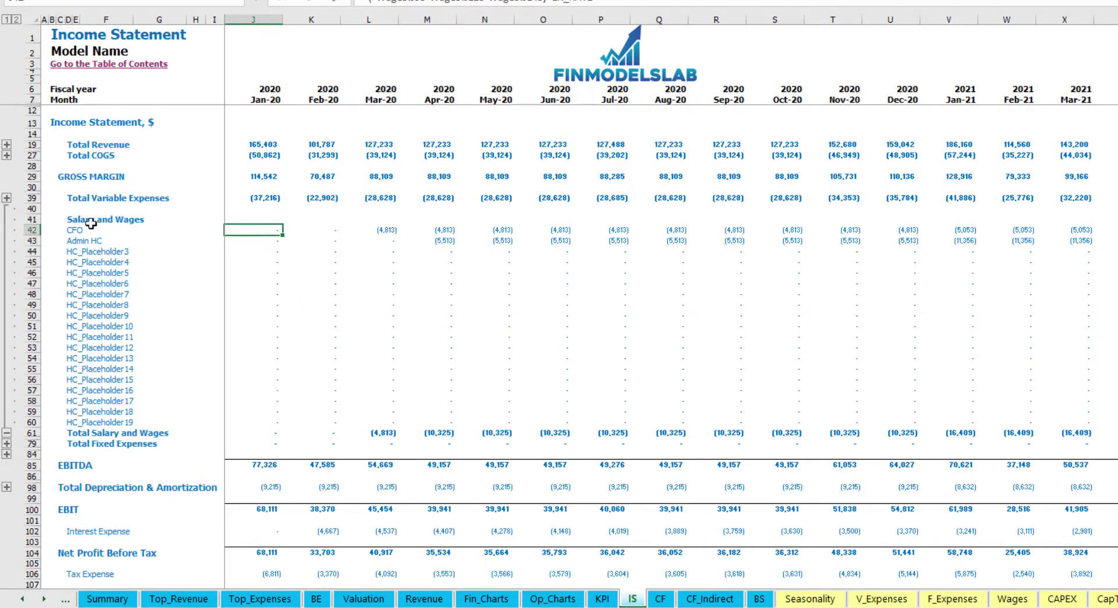
drag(76, 230, 75, 422)
click(131, 239)
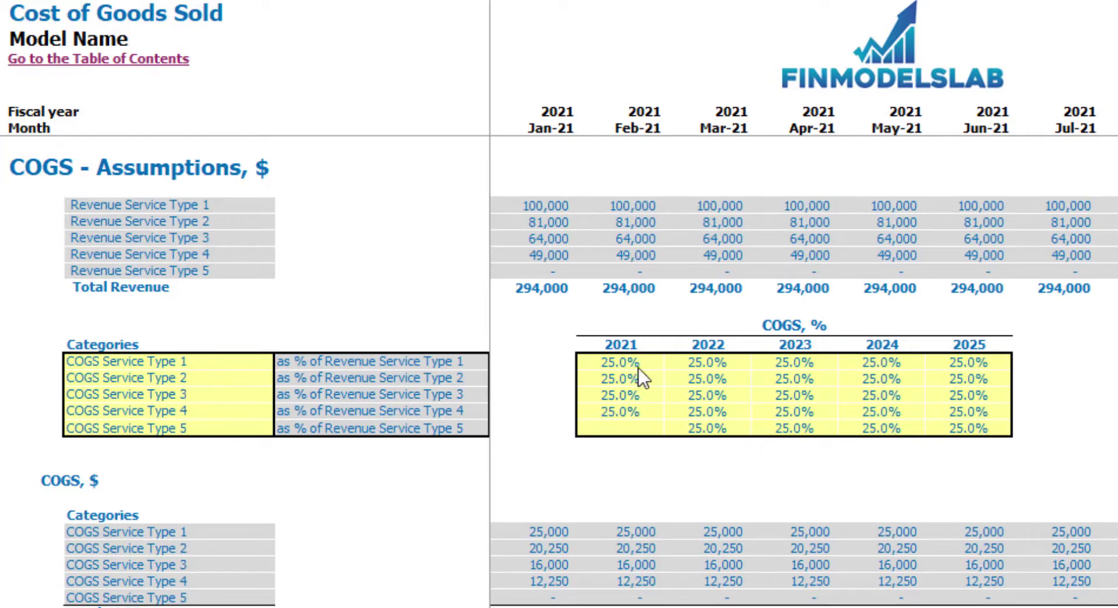
Set the COGS Service Type 1 percentages to 30%, 28%, 26%, 24% and 22% for 2021 through 2025, and expand Total COGS on the Income Statement.
drag(634, 365, 969, 428)
click(1106, 394)
click(621, 361)
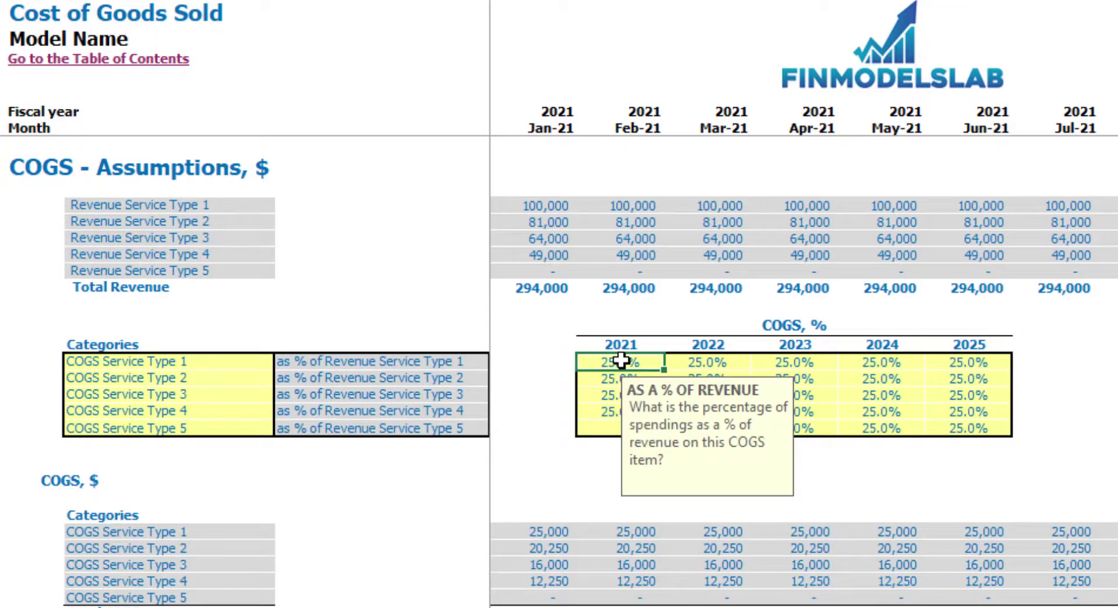
text(30)
key(Tab)
text(3)
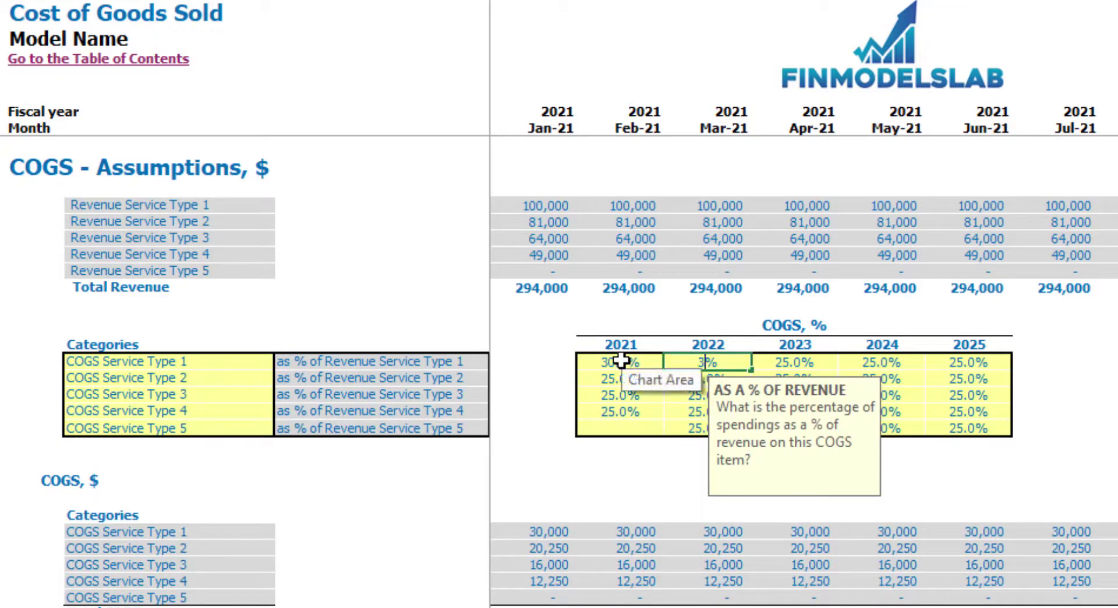
text(8)
key(Tab)
text(26)
key(Tab)
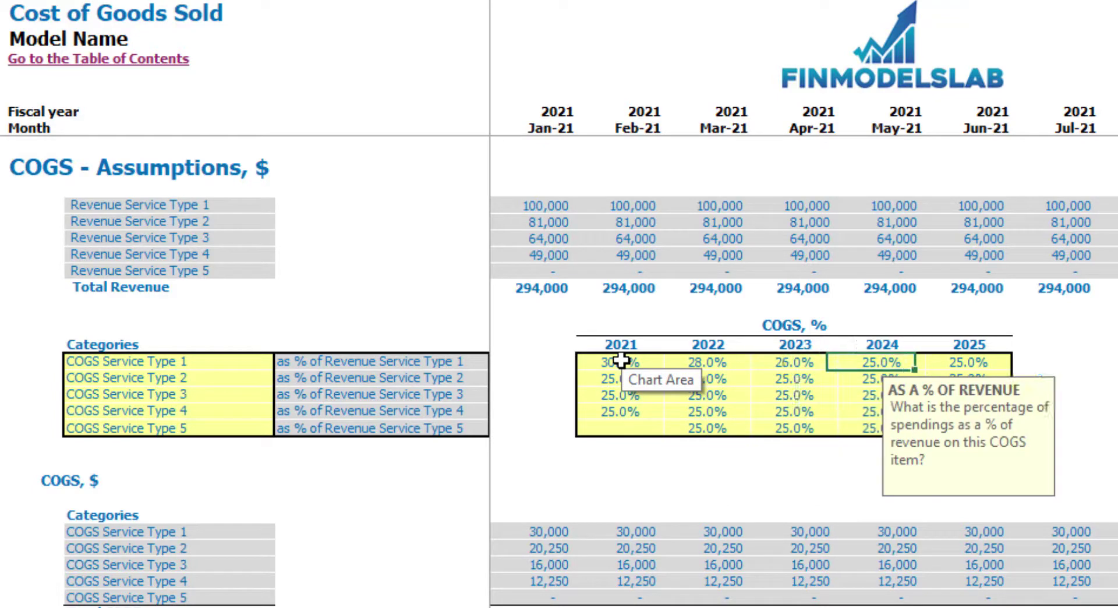
text(24)
key(Tab)
text(22)
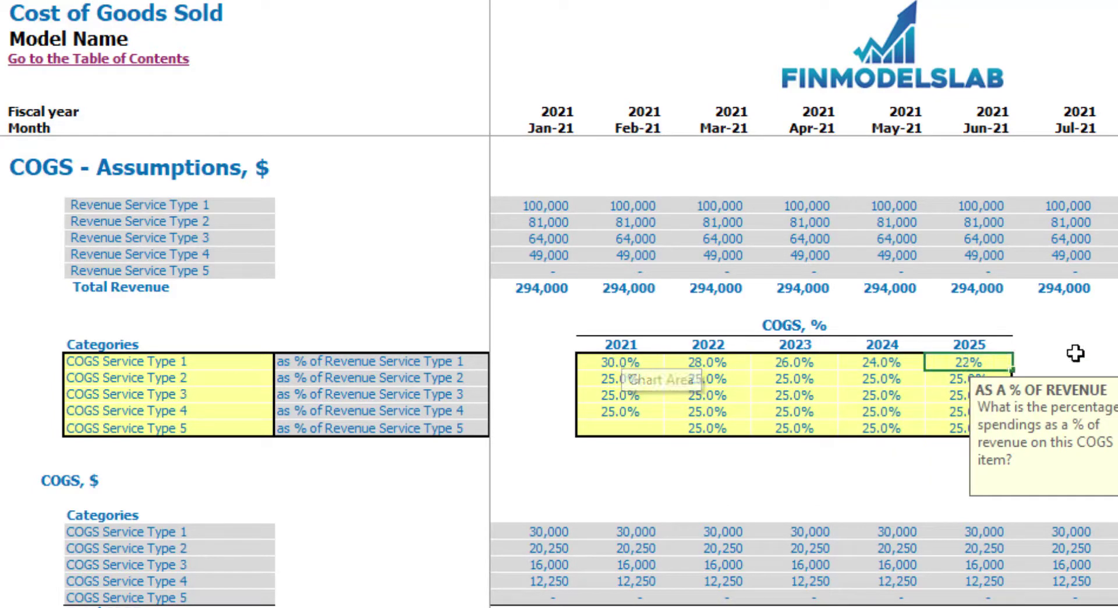
click(1109, 326)
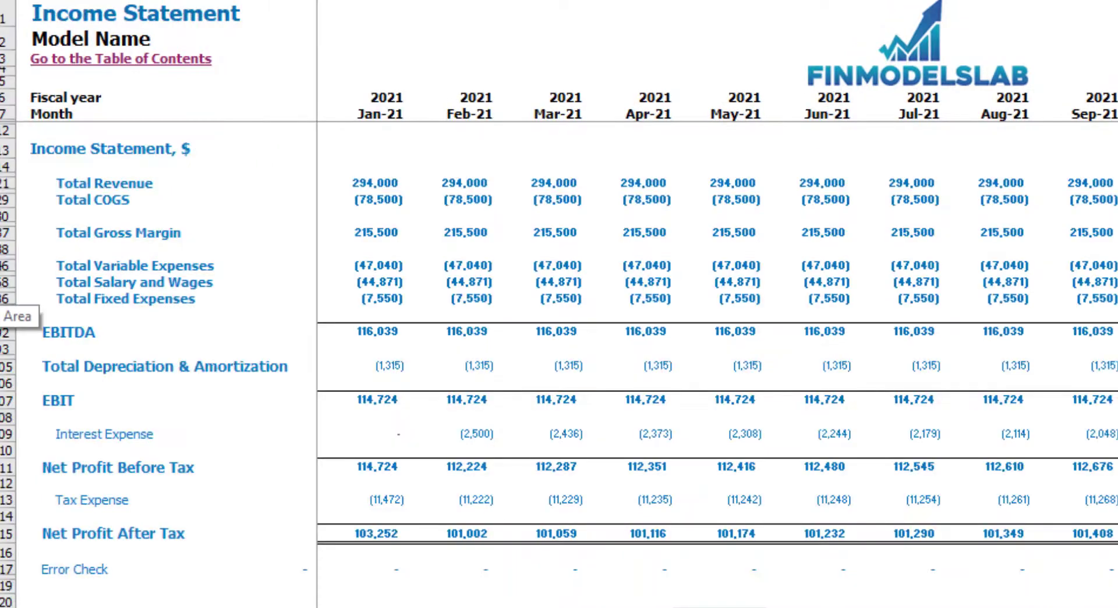
click(2, 200)
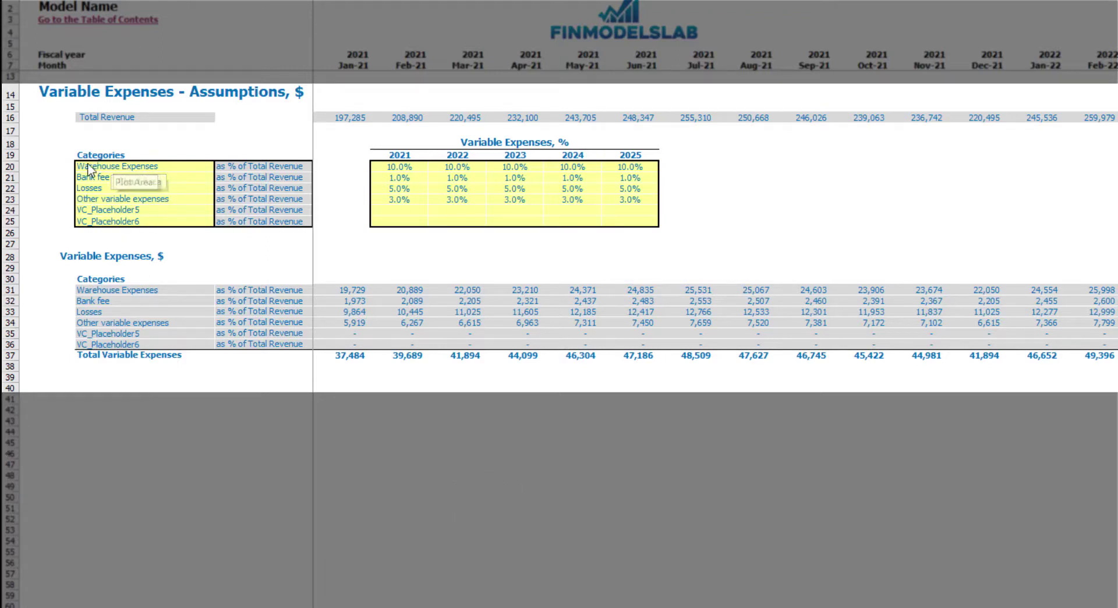
Examine the input notes for the Warehouse Expenses name and its 2021 percentage in the Variable Expenses assumptions.
click(129, 169)
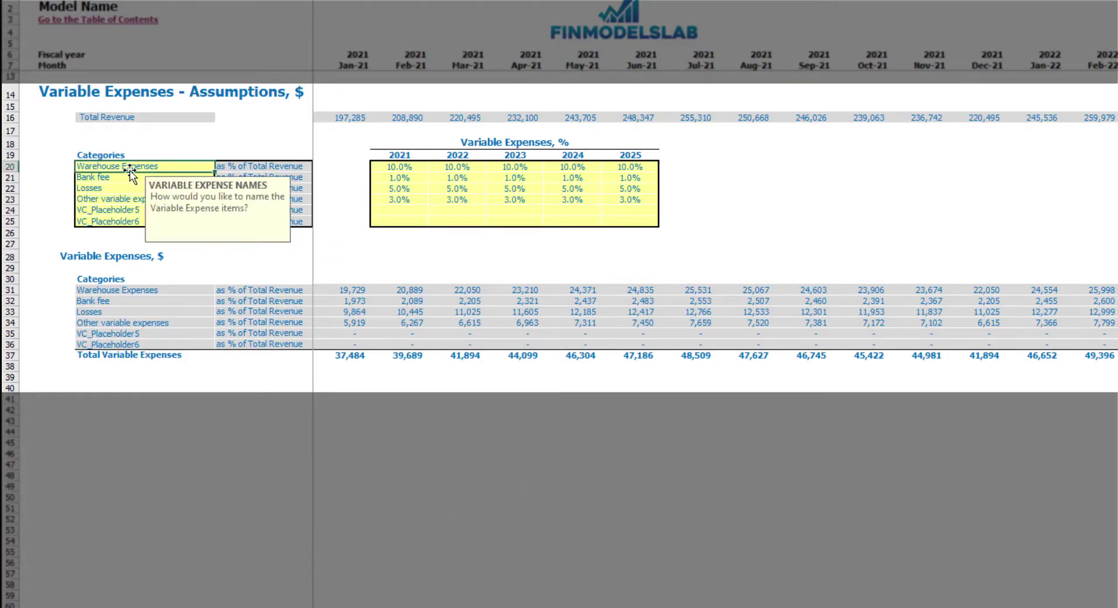
click(156, 140)
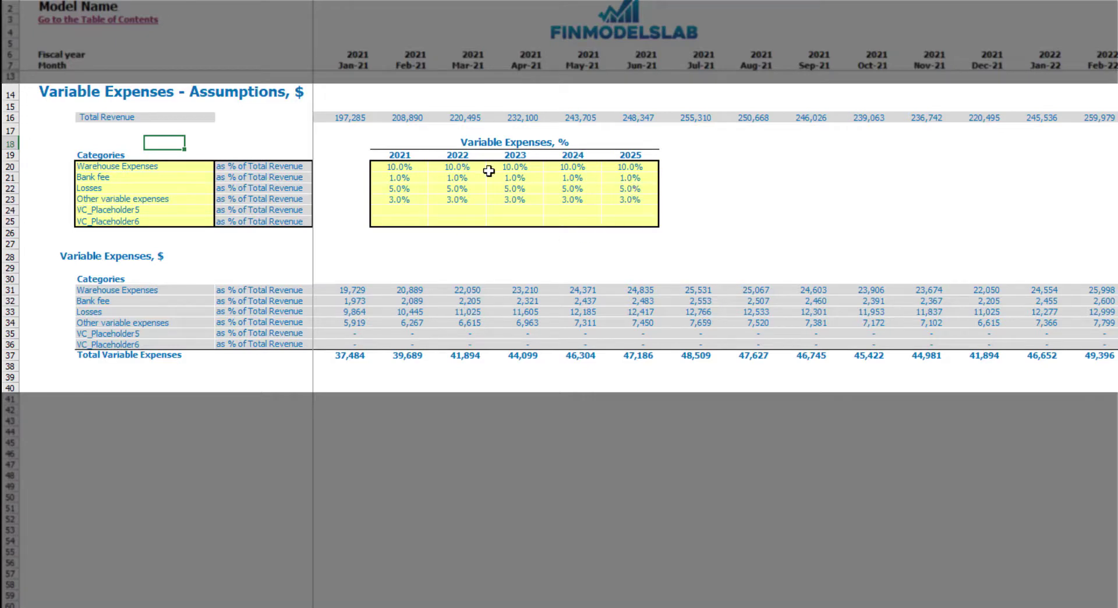
click(420, 169)
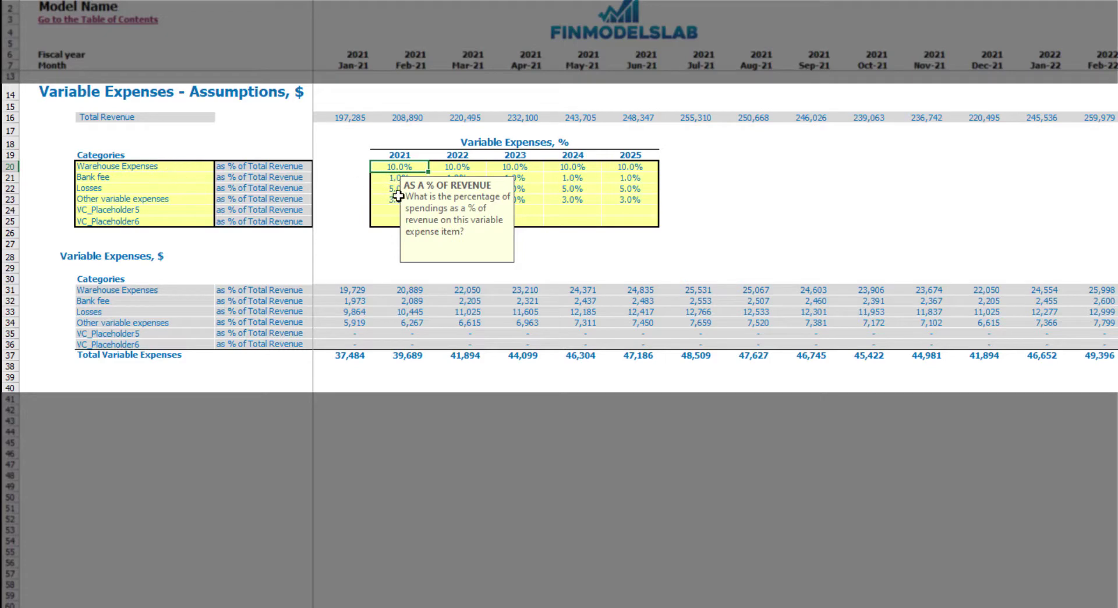
Set the Warehouse Expenses percentages to 12%, 14%, 16% and 18% for 2022 through 2025.
click(442, 167)
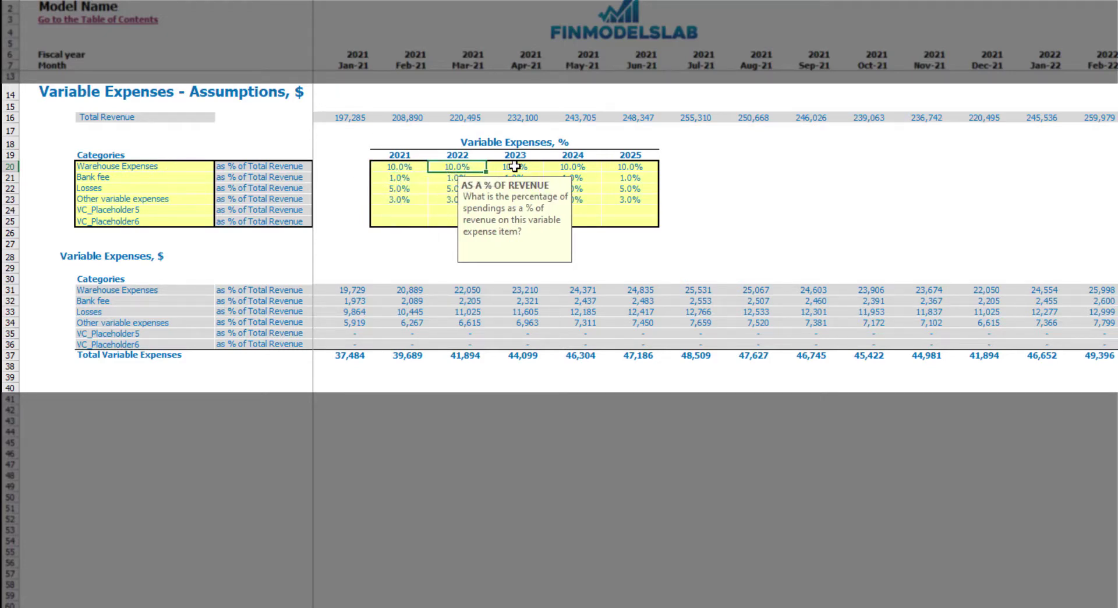
text(12)
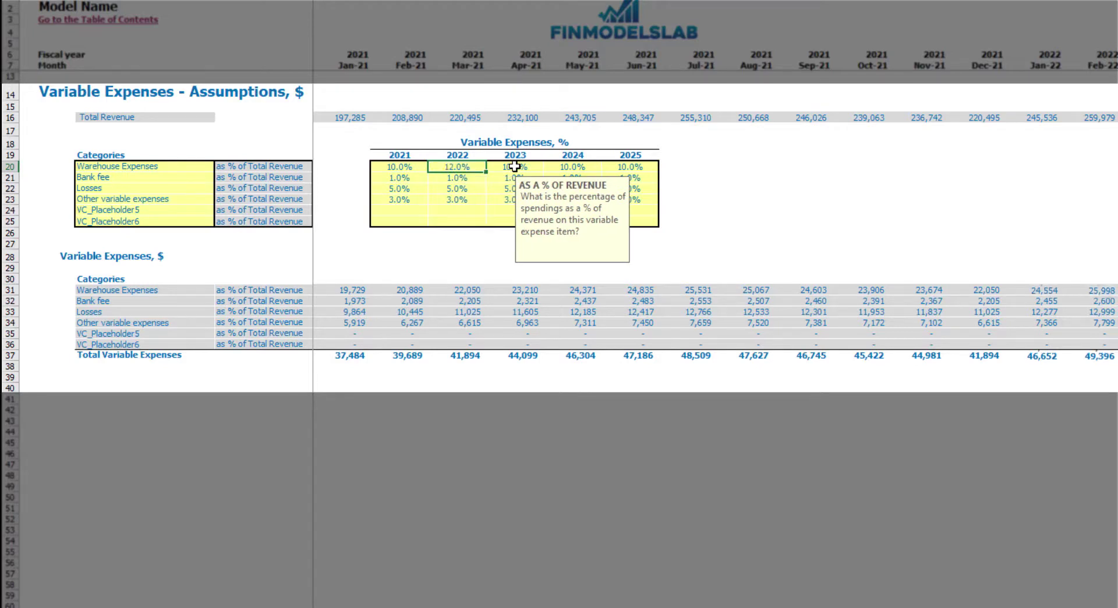
key(Tab)
text(14)
key(Tab)
text(16)
key(Tab)
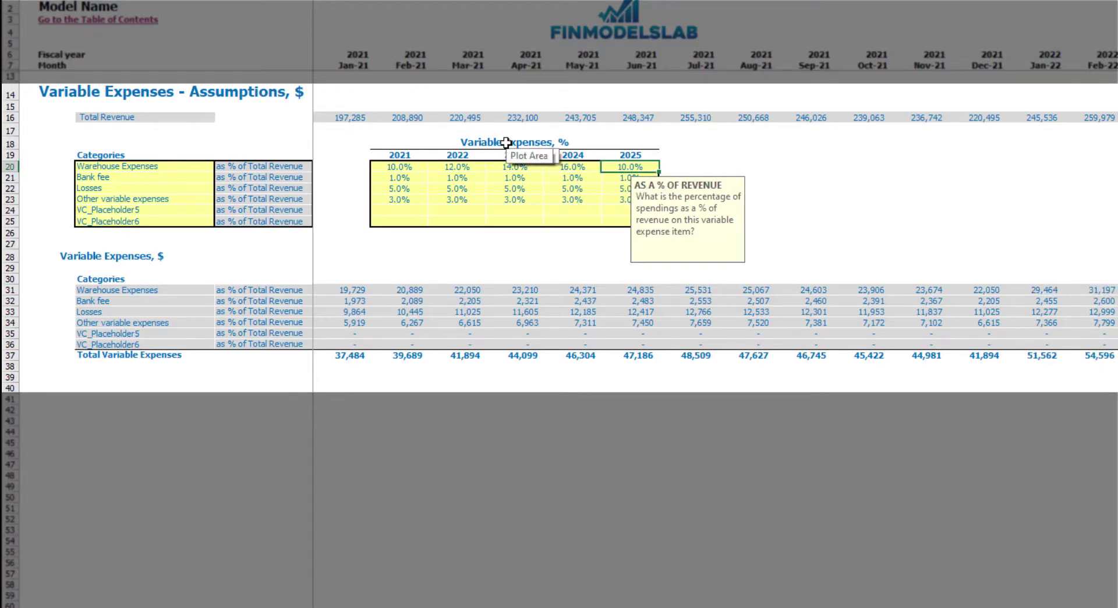
text(18)
click(743, 168)
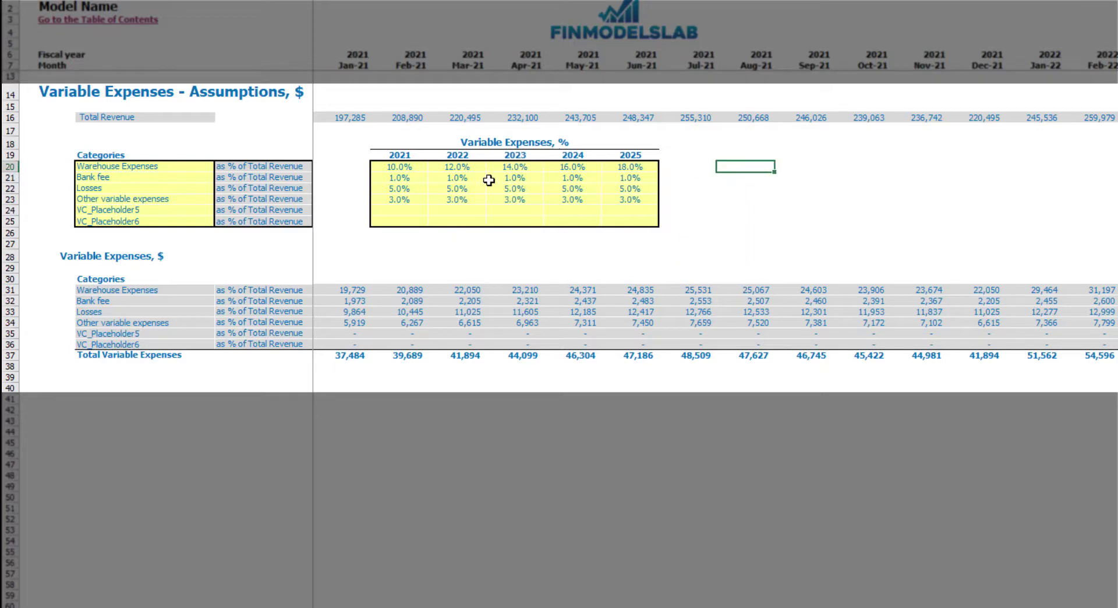
Set the Warehouse Expenses percentages to 9%, 8%, 7% and 6% for 2022 through 2025, and expand Total Variable Expenses on the Income Statement.
click(460, 167)
text(9)
key(Tab)
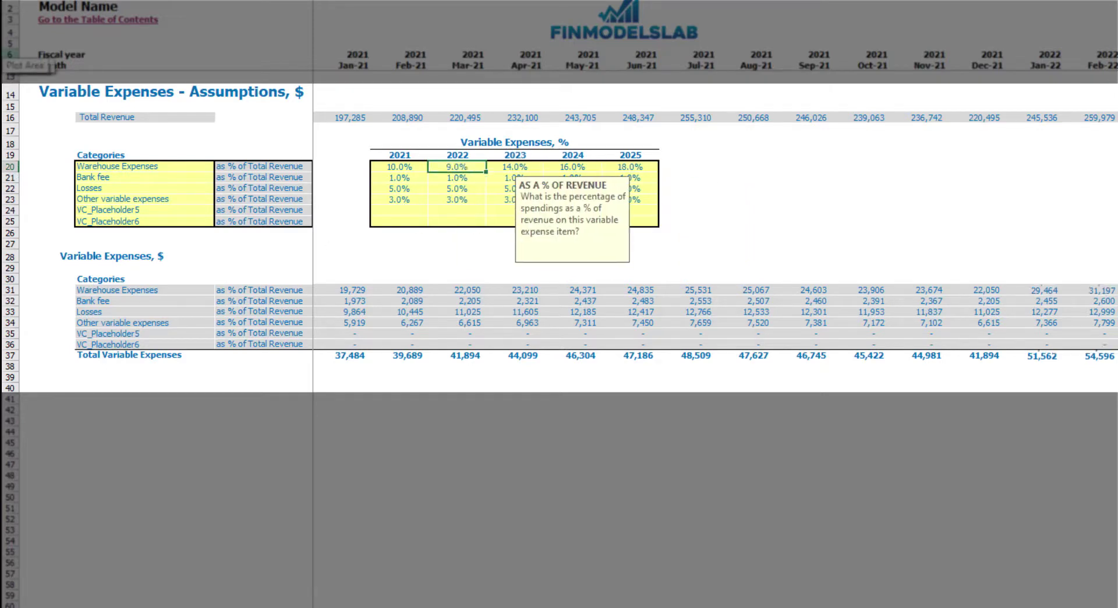
text(8)
key(Tab)
text(7)
key(Tab)
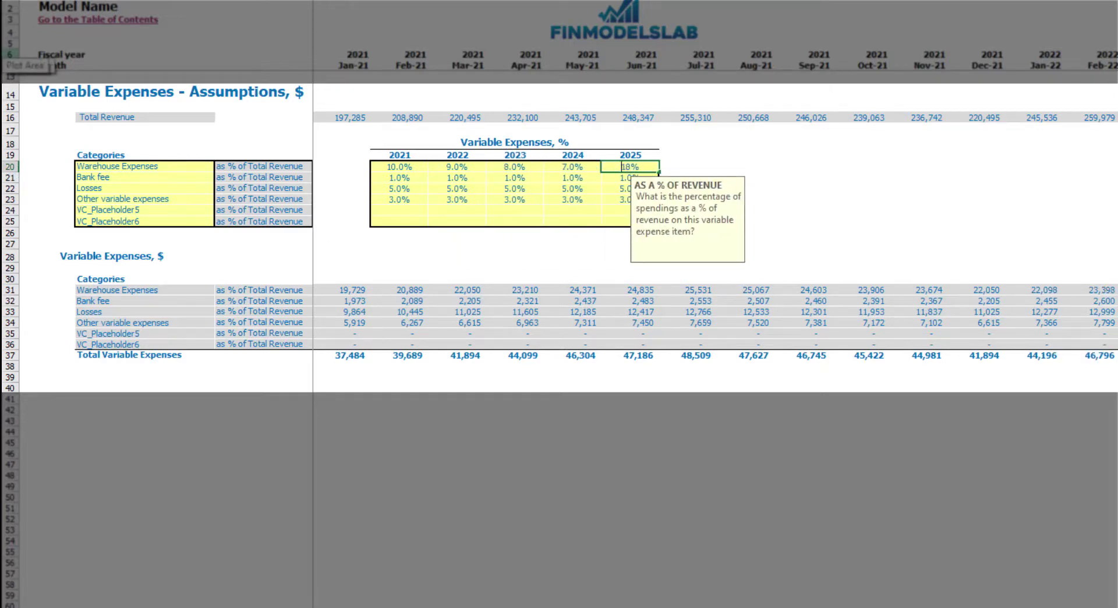
text(6)
key(Tab)
click(722, 210)
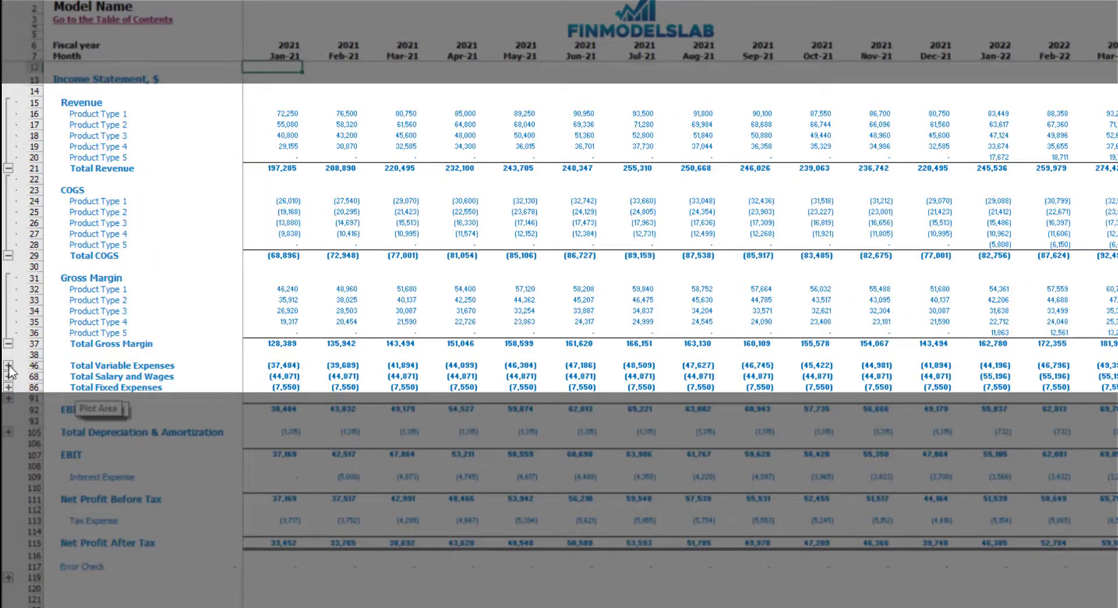
click(8, 366)
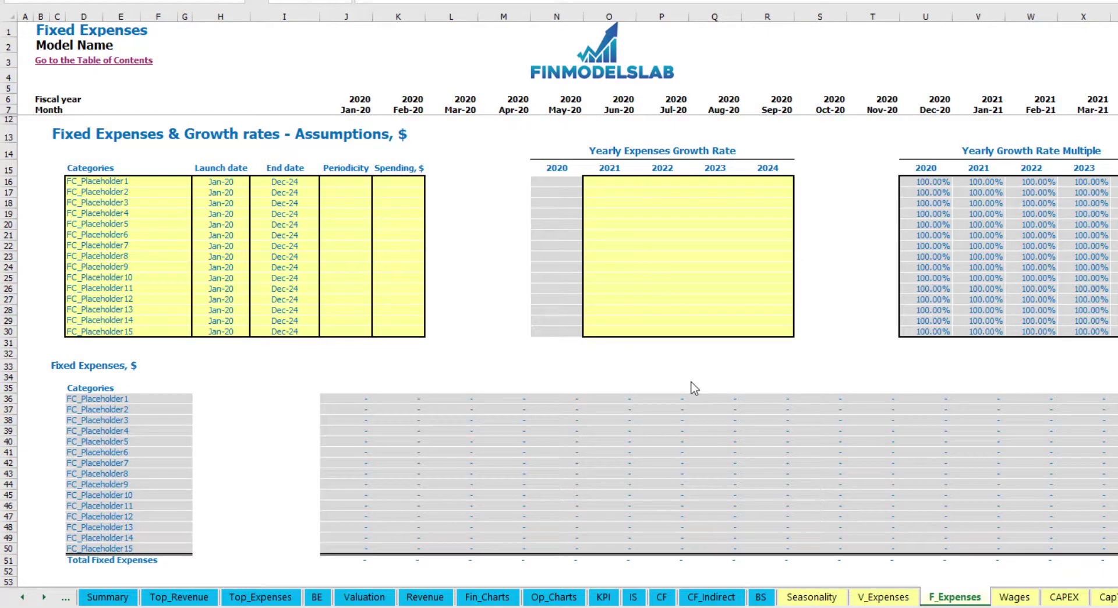
Name the first fixed expense category Utilities and set its launch date to Mar-20.
click(131, 181)
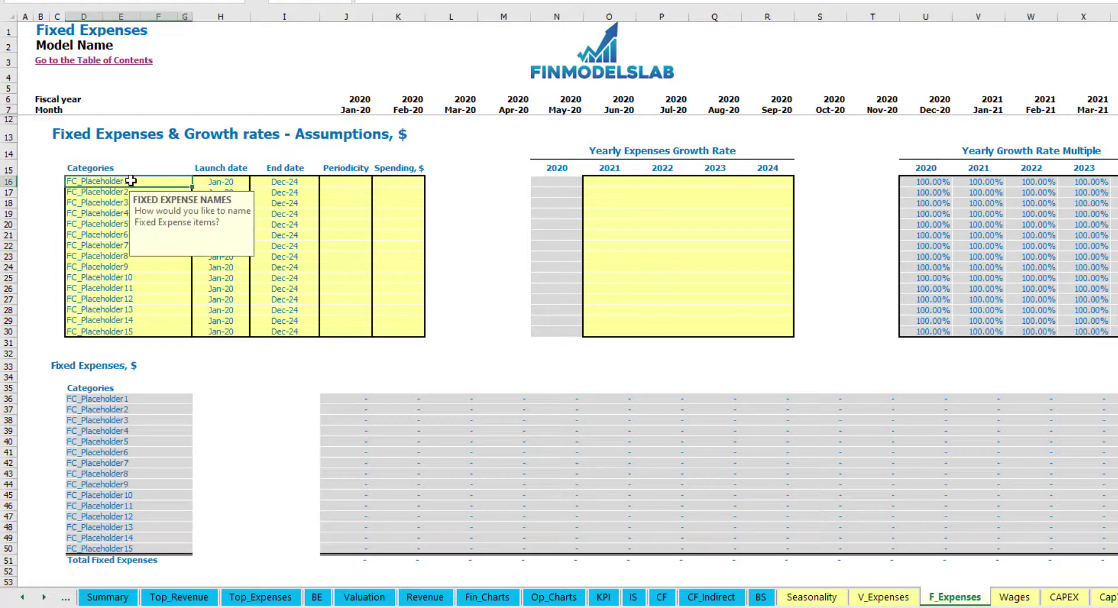
text(Utilities)
key(Return)
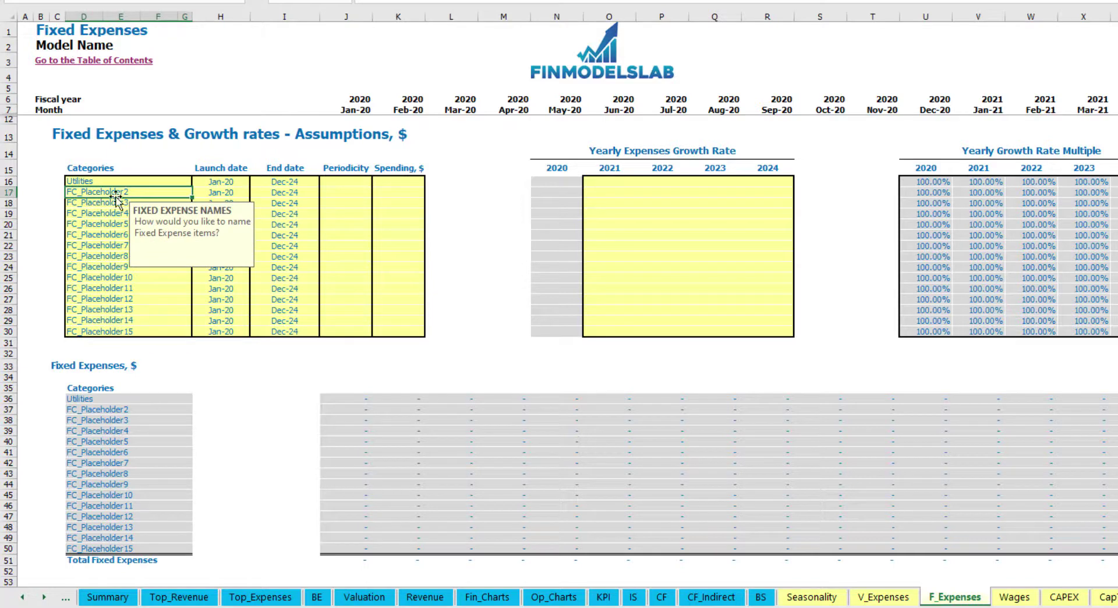
click(223, 178)
click(255, 182)
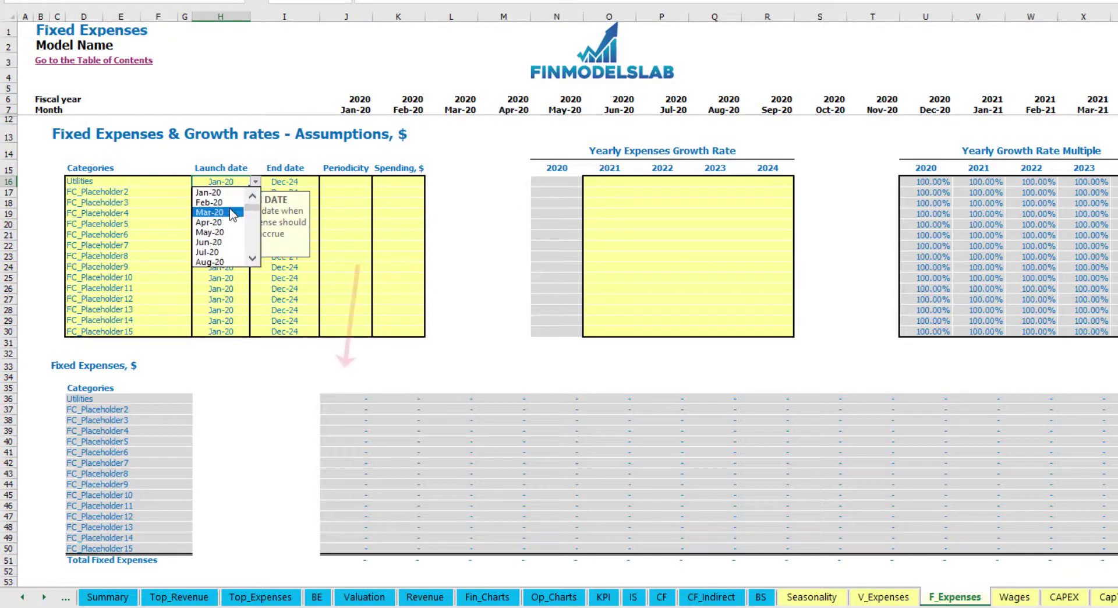
click(216, 211)
Check the Utilities end date against the monthly timeline, viewing the timeline out to its last month and back.
click(293, 184)
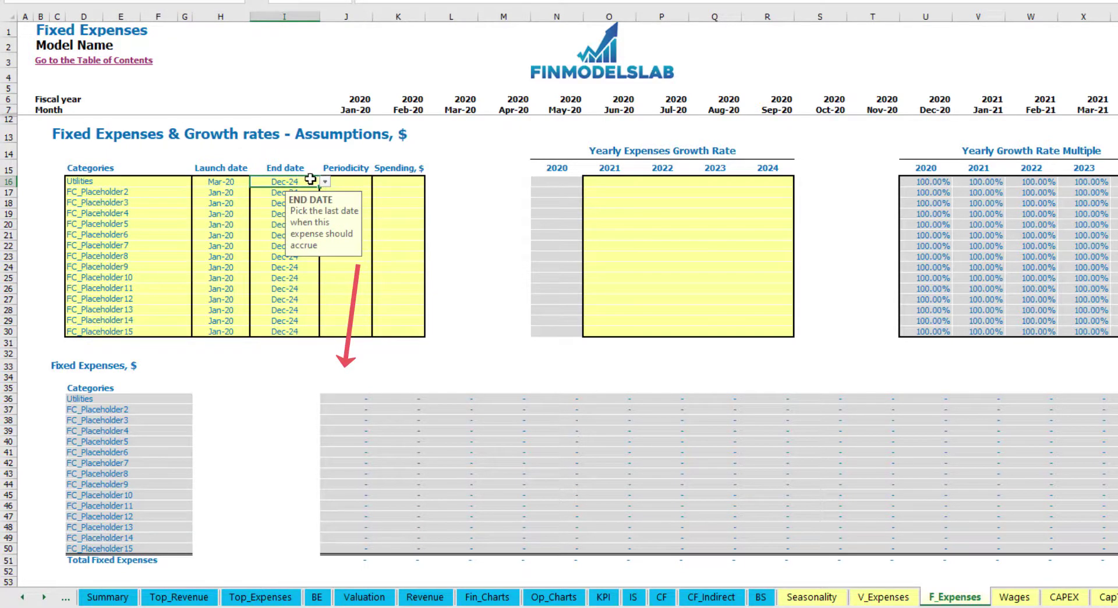
click(356, 109)
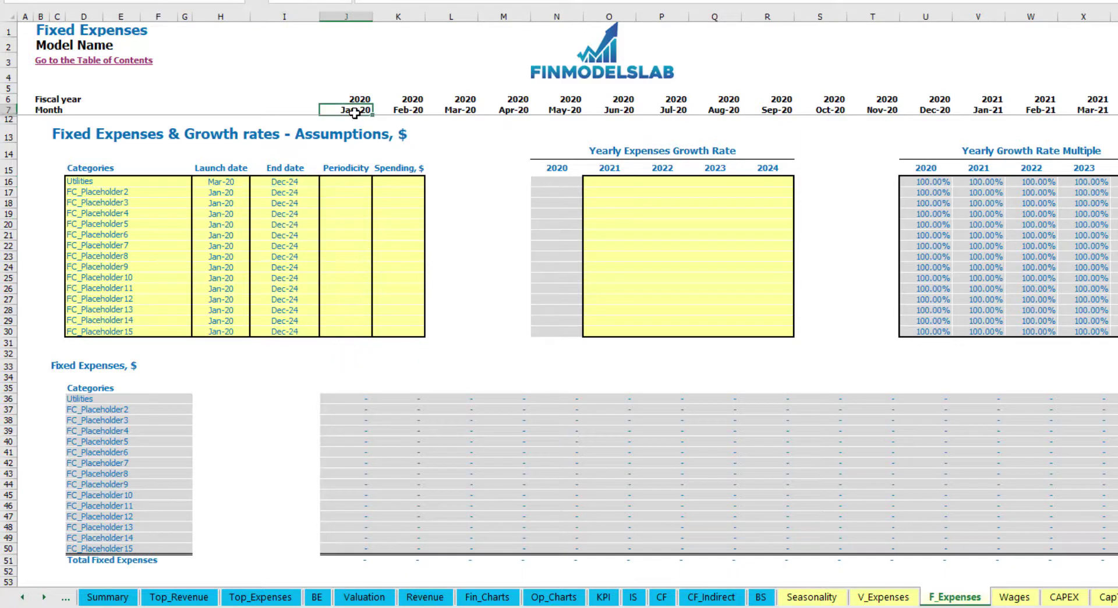
key(ctrl+Right)
key(ctrl+Left)
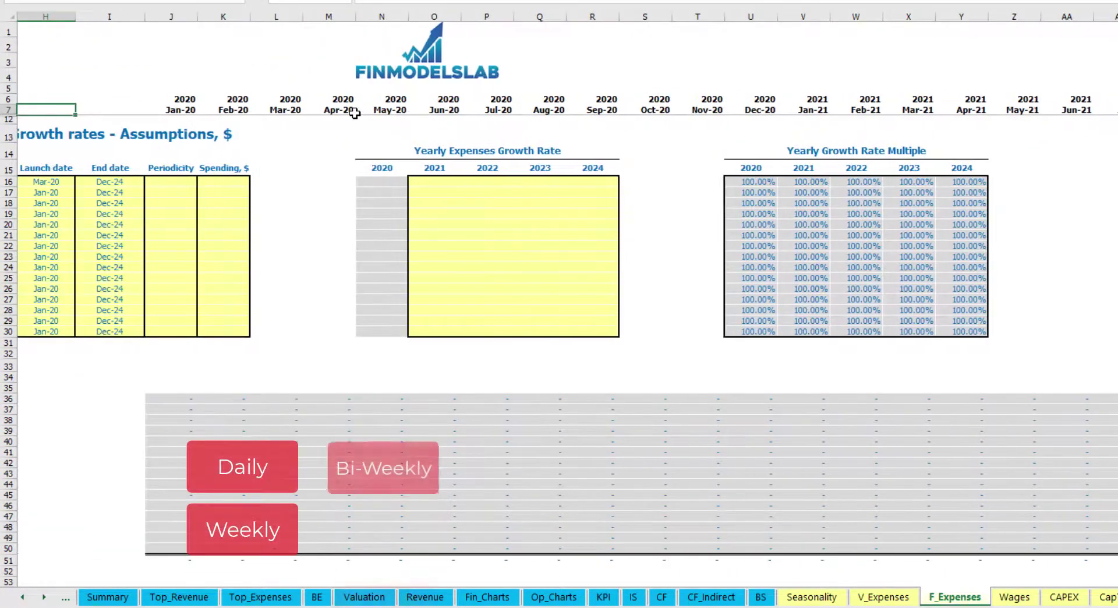
Set the Utilities periodicity to Daily and its spending to $50.
click(347, 182)
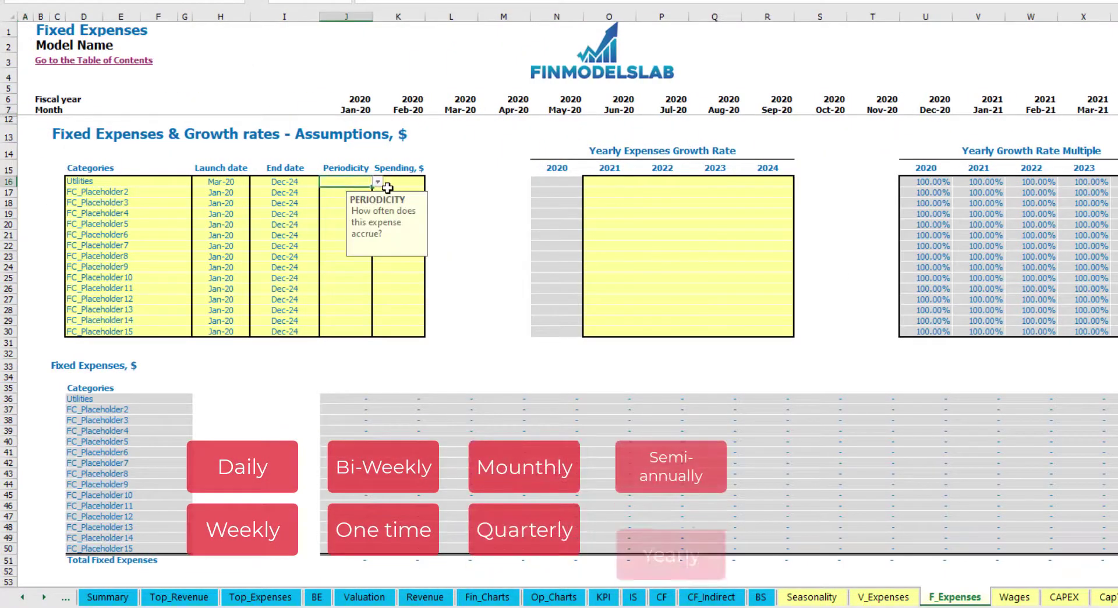
click(378, 183)
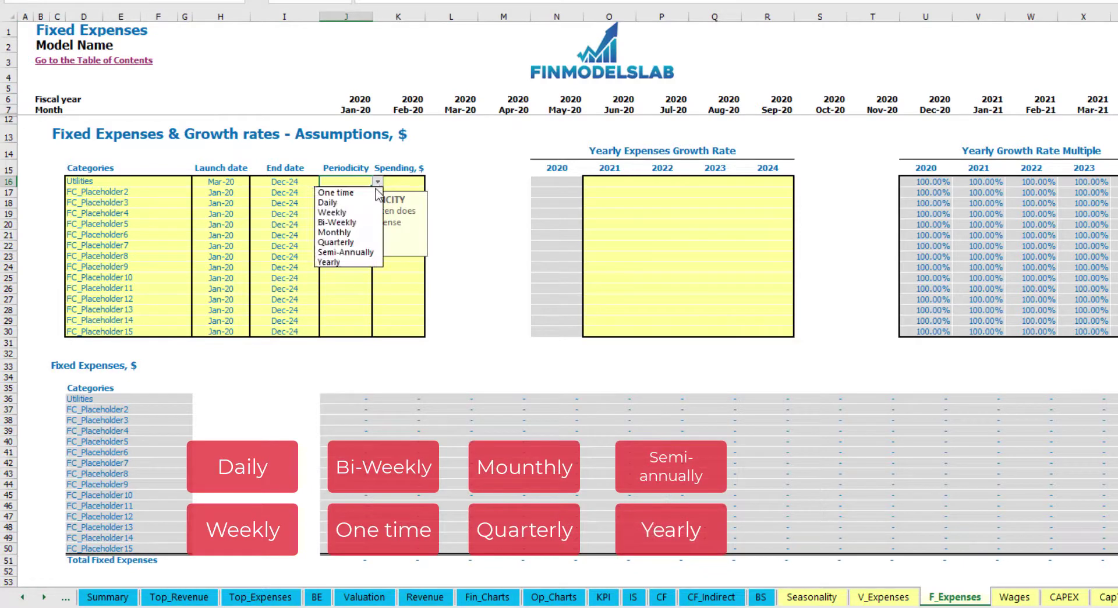
click(354, 203)
key(Tab)
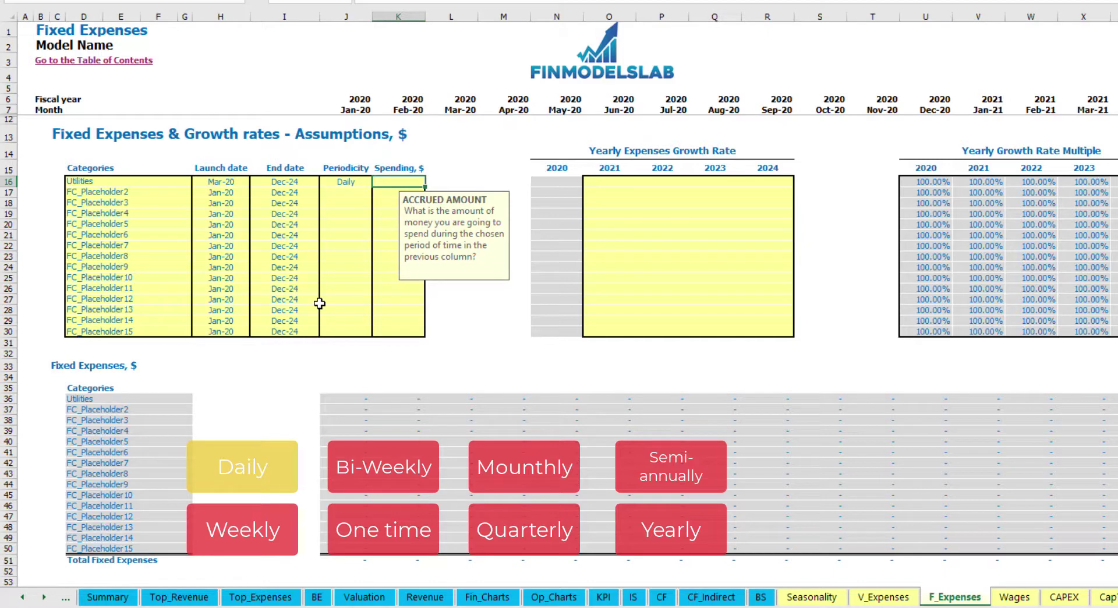
text(50)
key(Return)
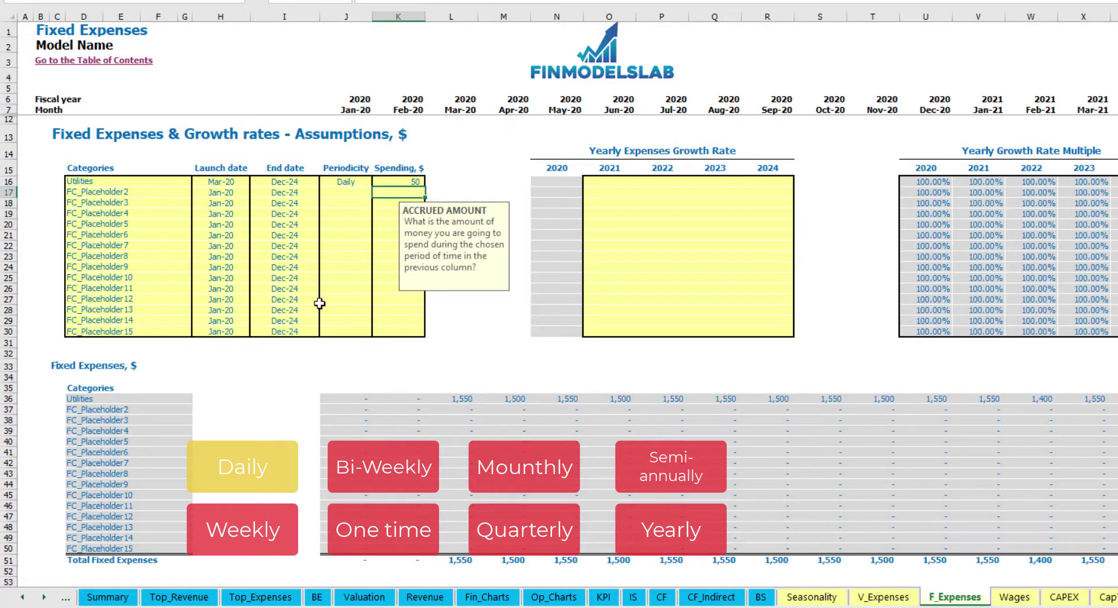
Compare the Utilities monthly amounts for March, April and May 2020 in the Fixed Expenses table with their month headers.
click(459, 400)
click(512, 401)
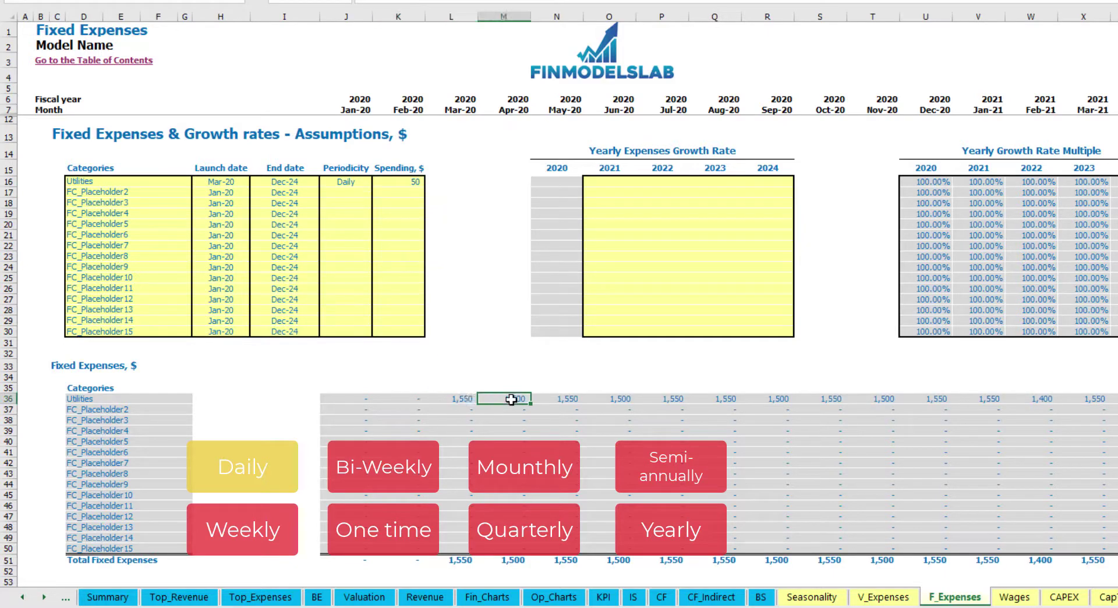
click(573, 400)
click(463, 389)
click(473, 400)
click(495, 401)
click(457, 110)
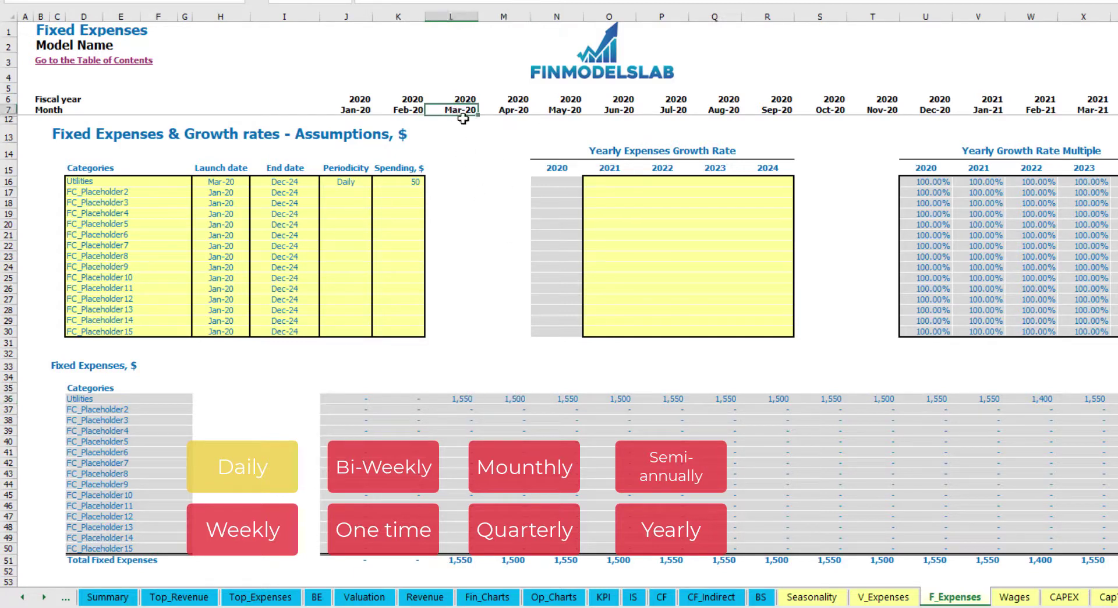
click(464, 399)
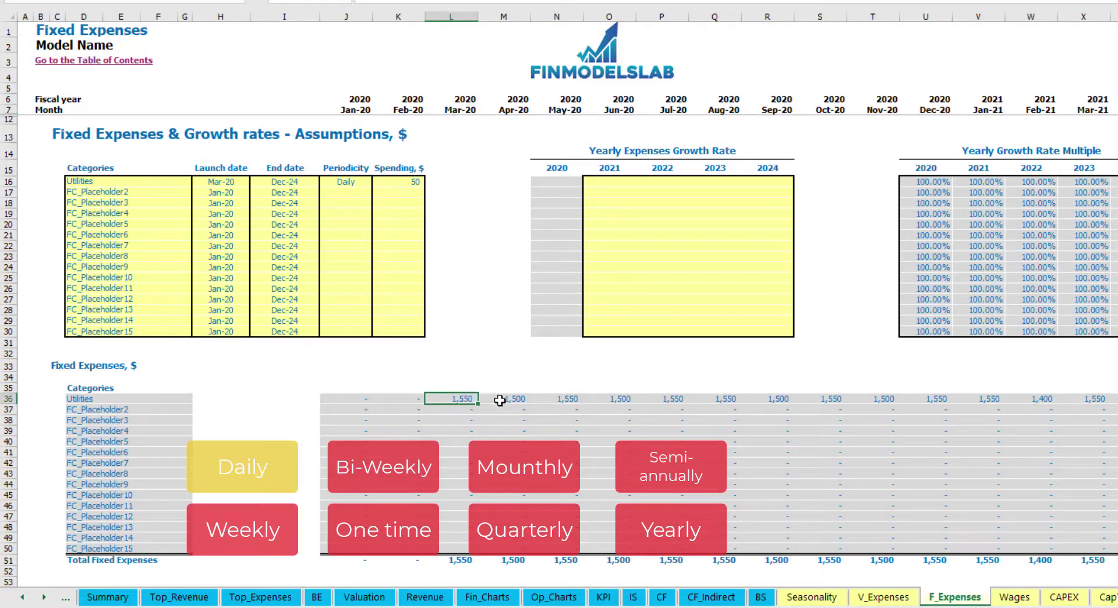
Set the Utilities yearly expenses growth rate to 5% for each year from 2021 through 2024.
click(520, 402)
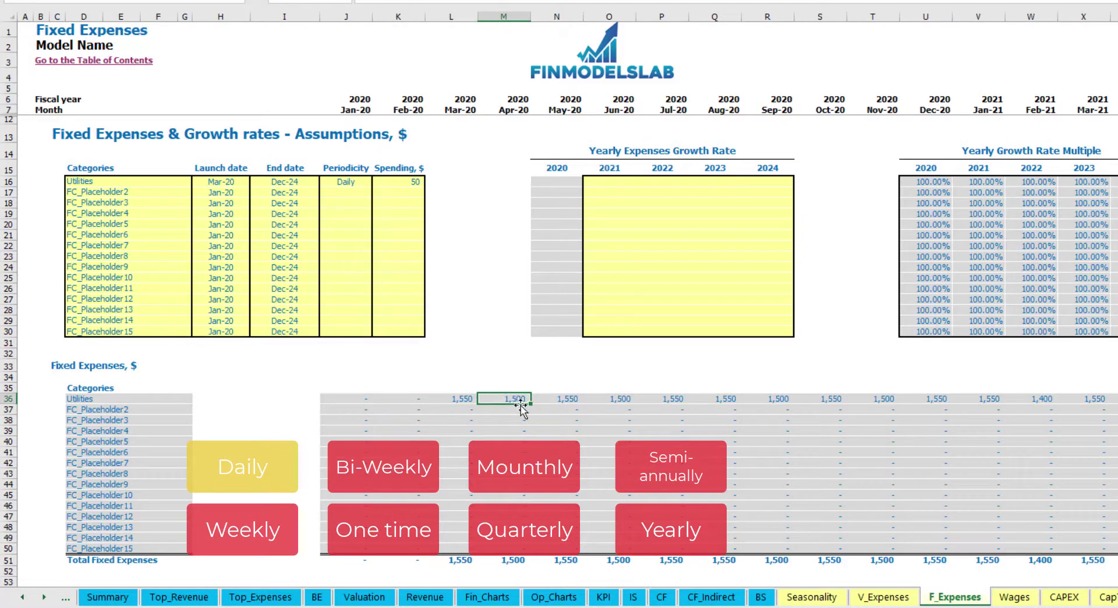
click(619, 184)
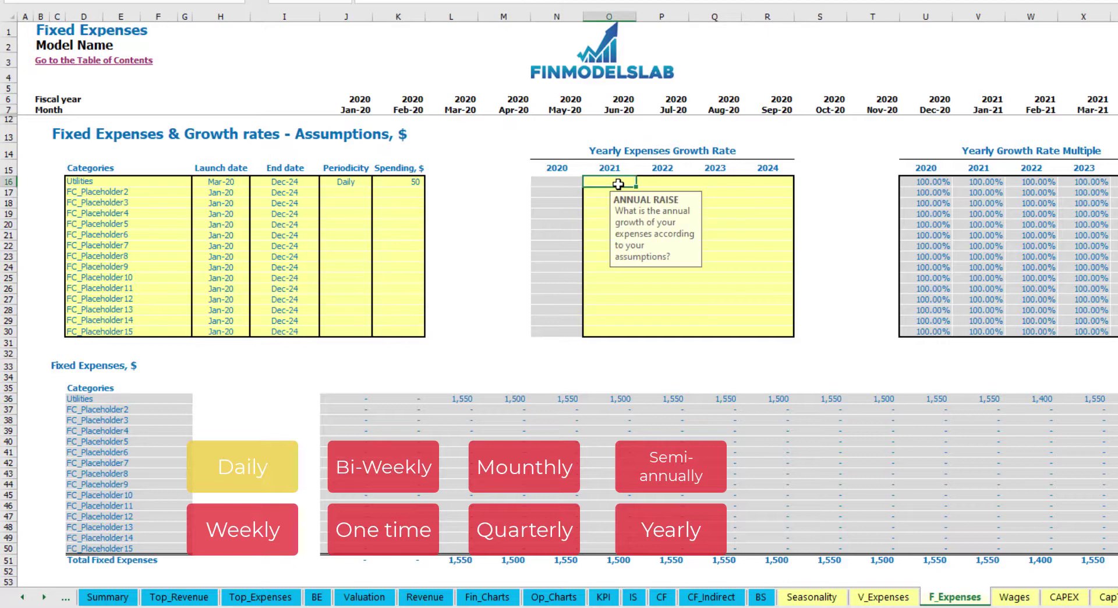
key(ctrl+c)
key(Right)
key(shift+Right)
key(shift+Right)
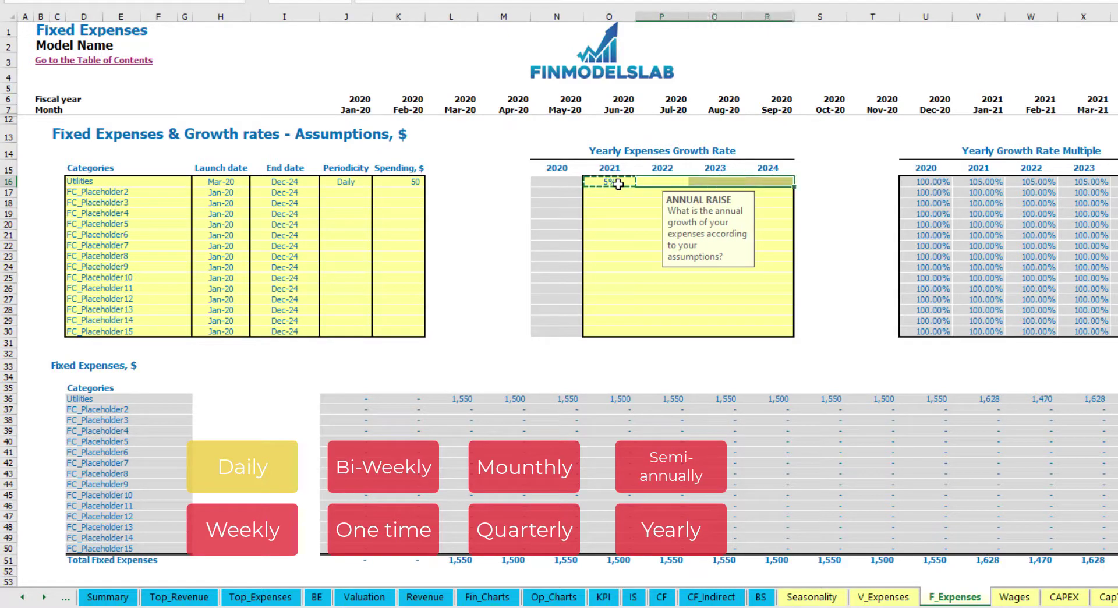
key(ctrl+v)
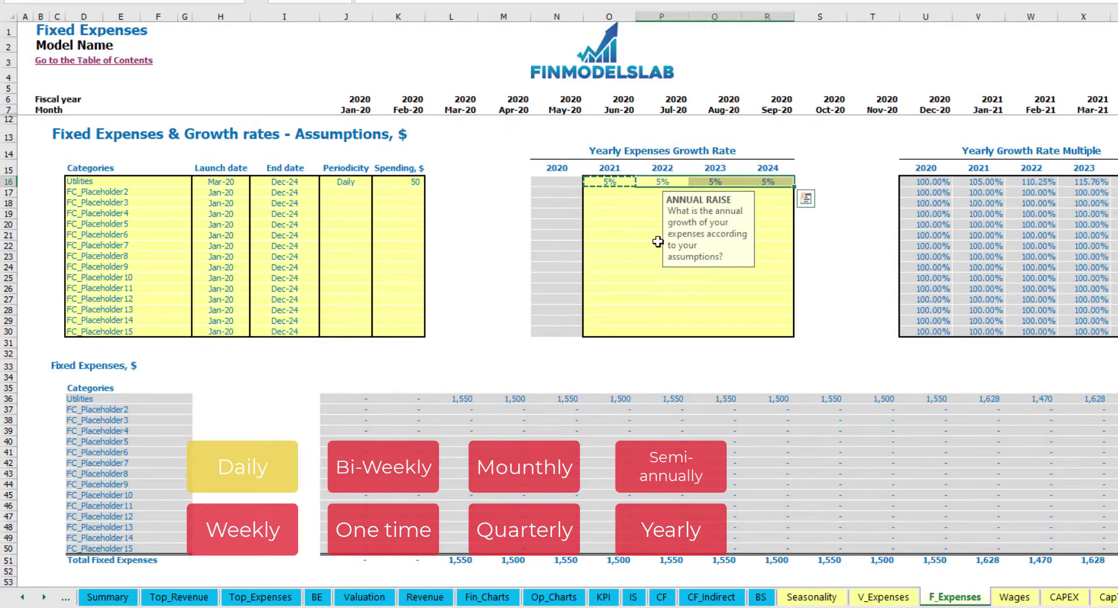
drag(614, 182, 760, 181)
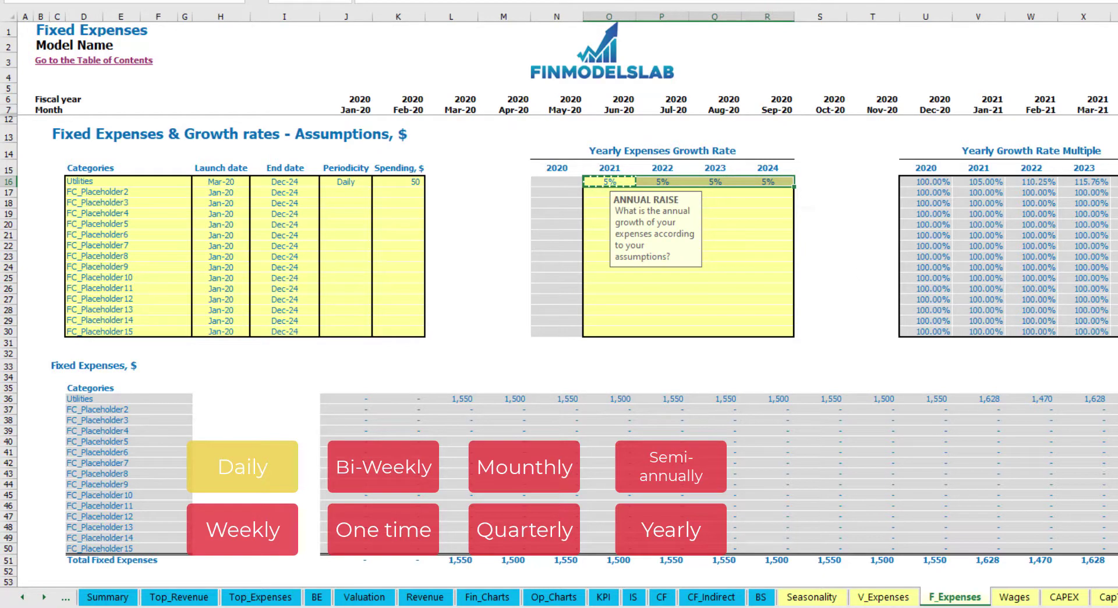
scroll(297, 466, right, 10)
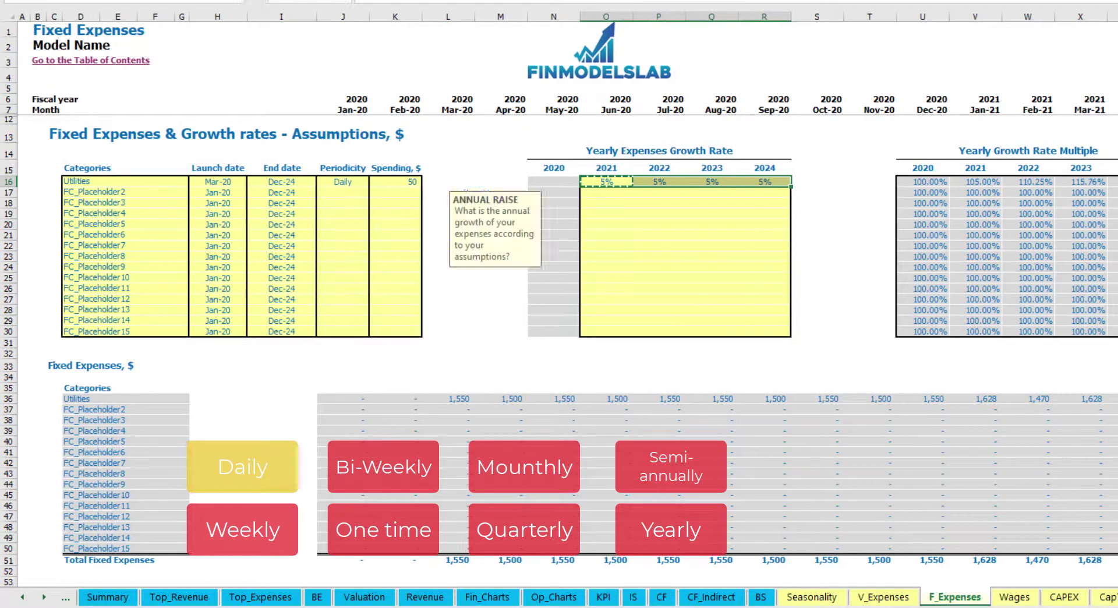
scroll(559, 291, right, 15)
scroll(559, 291, left, 20)
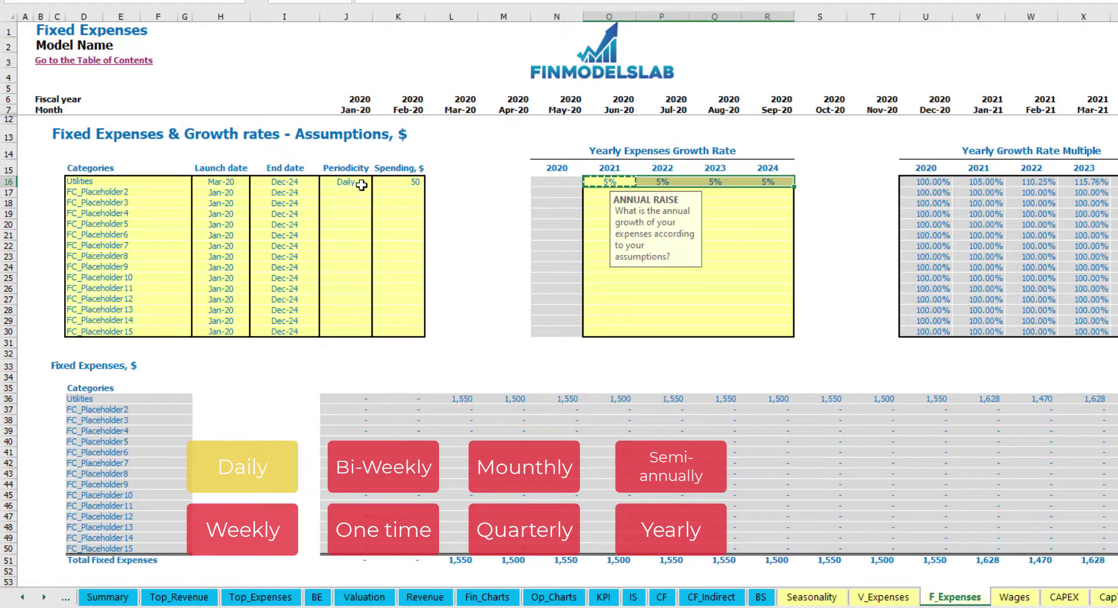
Name the second fixed expense category Advertising, launching in Mar-20 and ending in Aug-24.
click(139, 190)
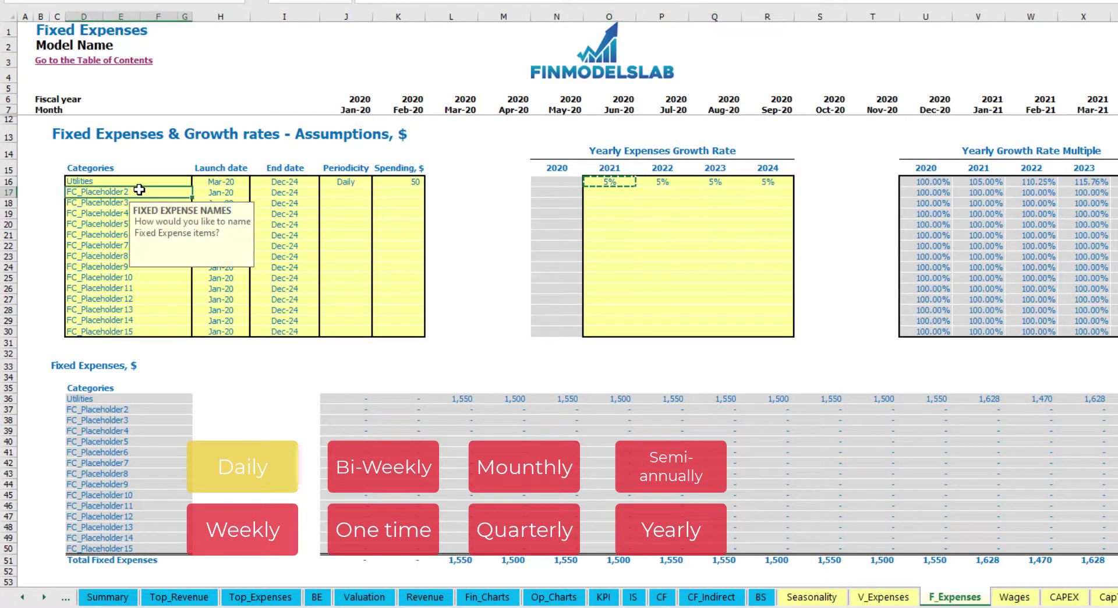
text(Advertising)
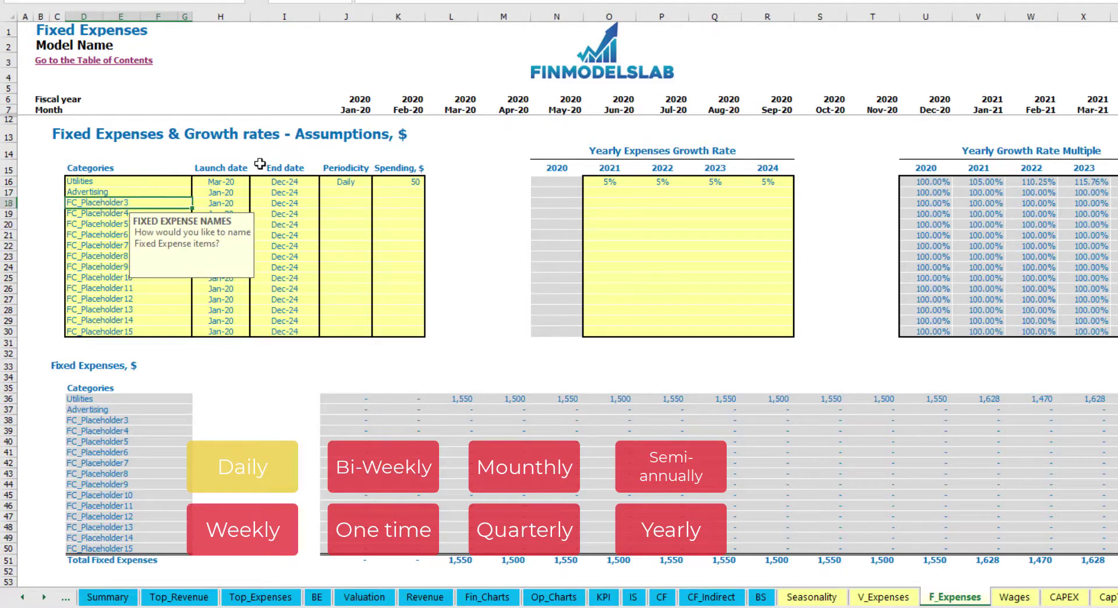
click(220, 193)
click(254, 193)
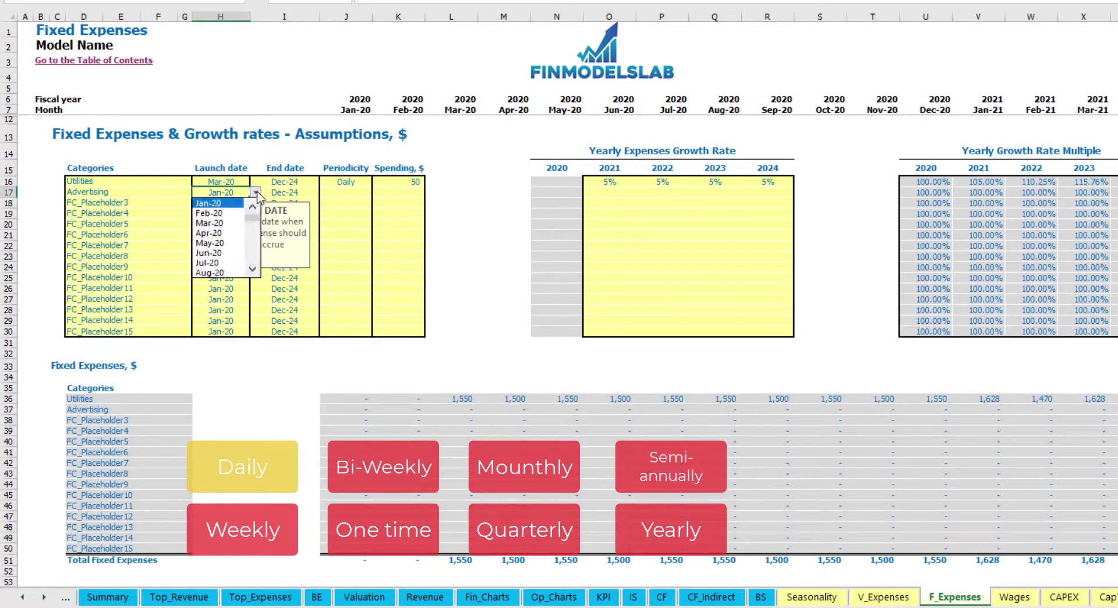
click(225, 221)
click(294, 192)
click(324, 192)
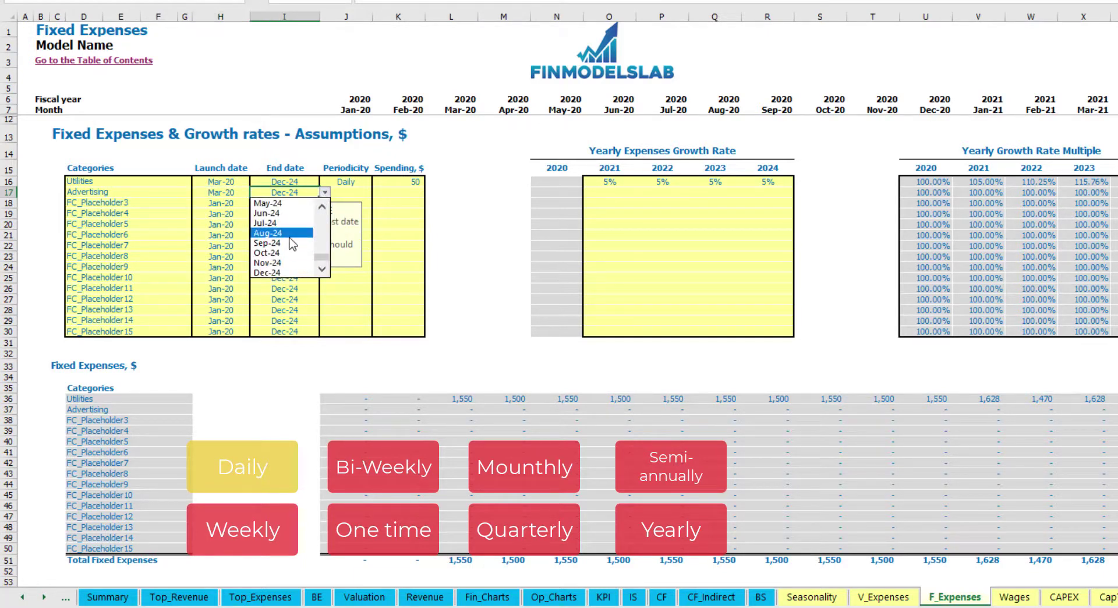
click(287, 237)
Set the Advertising periodicity to Weekly and its spending to $100.
click(344, 192)
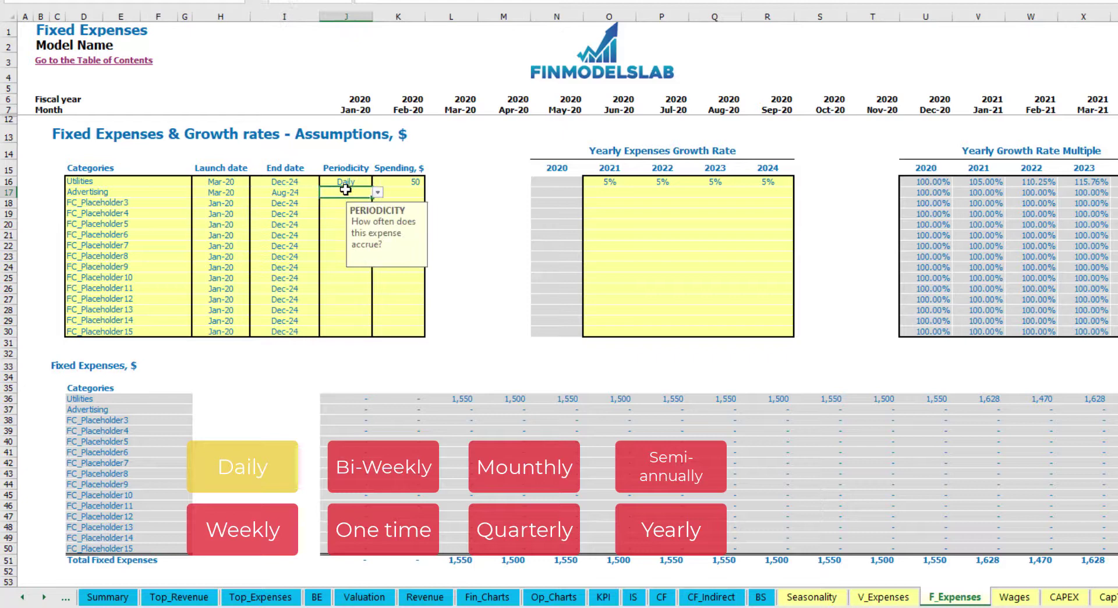
click(377, 192)
click(343, 223)
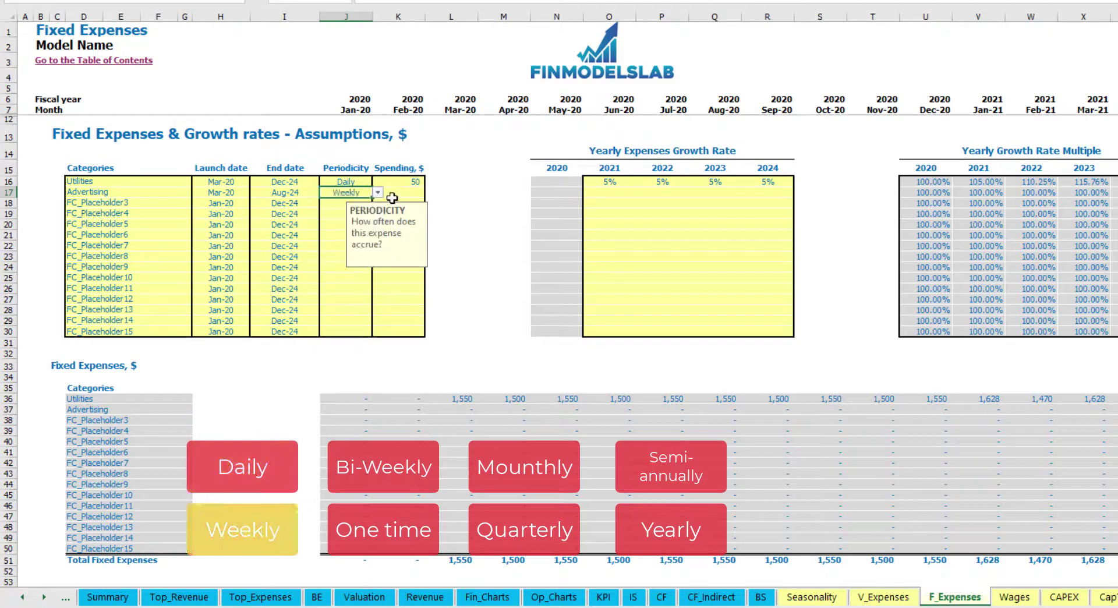
click(395, 196)
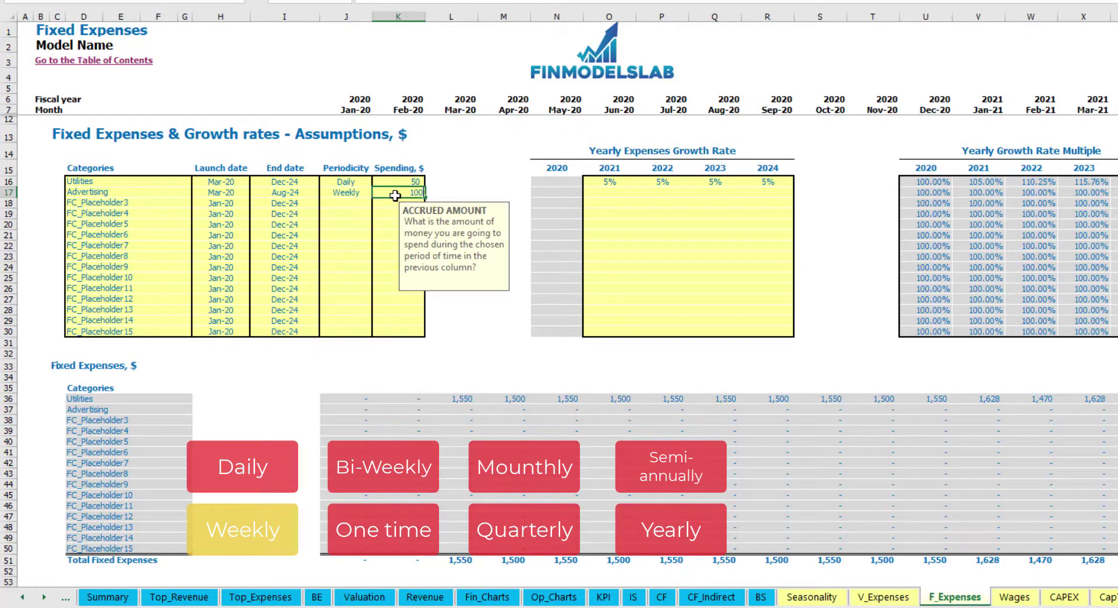
key(Return)
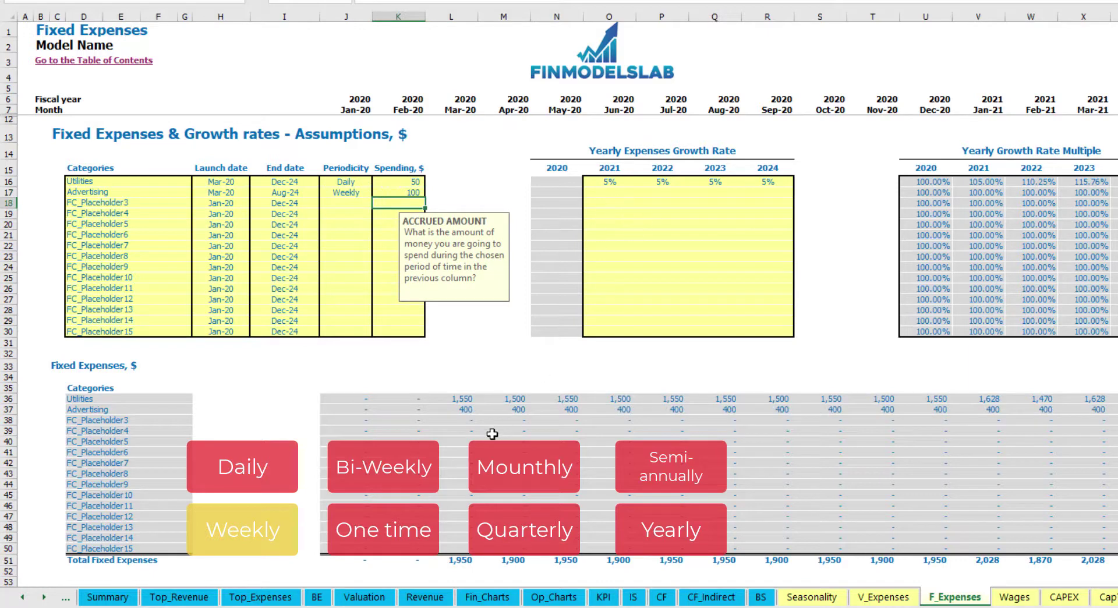
Examine the weekly Advertising amounts in the Fixed Expenses table from March 2020 into 2024.
click(465, 409)
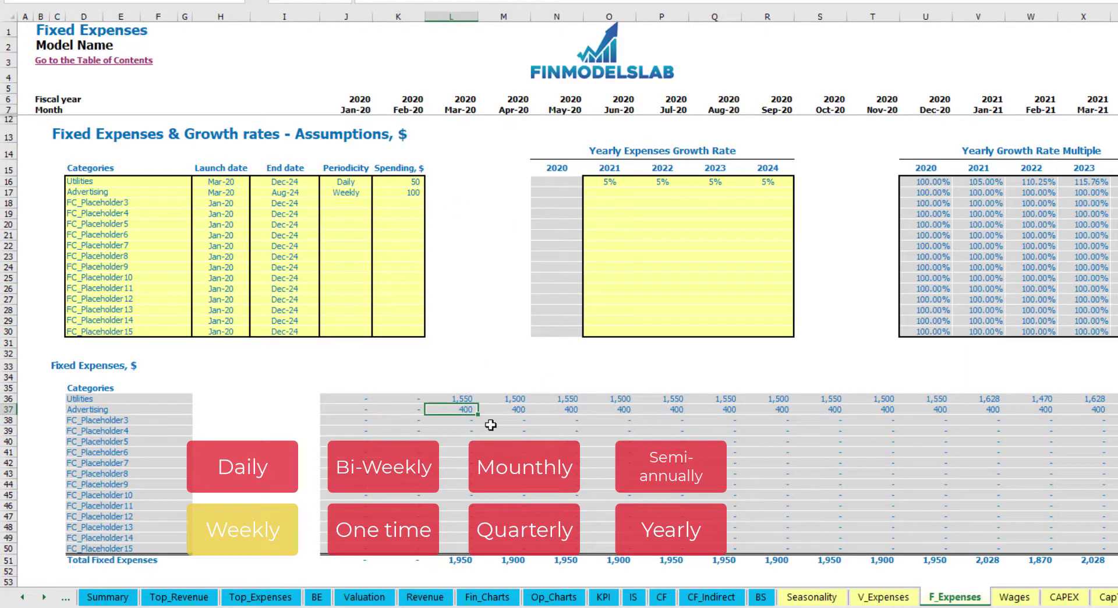
scroll(558, 291, right, 10)
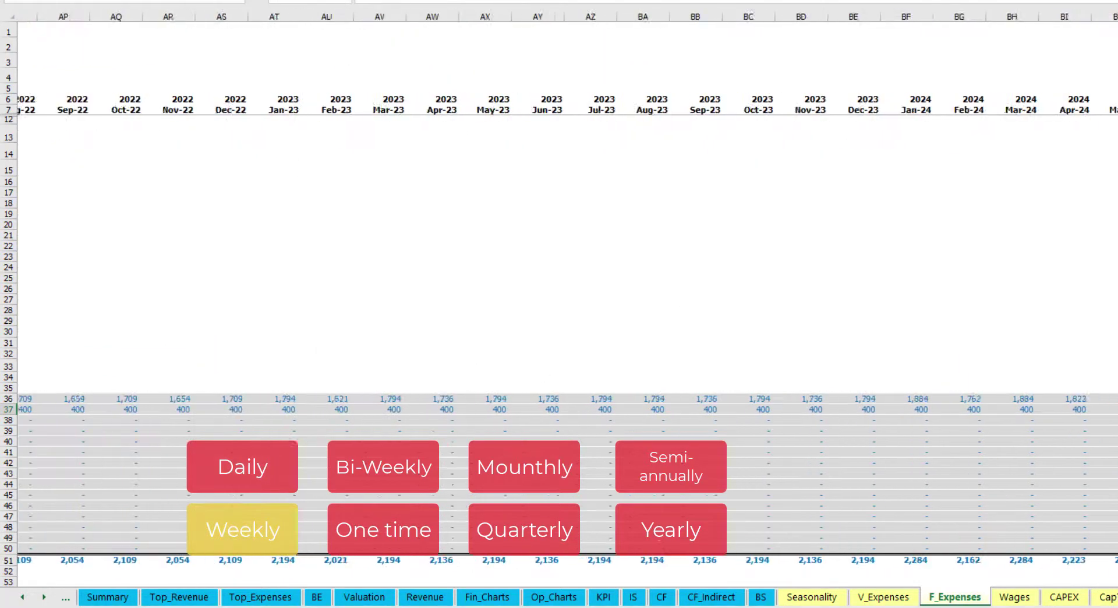
scroll(559, 291, right, 2)
key(ctrl+space)
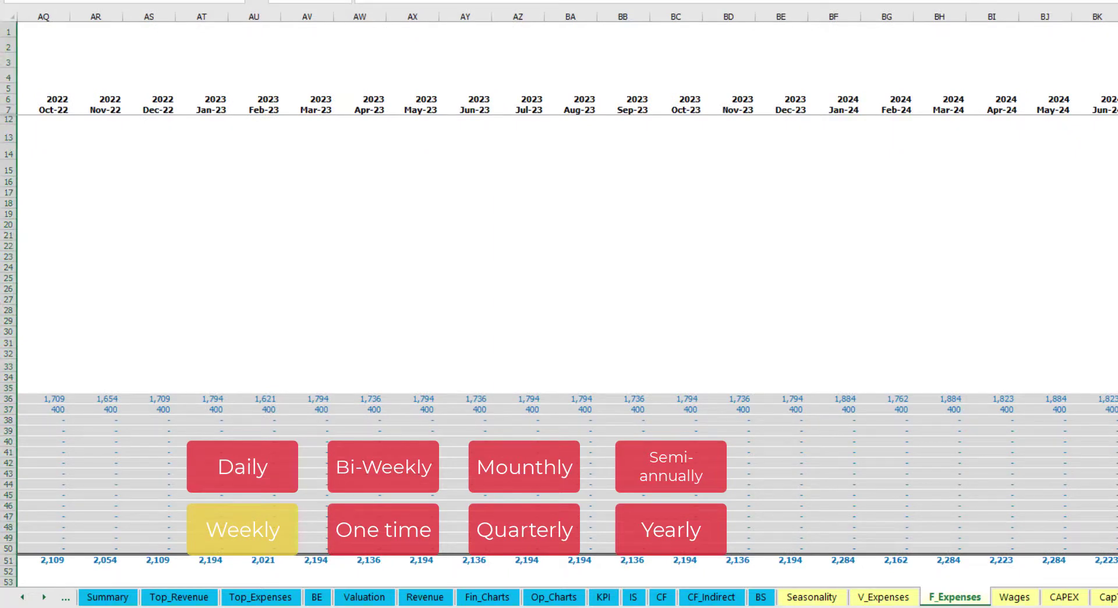
click(1113, 410)
scroll(456, 286, left, 15)
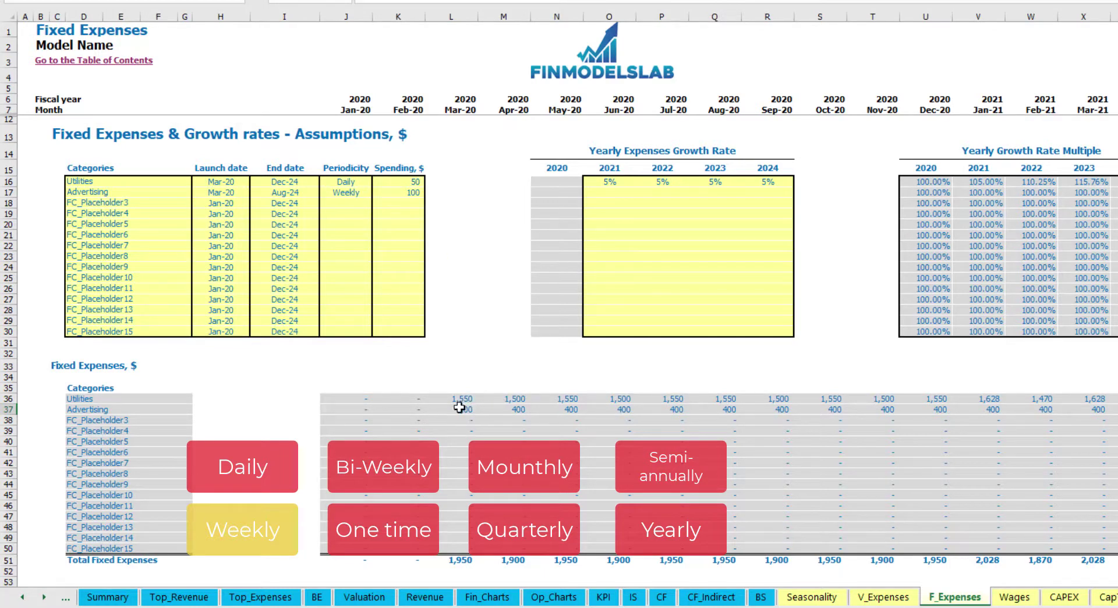
Set the Advertising periodicity to Bi-Weekly and its spending to $500.
click(351, 192)
click(377, 192)
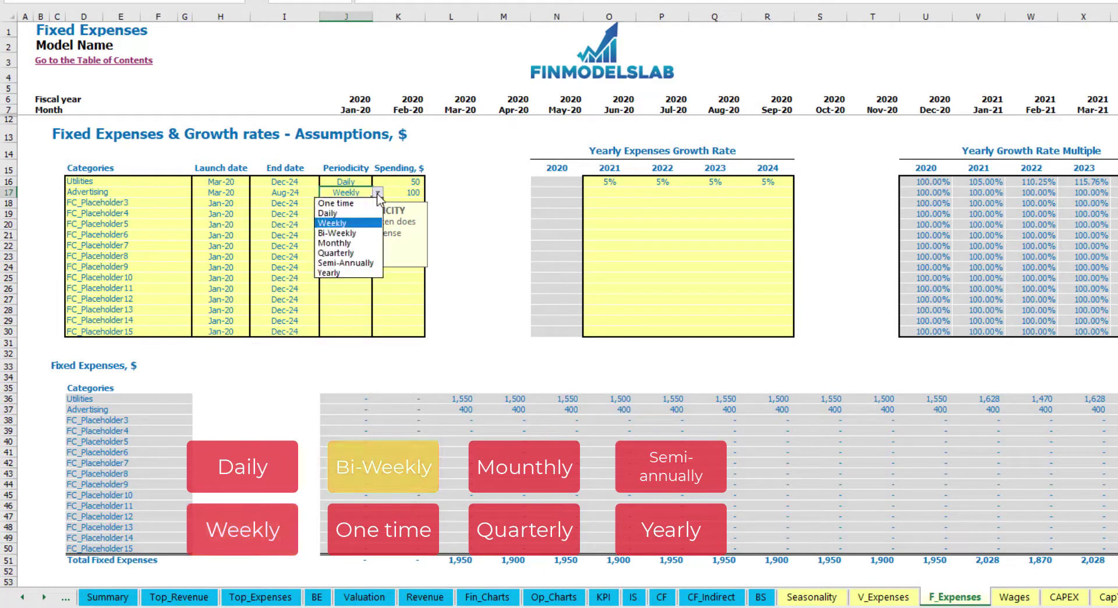
click(360, 234)
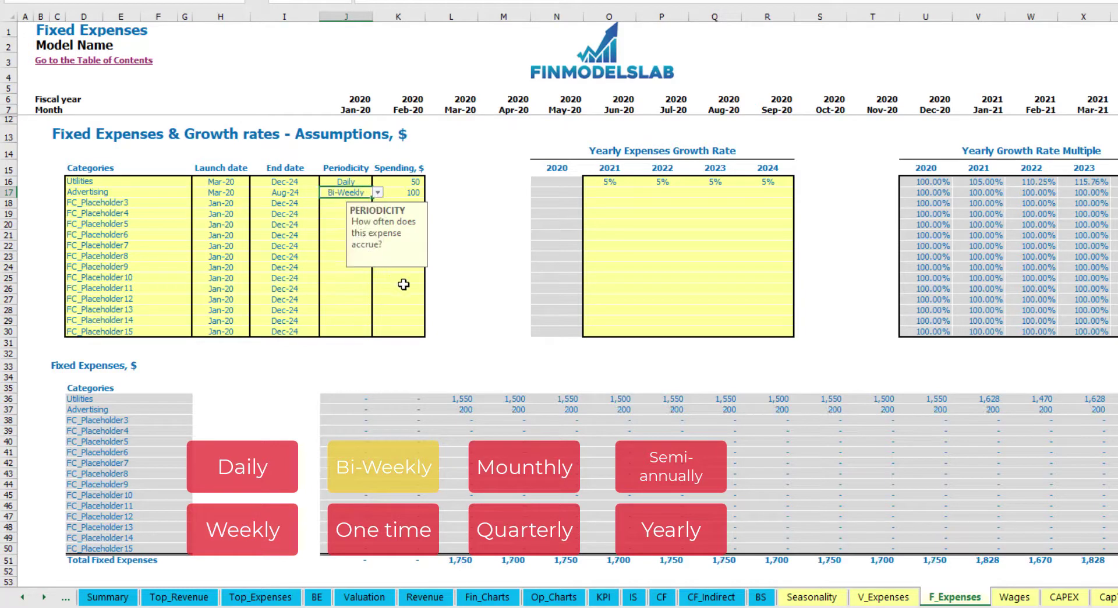
click(396, 193)
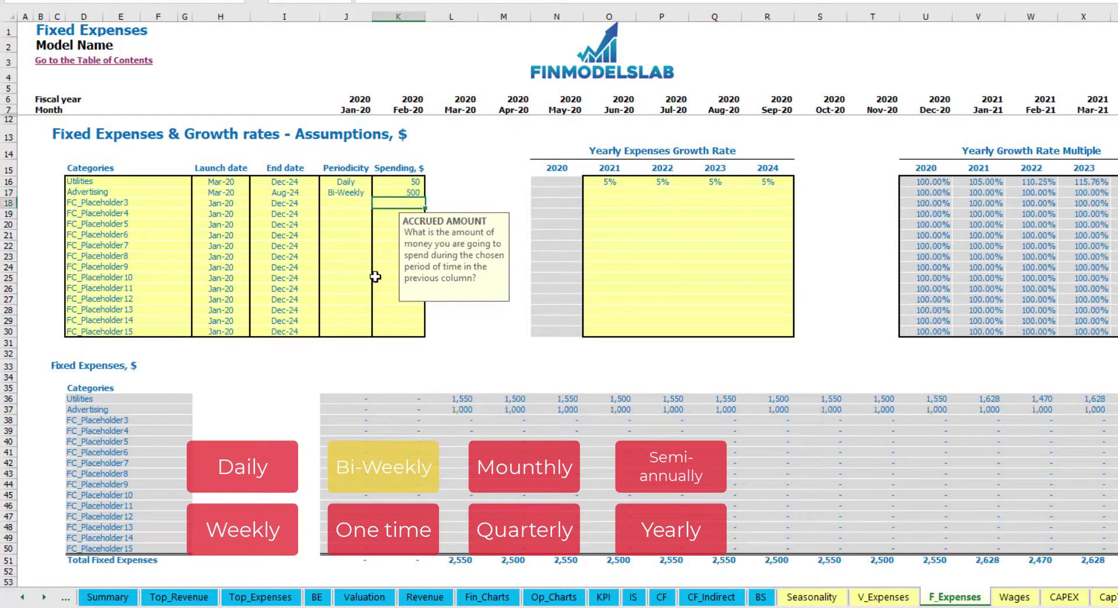
Set the Advertising launch date to Jul-20.
click(233, 182)
click(230, 192)
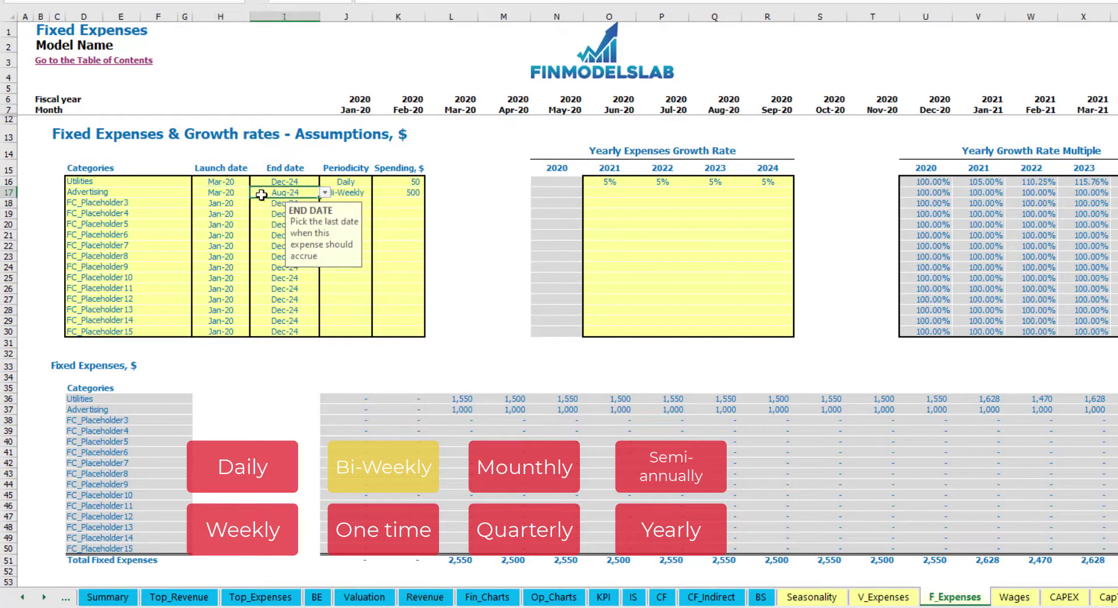
click(255, 192)
click(233, 243)
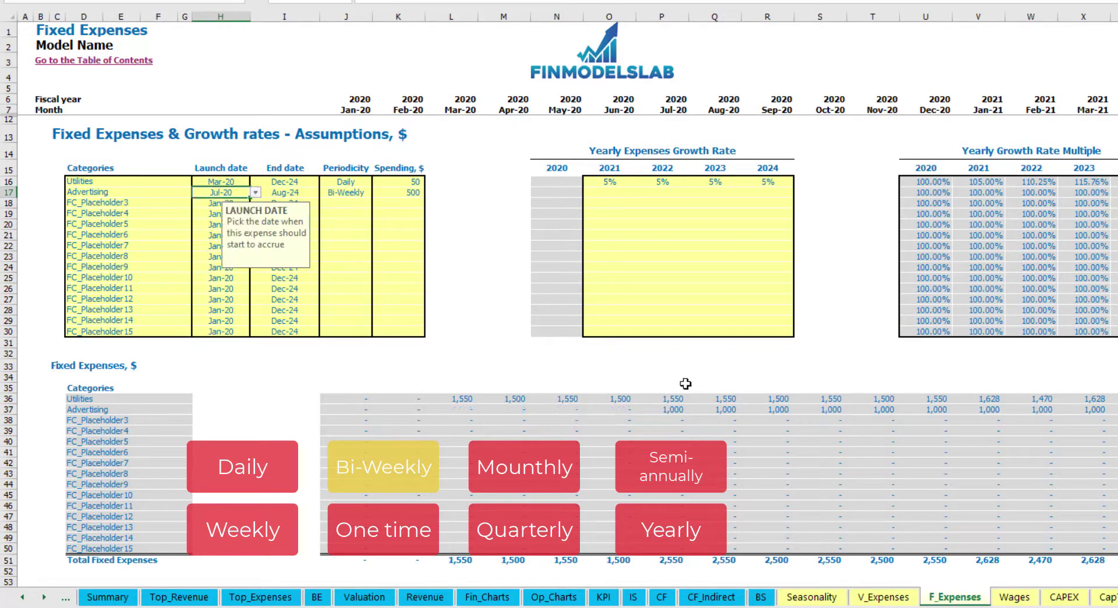
Examine the bi-weekly Advertising amounts month by month in the Fixed Expenses table, starting from July 2020.
click(678, 410)
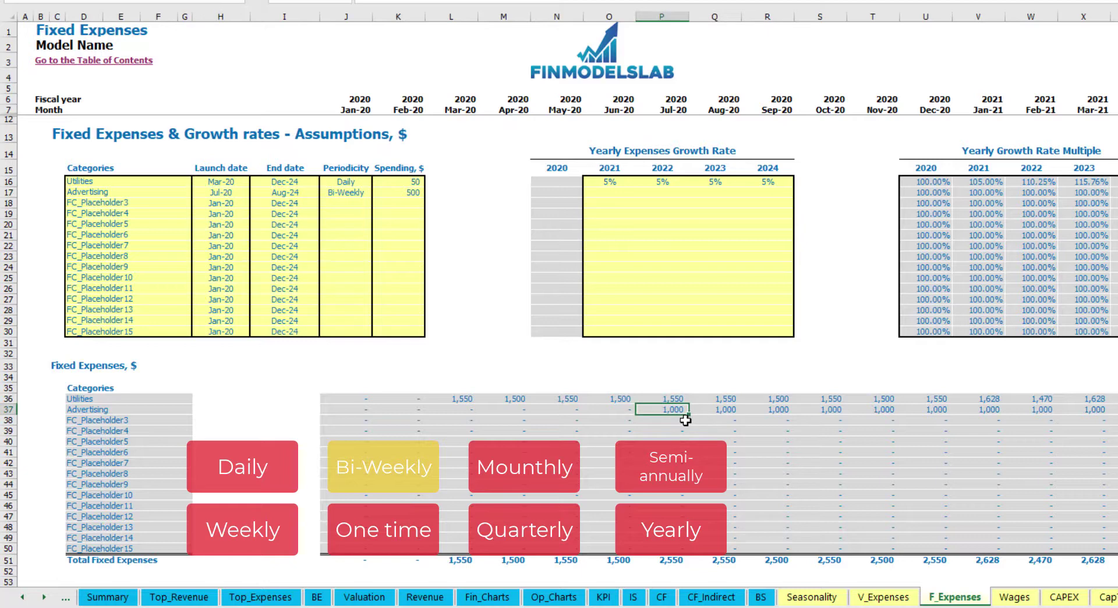
key(Right)
key(Right)
key(Right)
key(Right)
key(Right)
key(Right)
key(Right)
key(Right)
key(Right)
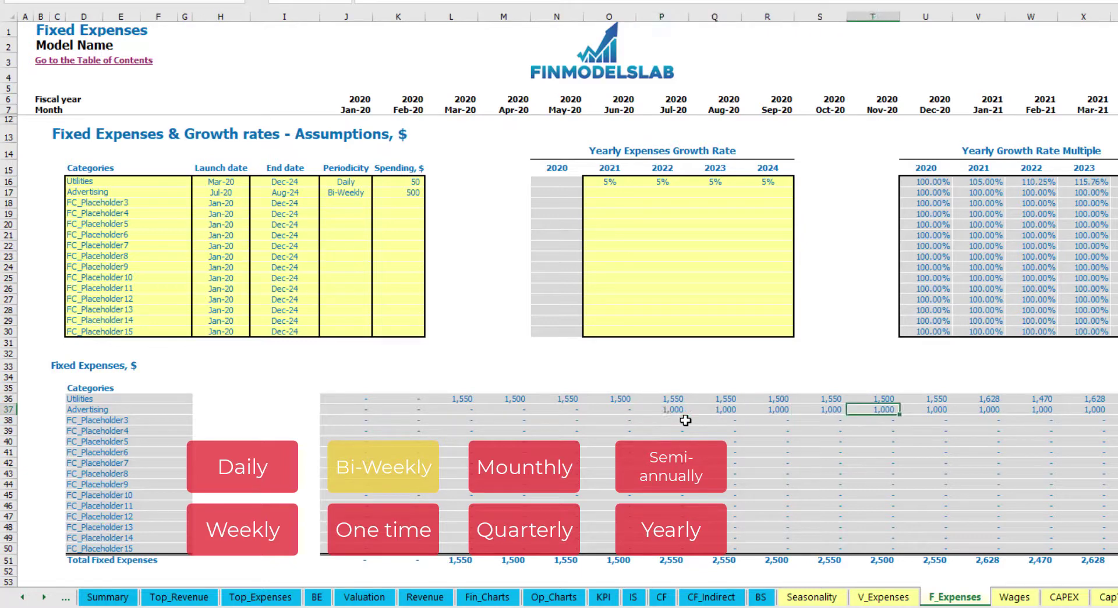
key(Right)
key(Right)
key(Right)
key(Right)
key(Right)
key(Right)
key(Right)
key(Right)
key(Right)
key(Right)
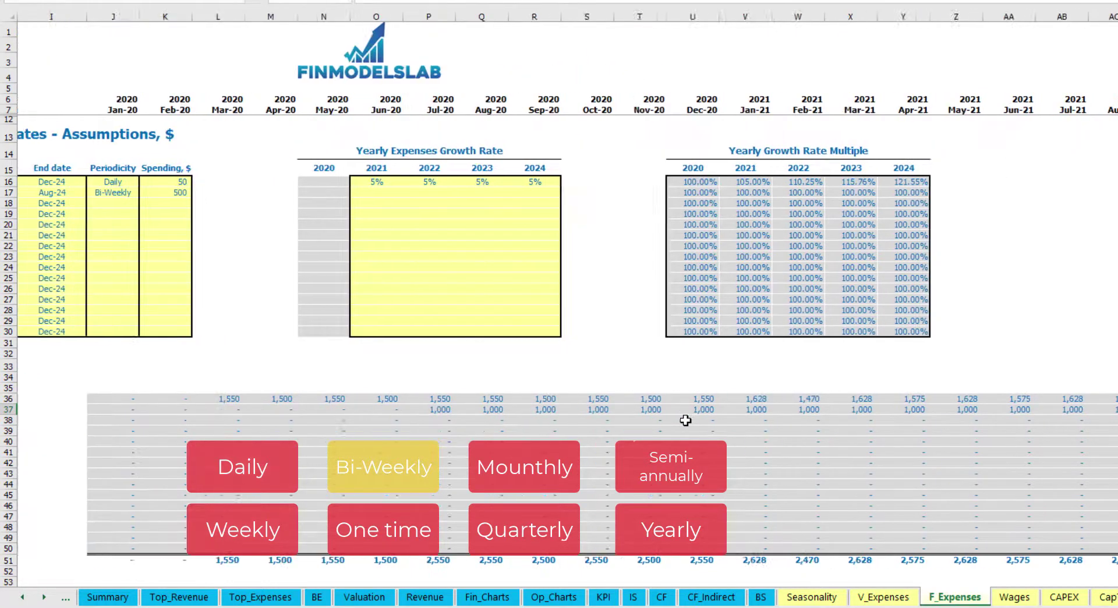
key(Home)
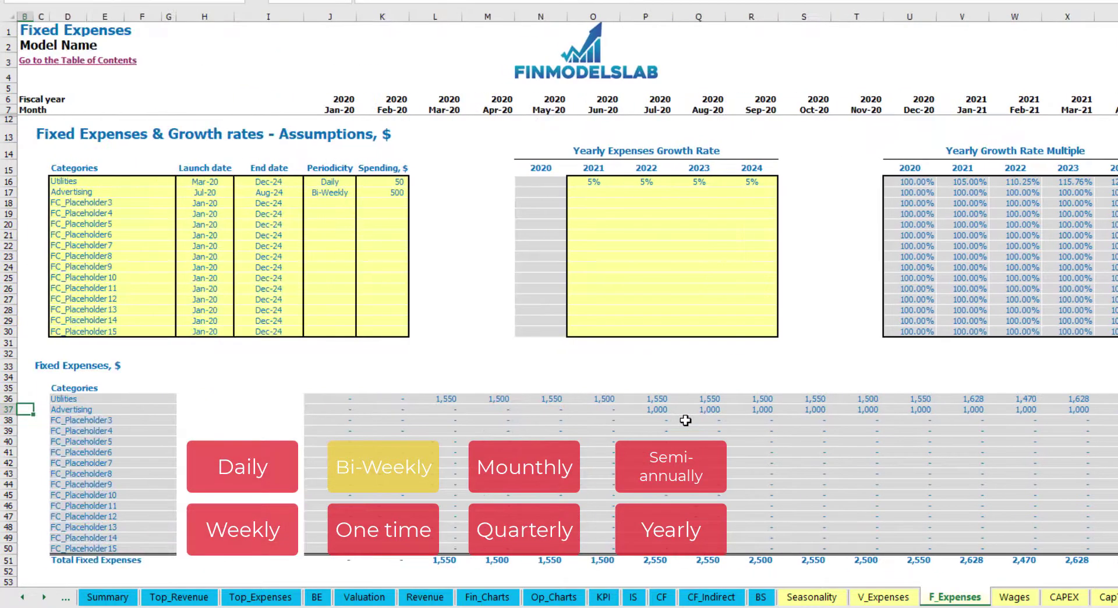
click(646, 411)
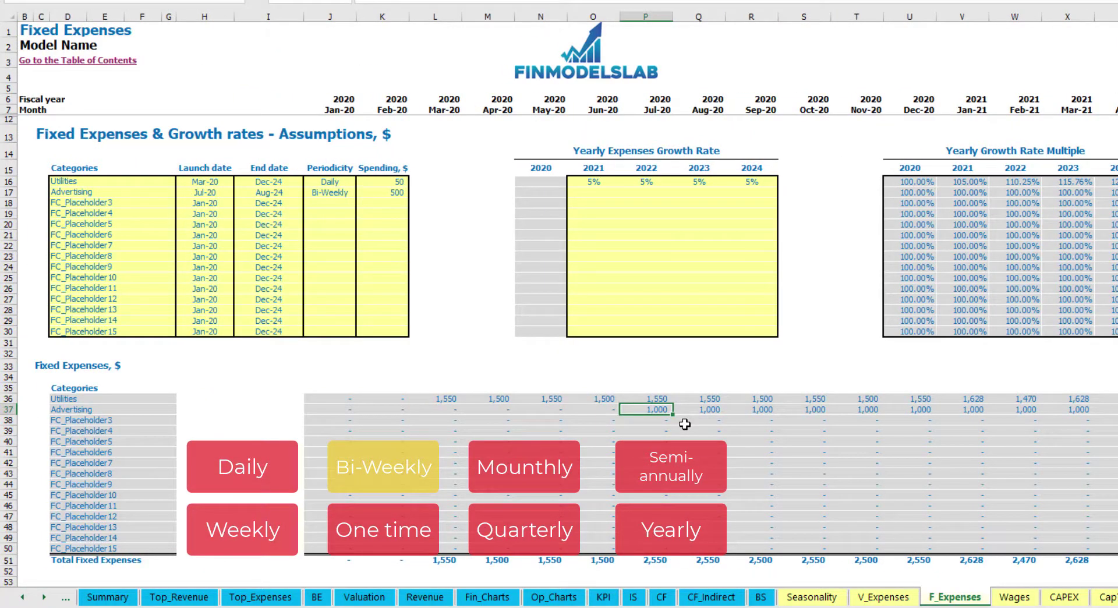
Set the Advertising yearly expenses growth rate to 3% for each year from 2021 through 2024.
click(592, 195)
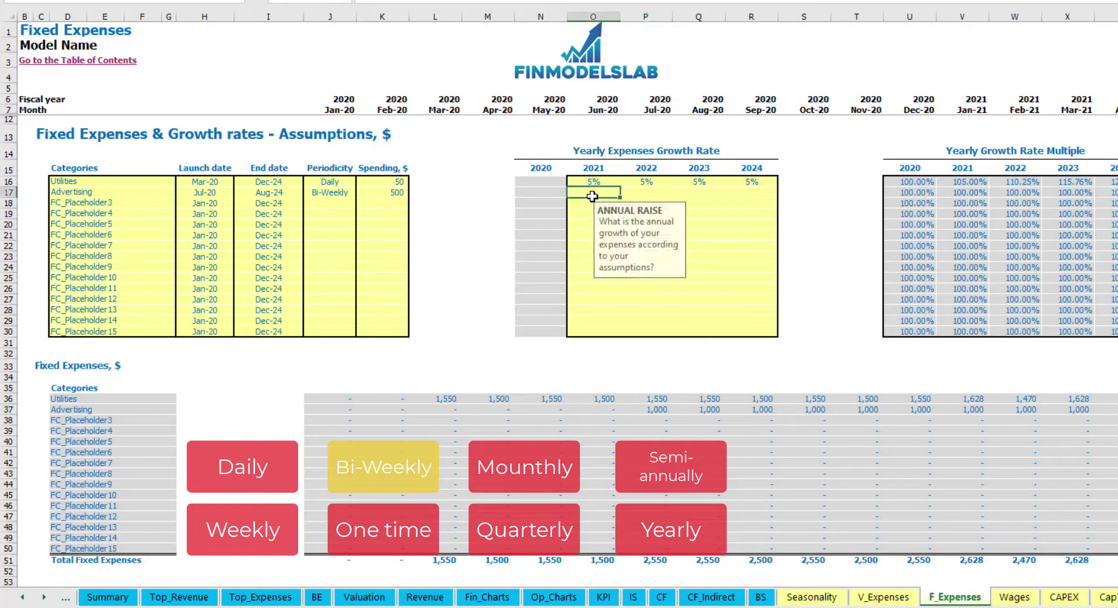
text(3)
key(ctrl+Return)
key(ctrl+c)
drag(644, 192, 751, 192)
key(ctrl+v)
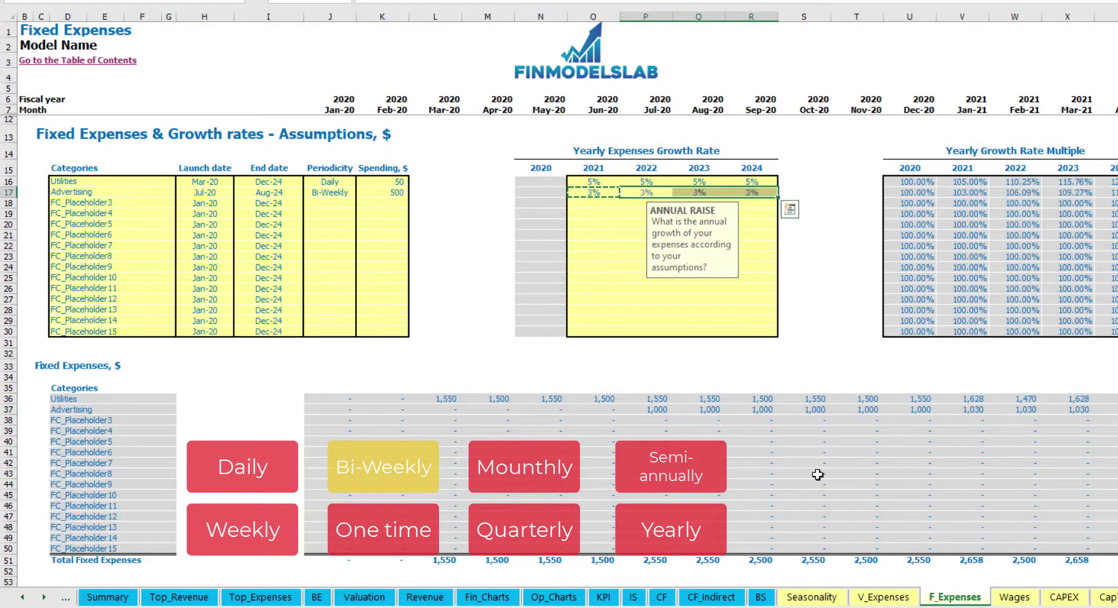
Check how the growth rate carries through the monthly Advertising amounts from January 2021 into 2024.
click(1116, 420)
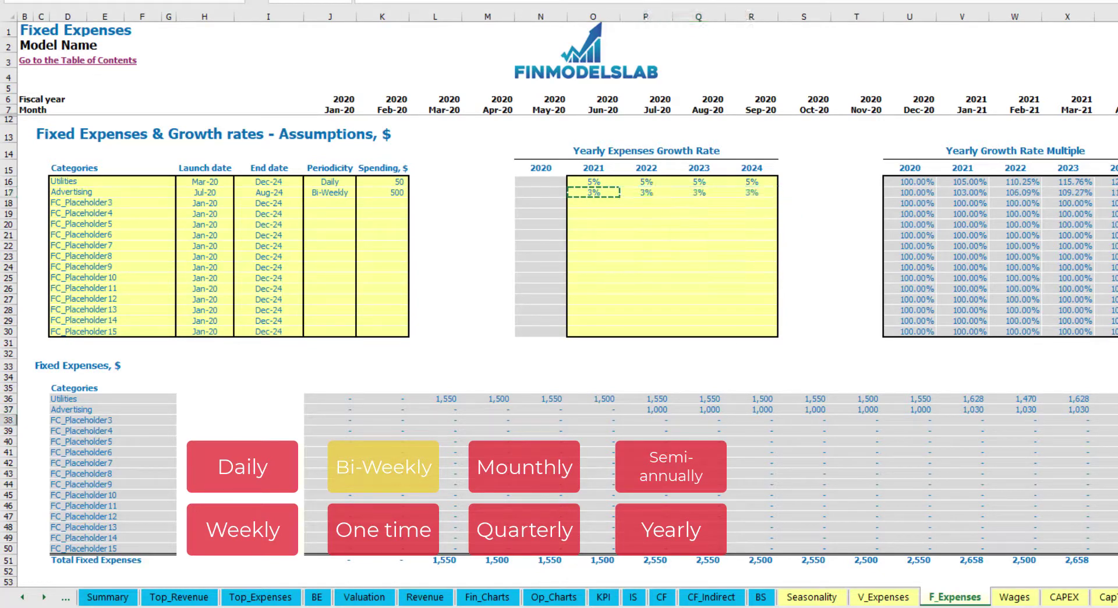
click(1115, 410)
click(991, 410)
click(963, 407)
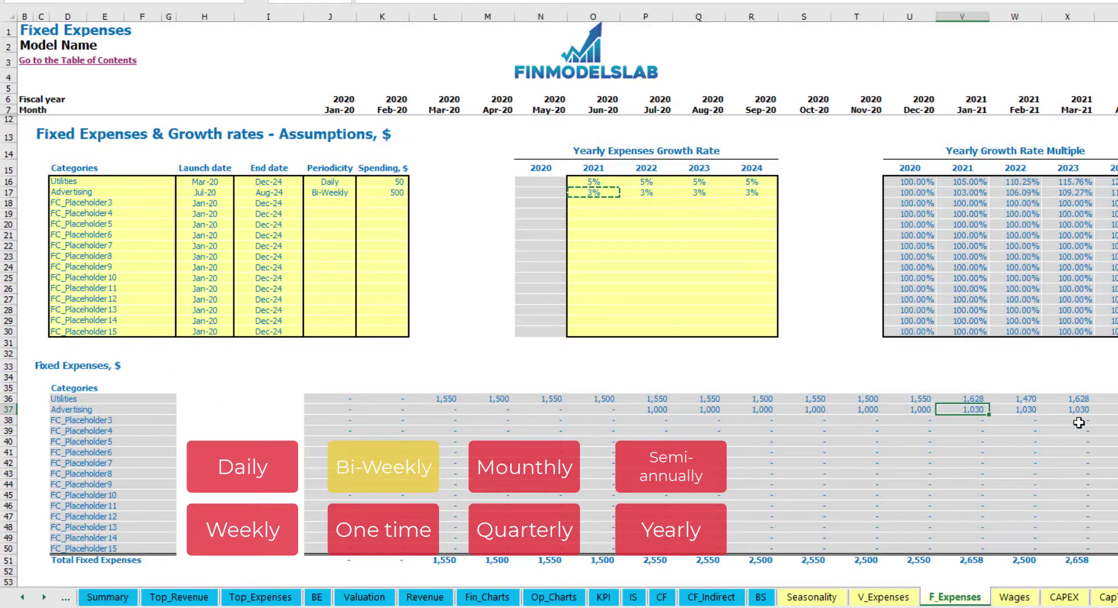
scroll(559, 303, right, 12)
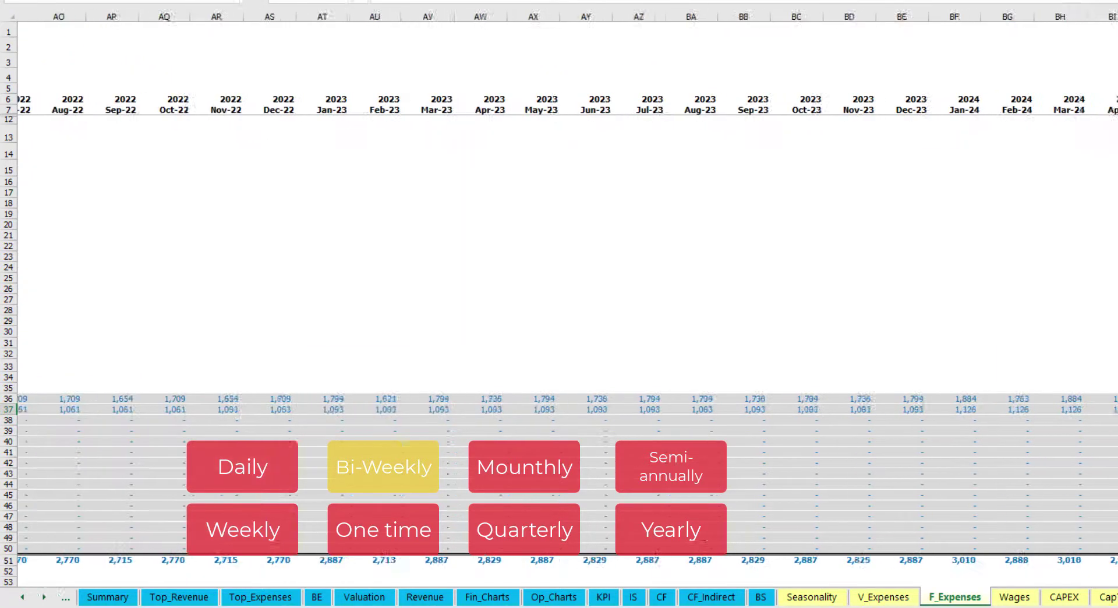
key(ctrl+space)
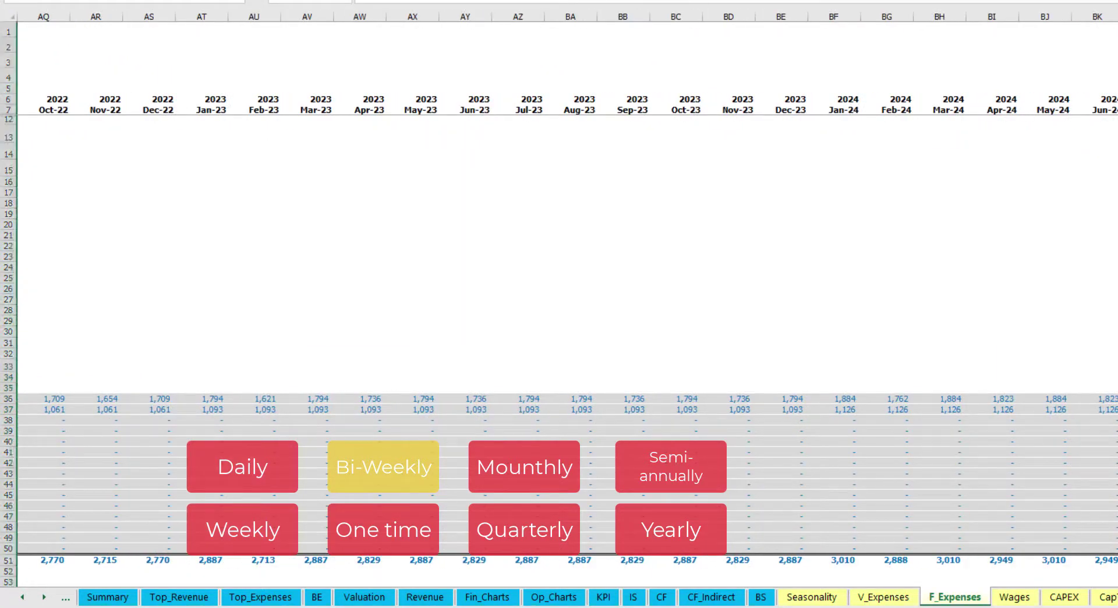
Name the third fixed expense category "Office Setup" in the assumptions table.
scroll(260, 265, left, 12)
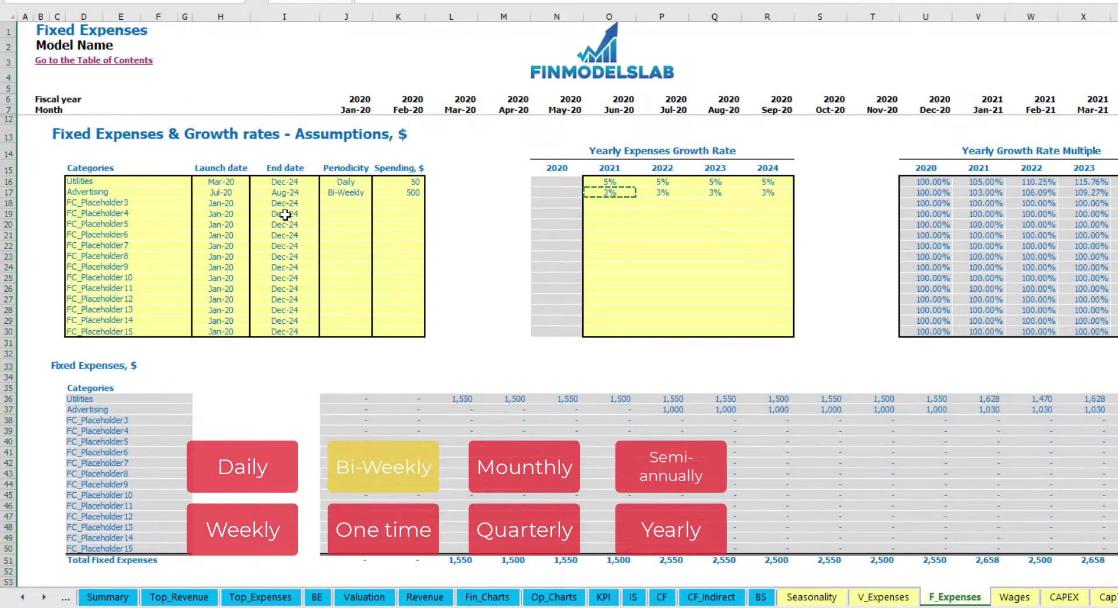
click(292, 195)
click(104, 202)
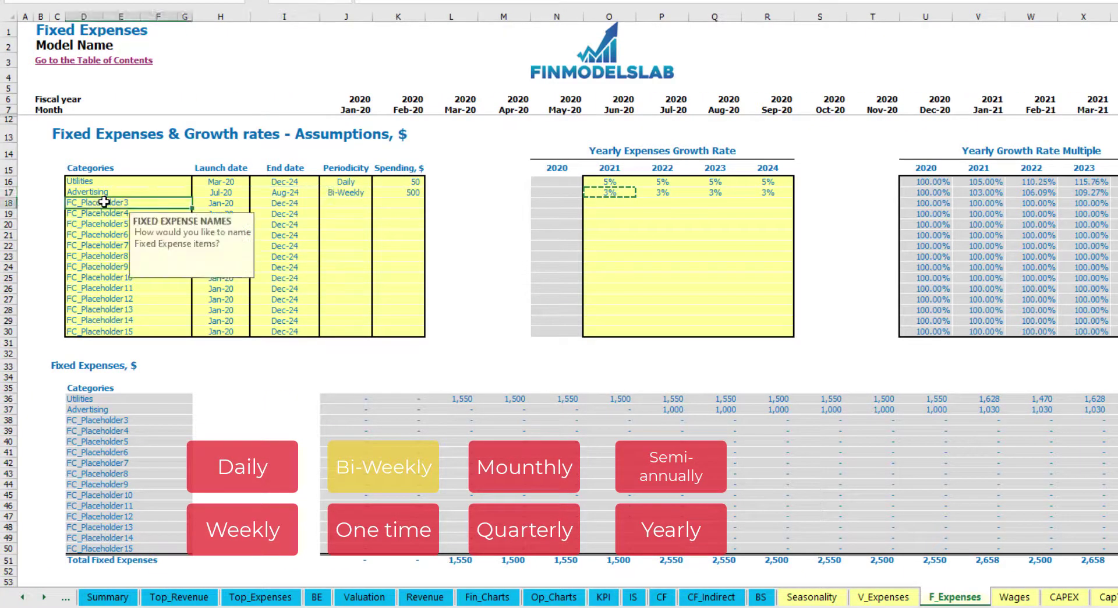
text(Se)
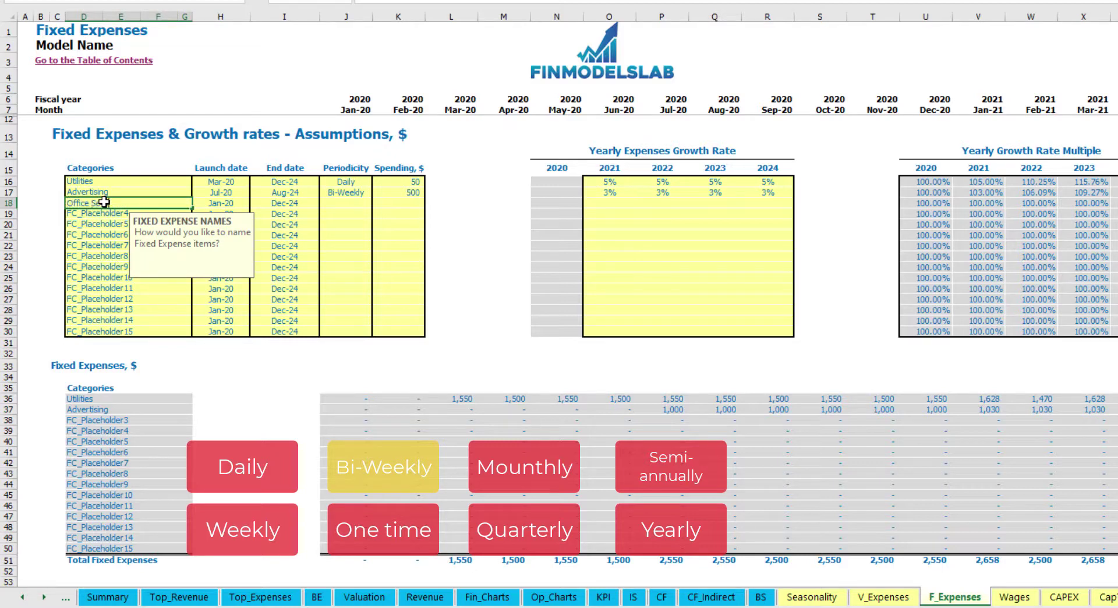
text(tup)
Set the Office Setup periodicity to One time and its launch date to Feb-20.
click(347, 205)
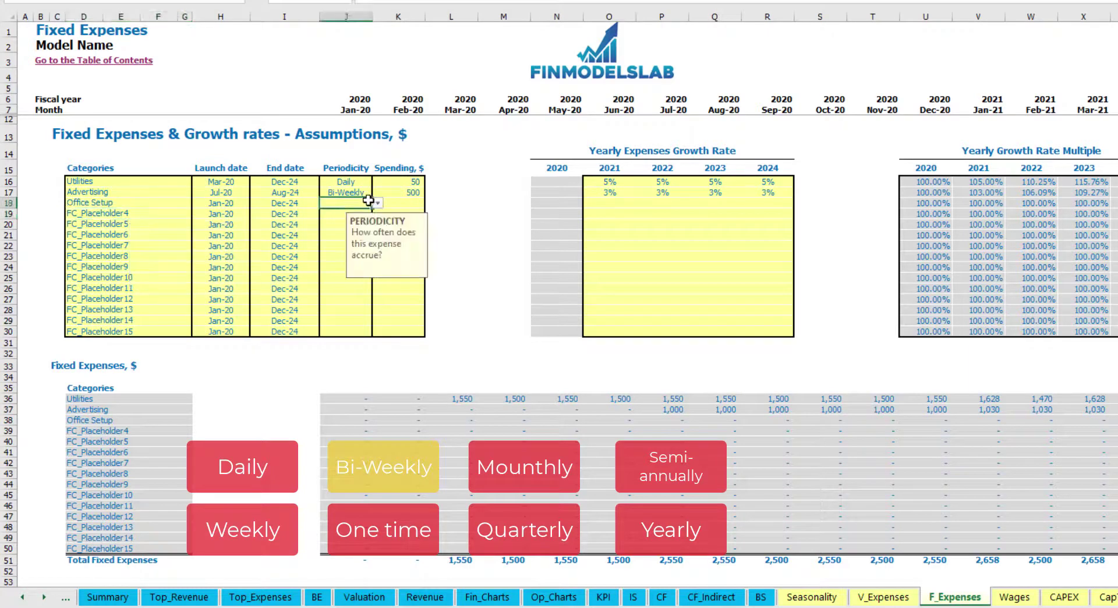
click(377, 204)
click(335, 214)
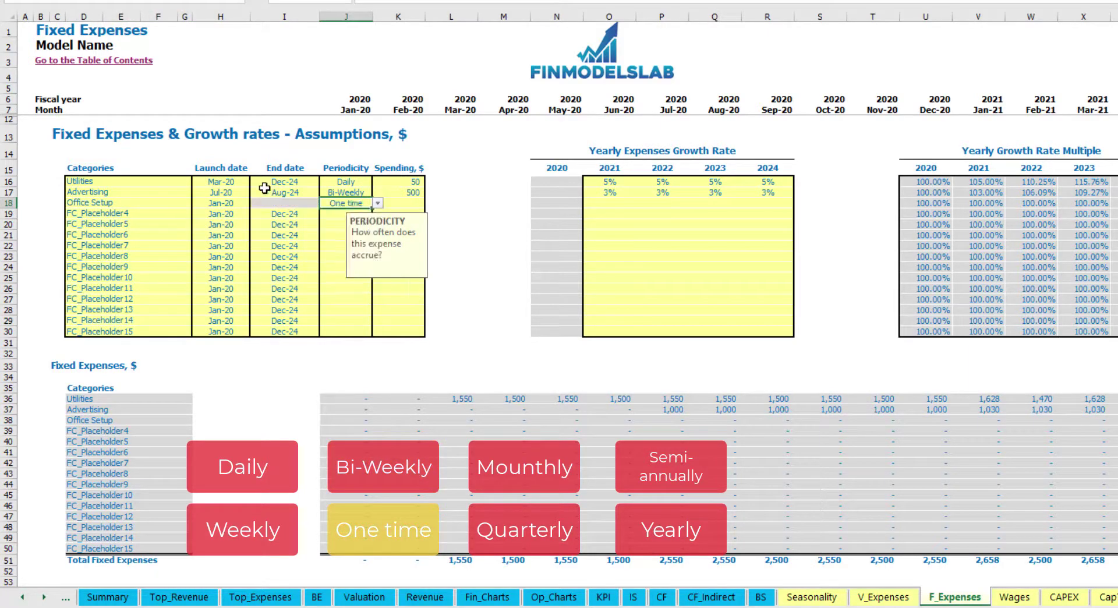
click(237, 202)
click(255, 203)
click(236, 224)
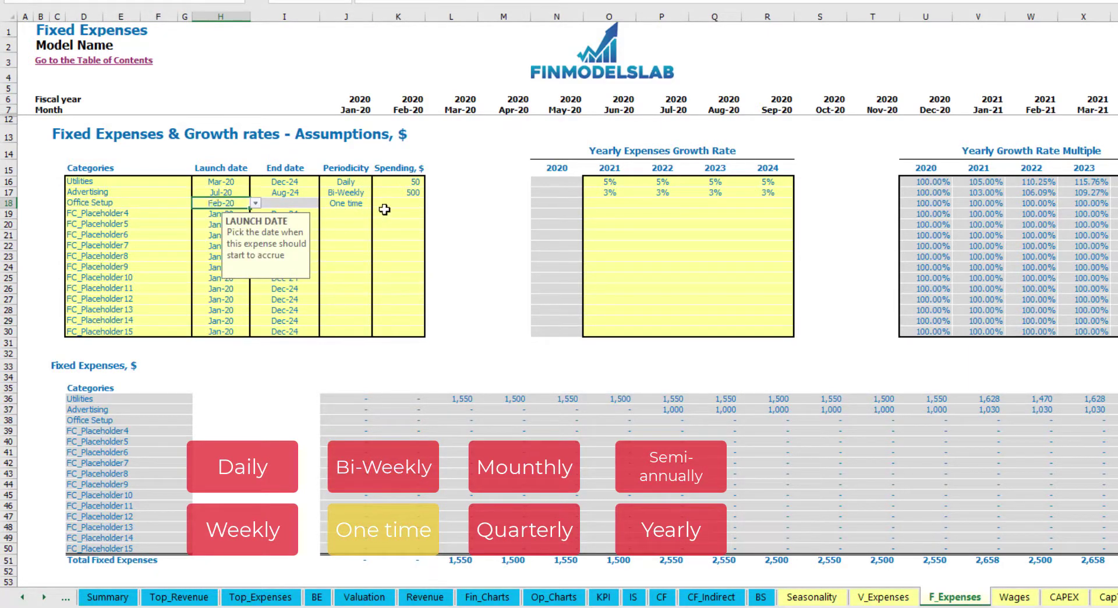
Set the Office Setup spending to 5,000 and check its February 2020 amount in the Fixed Expenses table.
click(389, 202)
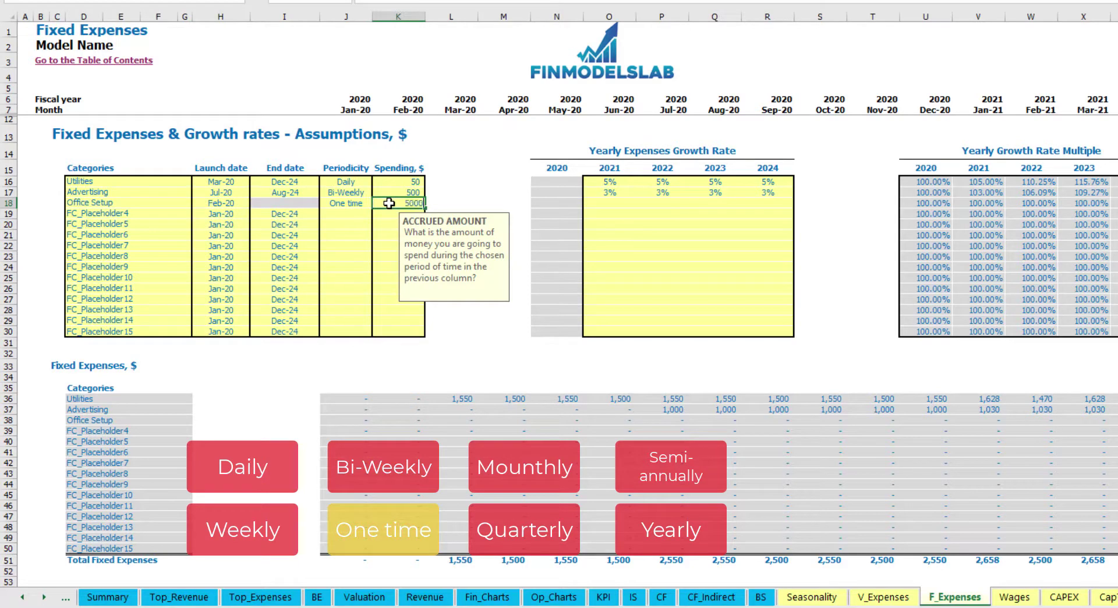
text(5000)
drag(610, 204, 749, 212)
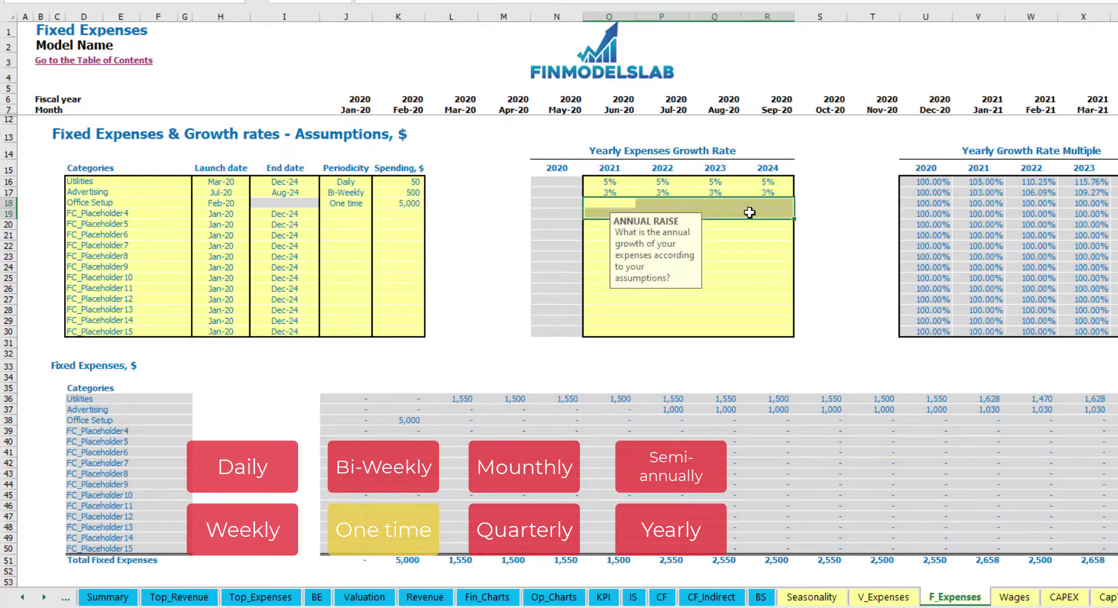
click(410, 419)
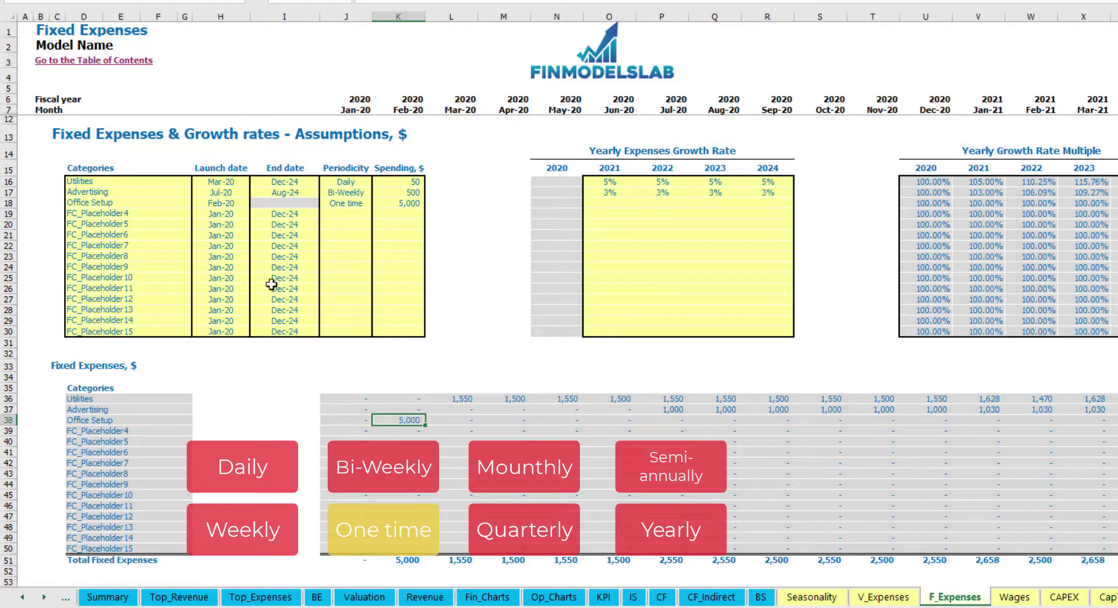
Name the fourth fixed expense category "Insurance".
click(163, 218)
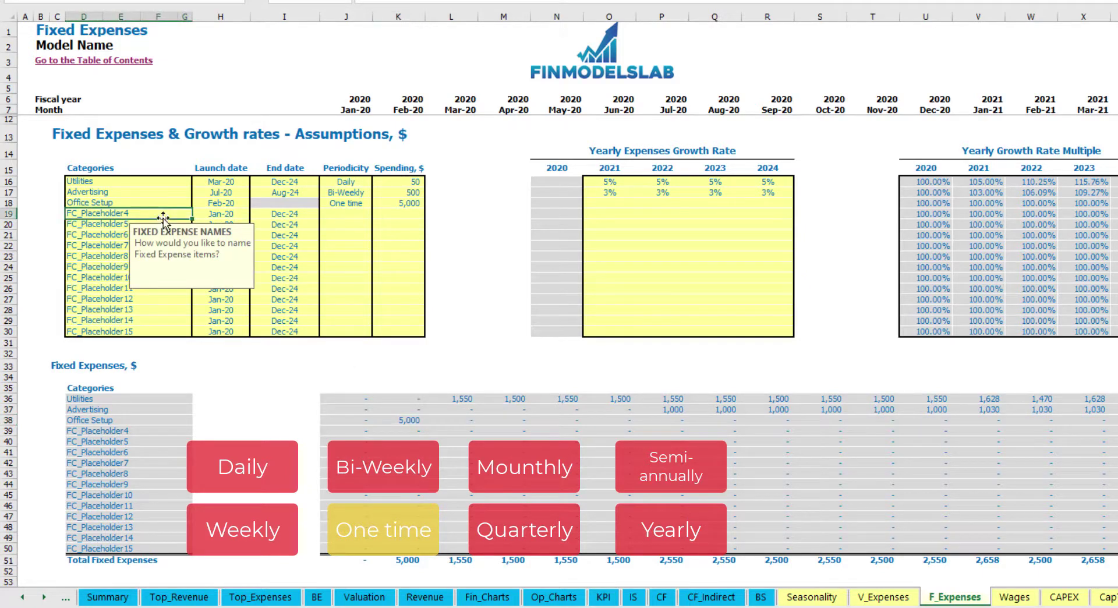
text(Insurance)
key(Return)
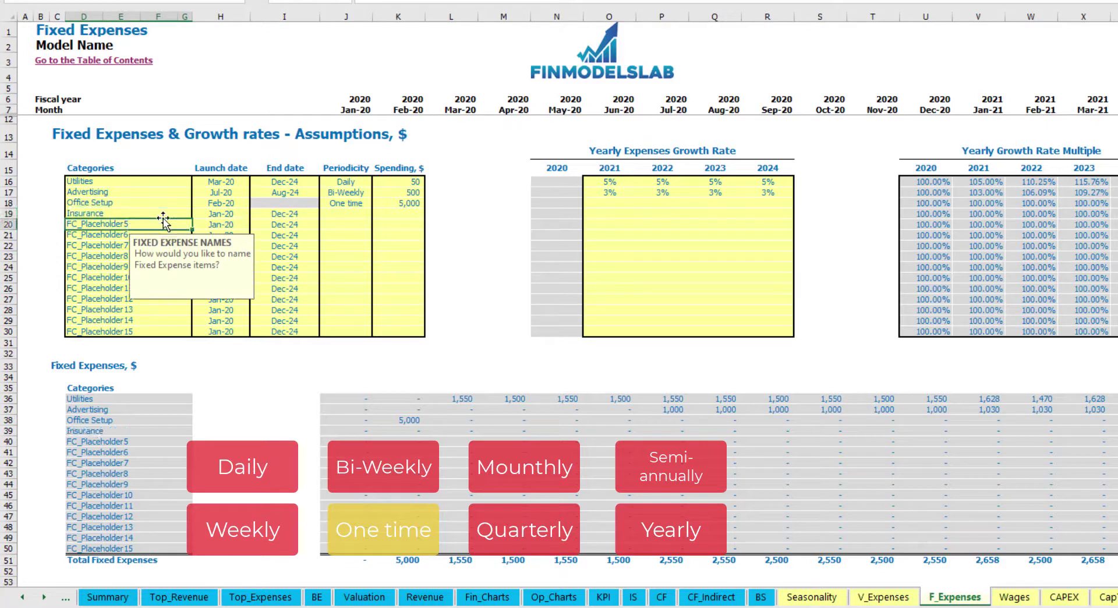
Set the Insurance periodicity to Monthly and its spending to 1,000.
click(226, 215)
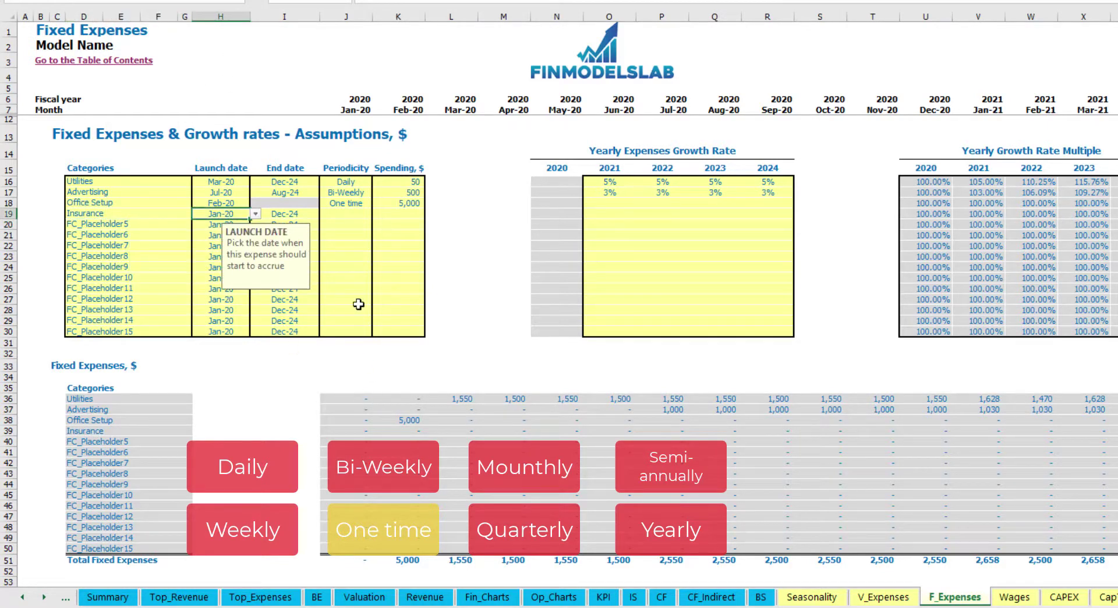
click(299, 216)
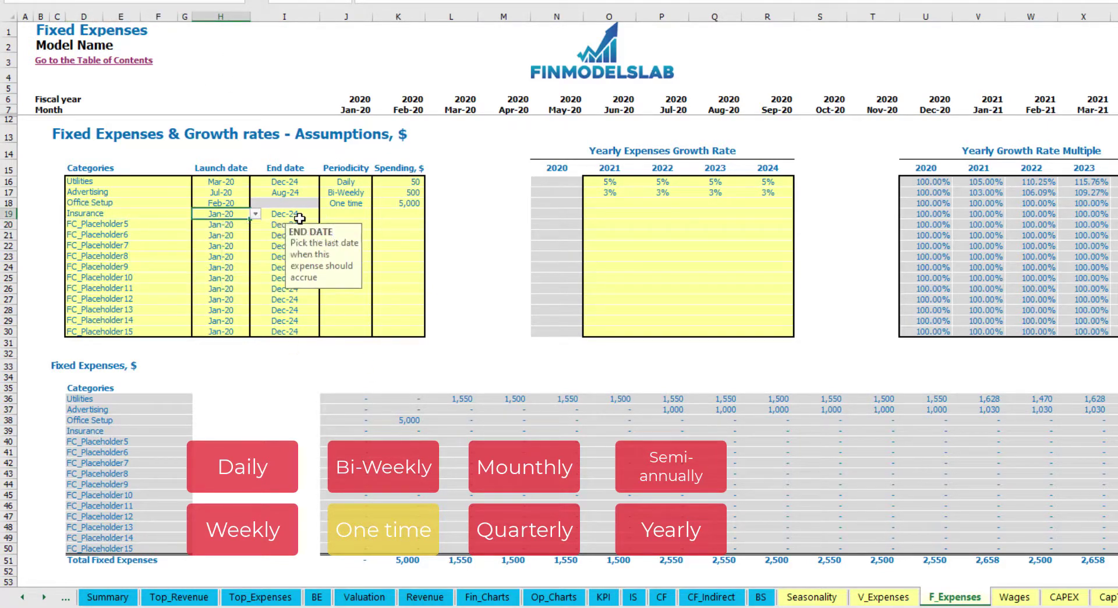
click(357, 214)
click(377, 216)
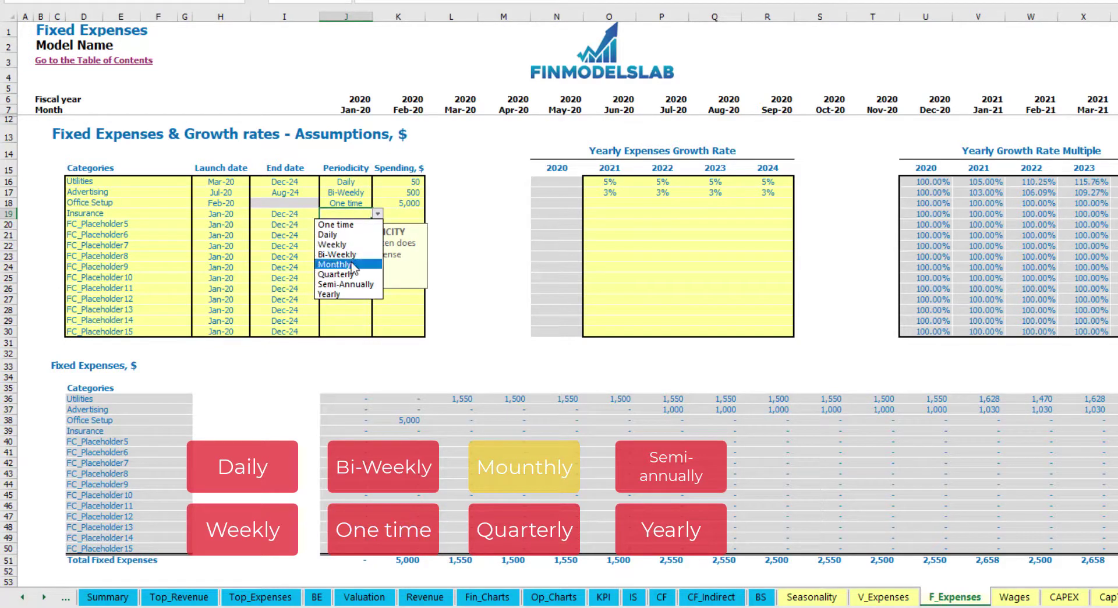
click(352, 265)
click(406, 214)
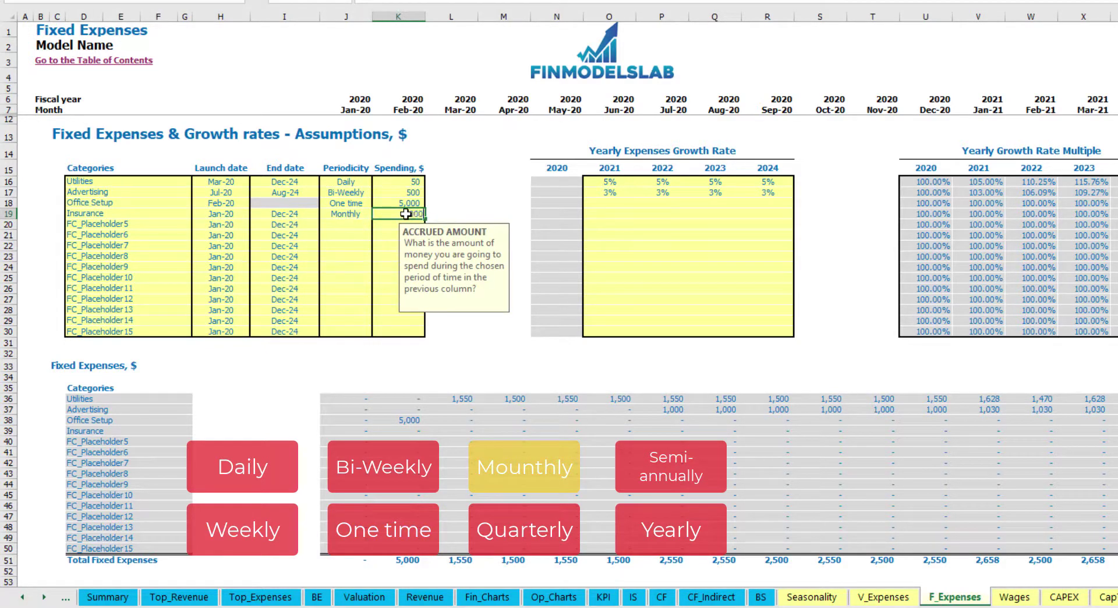
text(1000)
Enter Insurance yearly growth rates of 5% for 2021, 3% for 2022, 2% for 2023 and 1% for 2024.
click(610, 216)
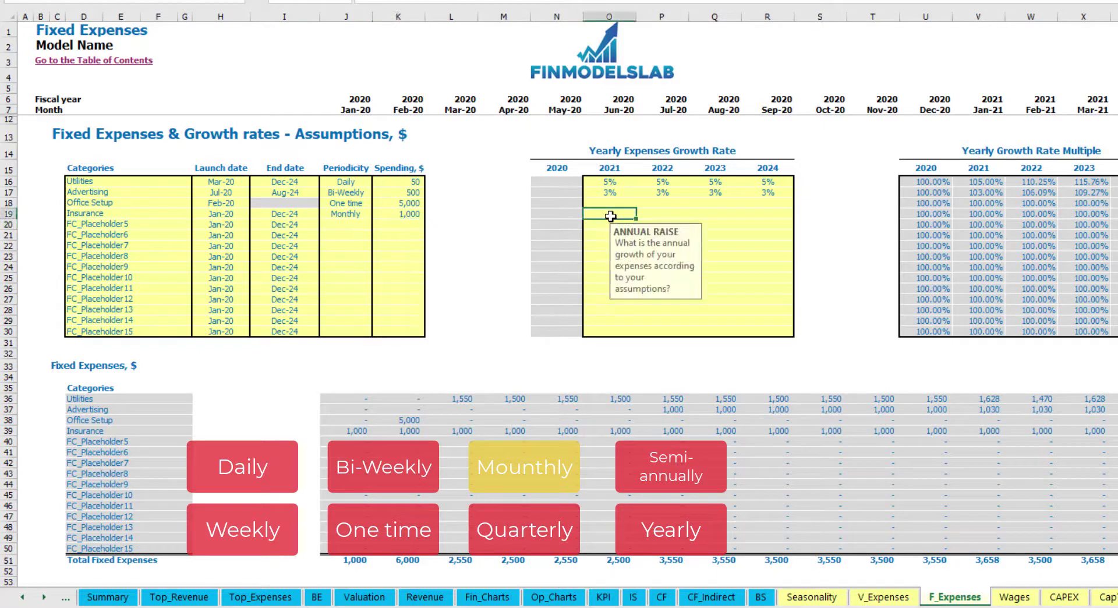
text(5)
key(Return)
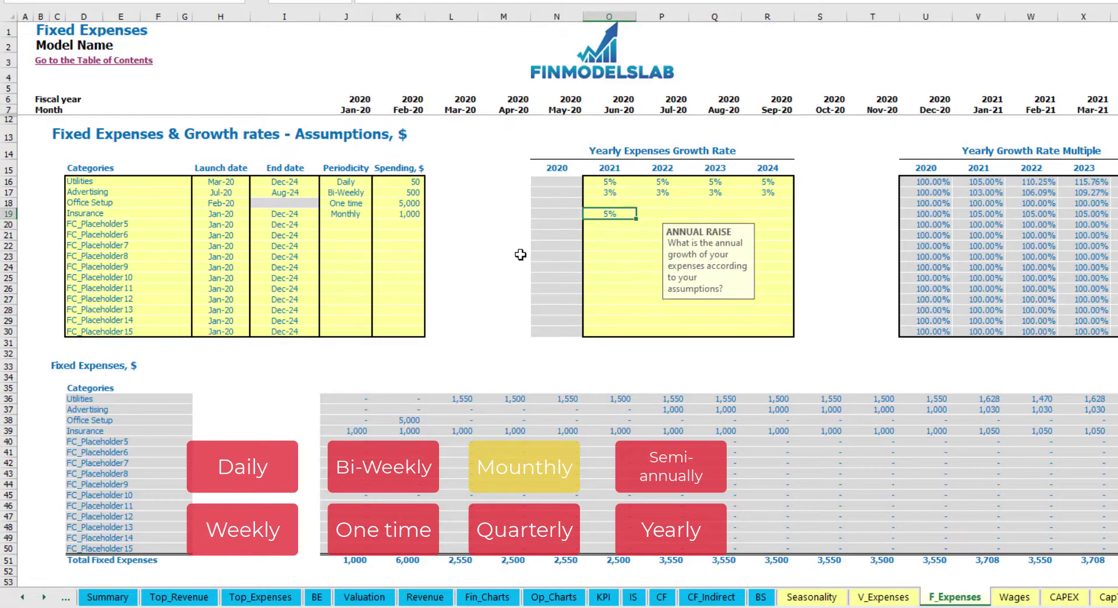
key(Right)
text(3)
key(Return)
key(Right)
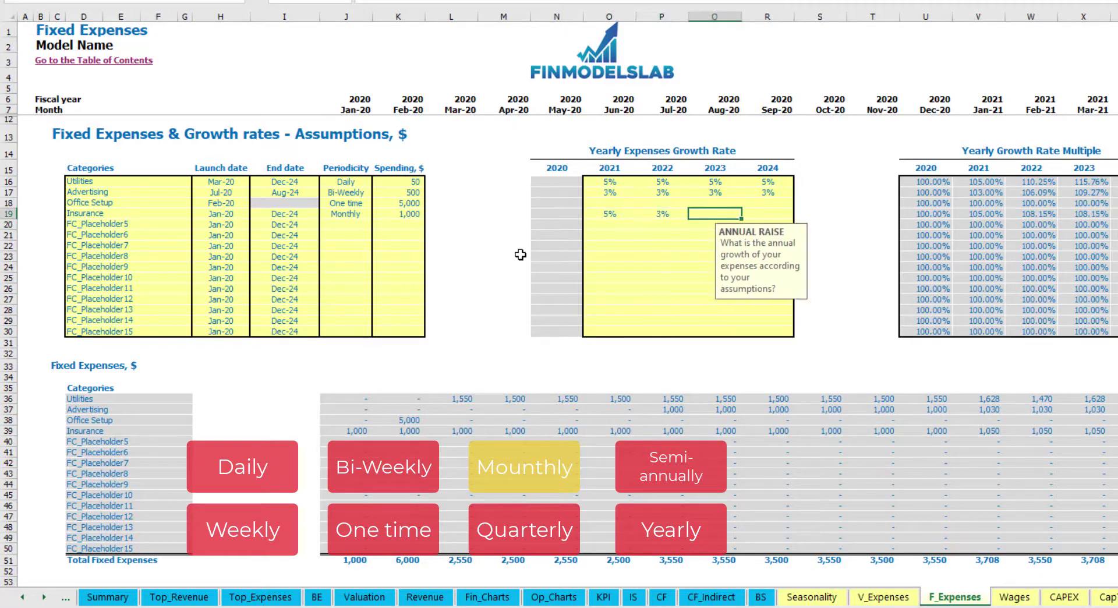
text(3)
key(Return)
key(Right)
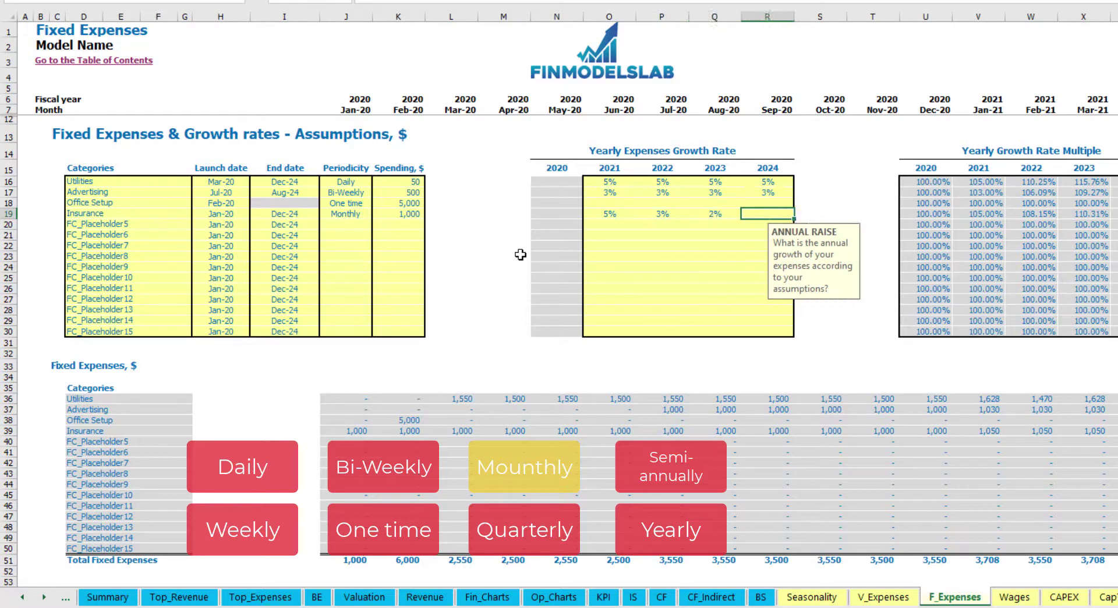
text(1)
key(Return)
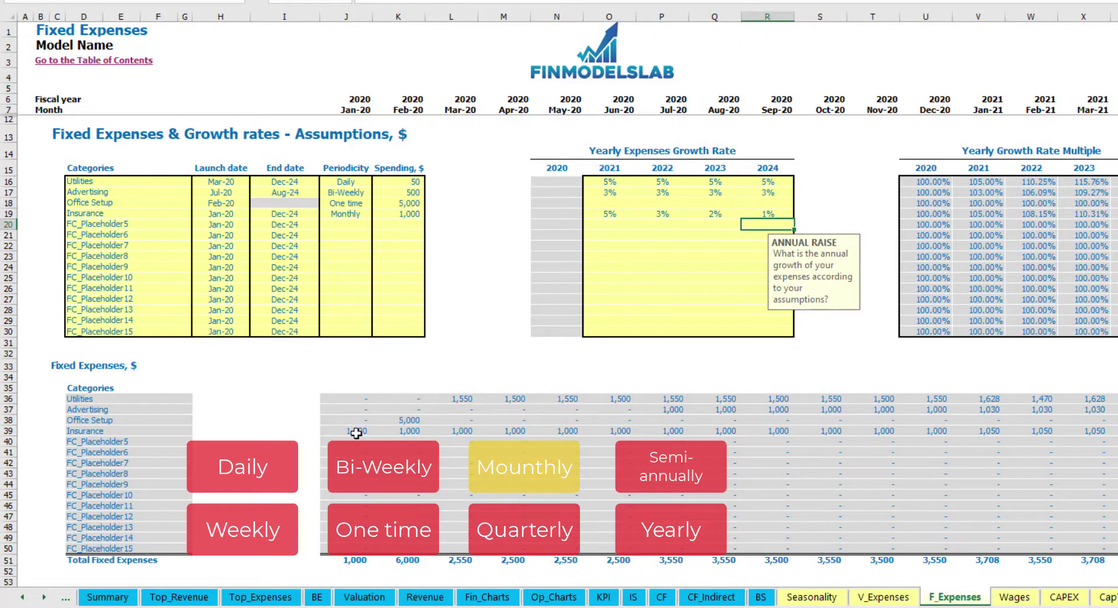
Examine the monthly Insurance amounts across 2020 and how the growth rate applies from January 2021.
drag(356, 433, 931, 441)
click(960, 432)
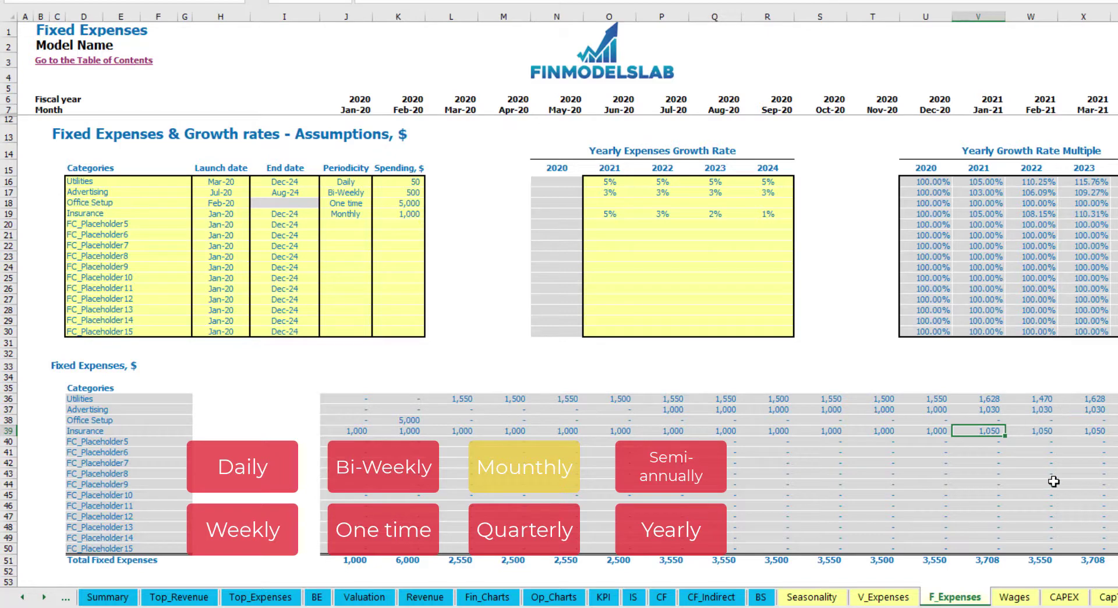
scroll(568, 291, right, 5)
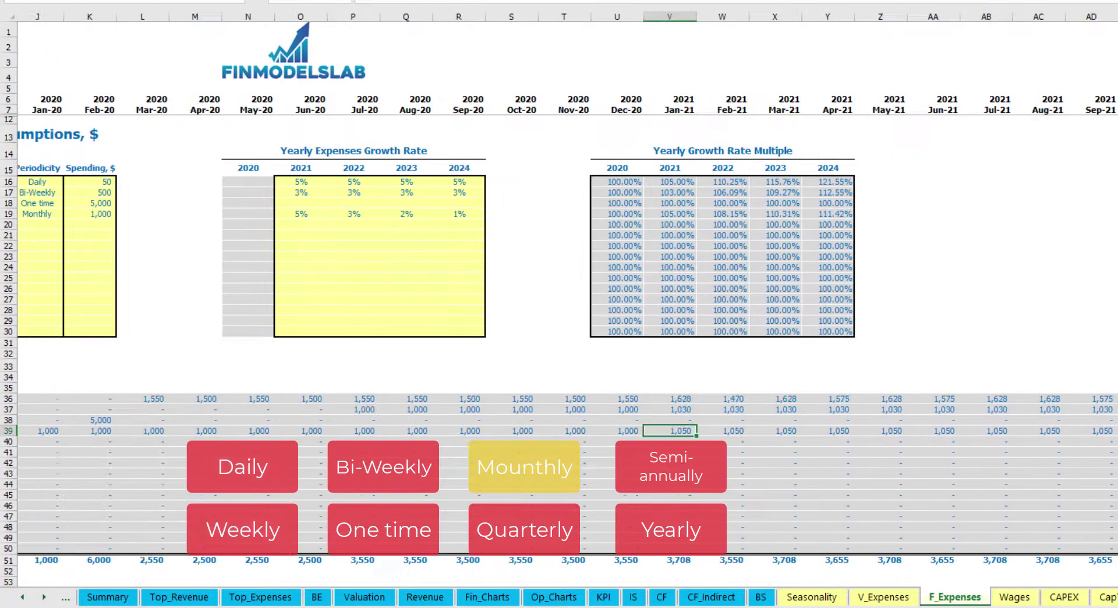
scroll(568, 291, left, 1)
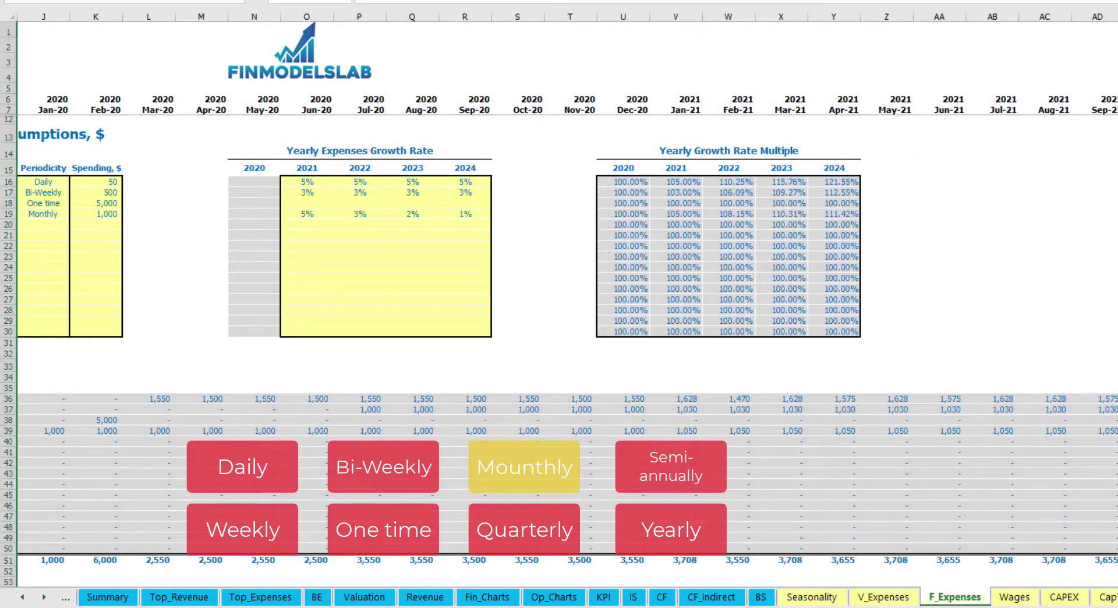
click(1113, 431)
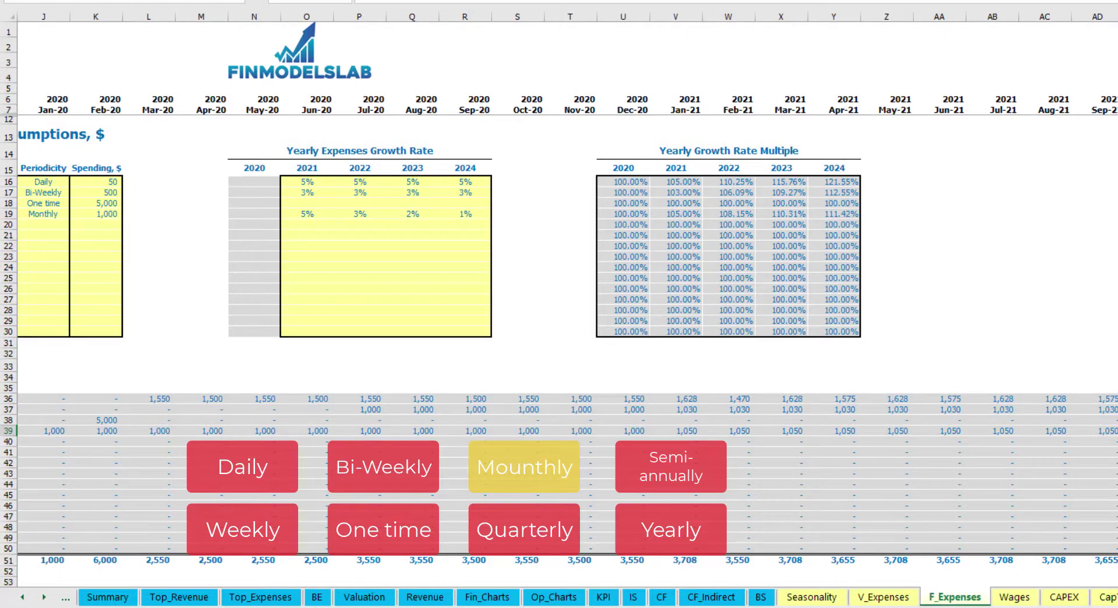
key(Home)
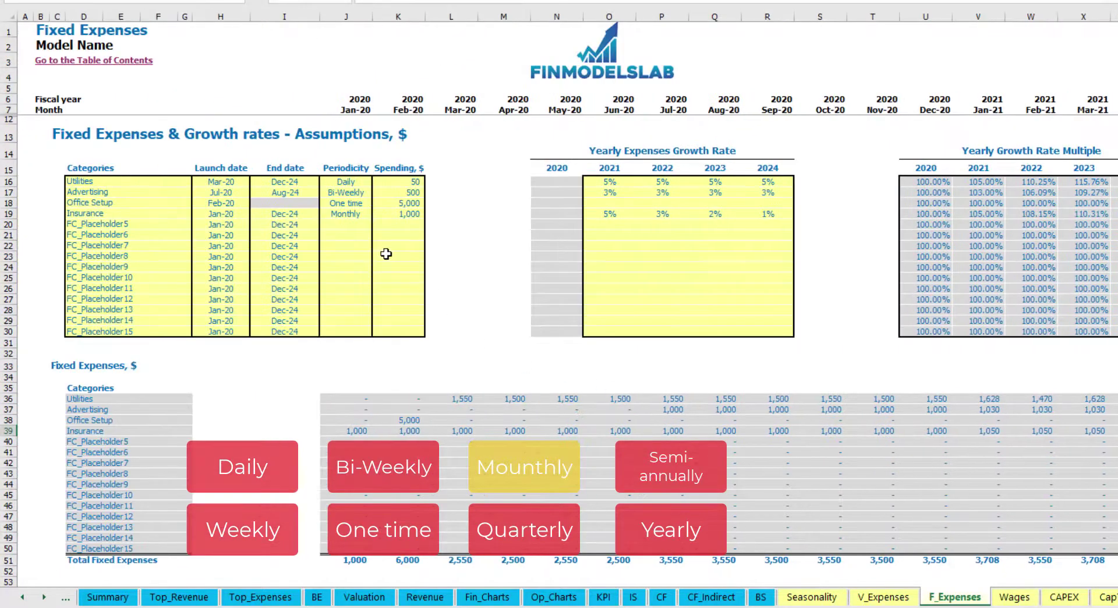
Change the Insurance periodicity to Quarterly and check which months receive an amount.
click(352, 215)
click(376, 214)
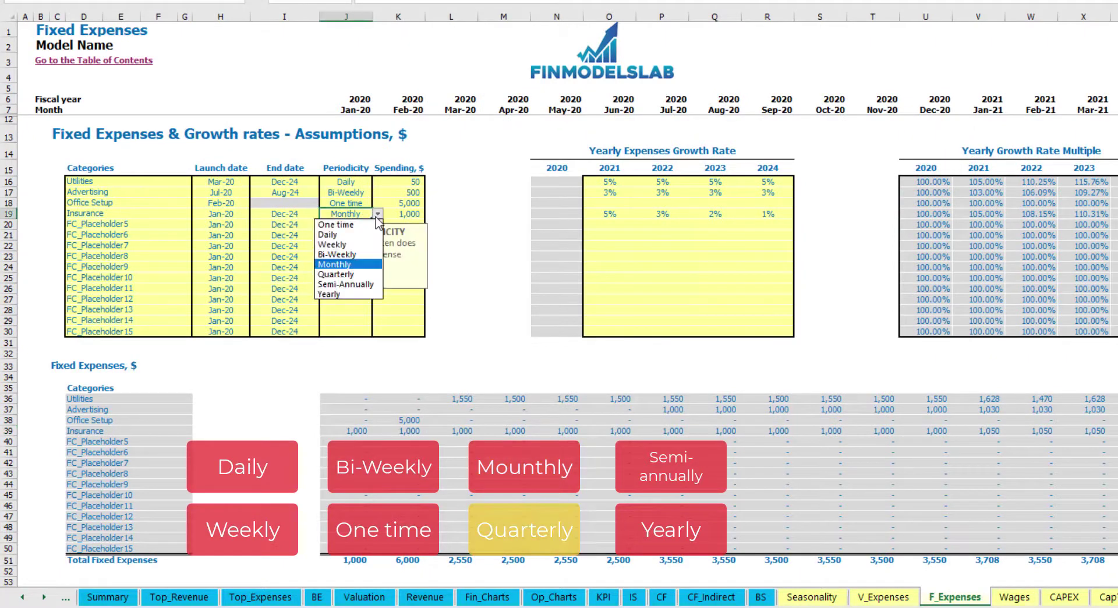
click(372, 272)
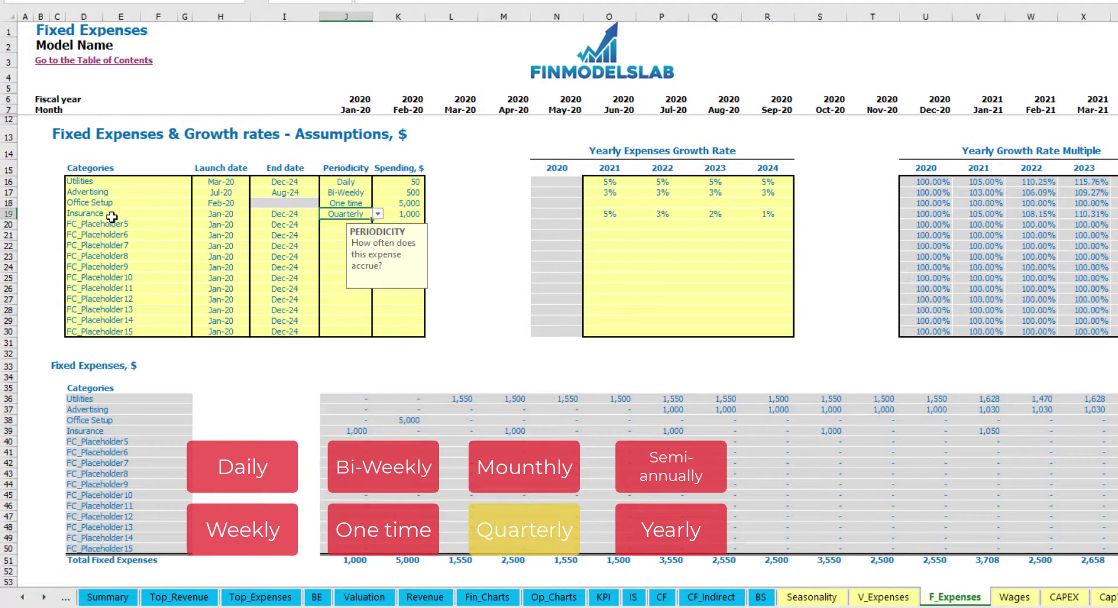
click(344, 430)
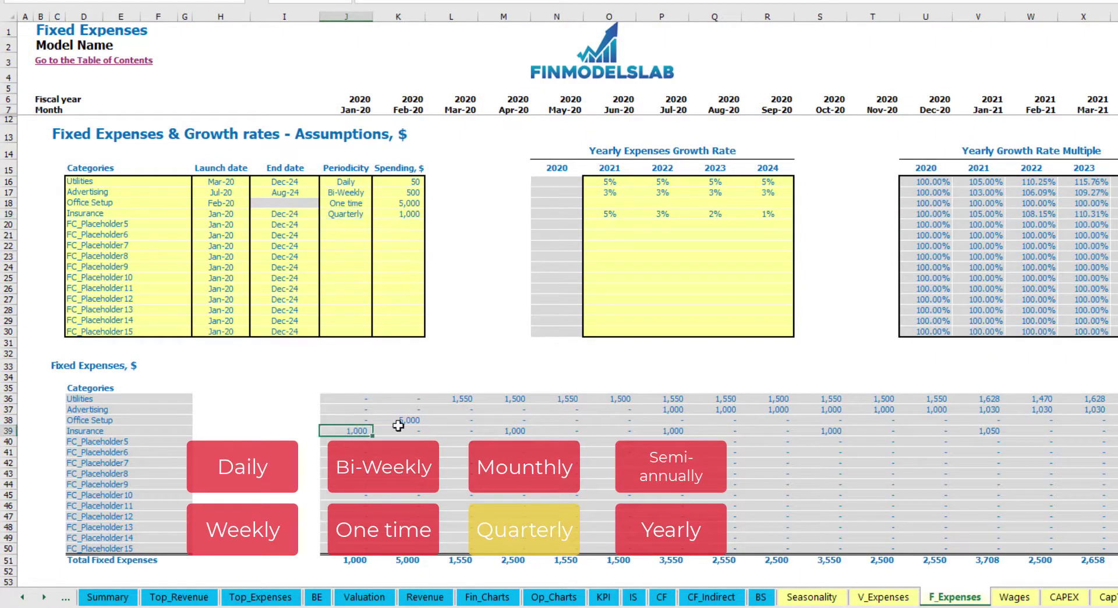
click(663, 430)
Set the Insurance launch date to Feb-20 and check the quarterly amounts in February, May and August 2020.
click(239, 211)
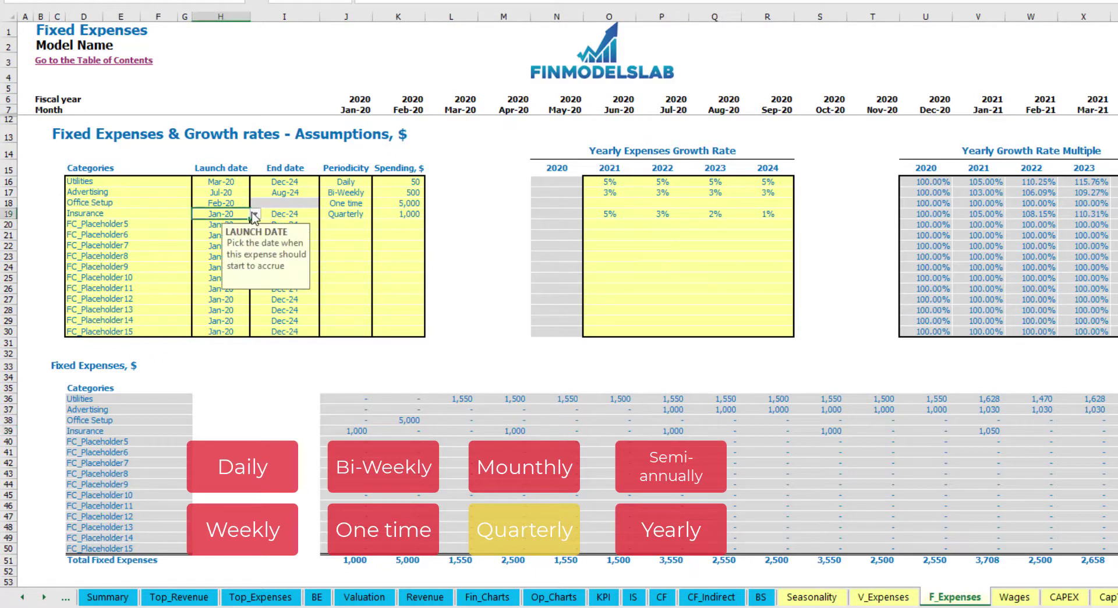
click(255, 213)
click(221, 229)
click(418, 428)
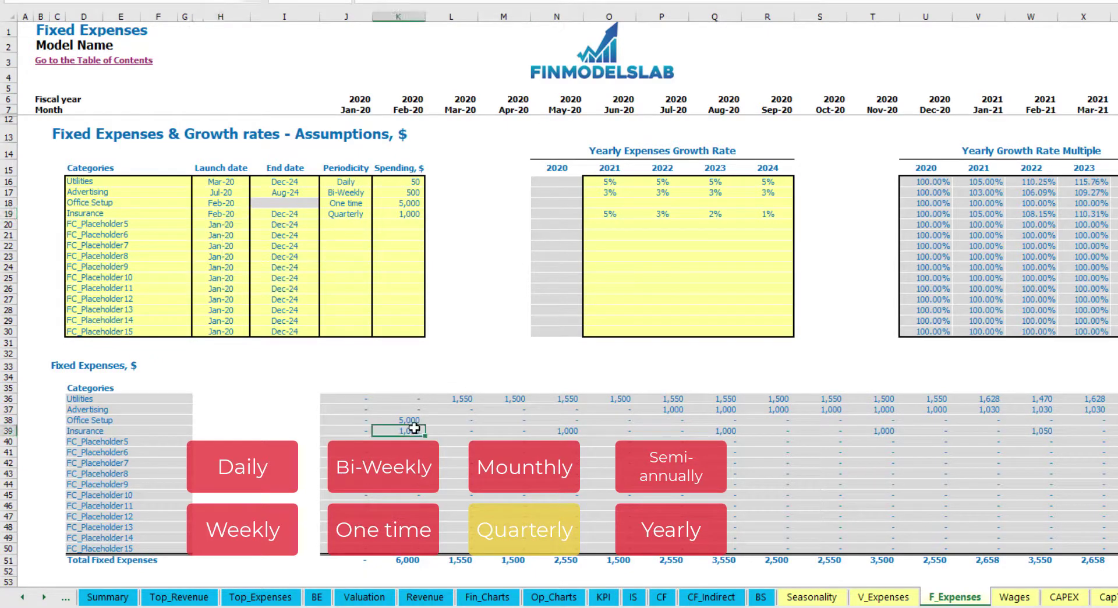
click(566, 429)
click(726, 430)
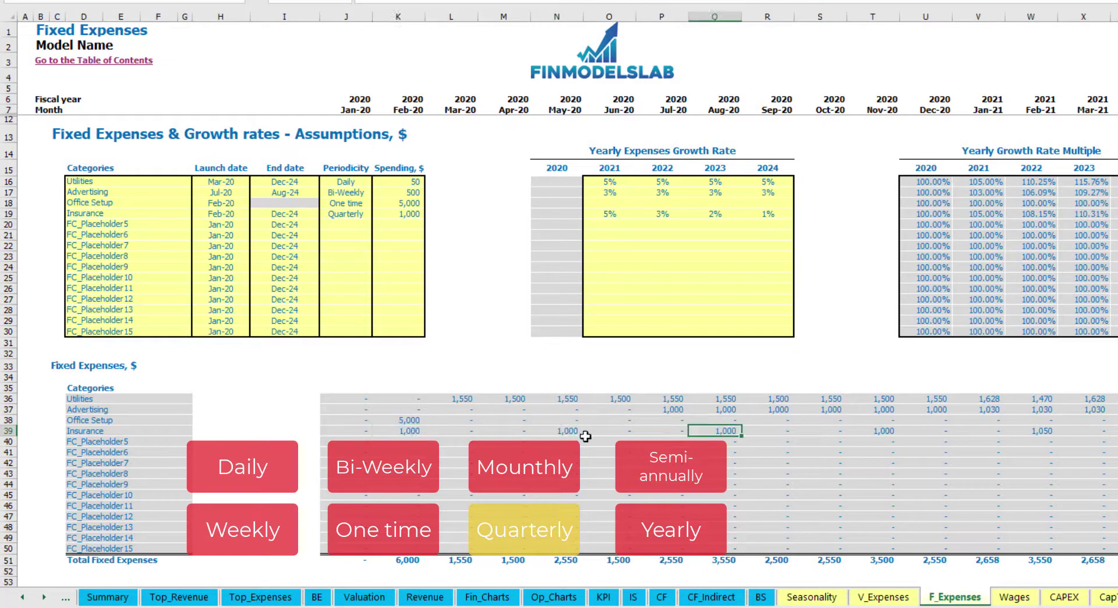
click(410, 431)
click(569, 431)
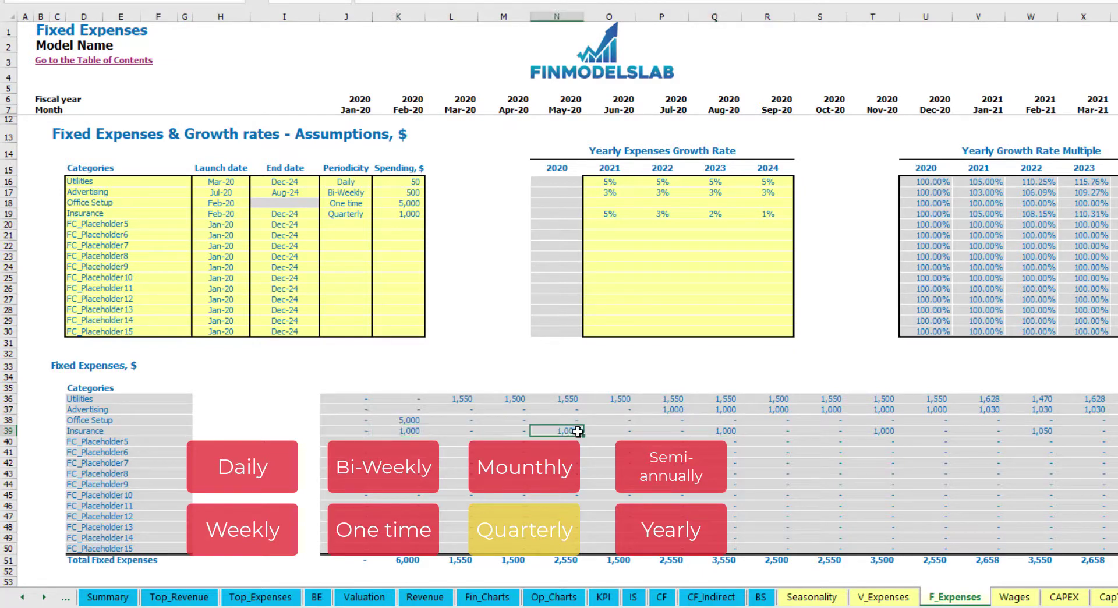
Change the Insurance periodicity to Semi-Annually and review its amounts from February 2020 to February 2021.
click(365, 214)
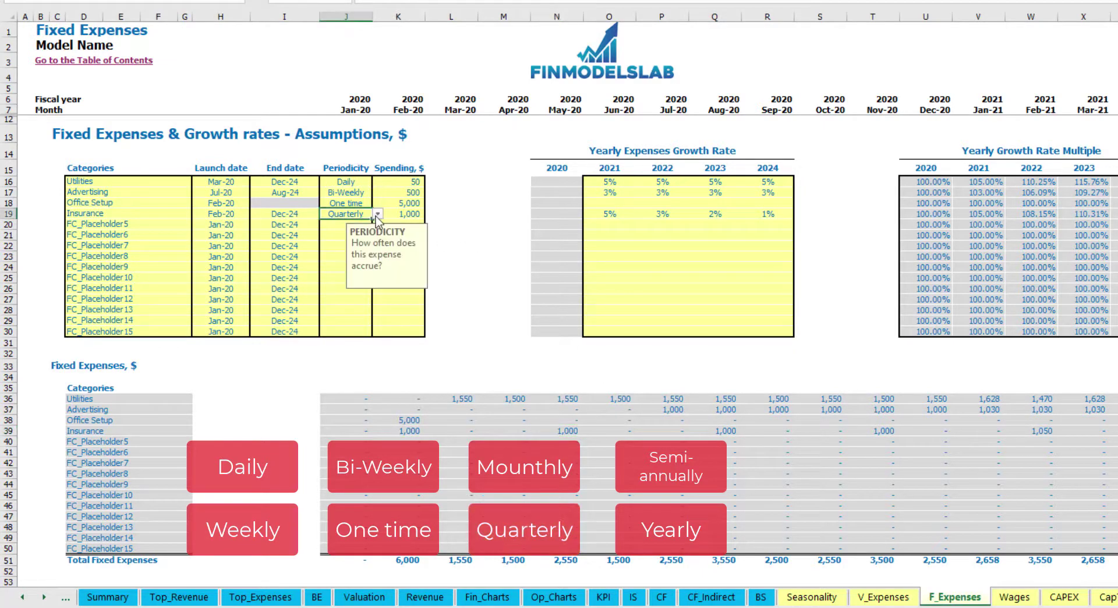
click(377, 213)
click(353, 284)
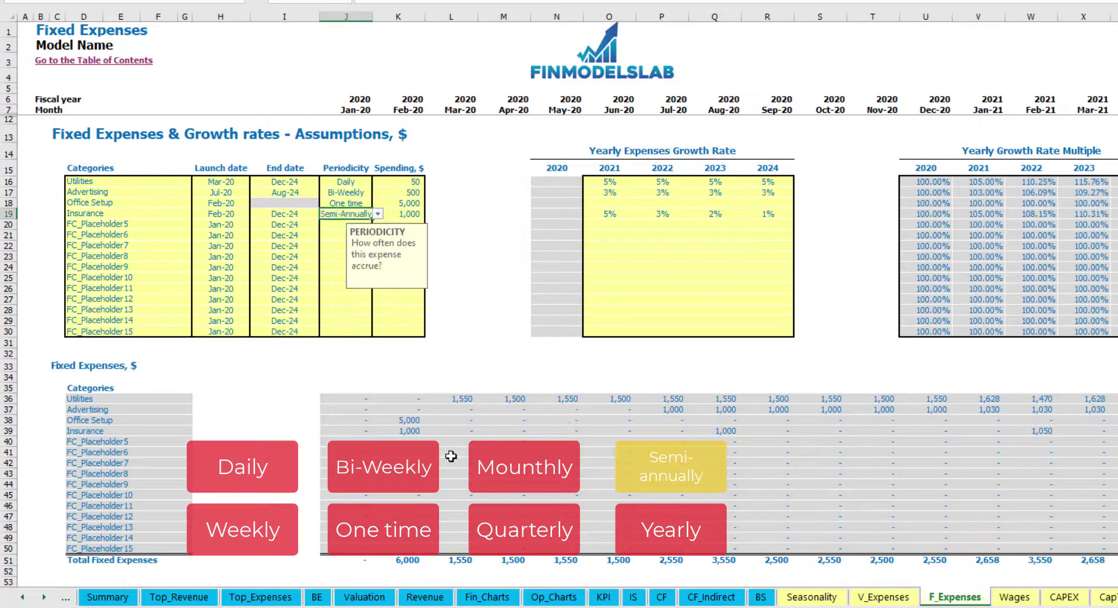
drag(410, 431, 988, 431)
click(1024, 441)
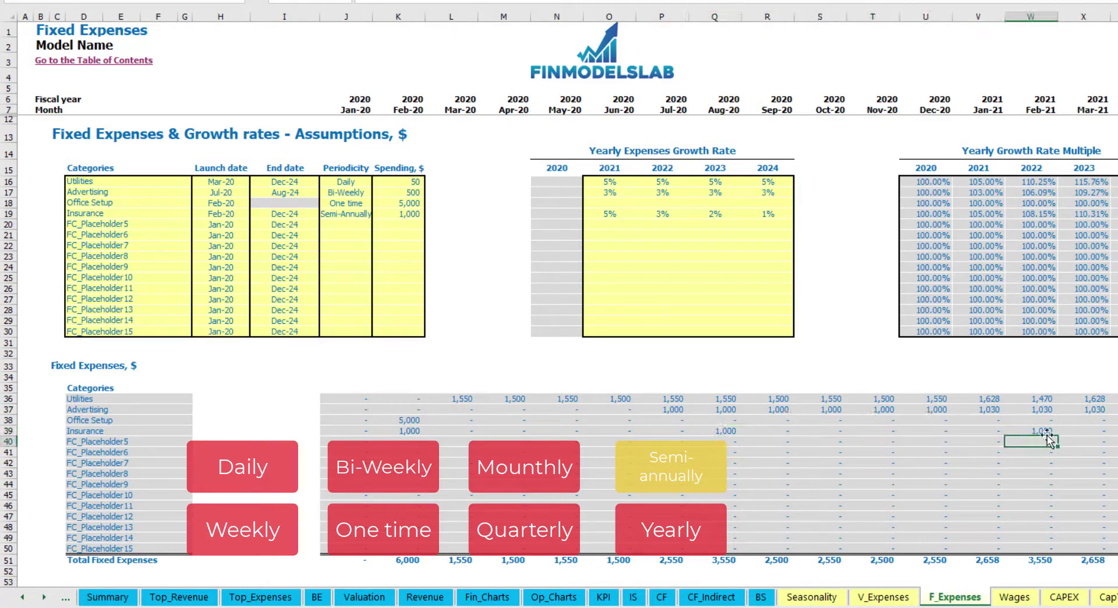
Change the Insurance periodicity to Yearly and check its amounts from February 2020 to February 2021.
click(356, 215)
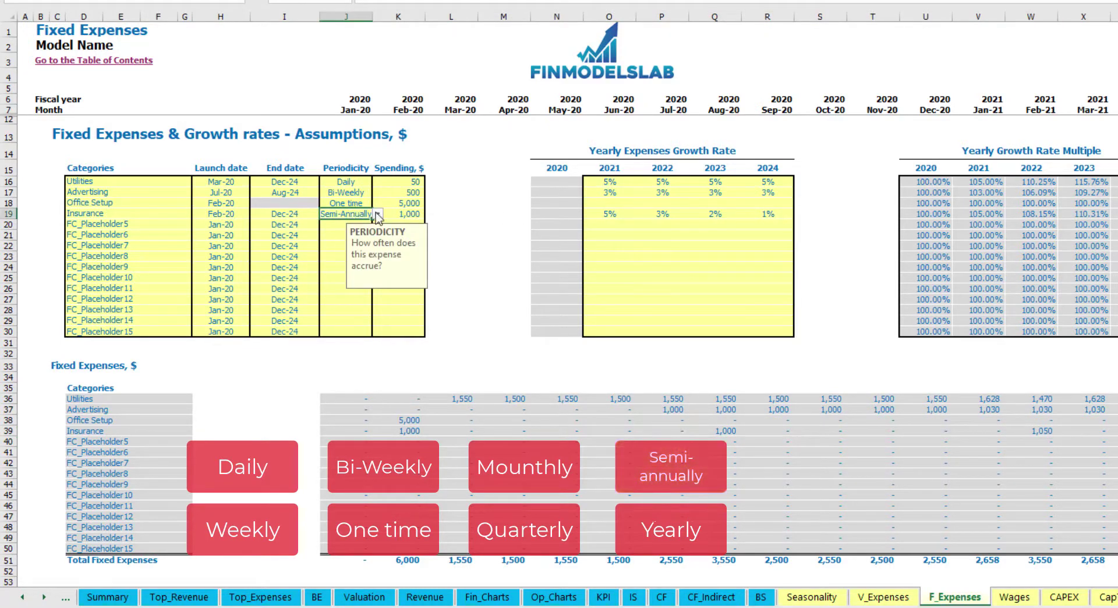
click(377, 213)
click(333, 293)
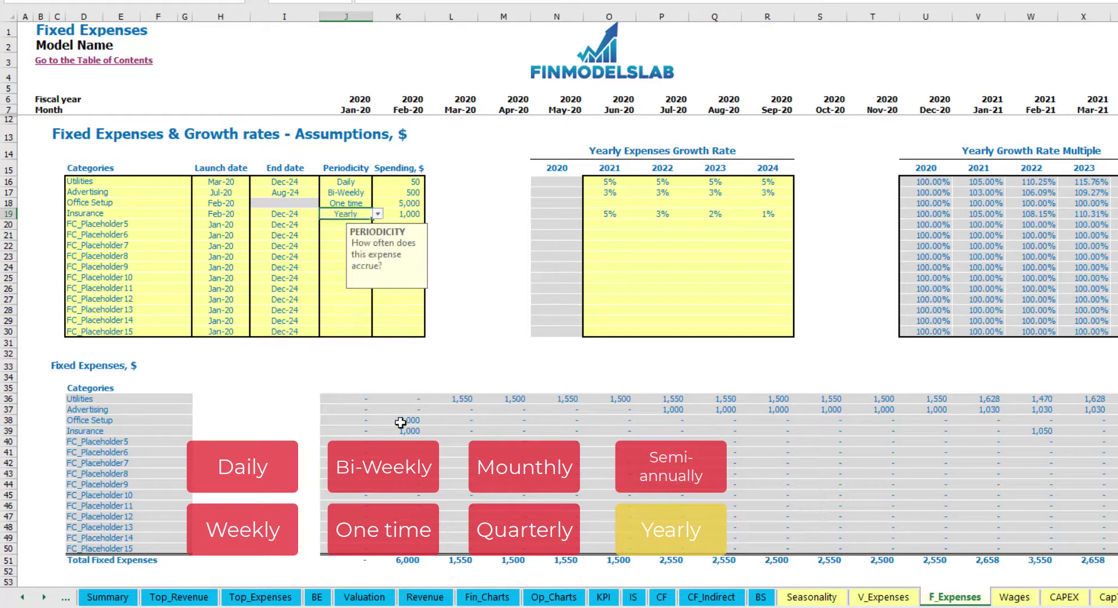
drag(401, 432, 1077, 431)
click(230, 214)
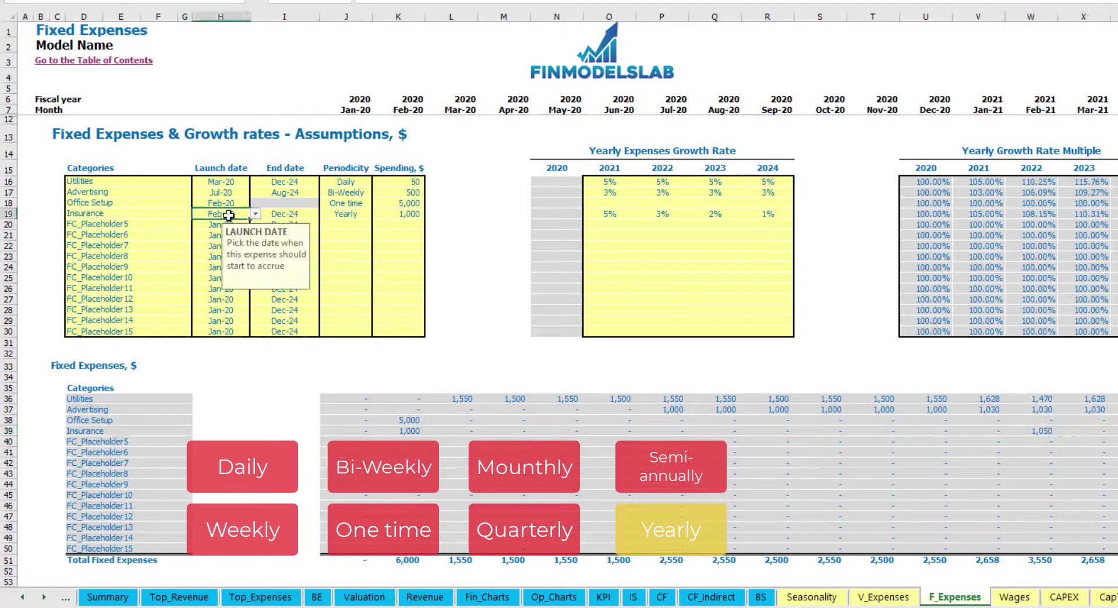
click(285, 213)
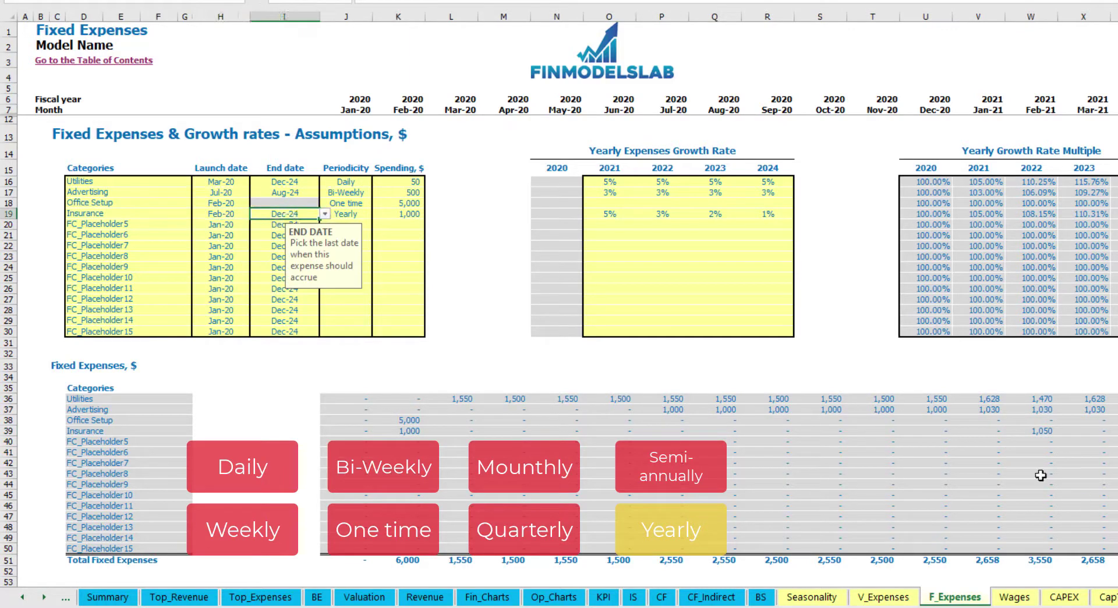
click(830, 332)
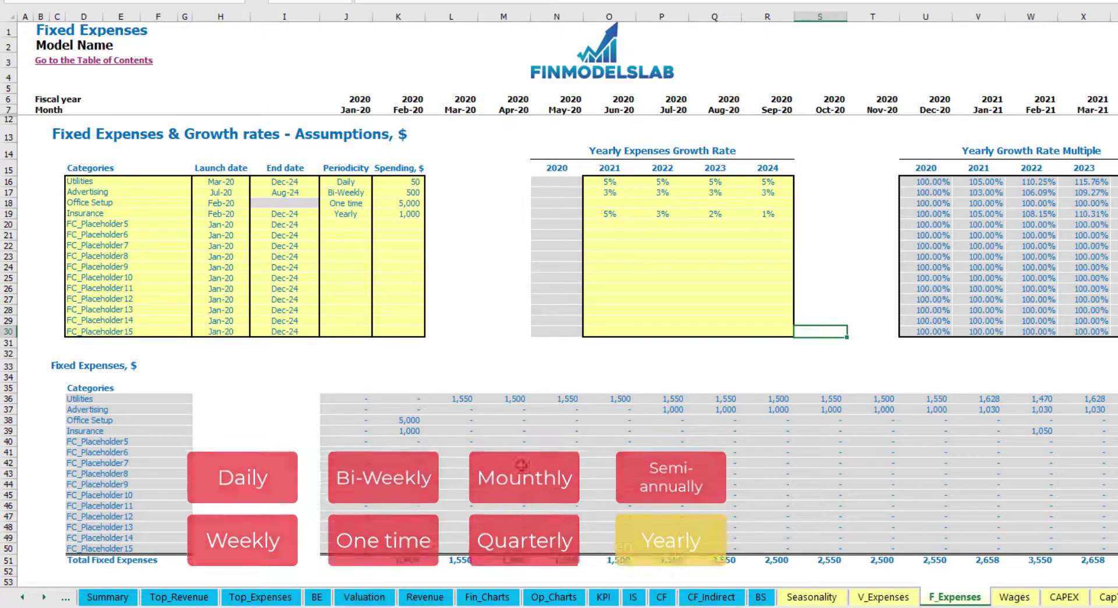
Review the monthly fixed expenses, and expand Total Fixed Expenses in the Income Statement to examine the individual category rows.
drag(344, 397, 1084, 544)
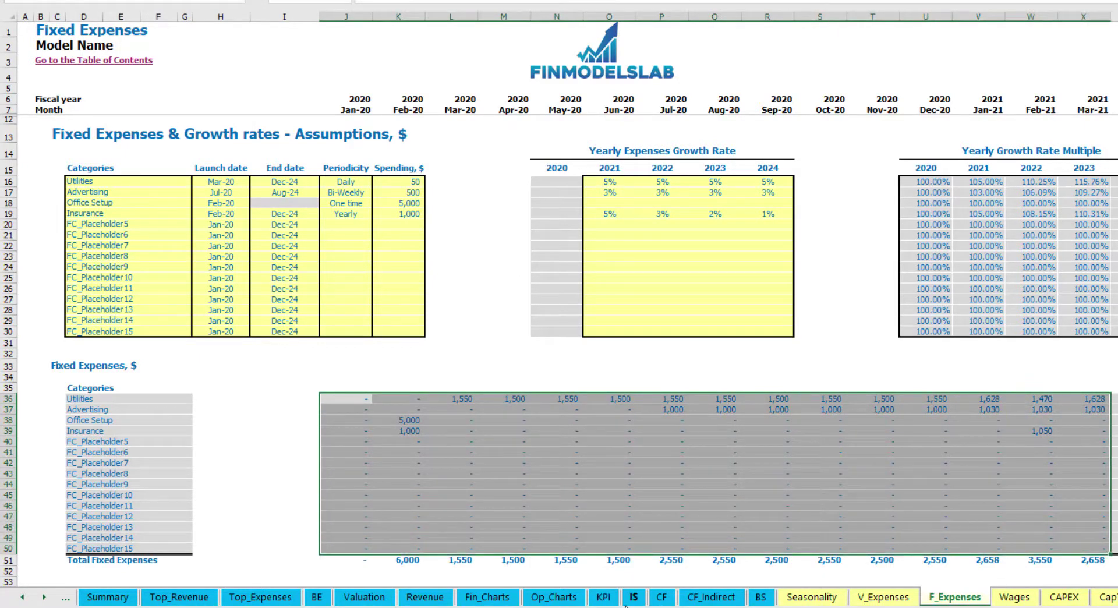
click(626, 603)
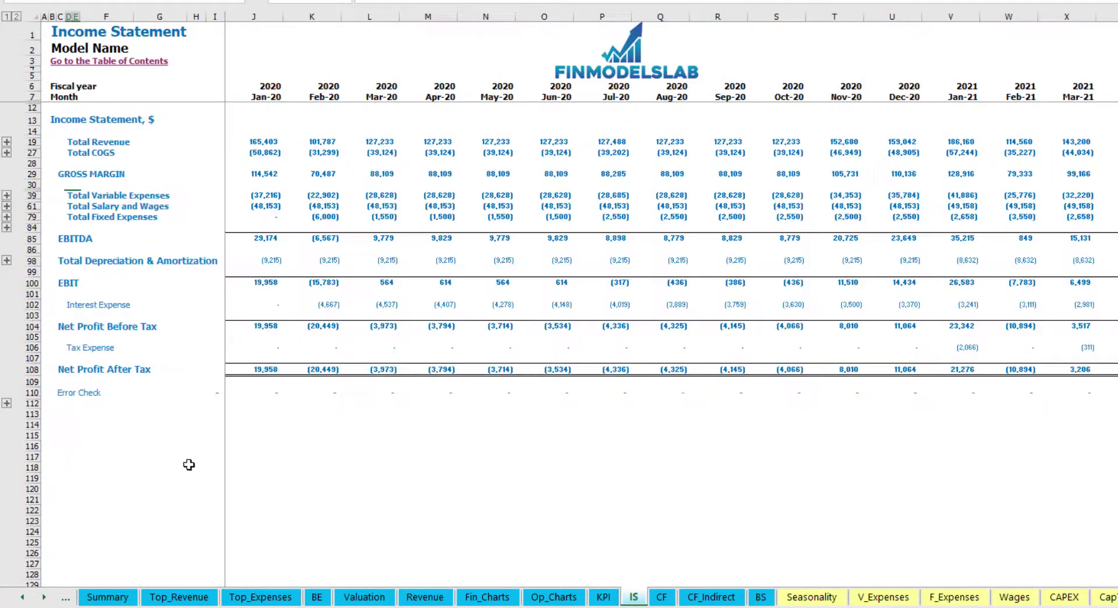
click(68, 217)
click(7, 217)
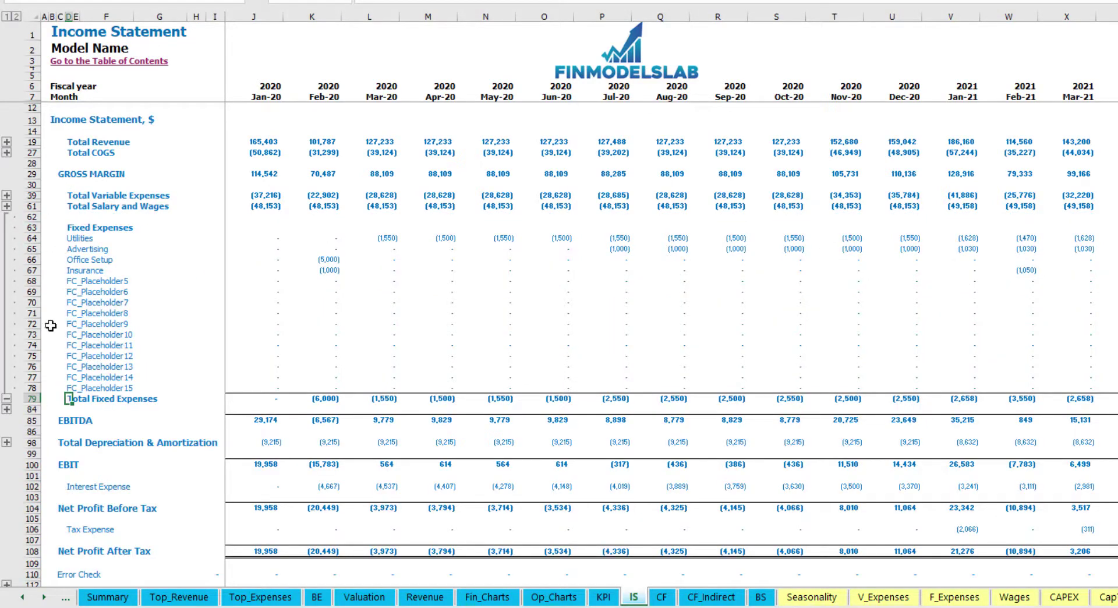
click(35, 239)
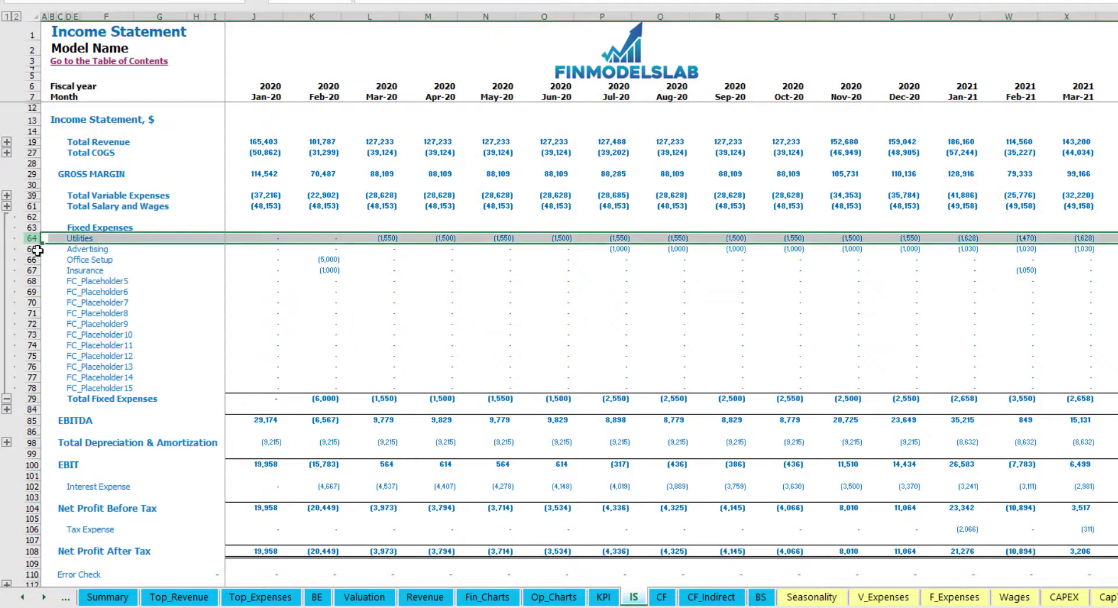
drag(38, 251, 37, 270)
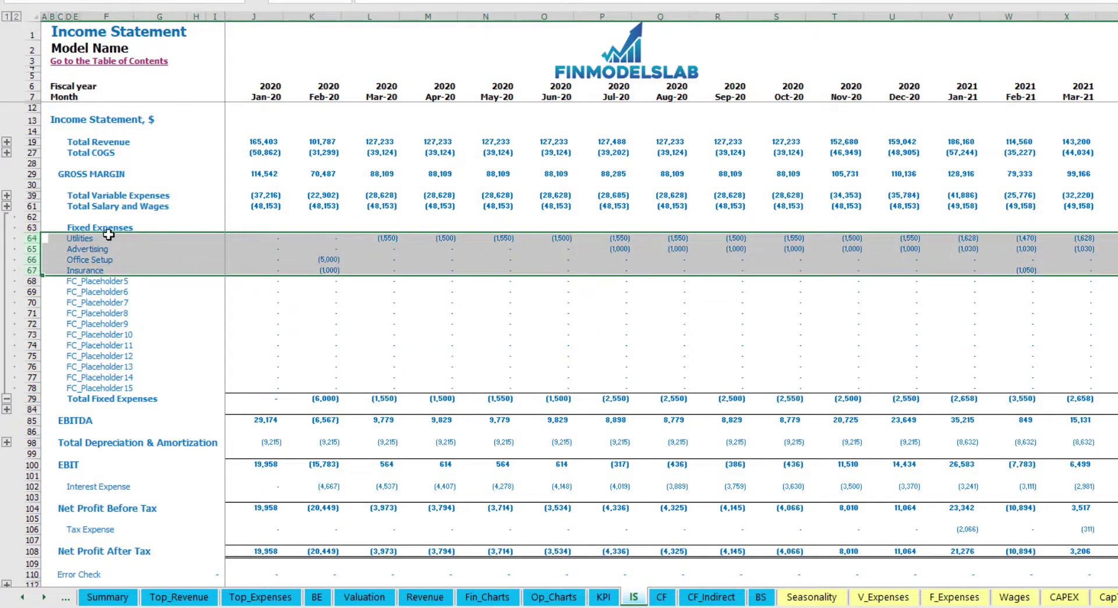
drag(75, 239, 79, 387)
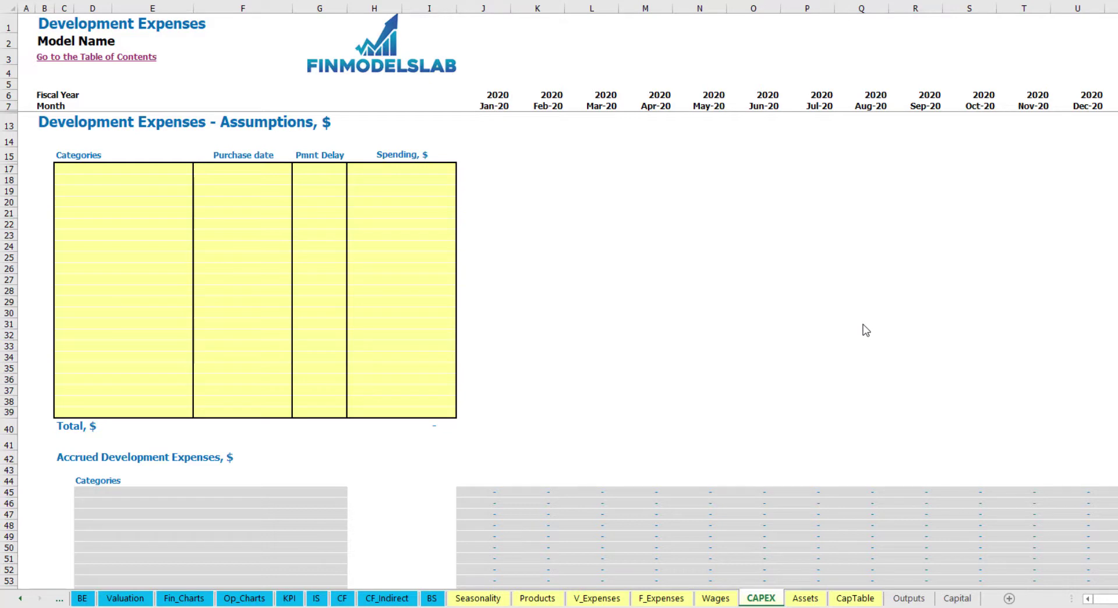
Add the CAPEX category Office dev with purchase date Feb-20 and spending of 10,000.
click(157, 169)
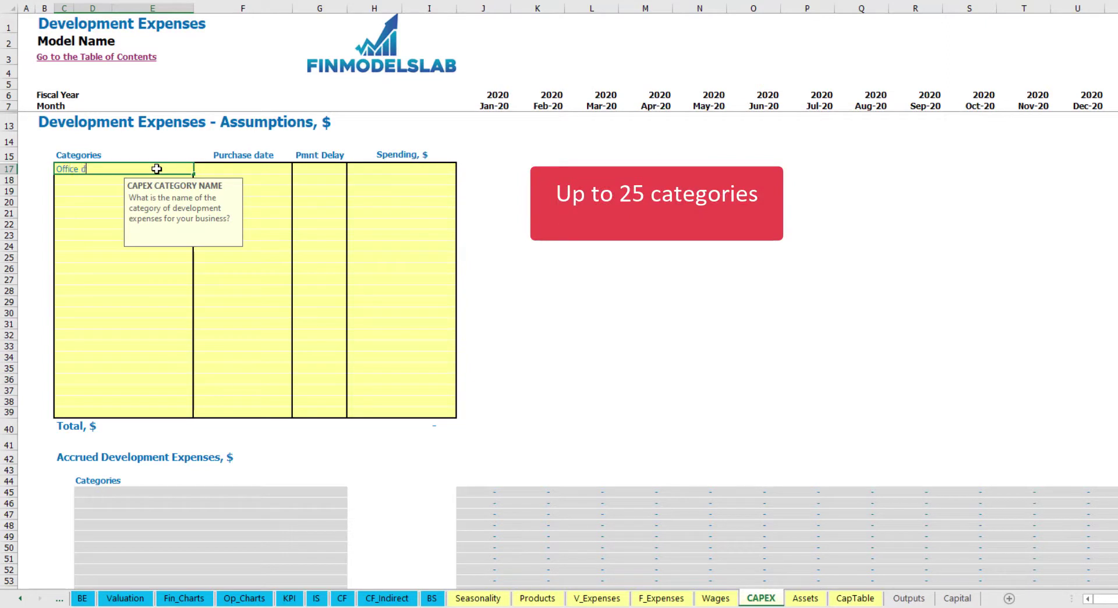
text(Office dev)
key(Return)
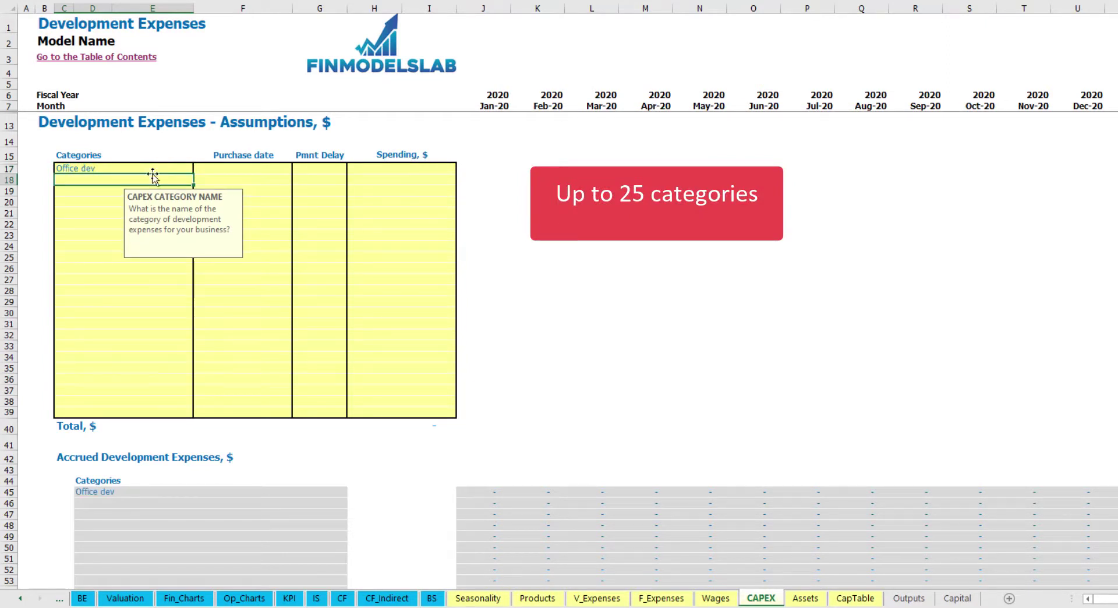
click(244, 169)
click(297, 168)
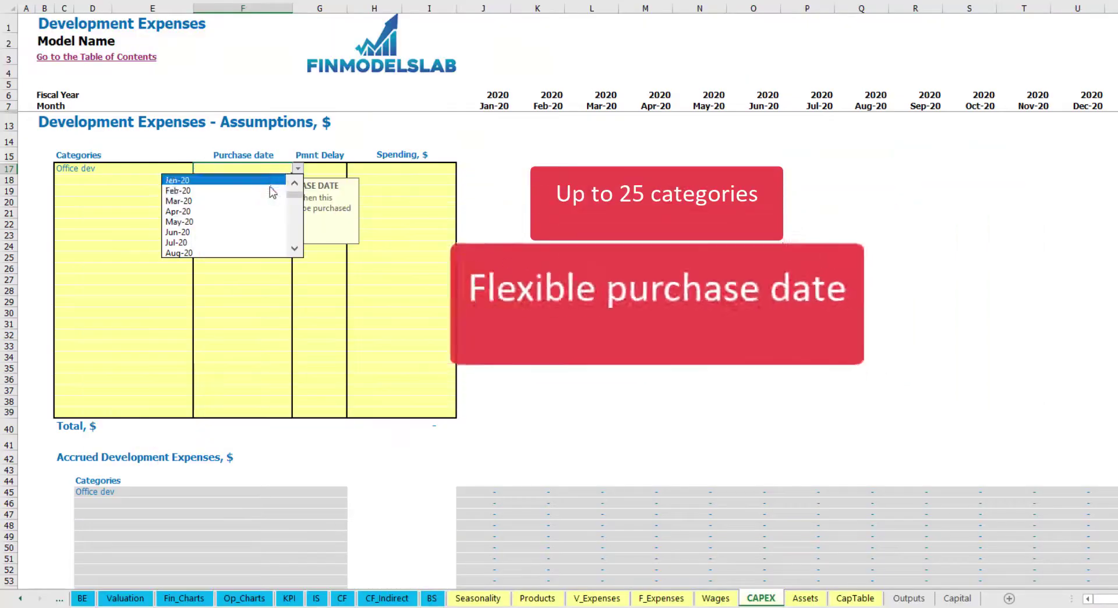
click(209, 188)
click(385, 166)
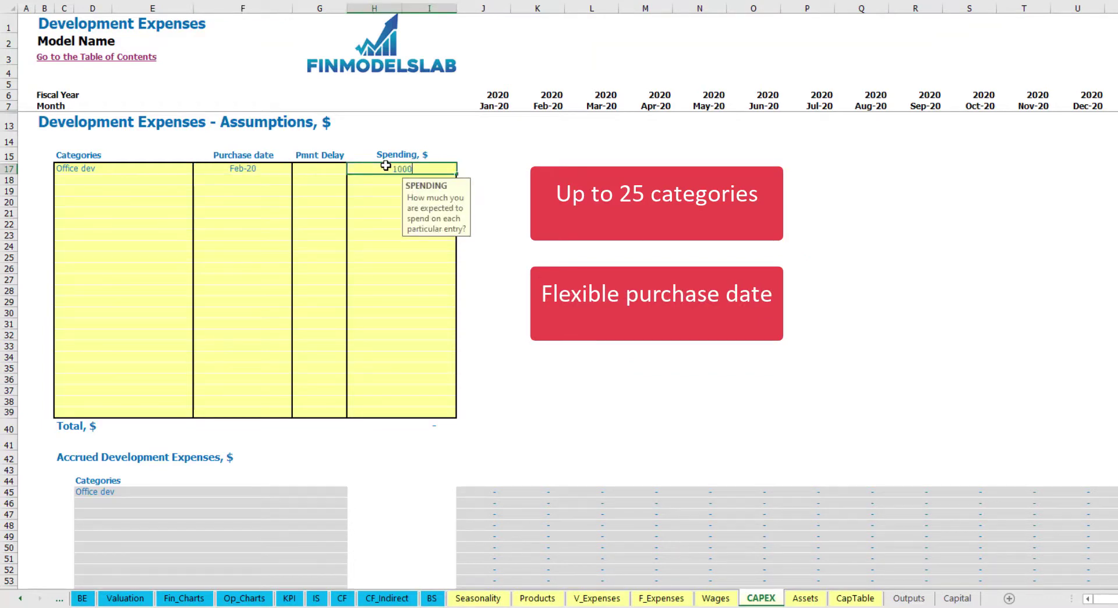
key(Return)
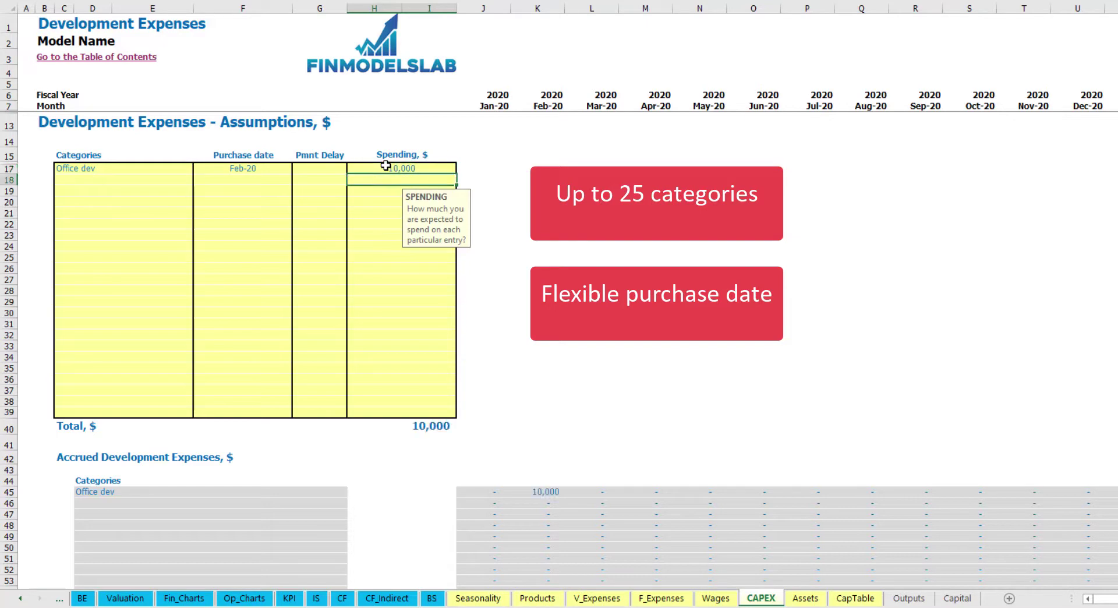
Set the payment delay of the Office dev category to 2M.
click(326, 169)
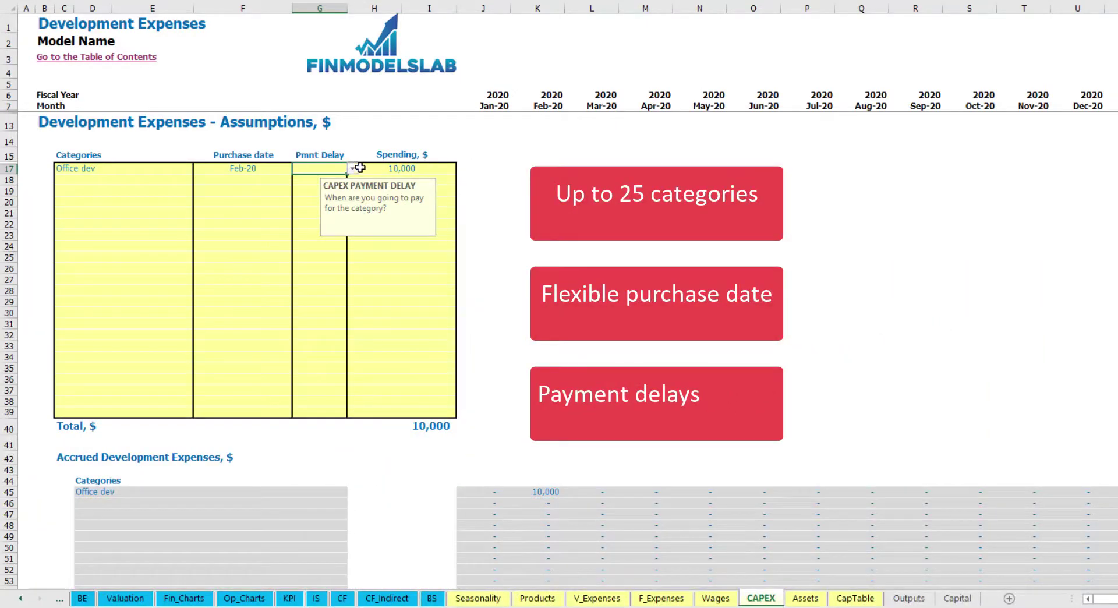
click(353, 169)
click(314, 201)
click(576, 205)
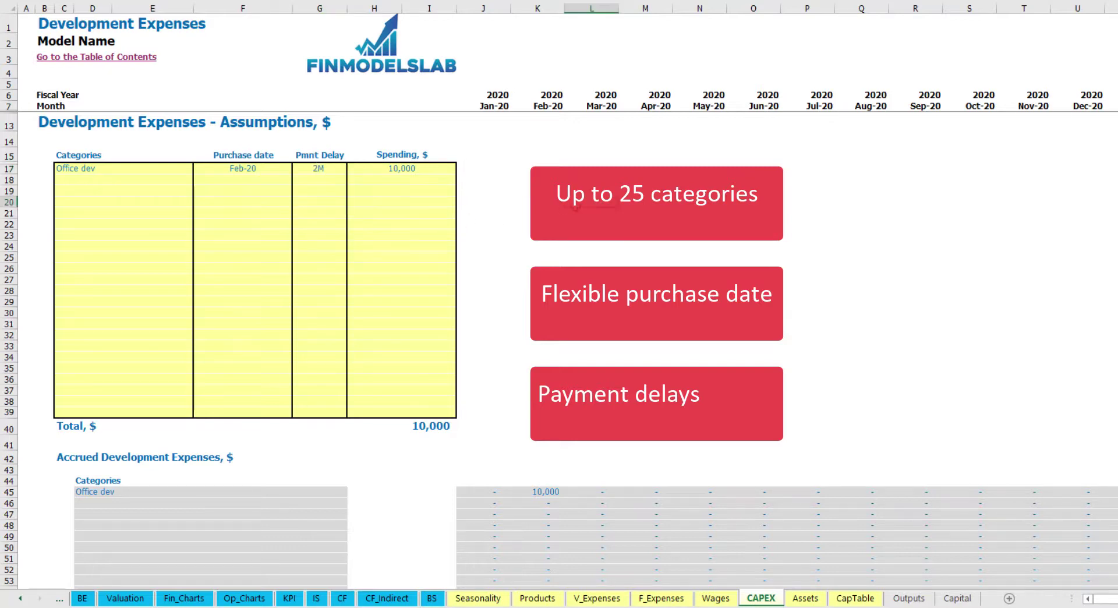
Check in which months the Office dev expense is accrued and paid, and review the CAPEX summary balances.
click(546, 493)
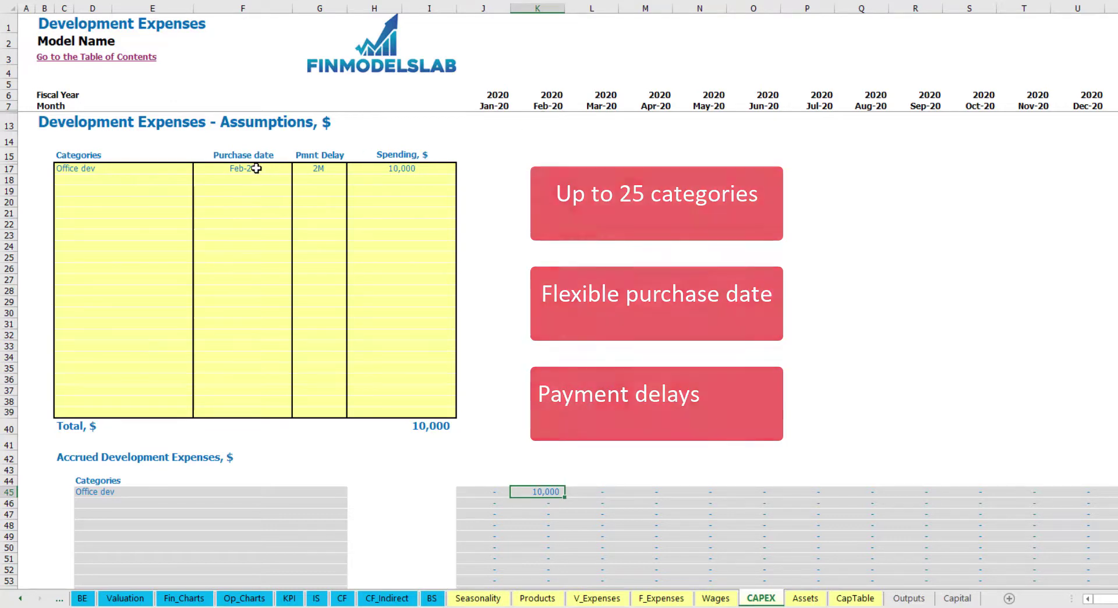
scroll(544, 260, down, 10)
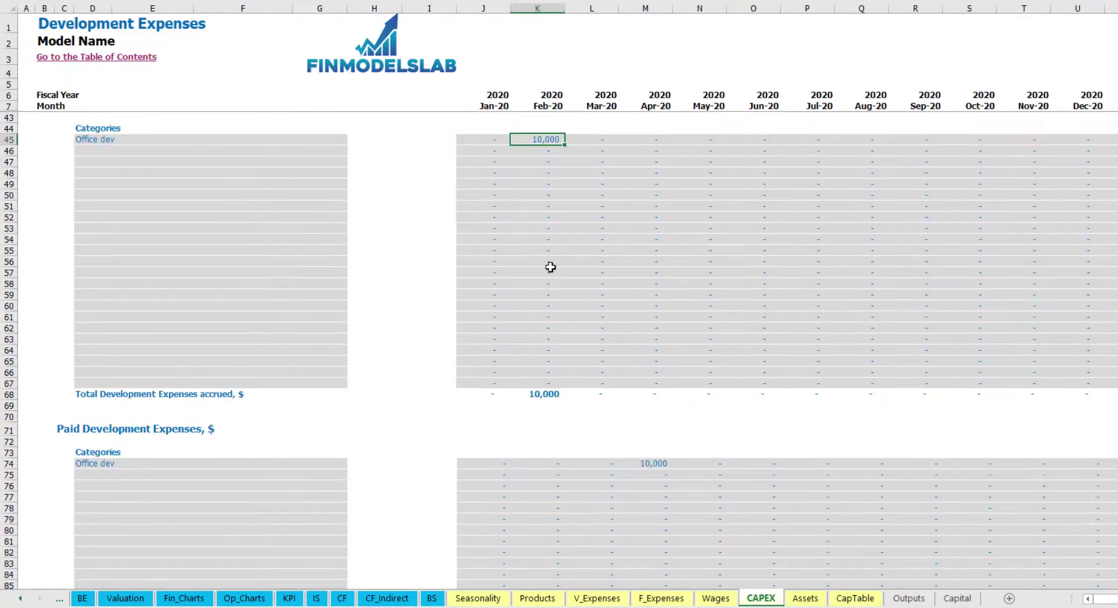
click(645, 466)
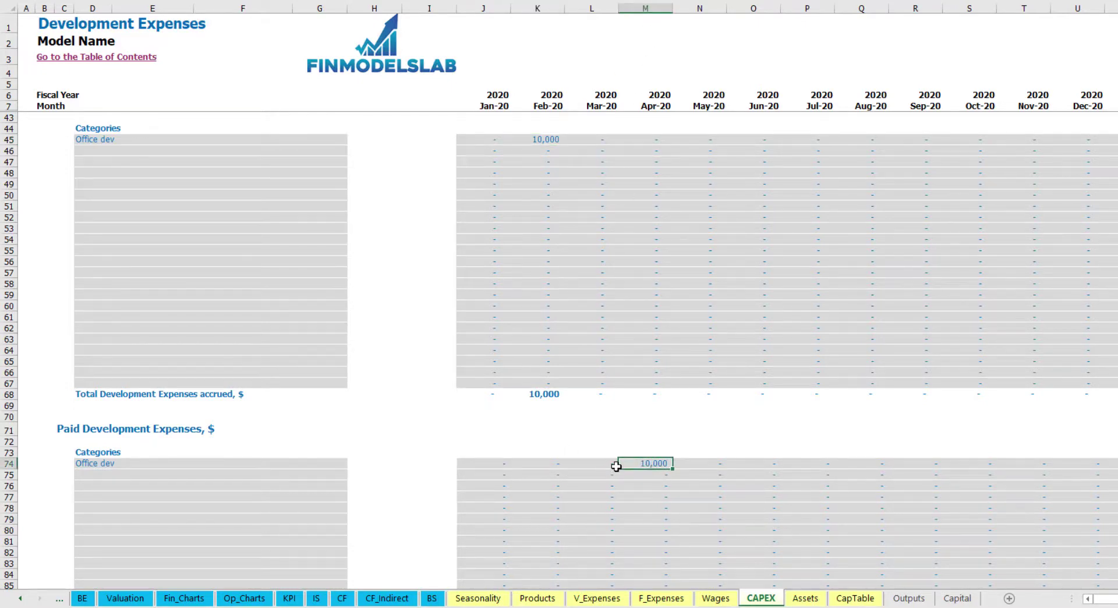
scroll(625, 463, down, 3)
scroll(626, 462, down, 10)
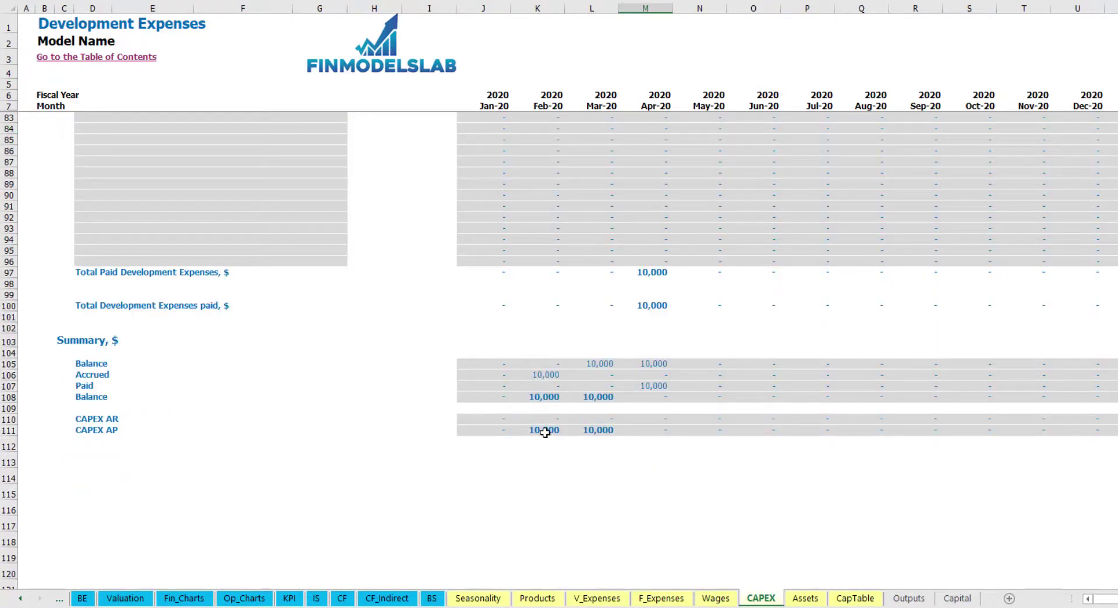
scroll(599, 347, up, 20)
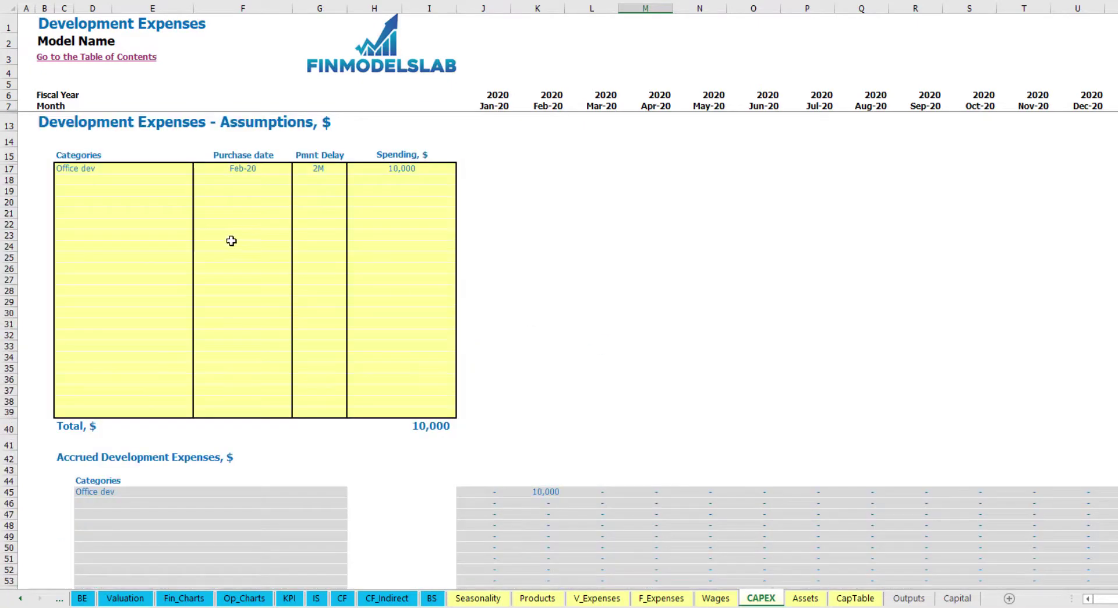
Add a second CAPEX category named Other dev exp with purchase date Mar-20.
click(103, 178)
text(Other dev)
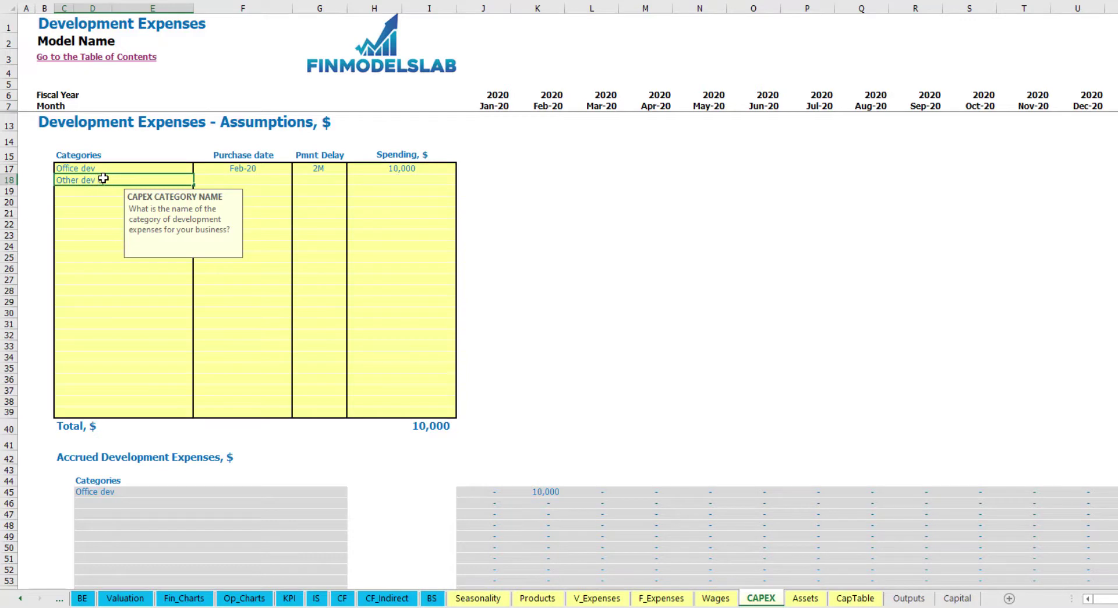
text( exp)
key(Return)
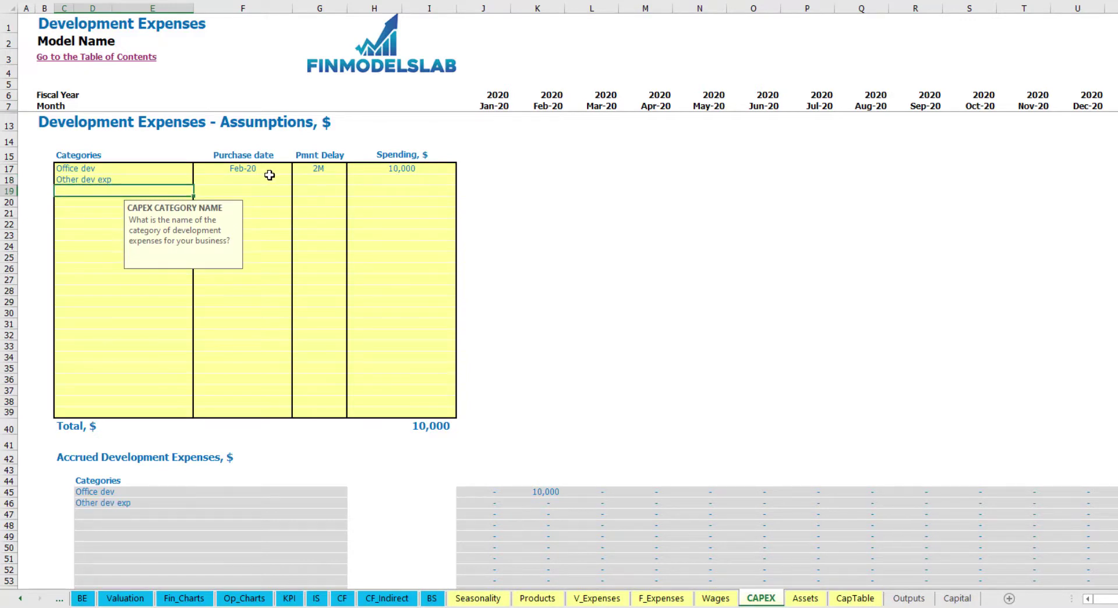
click(278, 180)
click(298, 180)
click(274, 211)
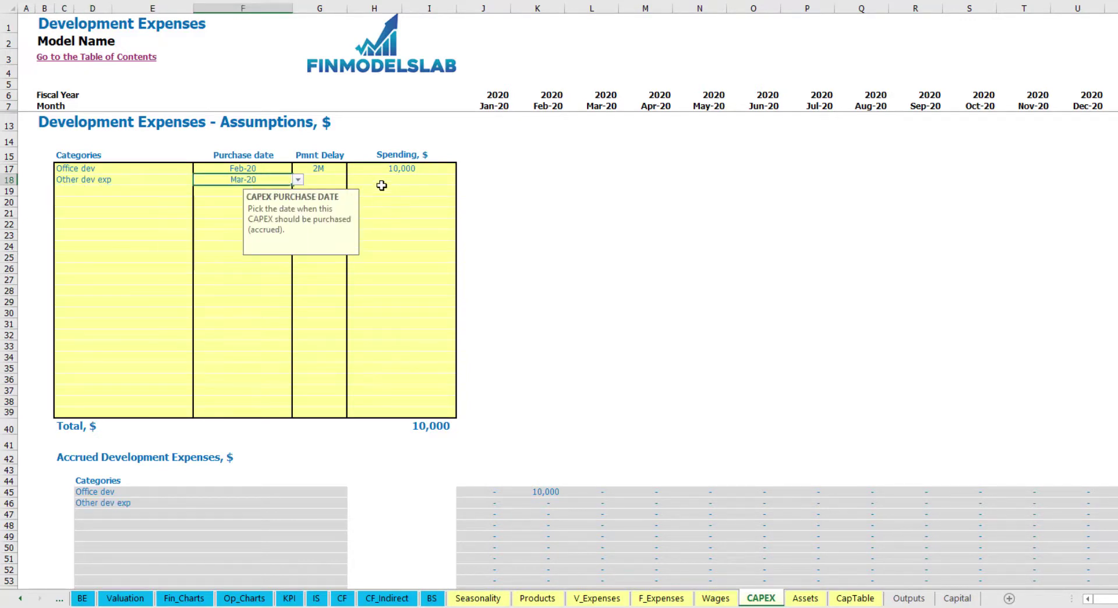
Set the spending of Other dev exp to 5,000 and its payment delay to 0M.
click(385, 183)
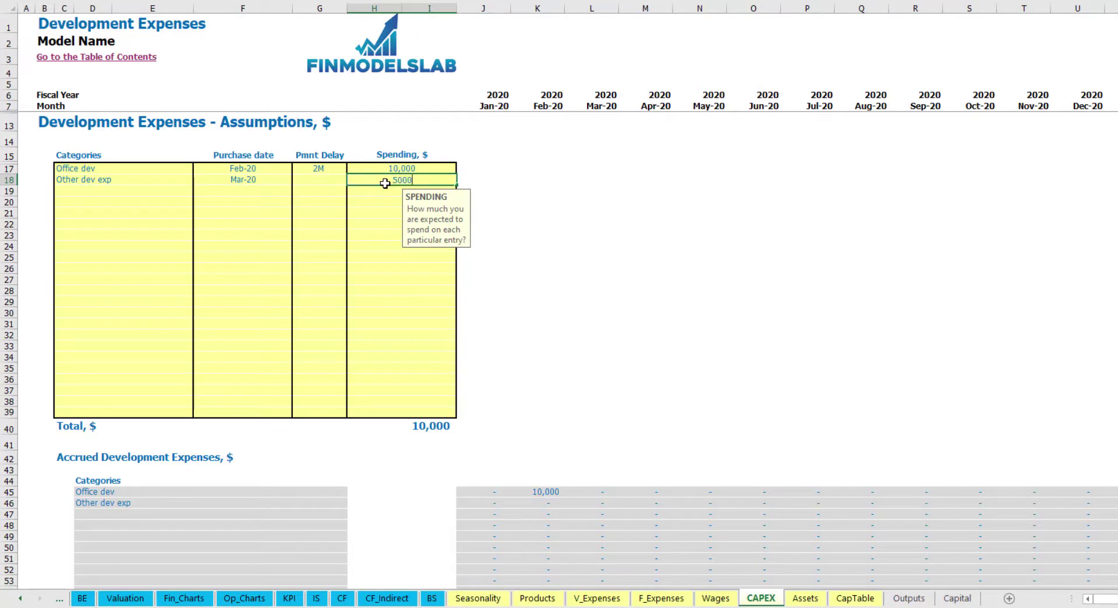
key(Return)
click(331, 183)
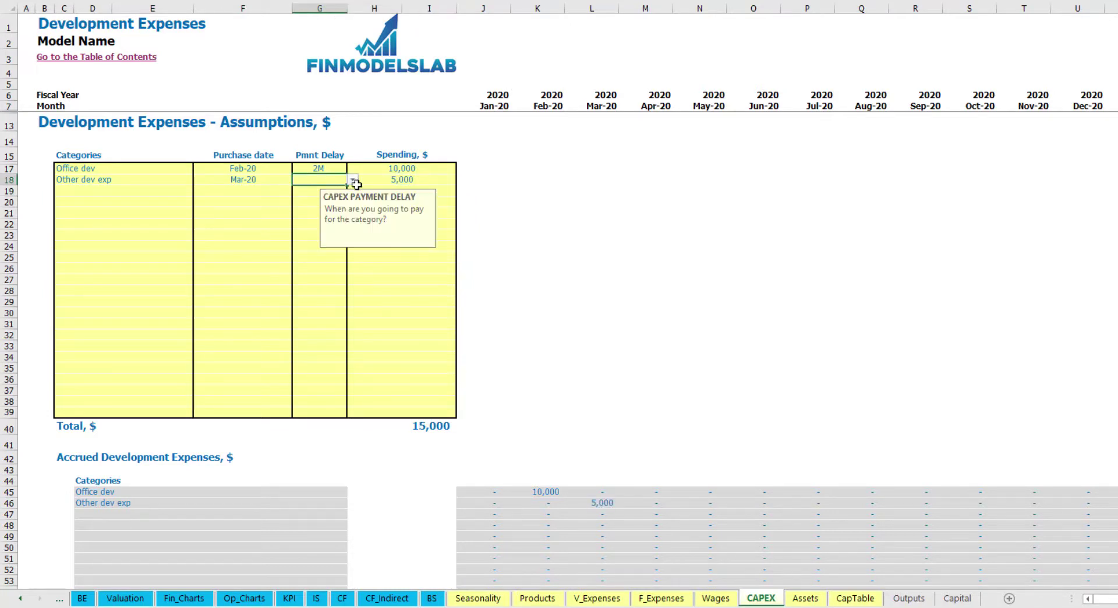
click(352, 180)
click(329, 198)
Compare the months in which Other dev exp is accrued and paid, and return to the CAPEX assumptions.
scroll(585, 462, down, 3)
click(601, 385)
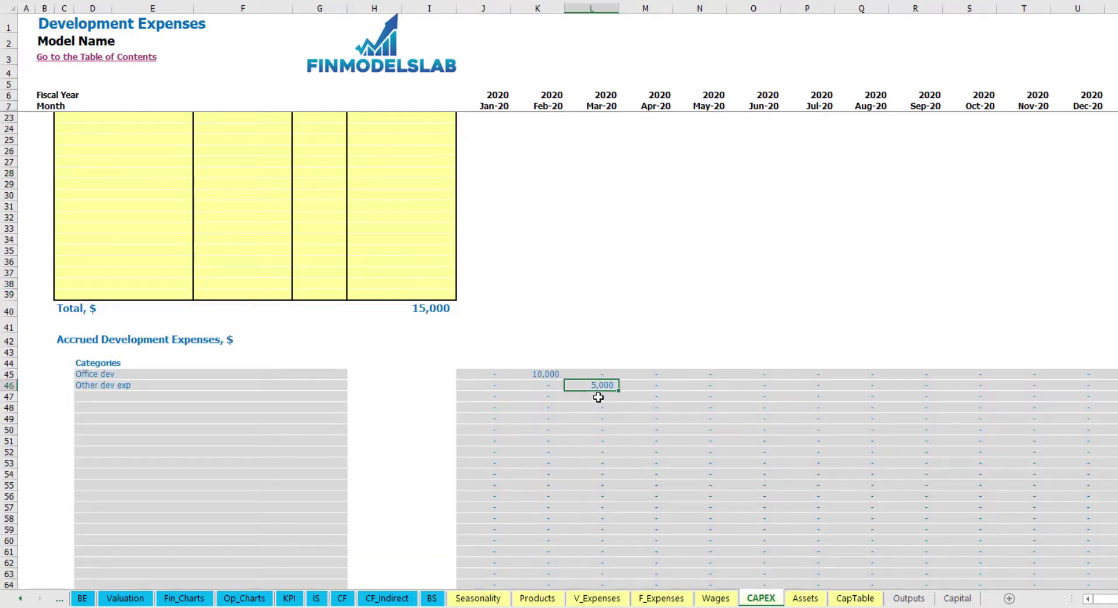
scroll(594, 386, down, 10)
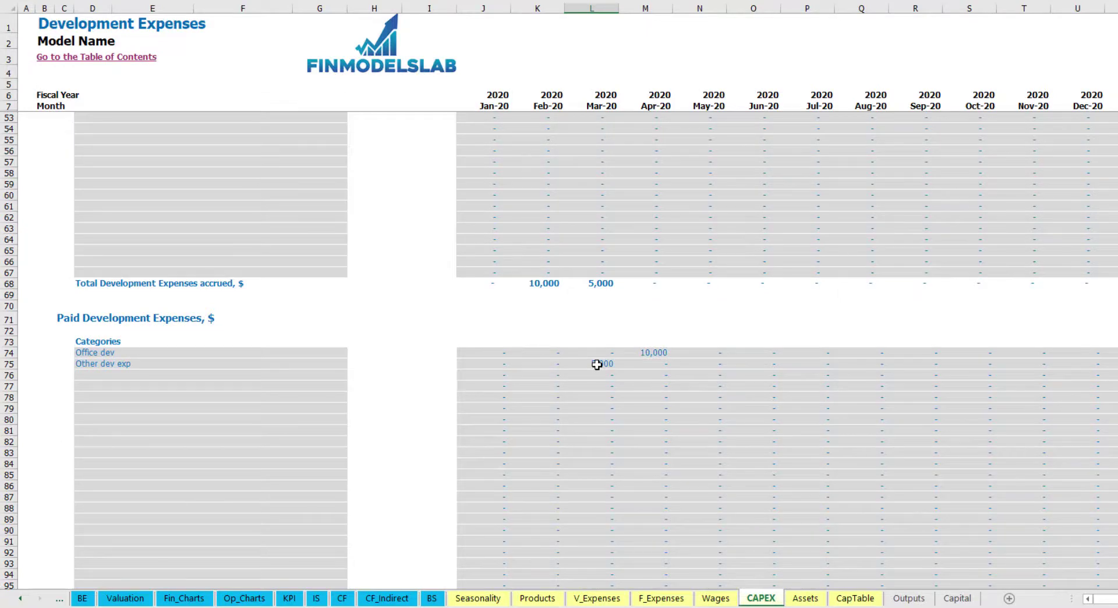
scroll(596, 364, up, 13)
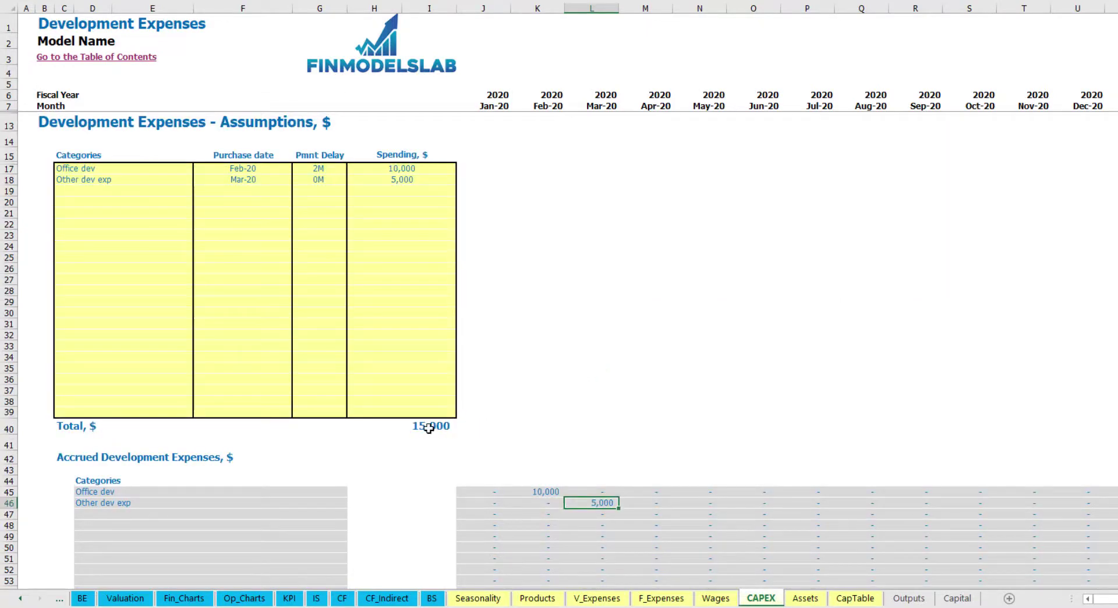
Examine the book depreciation, capital expenditure and closing net book value of Development Expenses on the Assets sheet.
click(805, 598)
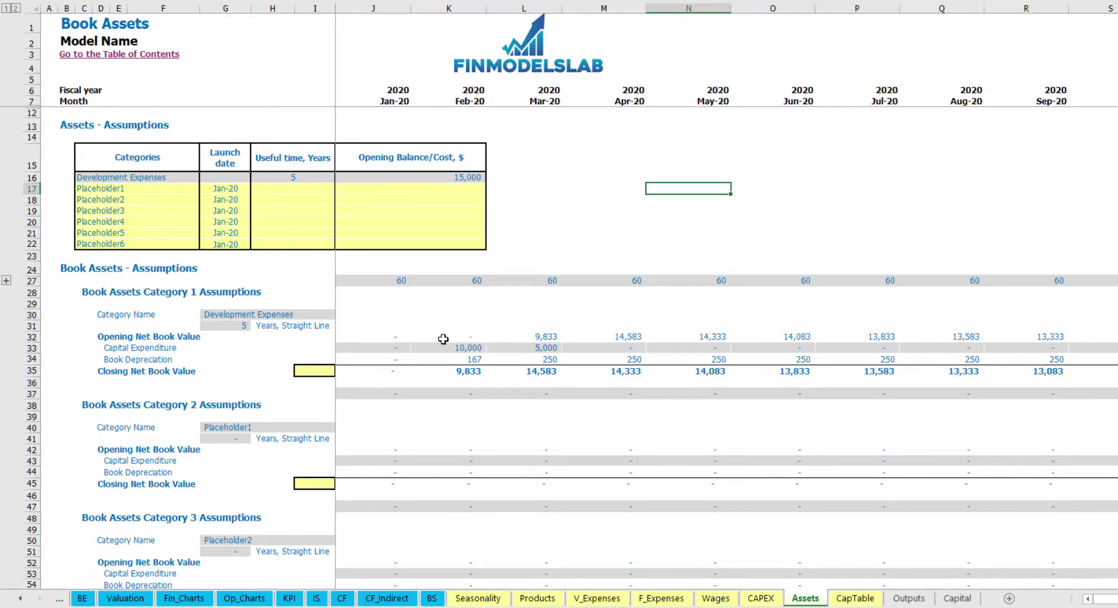
click(28, 358)
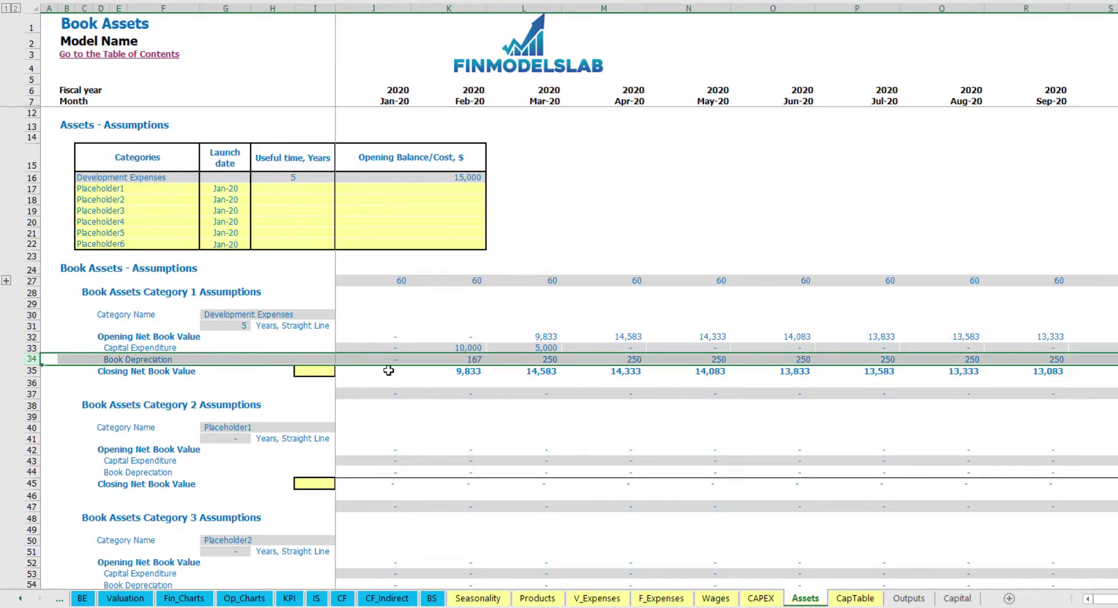
click(372, 348)
drag(448, 356, 666, 347)
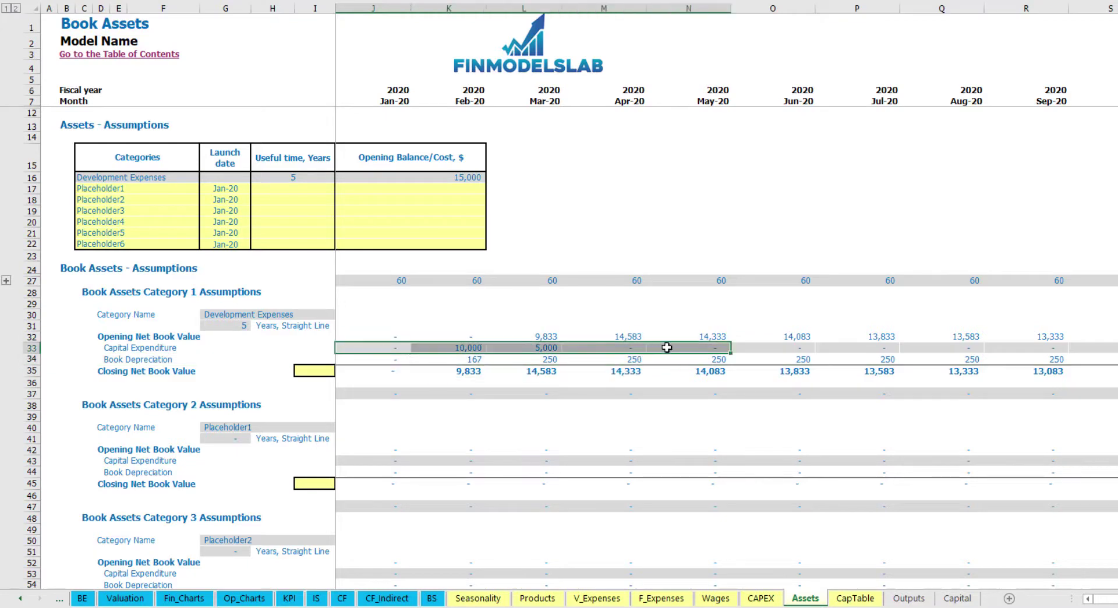
drag(395, 373, 739, 375)
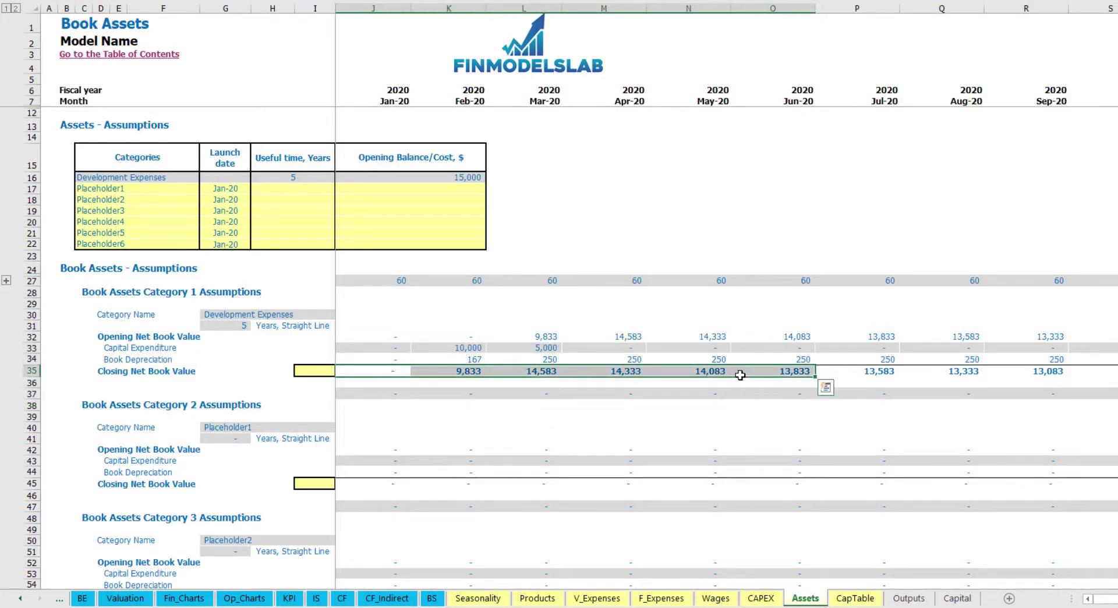
Add an asset category named Other assets with a useful time of 10 years and an opening balance/cost of 25,000.
click(155, 184)
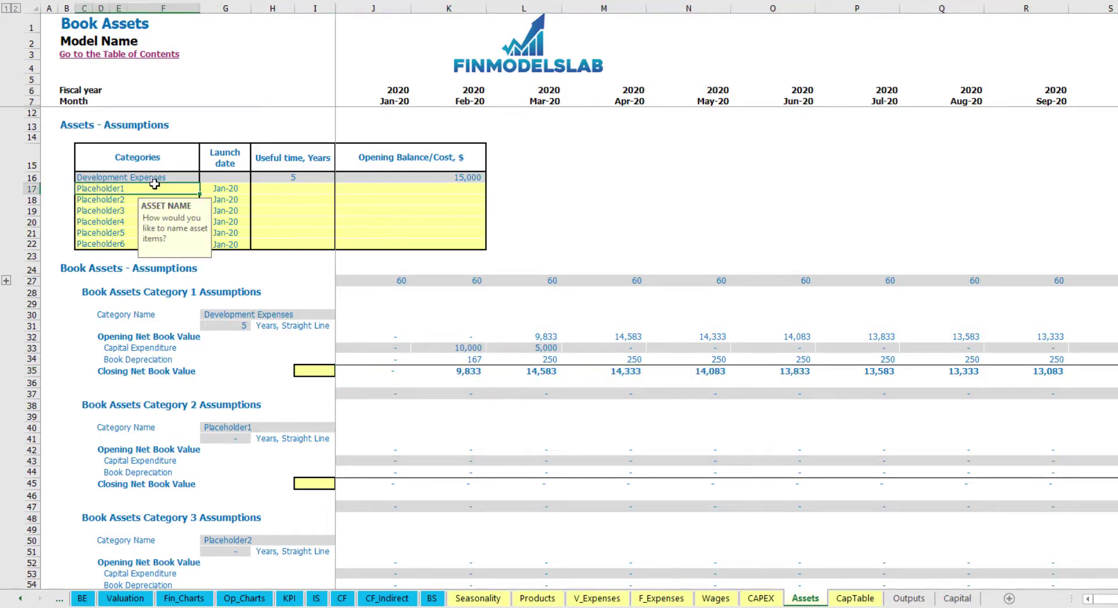
text(Other assets)
key(Return)
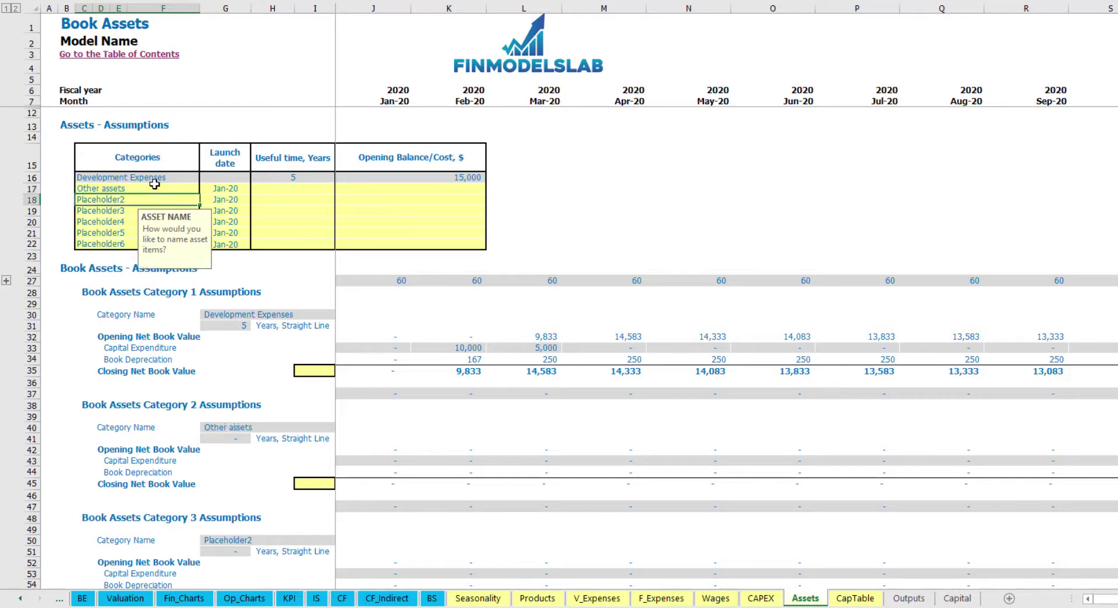
click(322, 187)
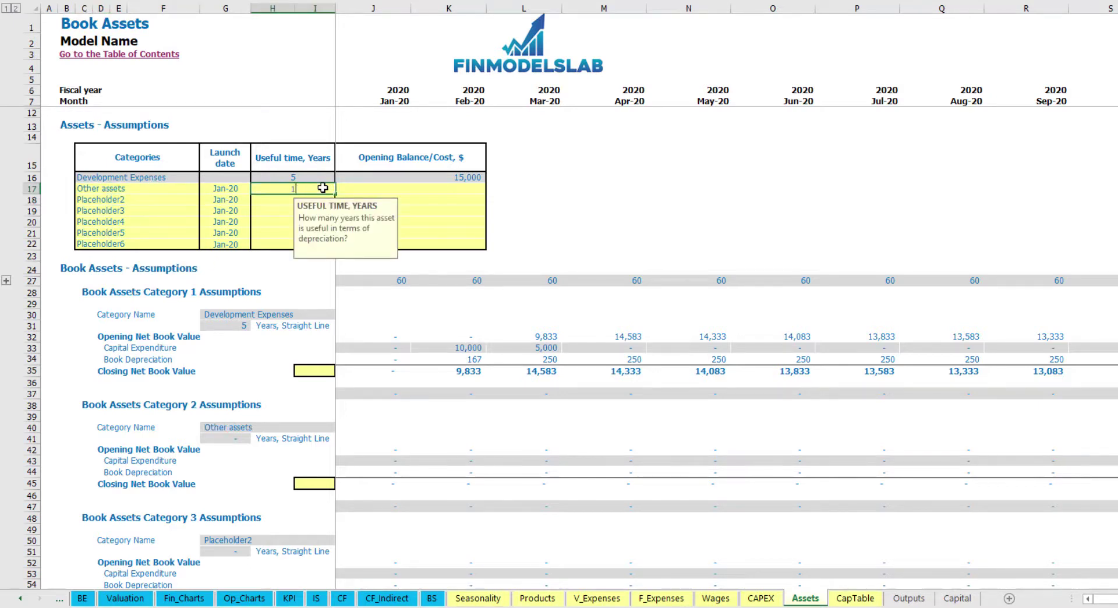
click(413, 190)
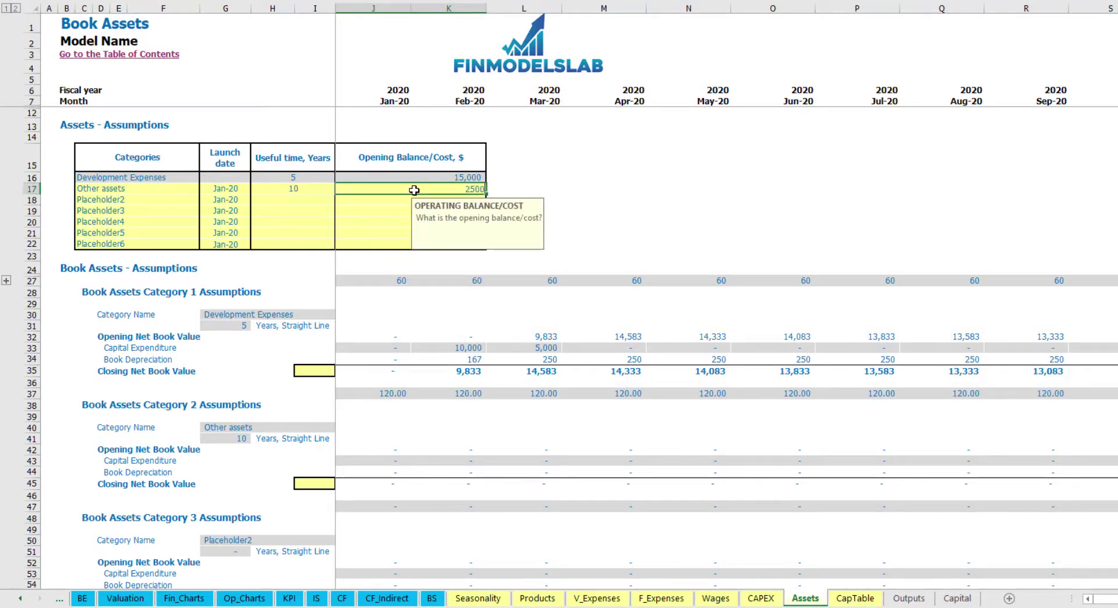
text(25000)
key(Return)
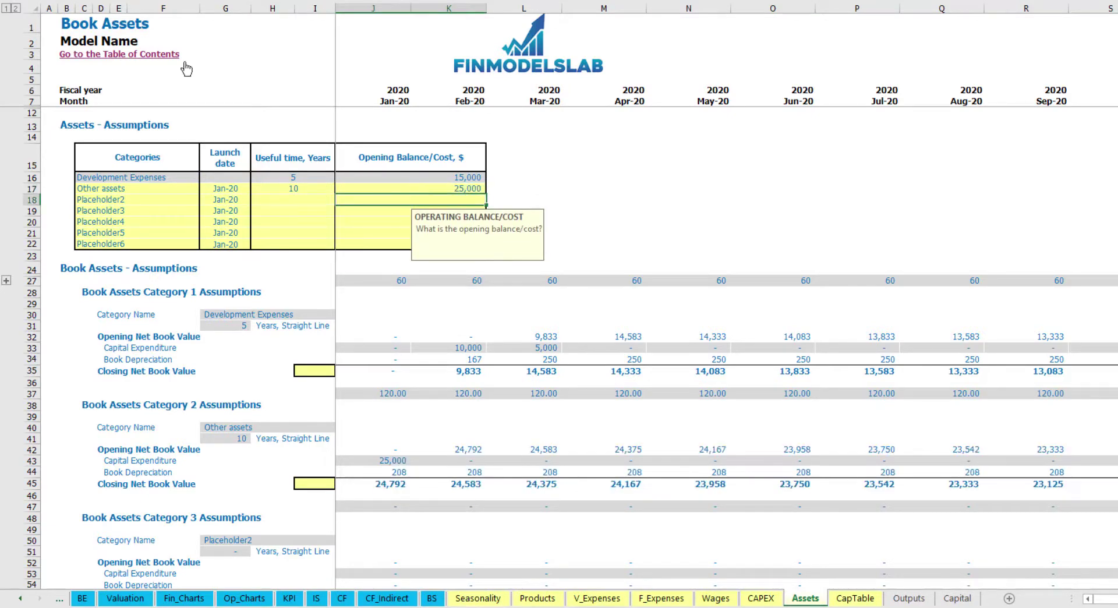
Set the launch date of Other assets to Apr-20 and check its monthly capital expenditure, depreciation and closing net book value.
click(238, 190)
click(255, 190)
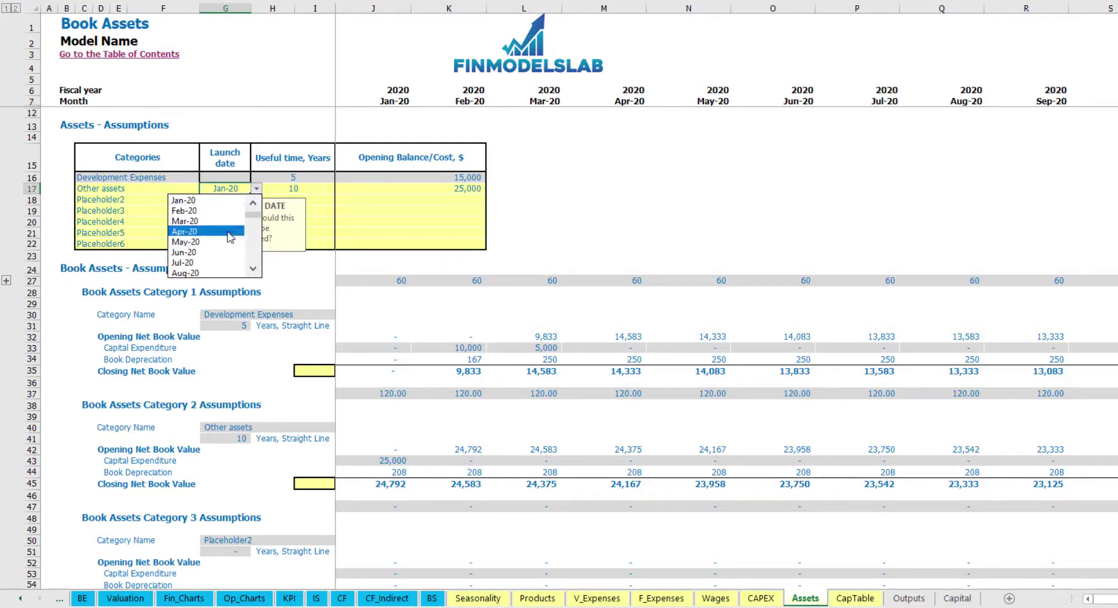
click(228, 233)
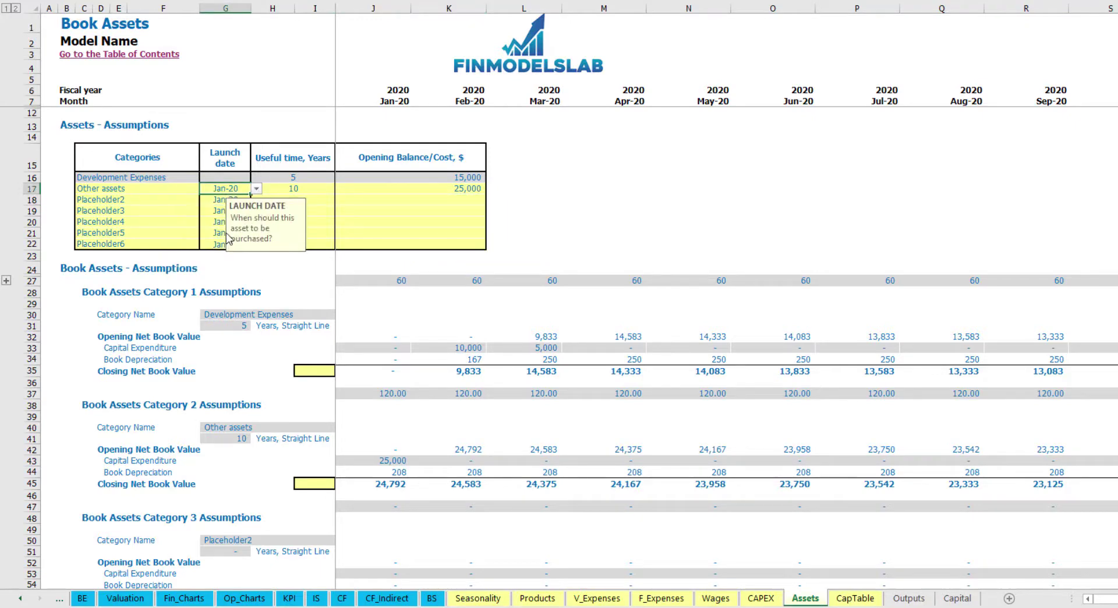
click(628, 463)
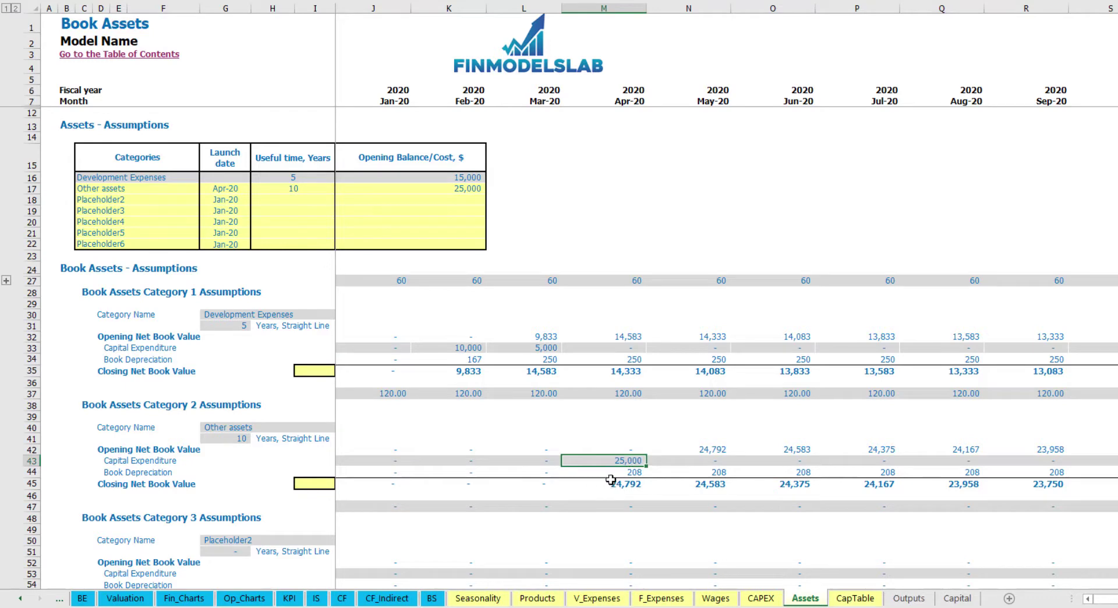
drag(634, 471, 856, 469)
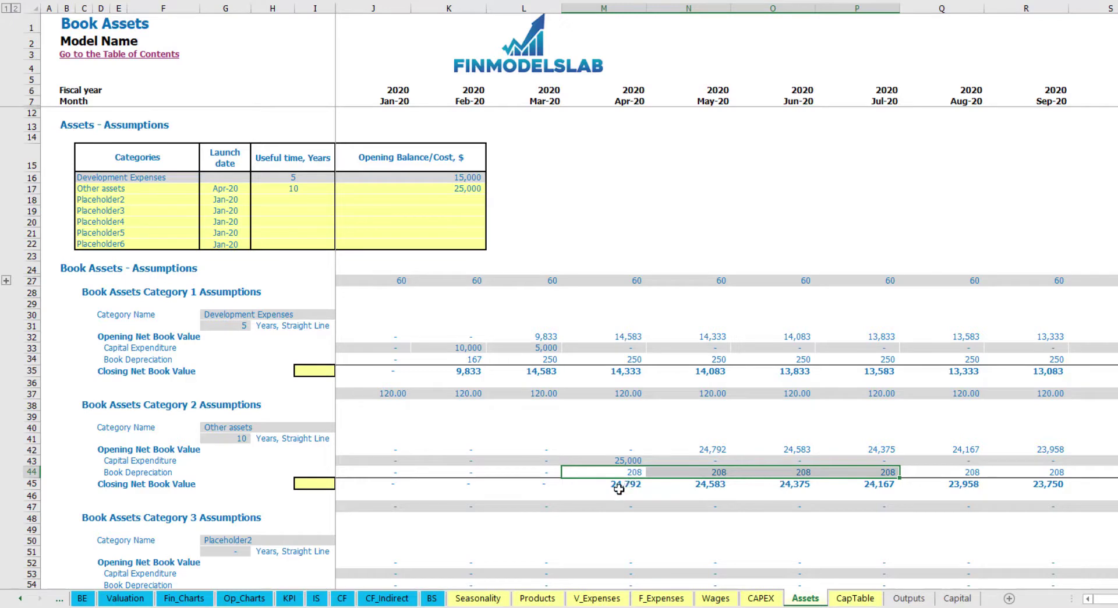
drag(635, 486, 912, 483)
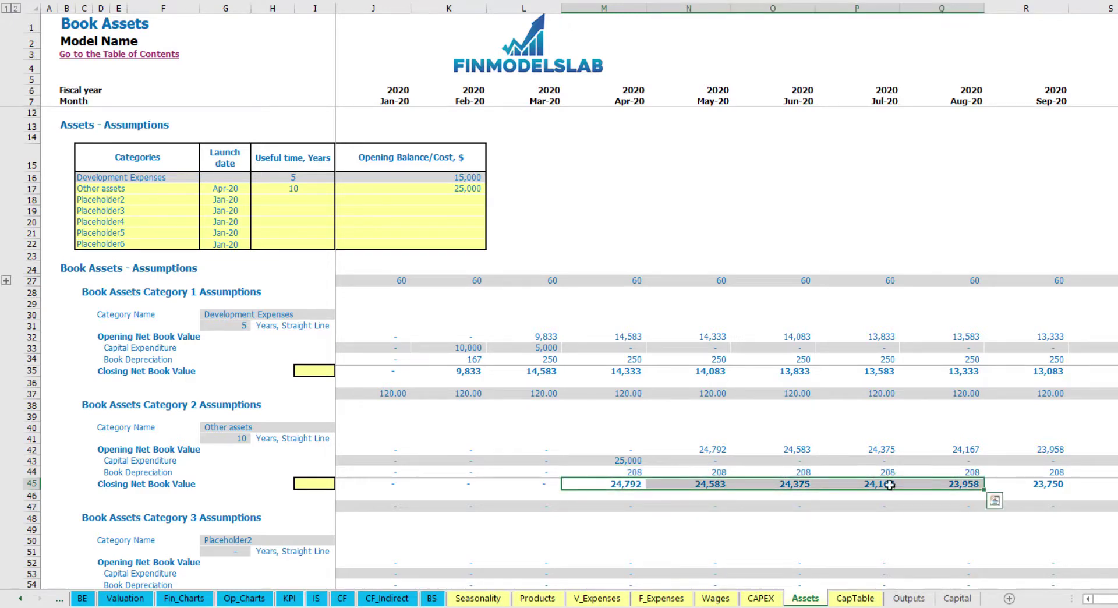
Examine depreciation on the income statement, capital expenditure on the cash flow statement, and fixed assets, CAPEX prepayment and CAPEX payable on the balance sheet.
click(317, 598)
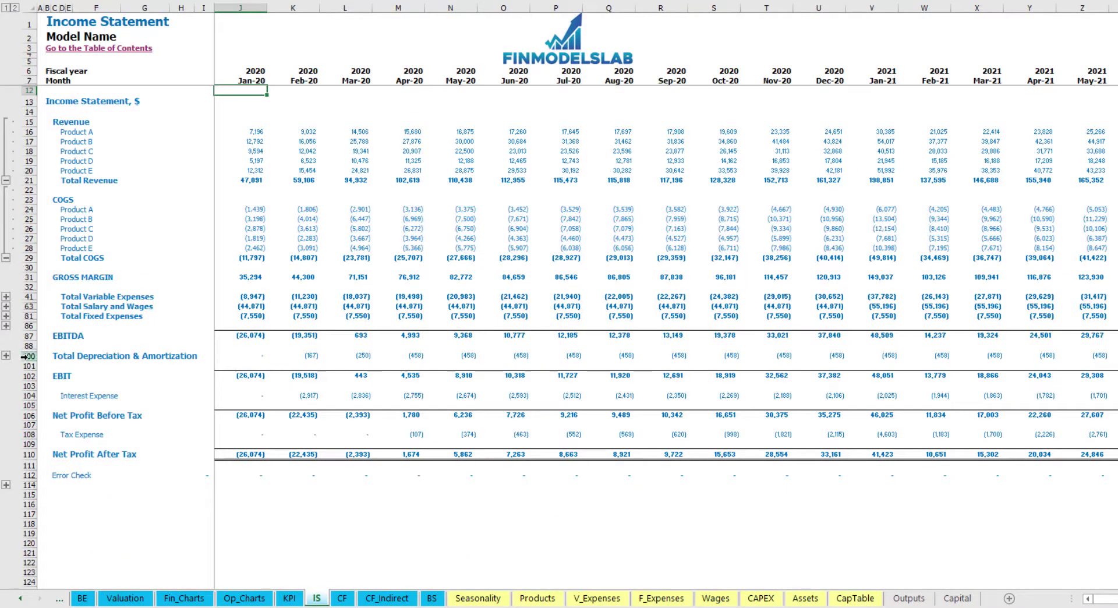
click(343, 598)
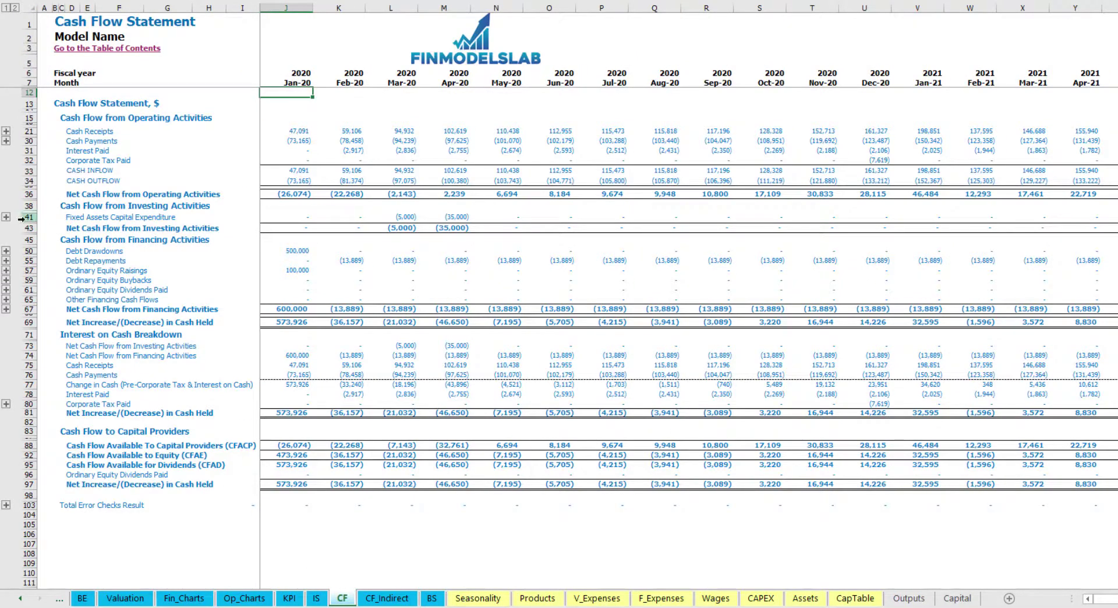
click(430, 599)
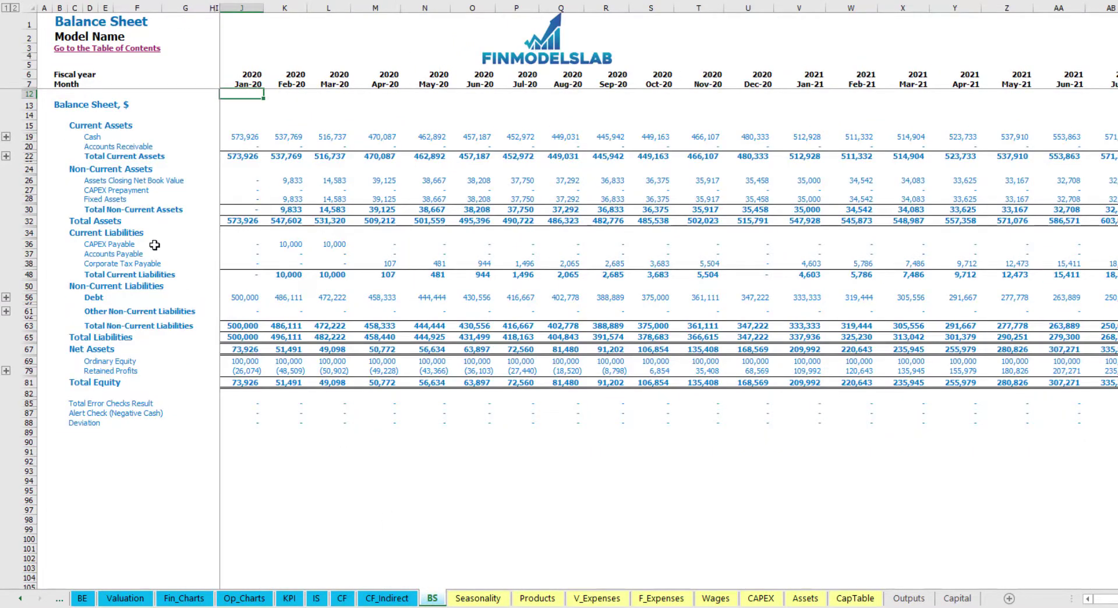
click(30, 198)
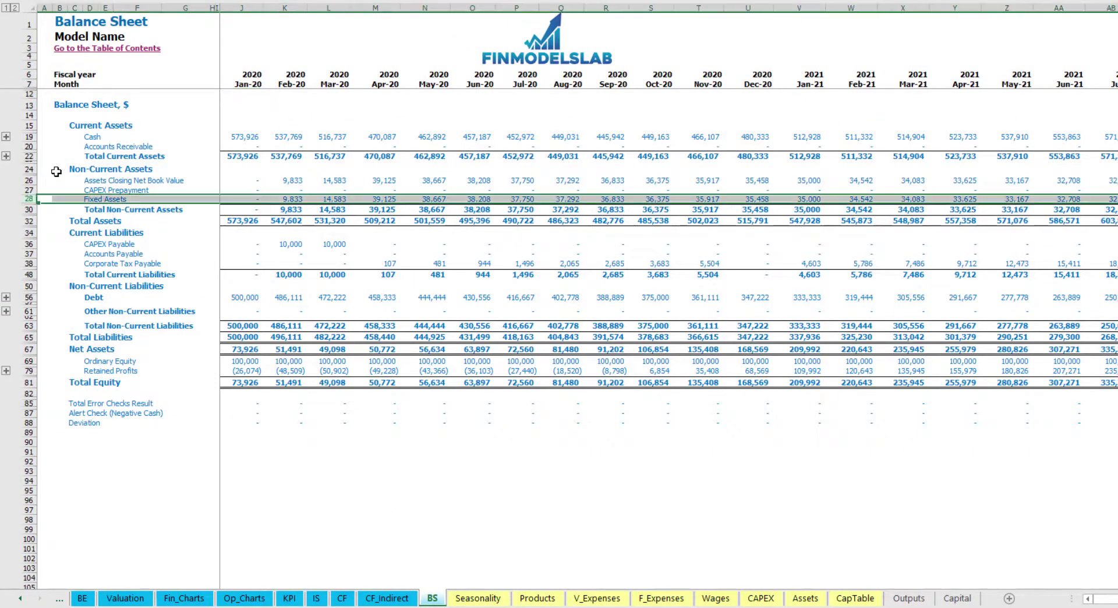
click(26, 190)
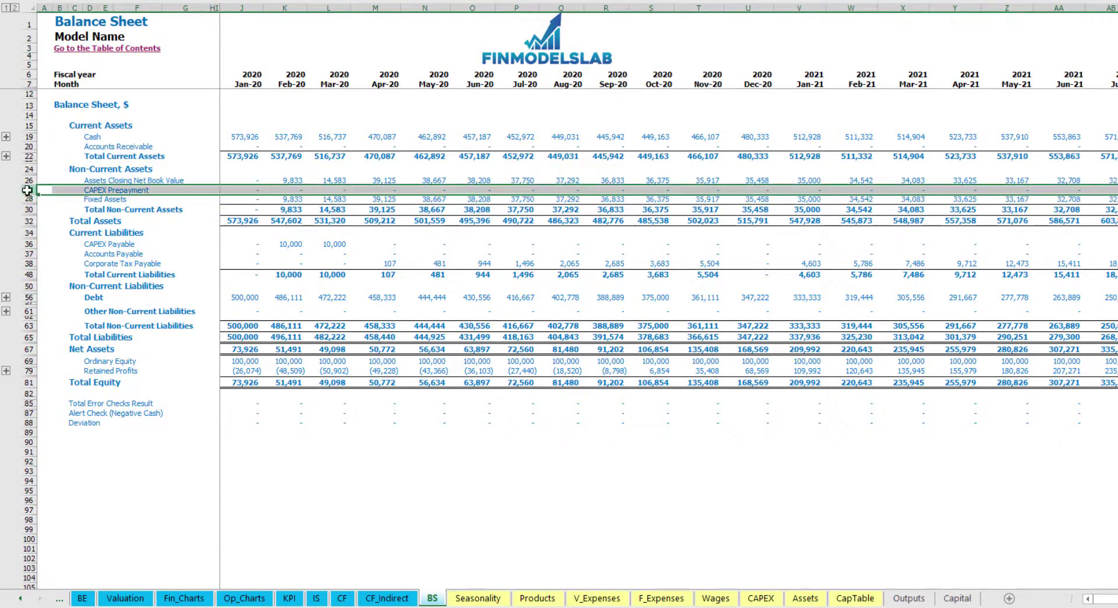
click(31, 243)
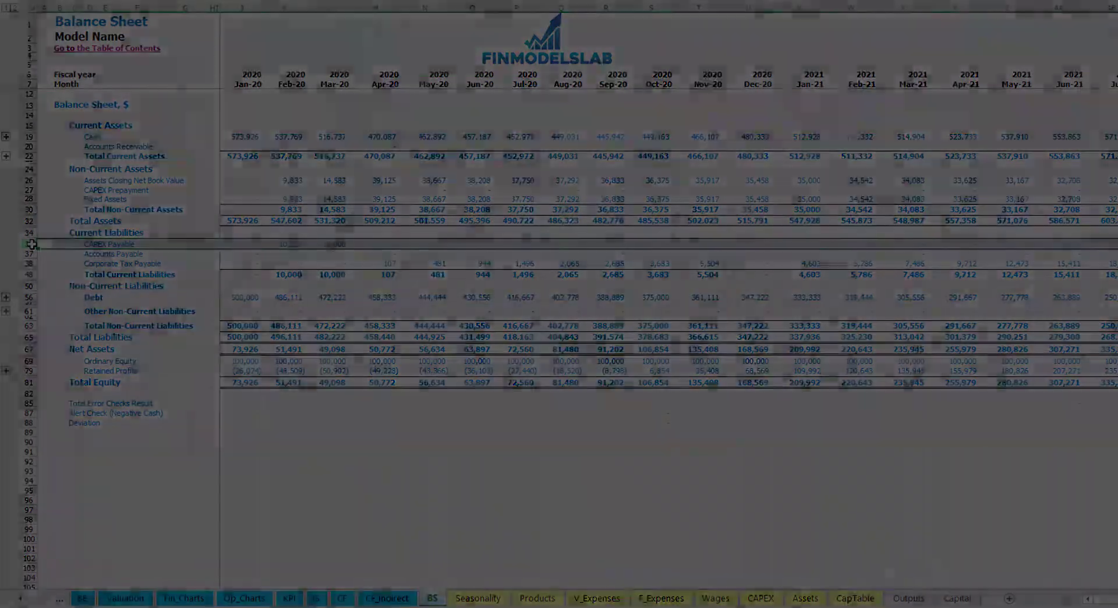
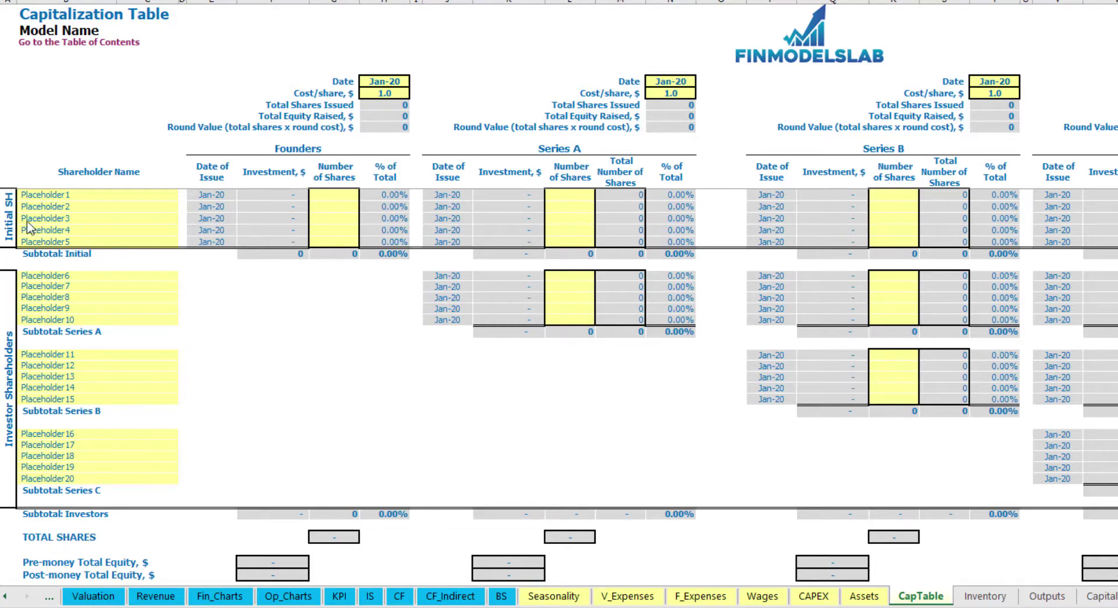
Name the first two initial shareholders in the capitalization table Founder 1 and Founder 2.
click(49, 193)
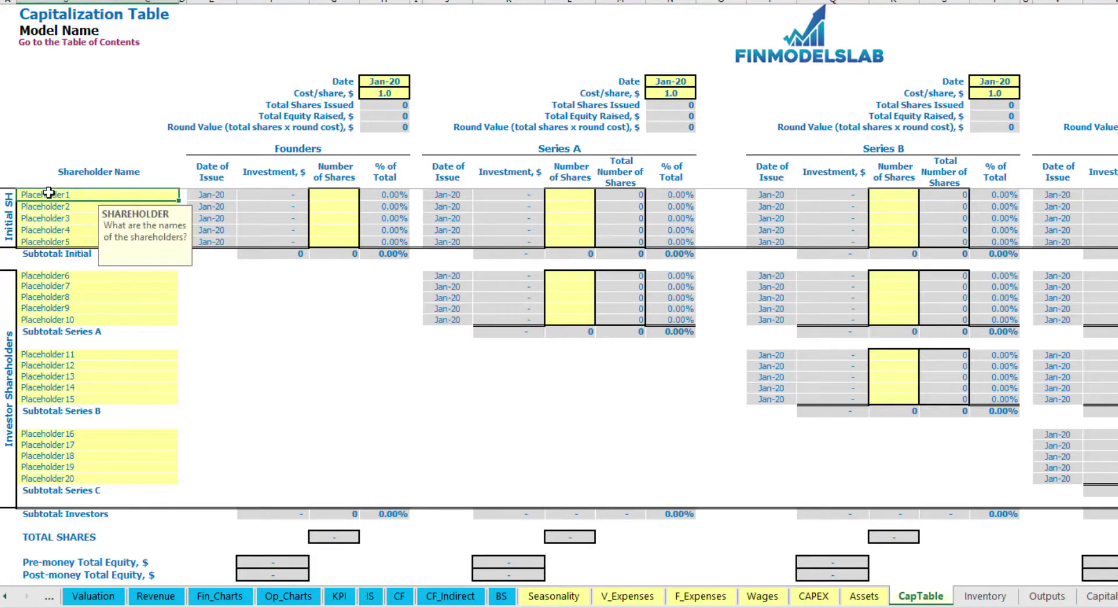
text(Founder1)
key(Return)
key(Up)
key(ctrl+c)
key(Down)
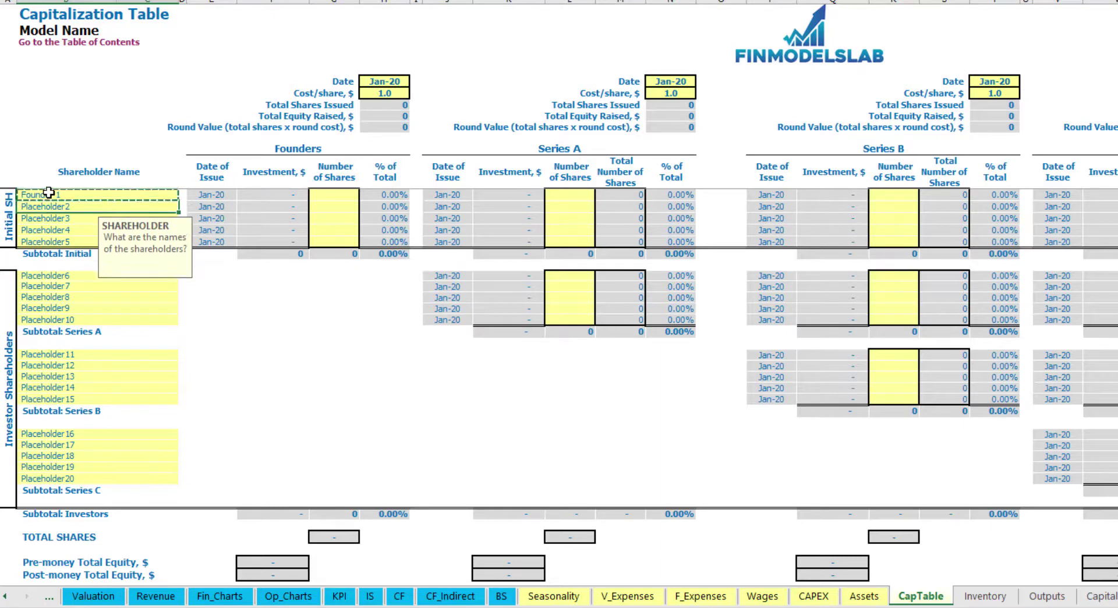
key(ctrl+v)
key(F2)
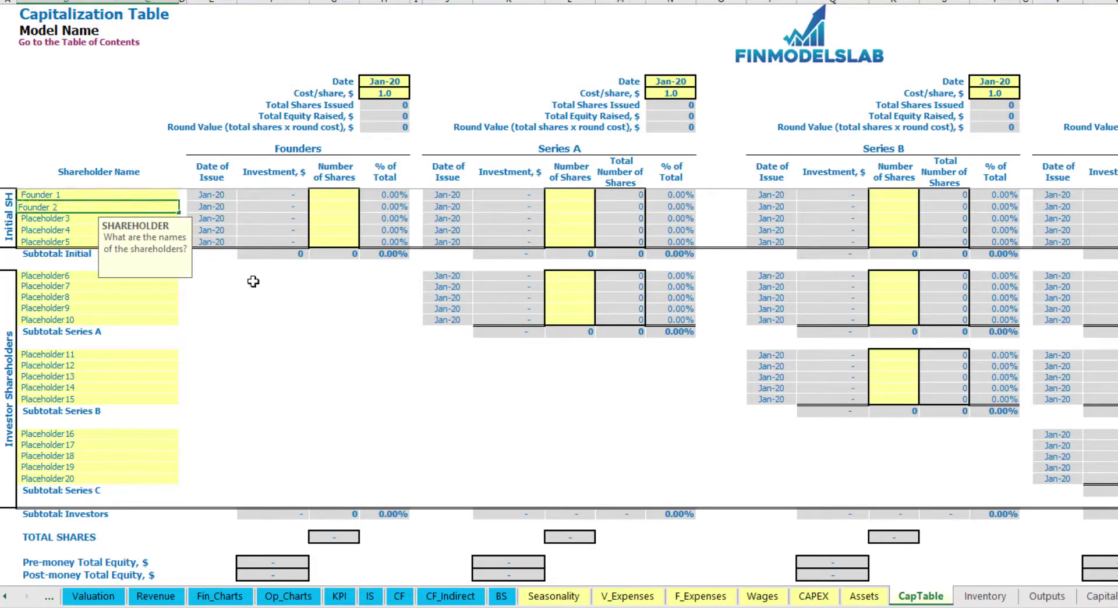
text(2)
key(Return)
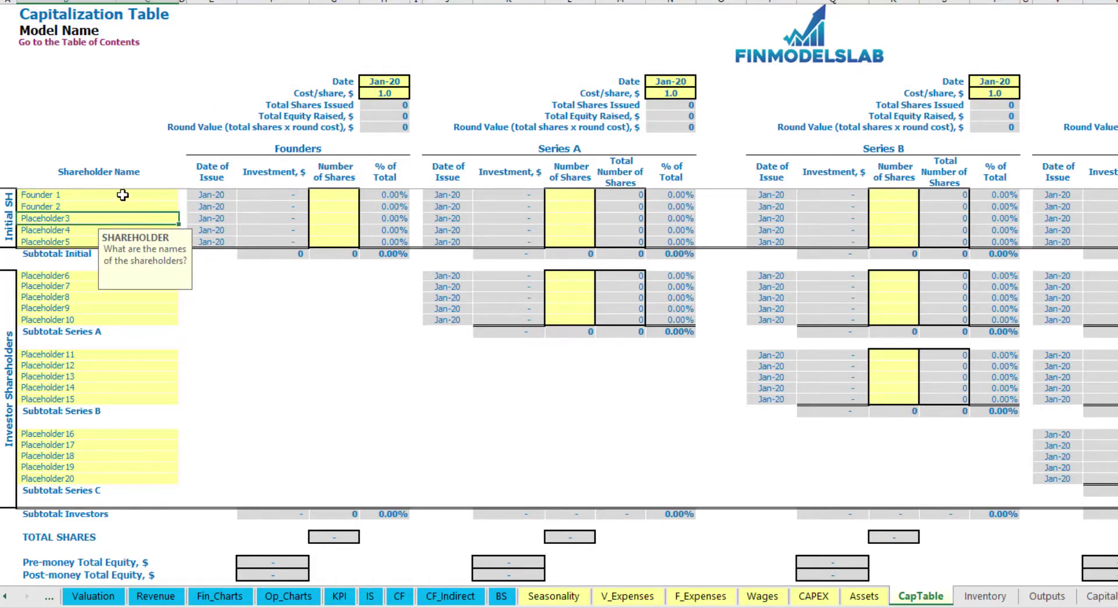
Set the number of shares to 10,000 for Founder 1 and 20,000 for Founder 2.
click(339, 195)
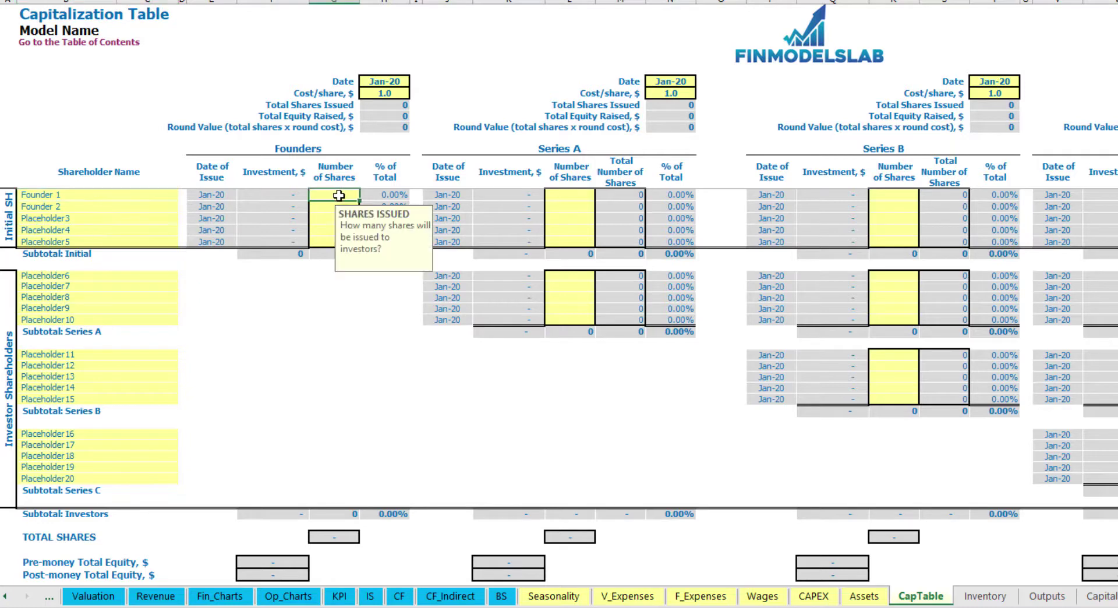
text(10,000)
key(Return)
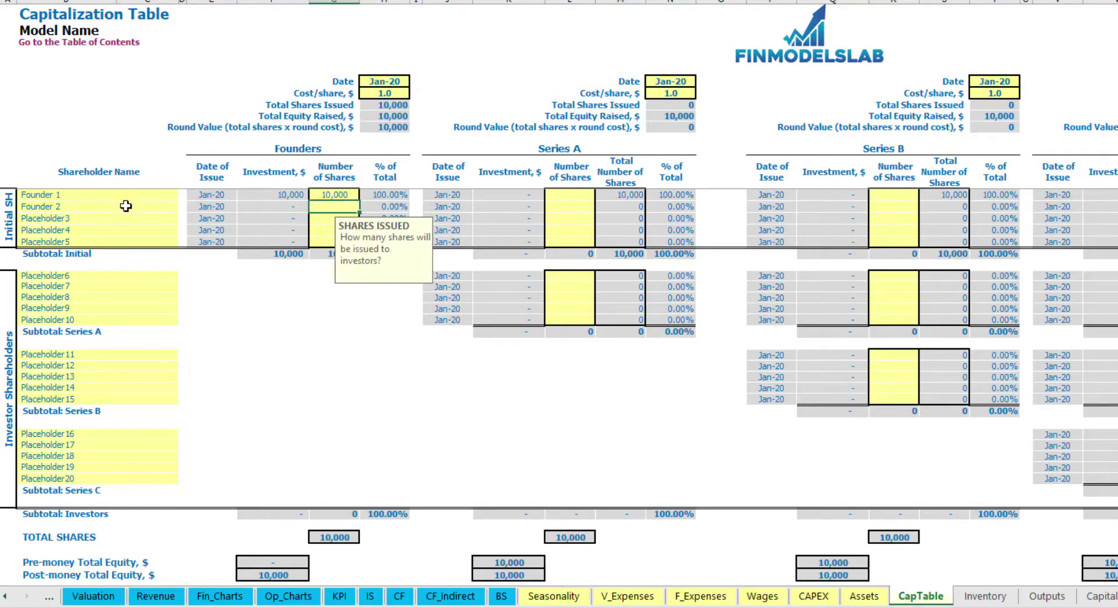
text(20000)
key(Return)
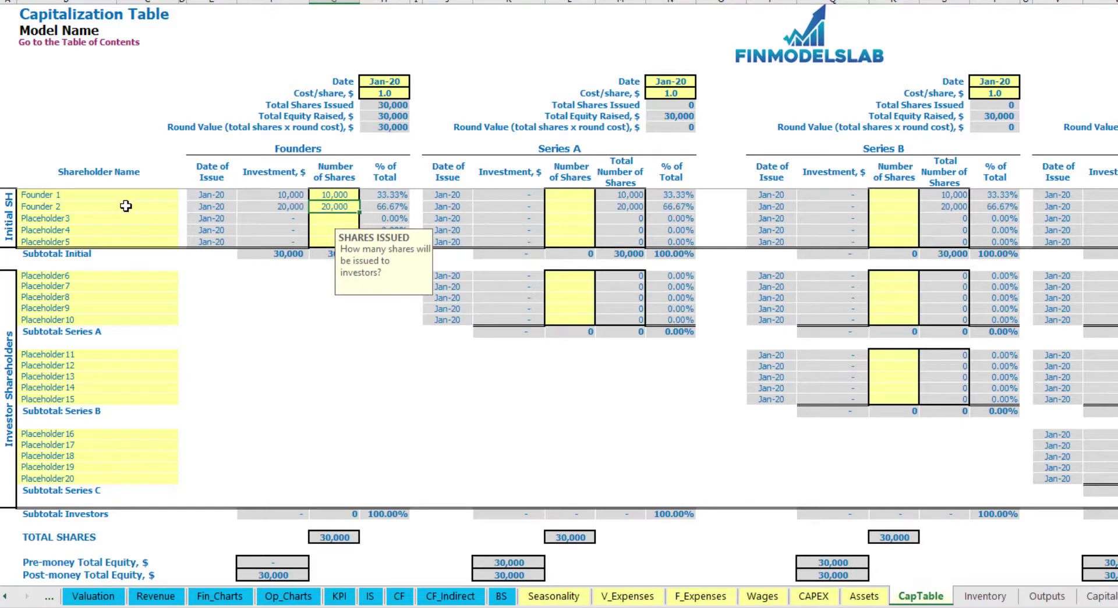
Set the Founders round's cost per share to 2 and its close date to Feb-20.
click(377, 85)
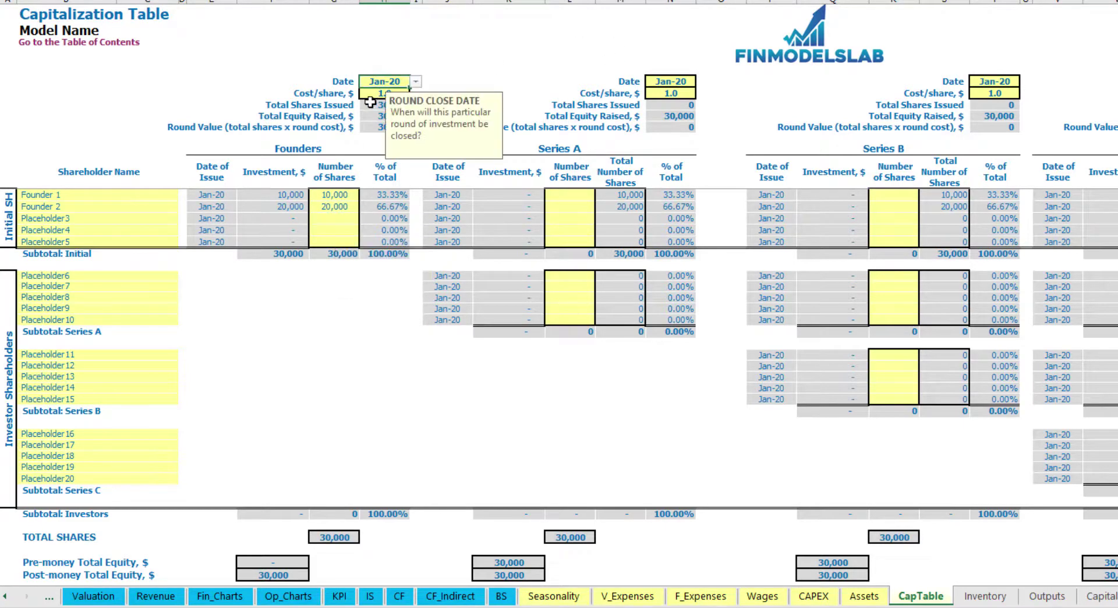
click(371, 95)
text(2)
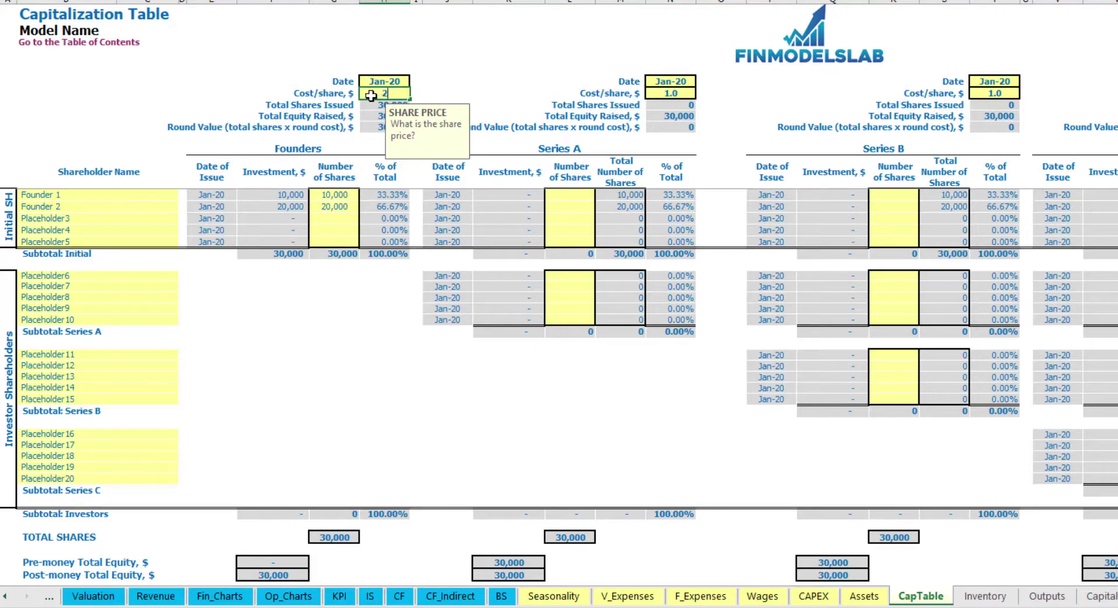
key(Return)
click(405, 78)
click(416, 82)
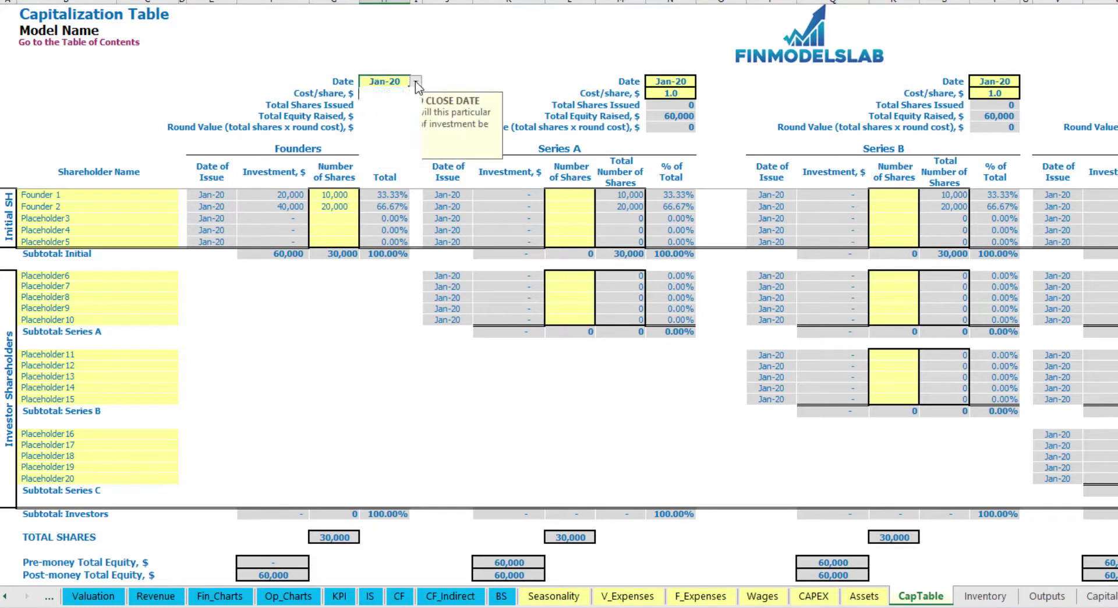
click(379, 103)
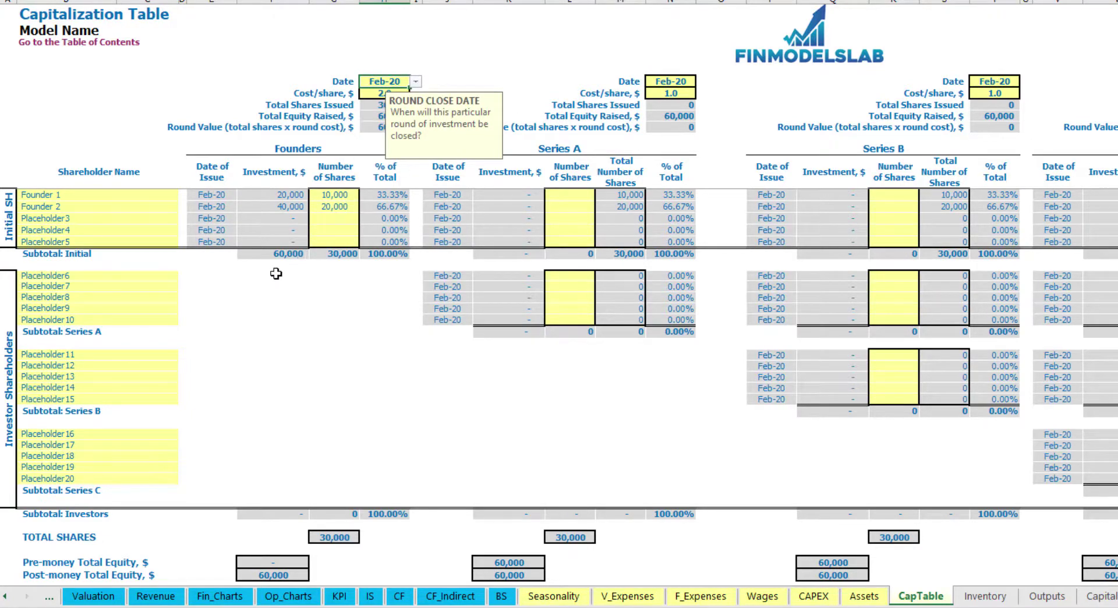
Check each founder's investment, the initial subtotal, the post-money total equity and Founder 1's share of the total.
click(281, 197)
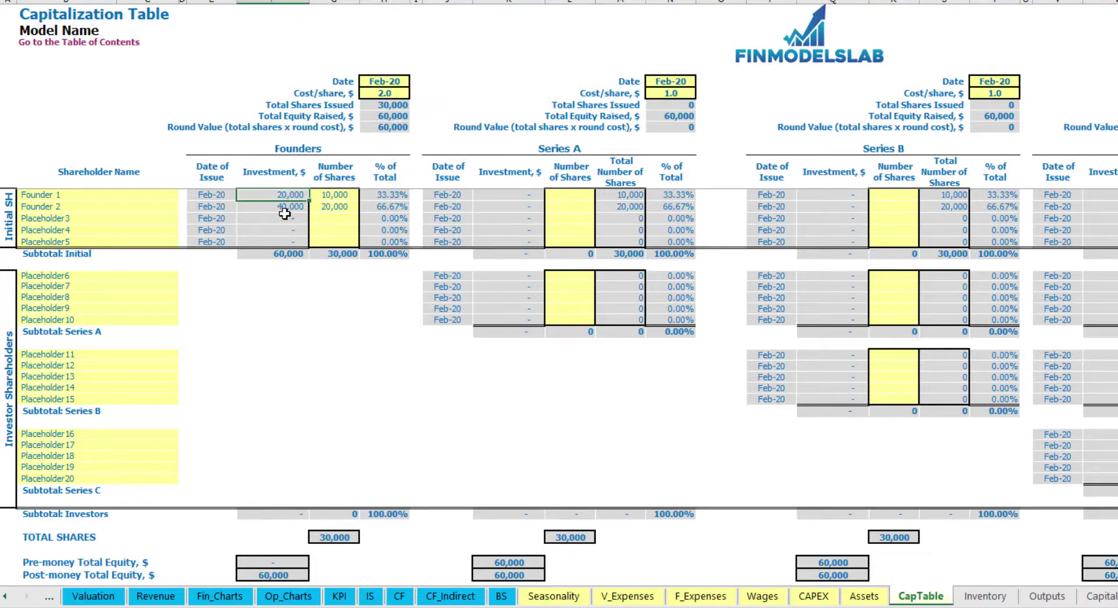
click(280, 206)
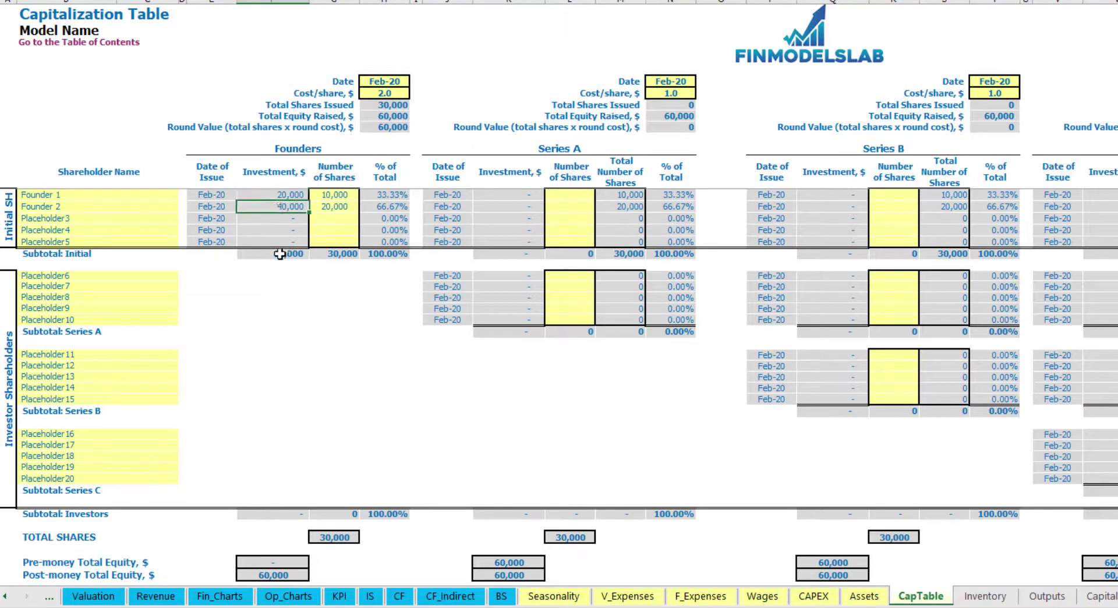
click(280, 255)
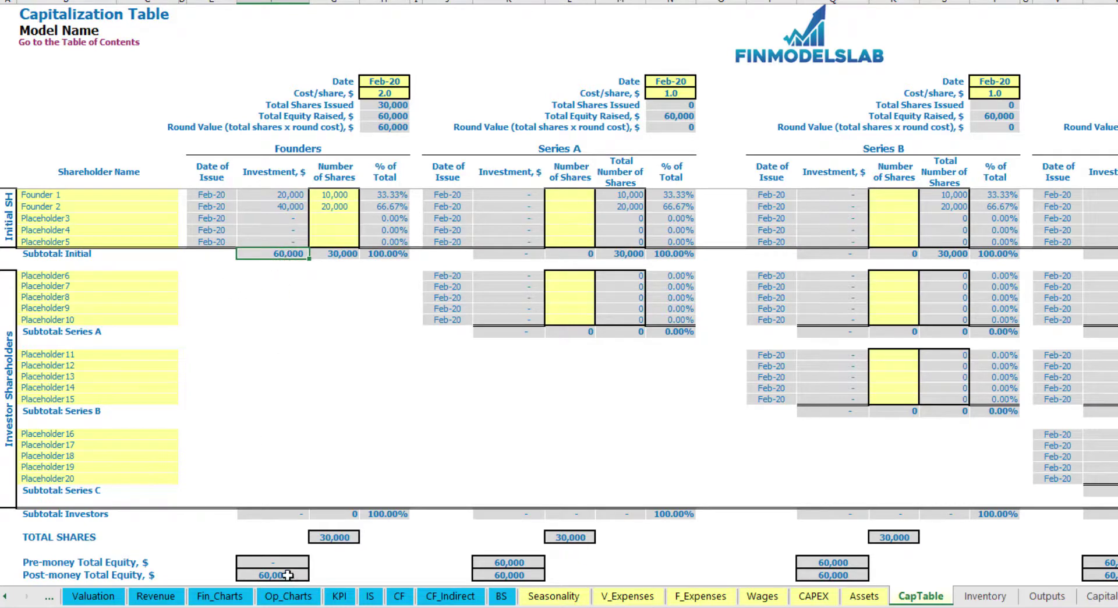
click(2, 574)
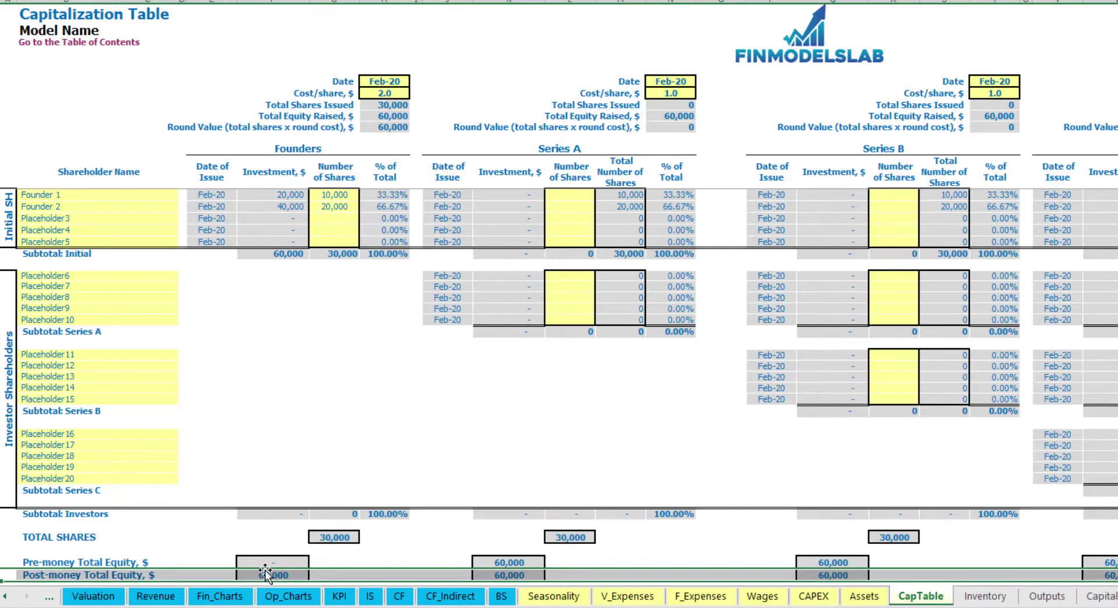
click(394, 196)
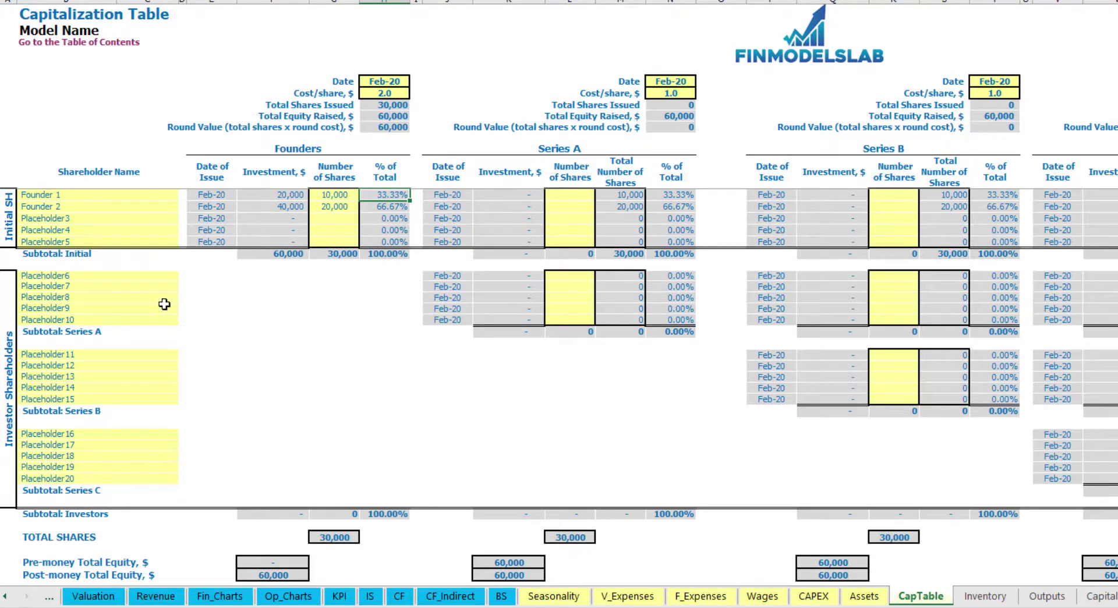
Name the first Series A investor shareholder in the capitalization table Investor 1.
click(585, 153)
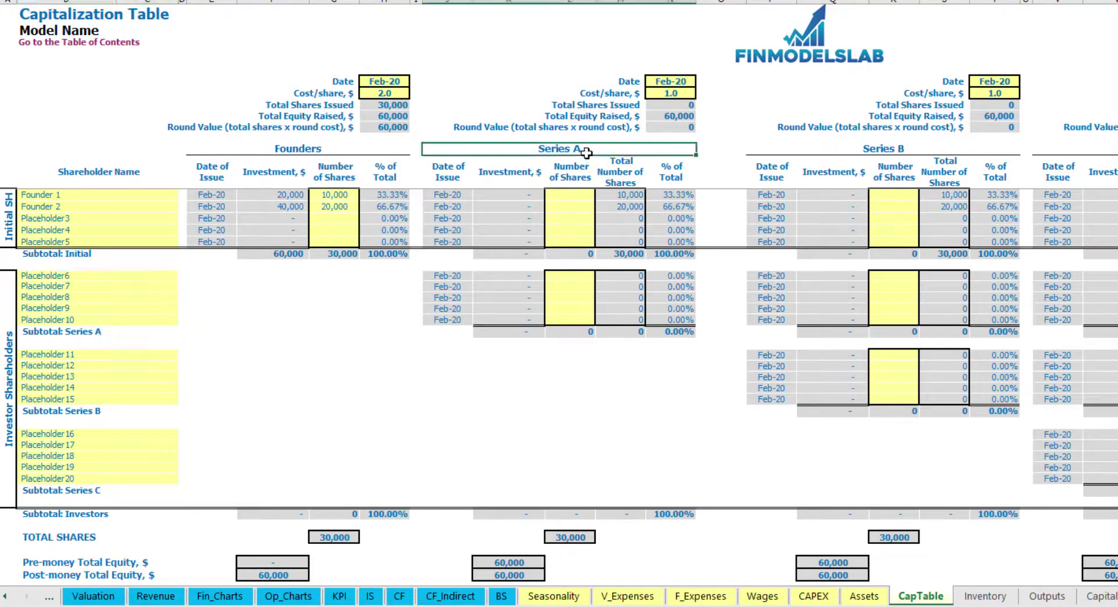
click(76, 277)
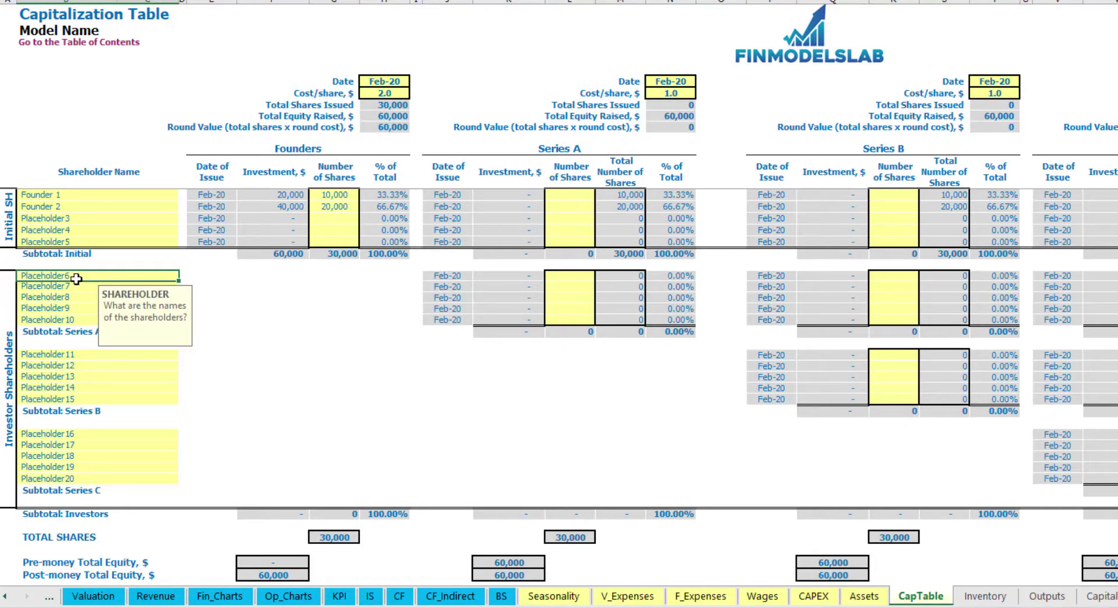
key(BackSpace)
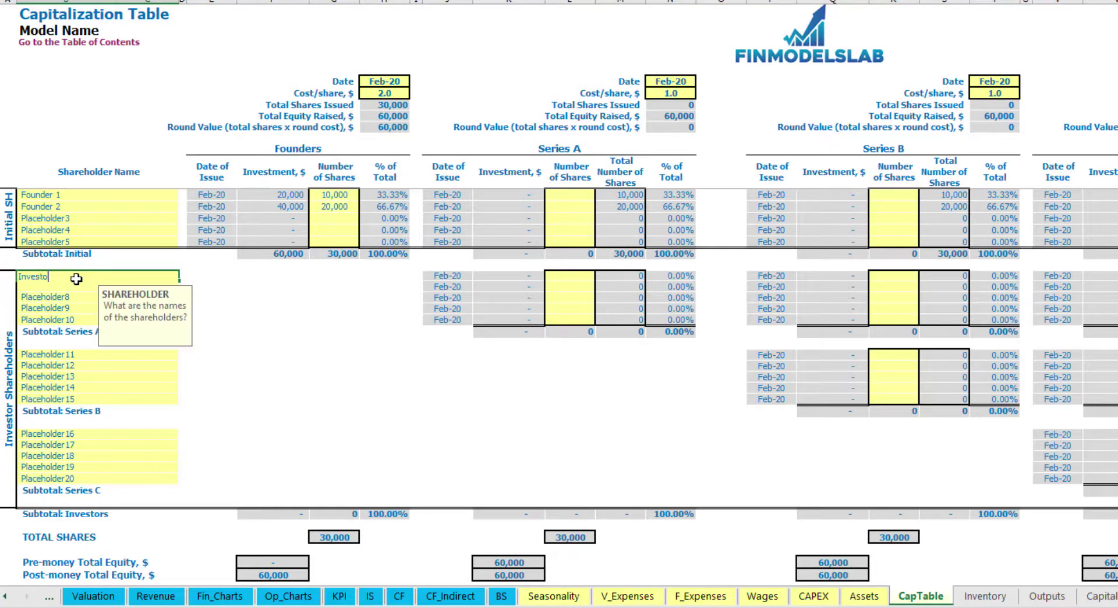
key(Return)
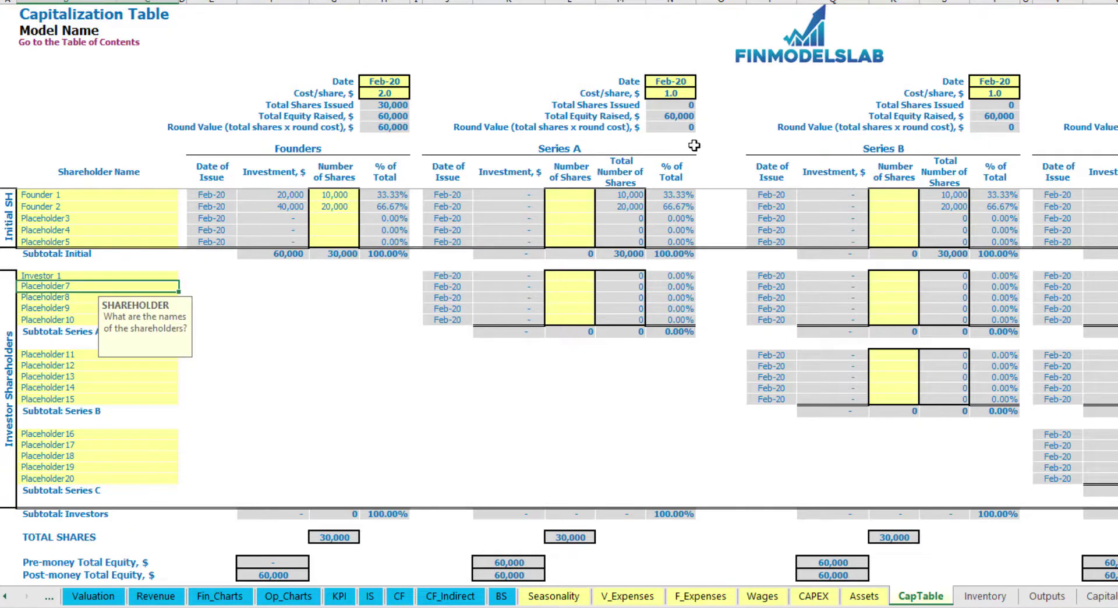
Set the Series A round's close date to May-20 and its cost per share to 5.
click(679, 79)
click(702, 85)
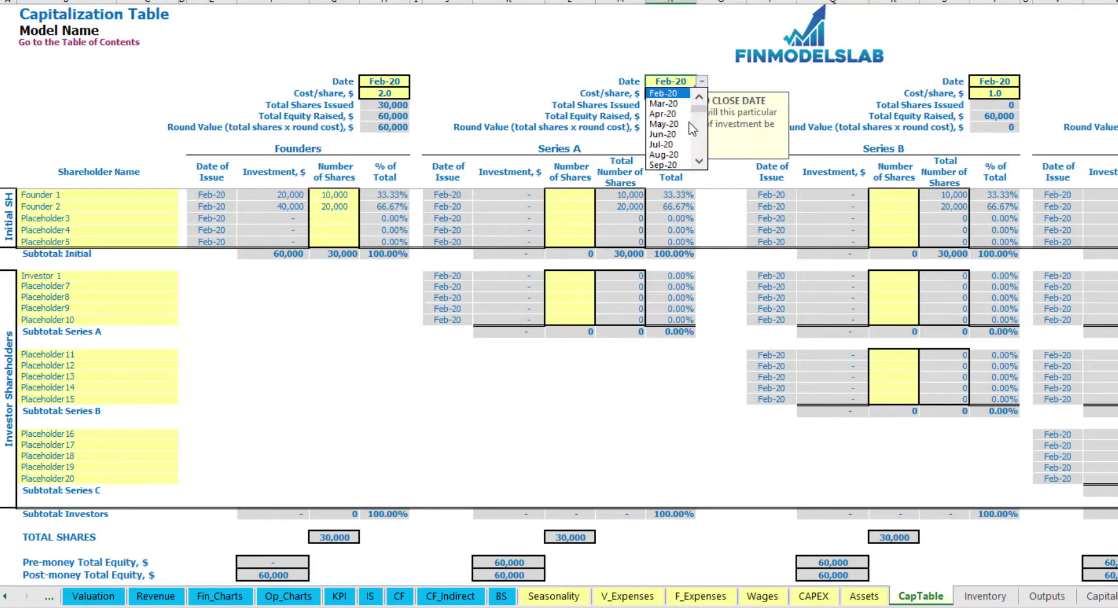
click(669, 127)
click(664, 93)
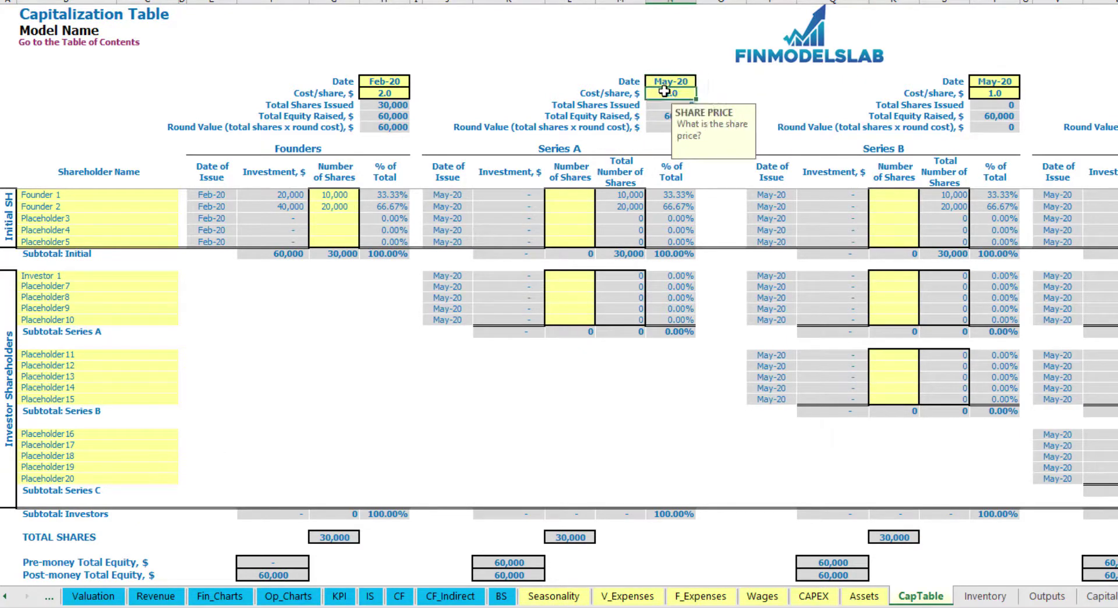
text(5)
key(Return)
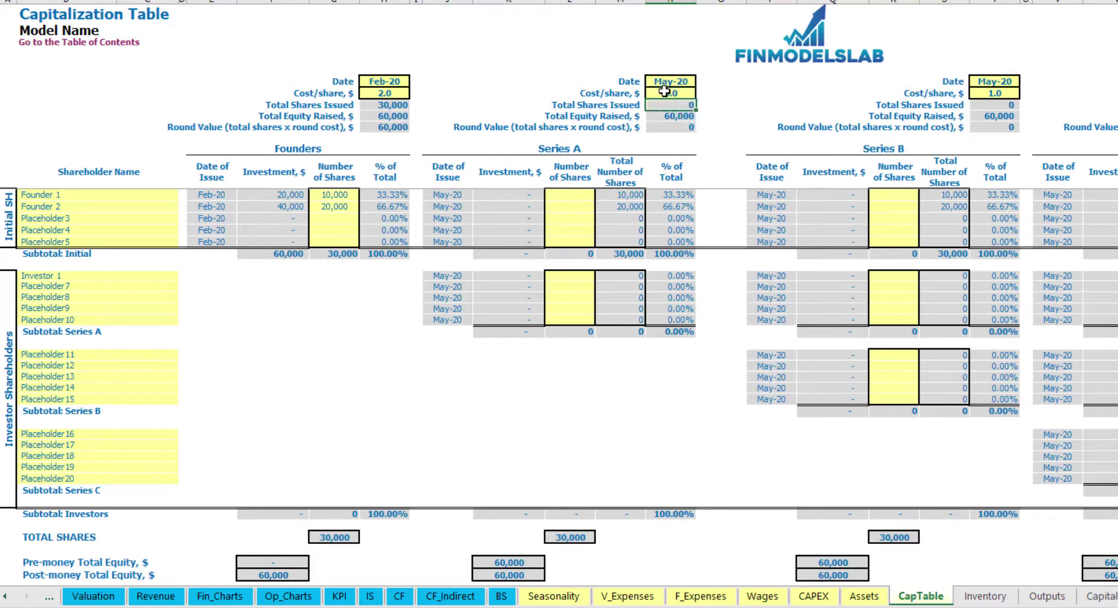
Set Investor 1's number of Series A shares to 1,000.
click(570, 275)
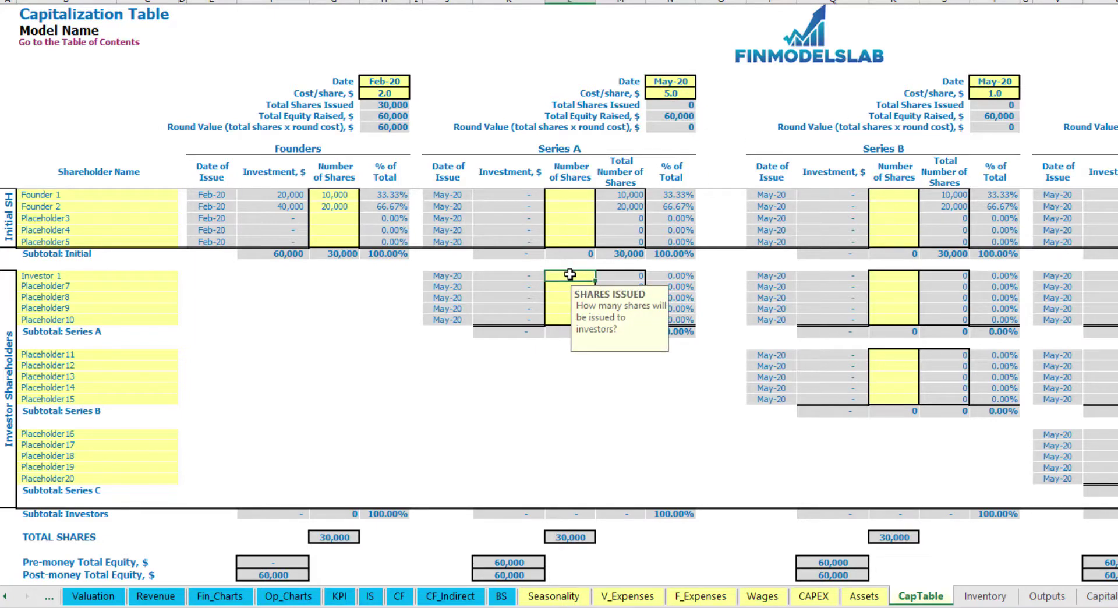
text(1000)
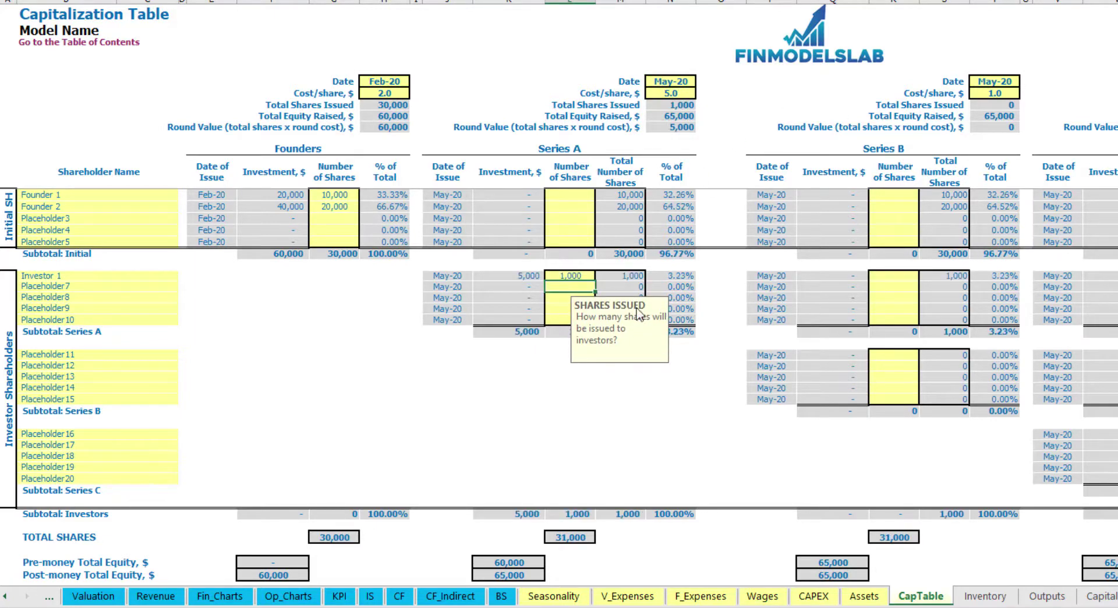
click(512, 385)
Check Investor 1's Series A investment, the round's pre-money and post-money total equity, and the investor's and founders' shares of the total.
click(520, 278)
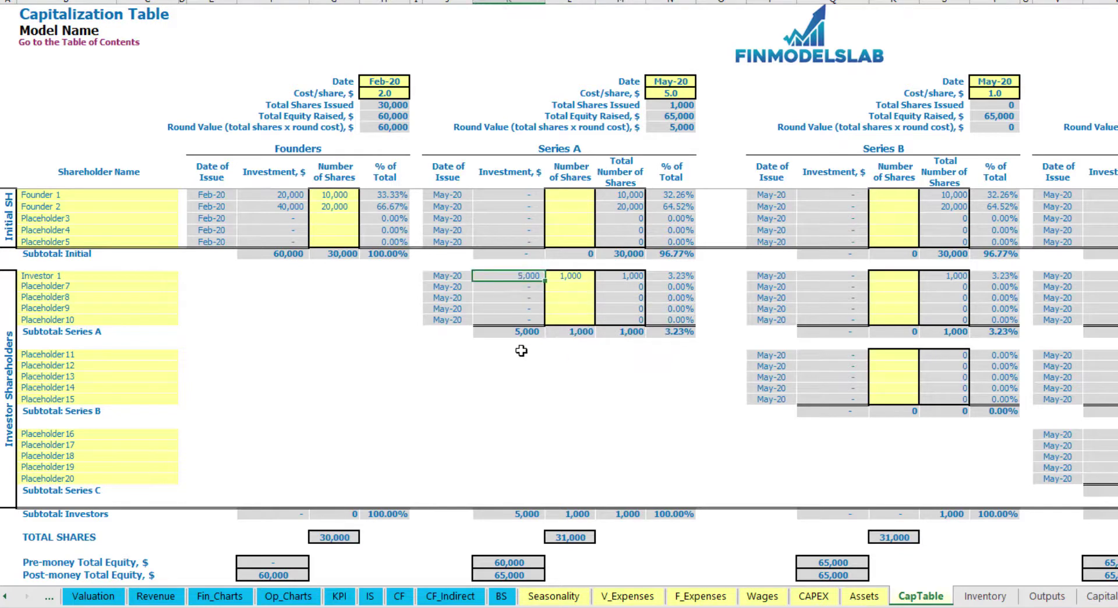
click(497, 560)
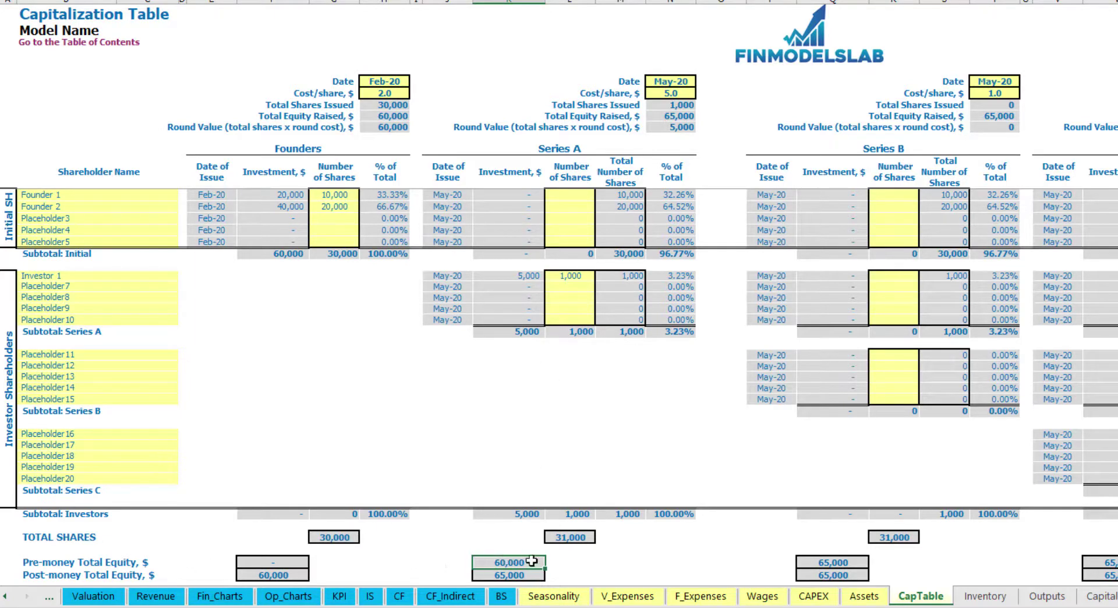
key(Down)
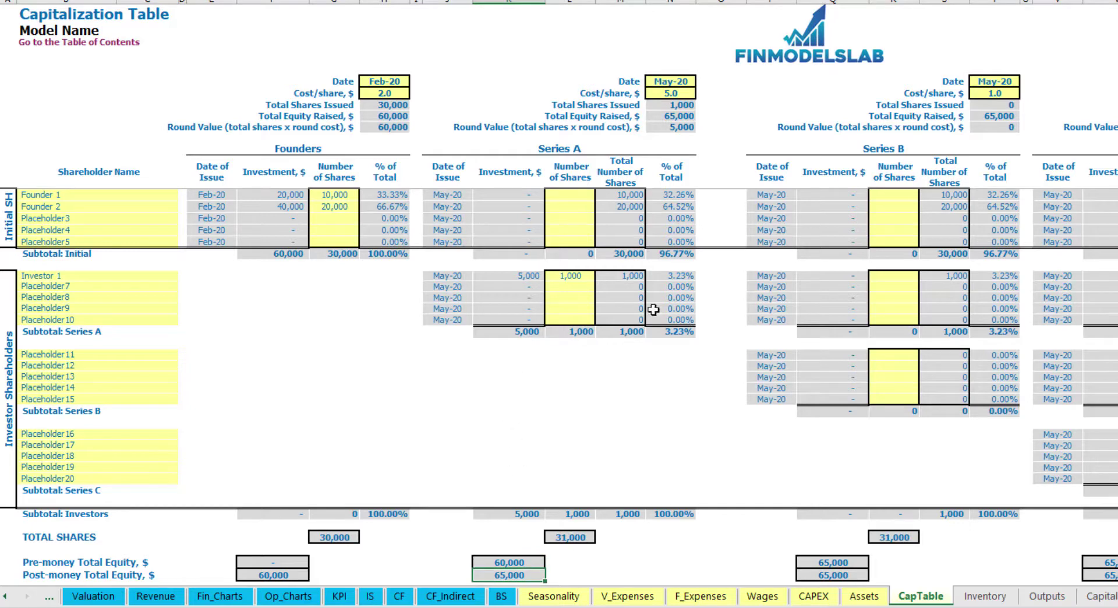
click(654, 275)
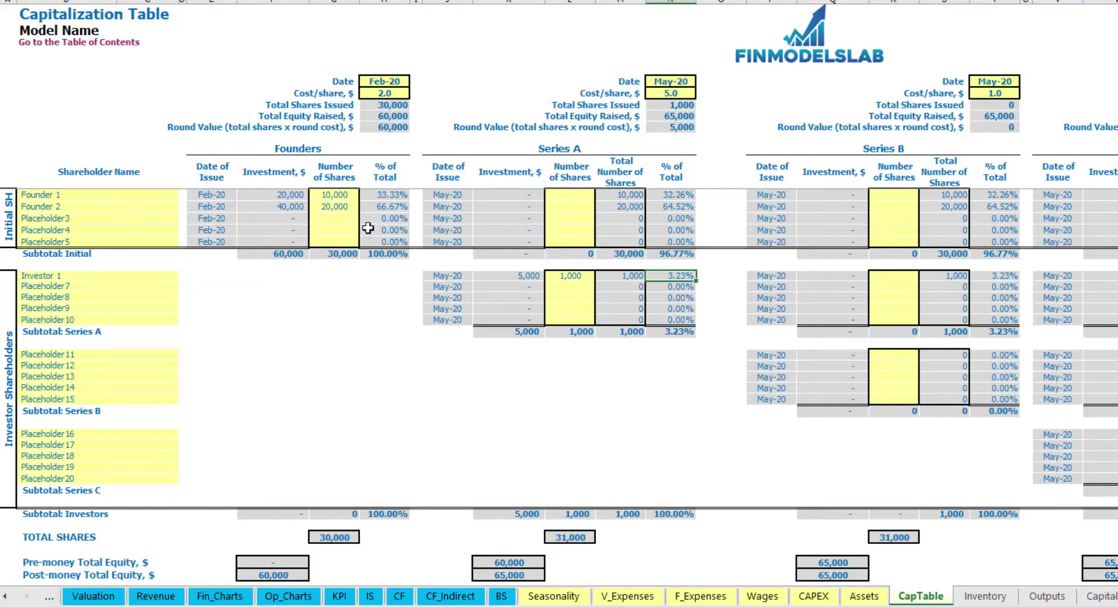
drag(125, 194, 136, 206)
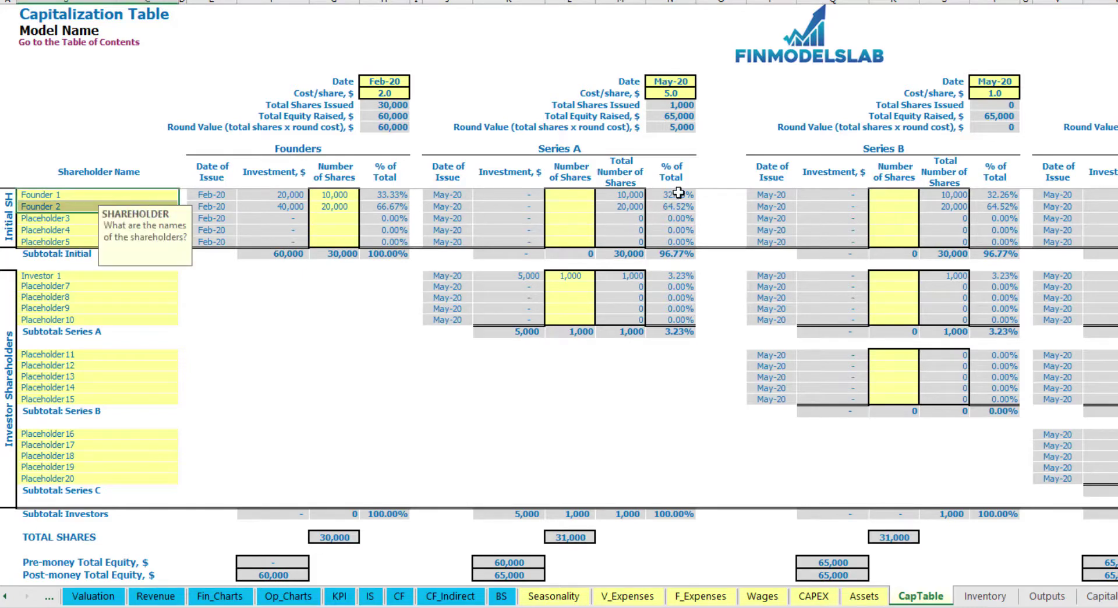
drag(674, 194, 676, 206)
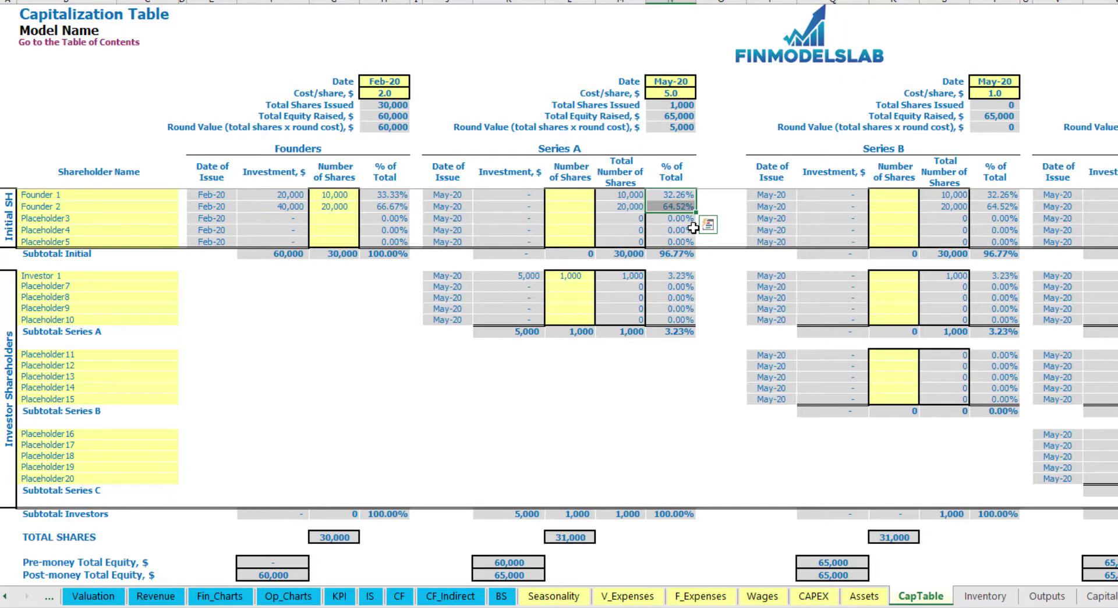
key(shift+Up)
key(Down)
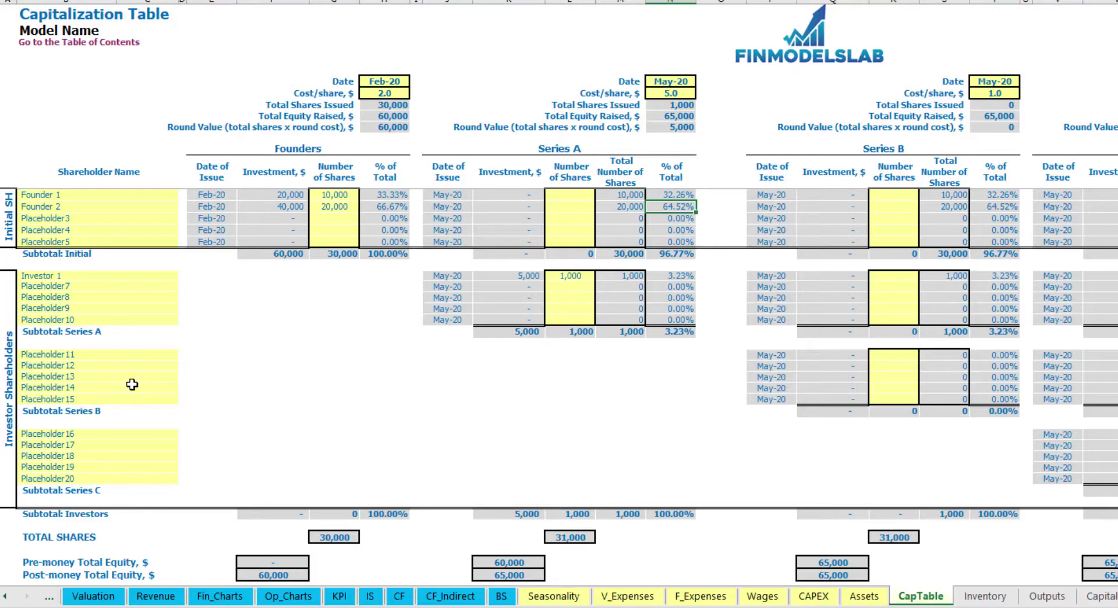
Look over the Series B and Series C shareholder name rows and the Series A share count cells.
click(116, 366)
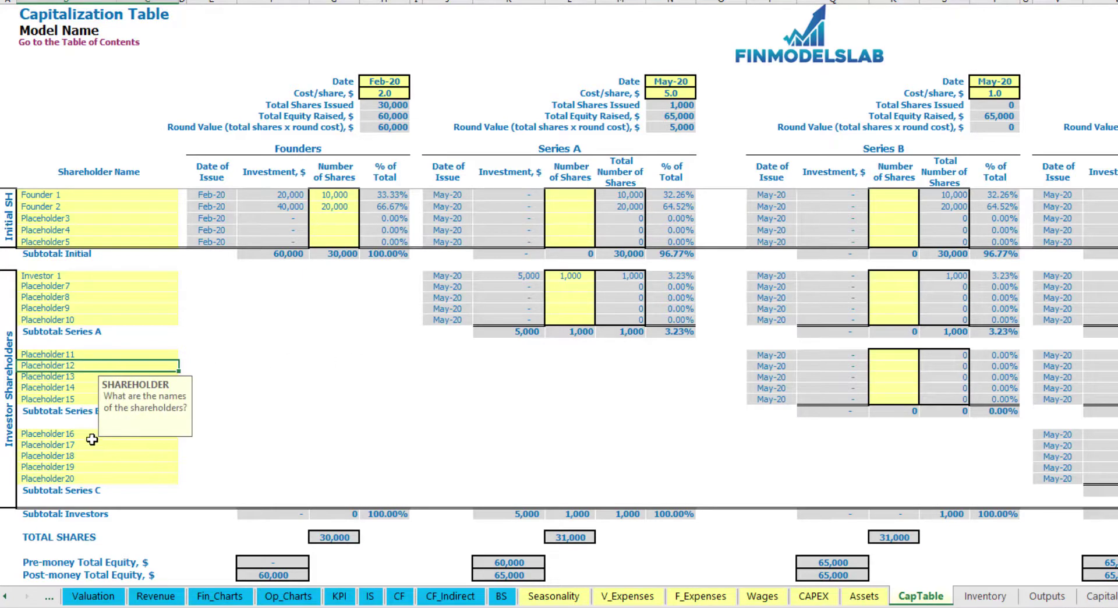
click(93, 434)
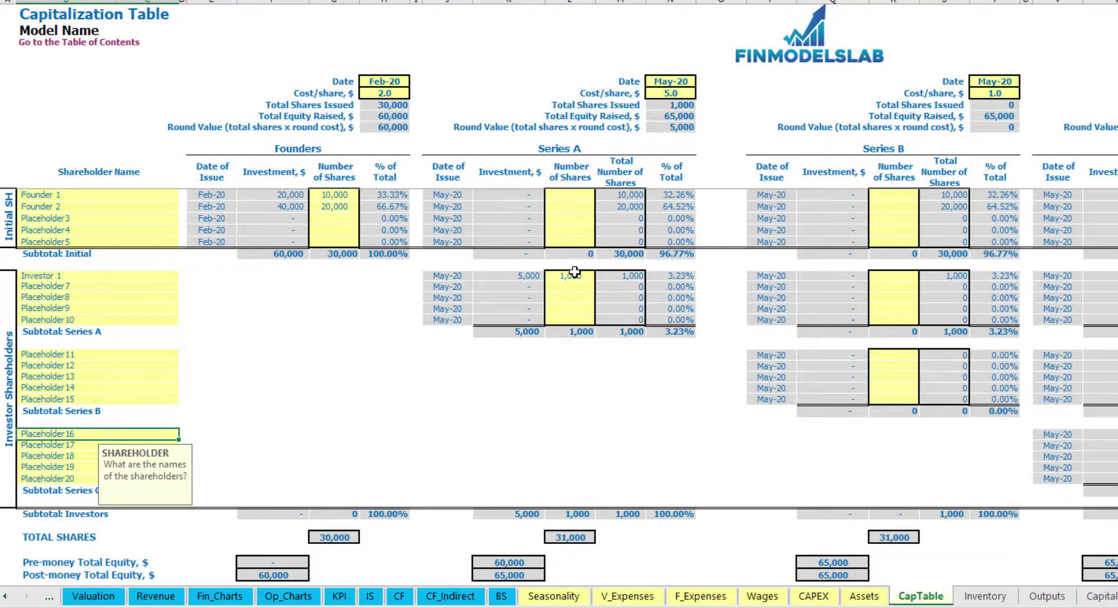
drag(575, 276, 585, 318)
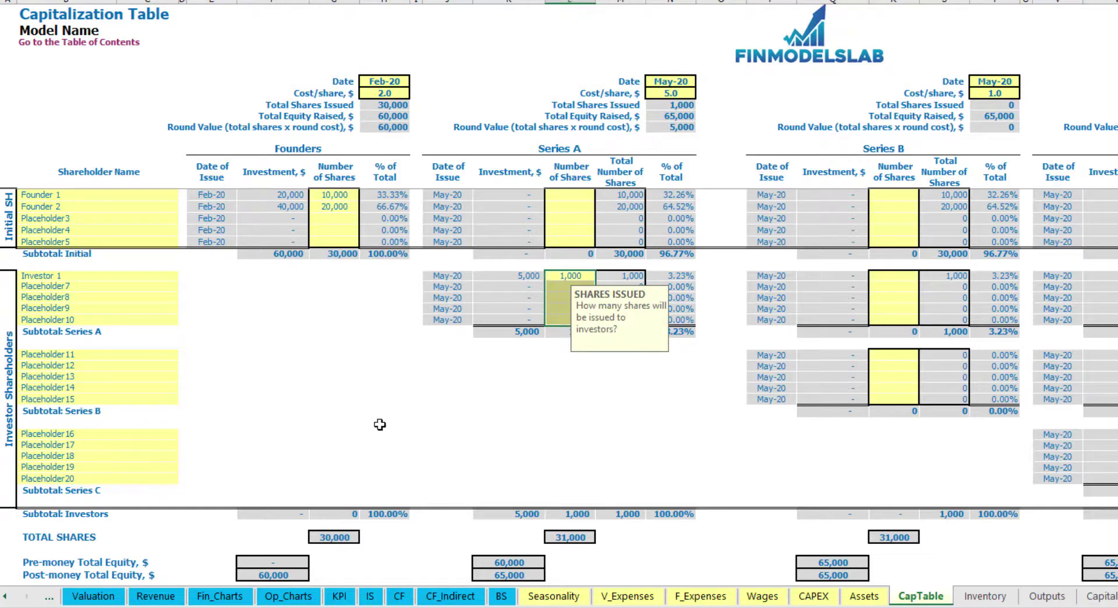
click(589, 378)
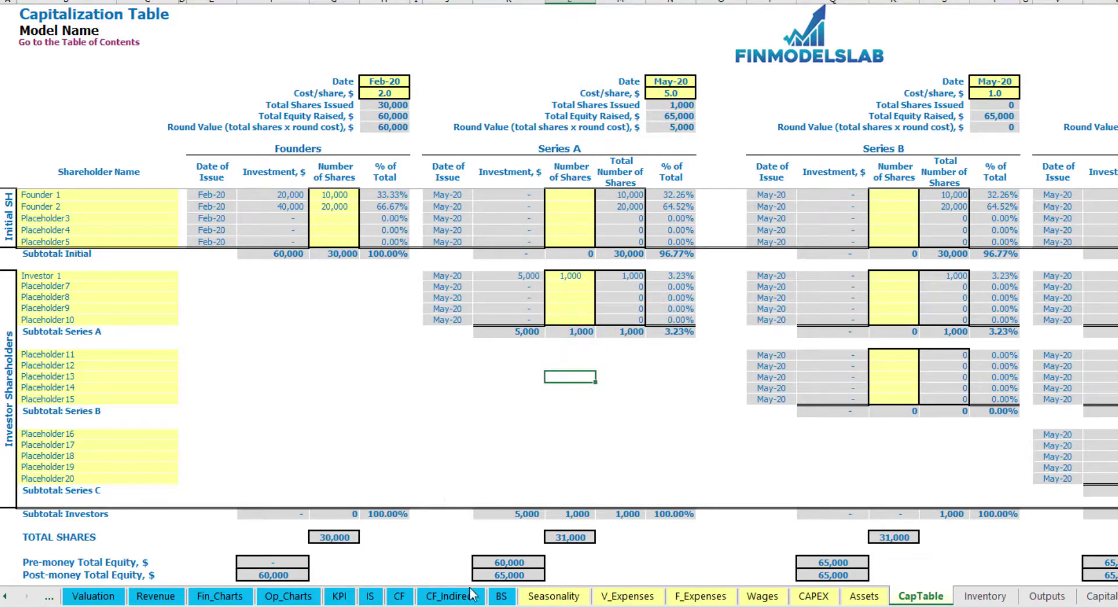
Check the ordinary equity raisings for Feb-20 and May-20 in the cash flow statement and the ordinary equity row in the balance sheet.
click(399, 595)
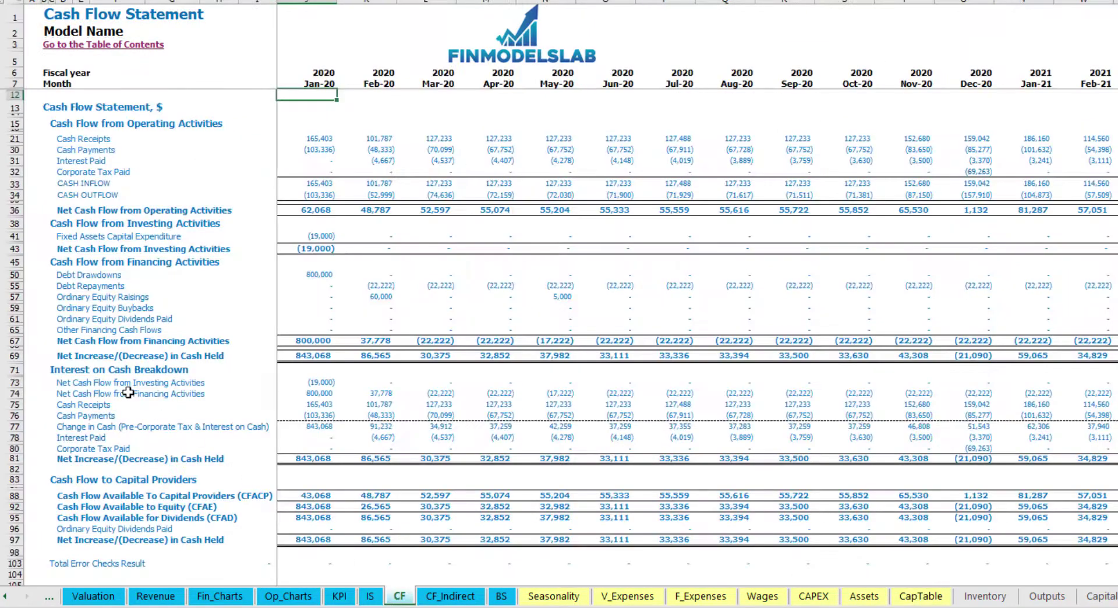
click(16, 297)
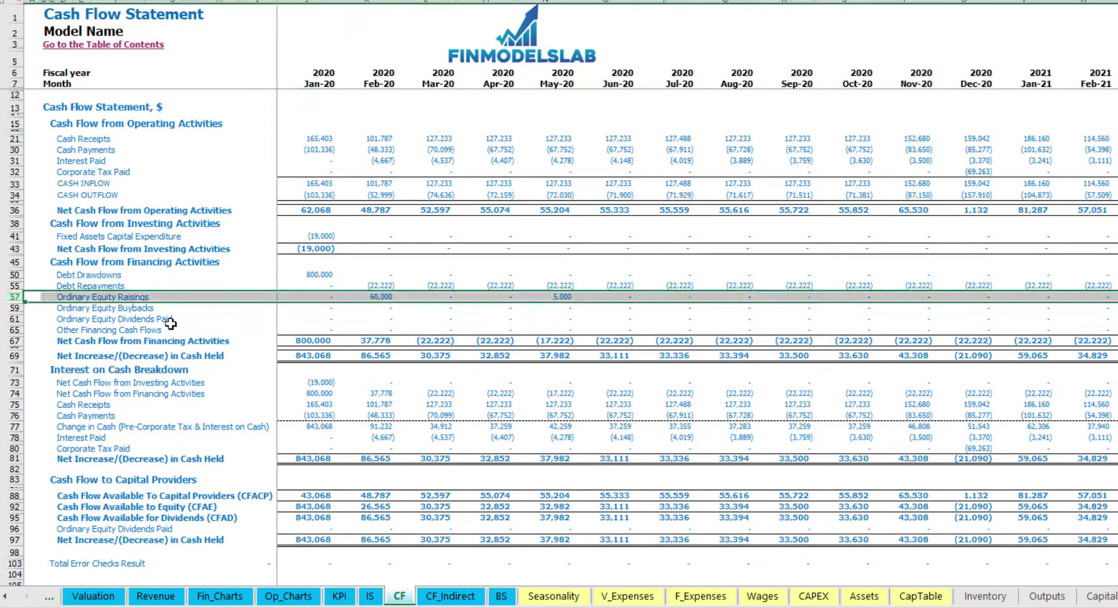
click(384, 298)
click(561, 297)
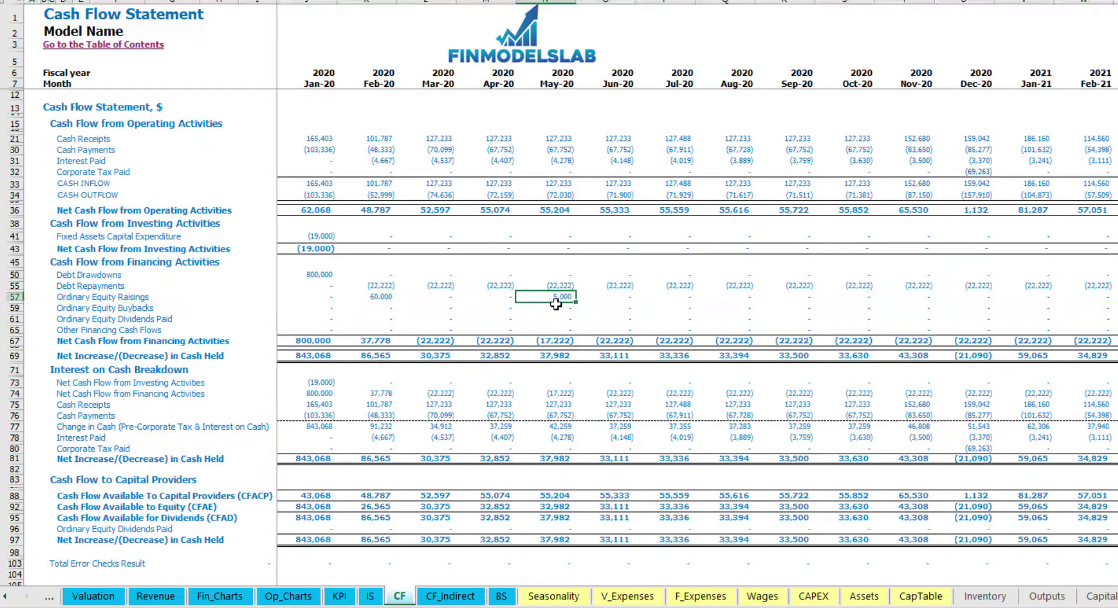
click(502, 595)
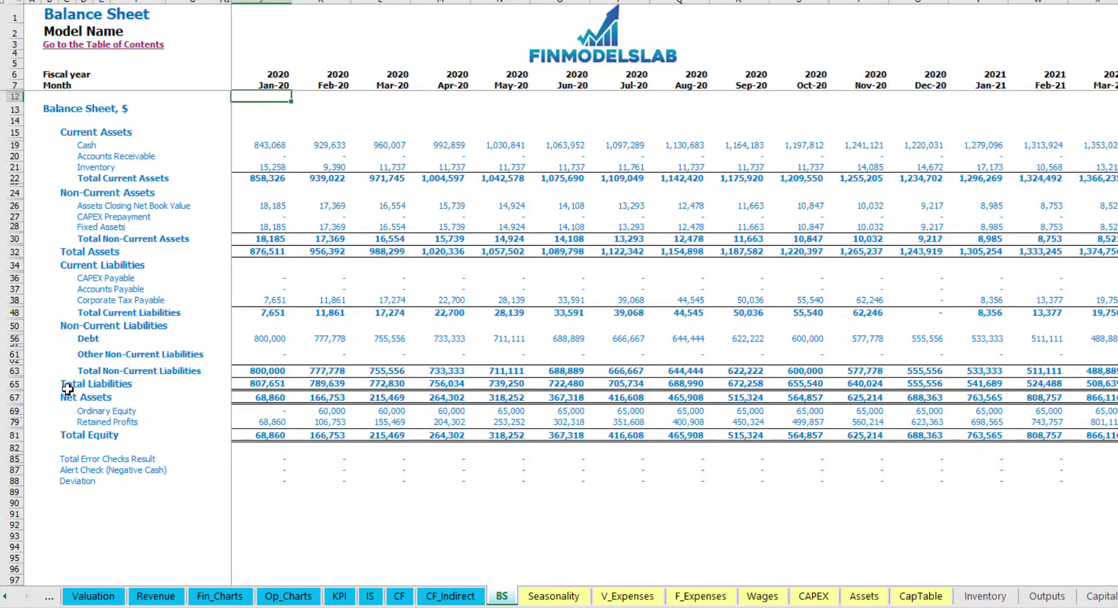
click(15, 411)
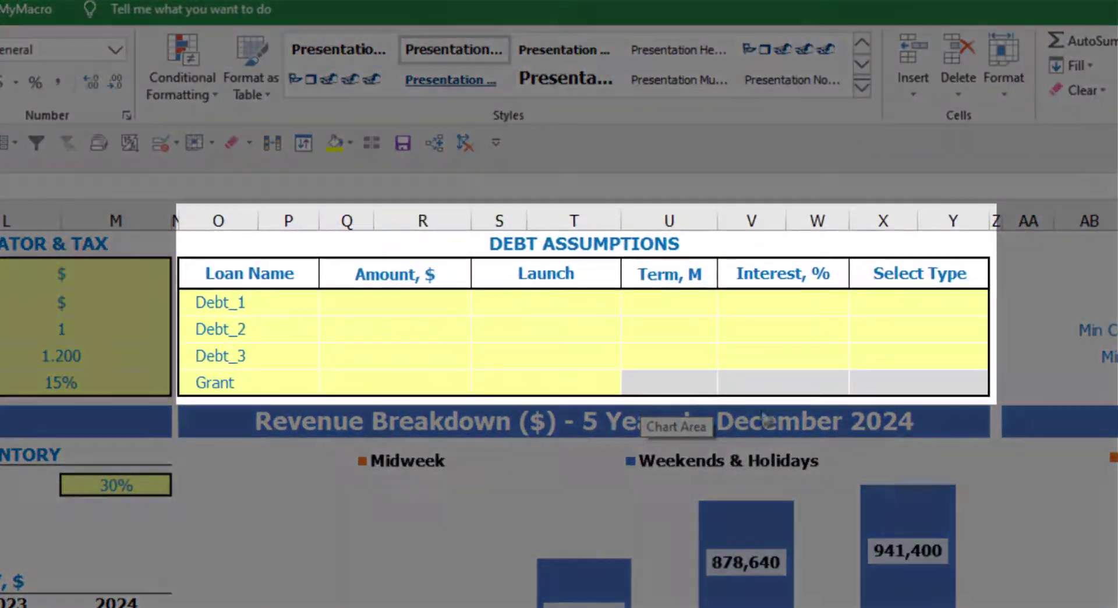
Set the repayment type of Debt_1 in the debt assumptions to Usual.
click(649, 245)
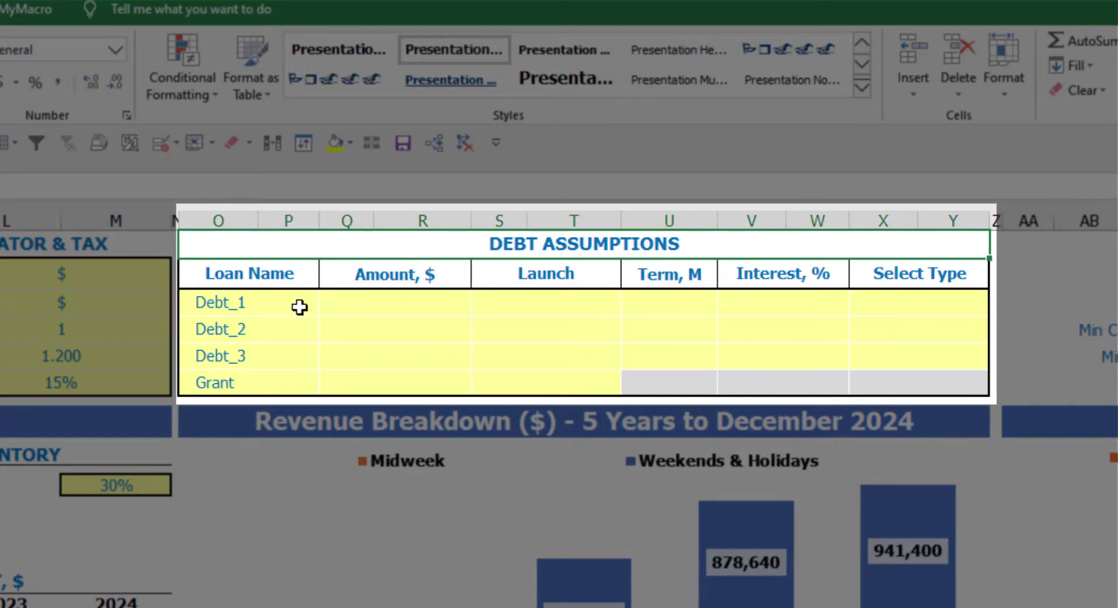
click(982, 294)
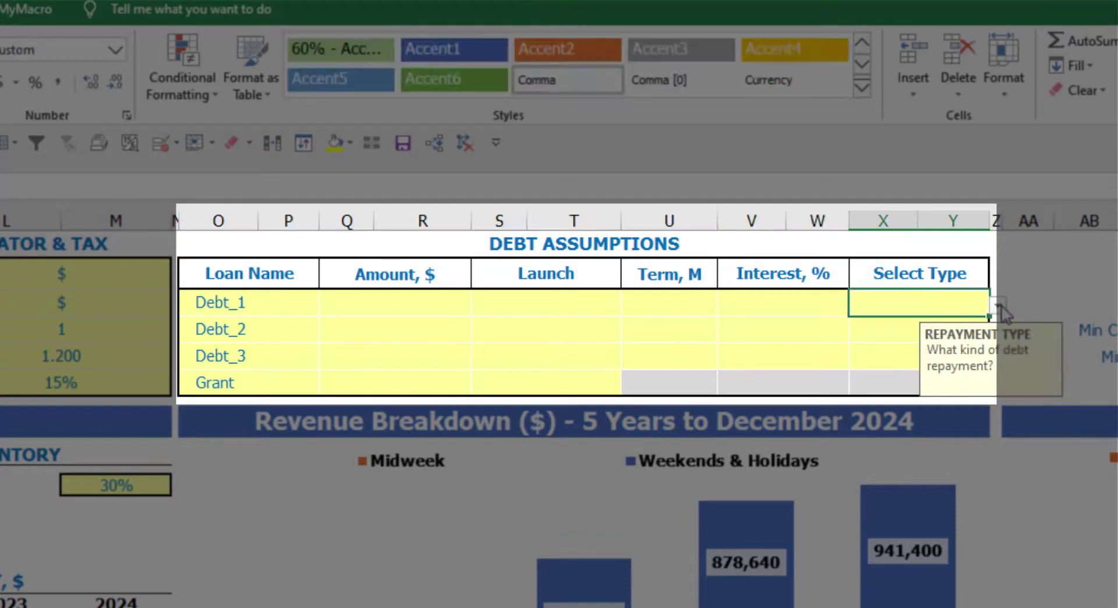
click(999, 307)
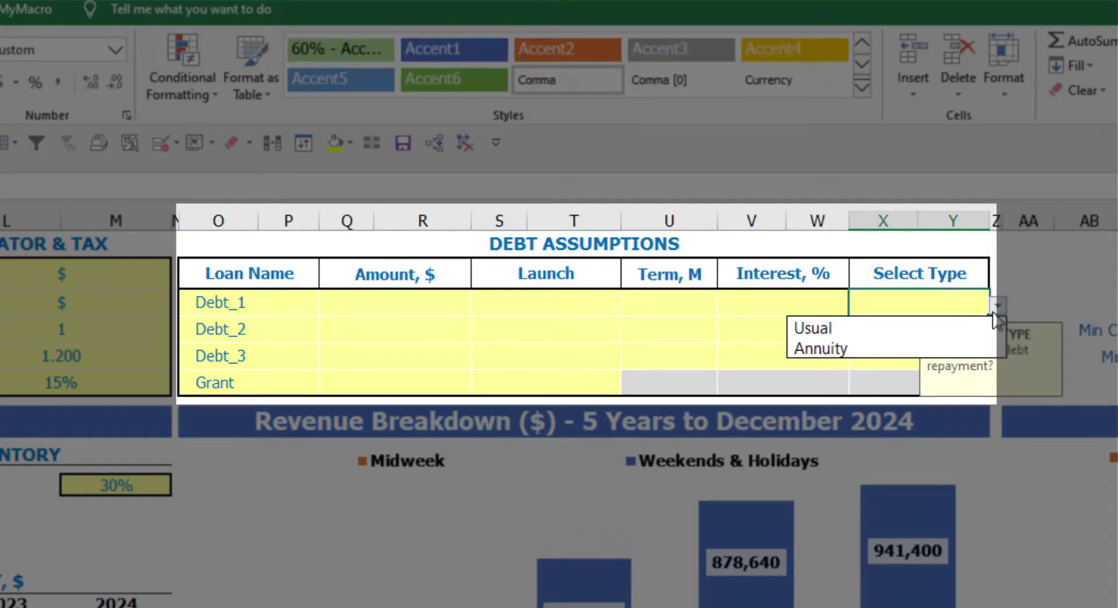
click(970, 343)
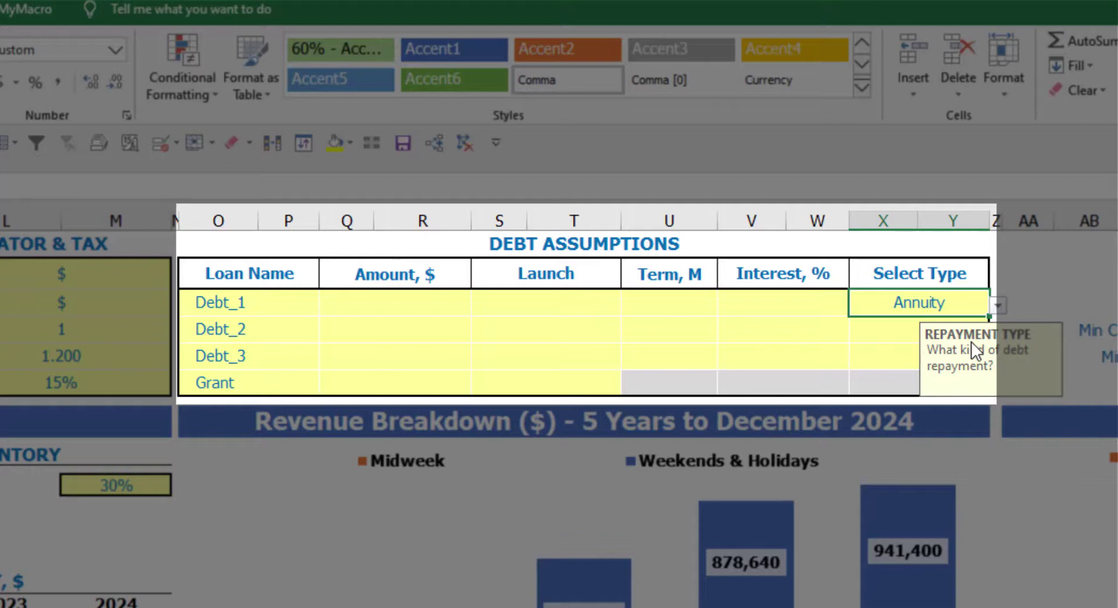
click(997, 305)
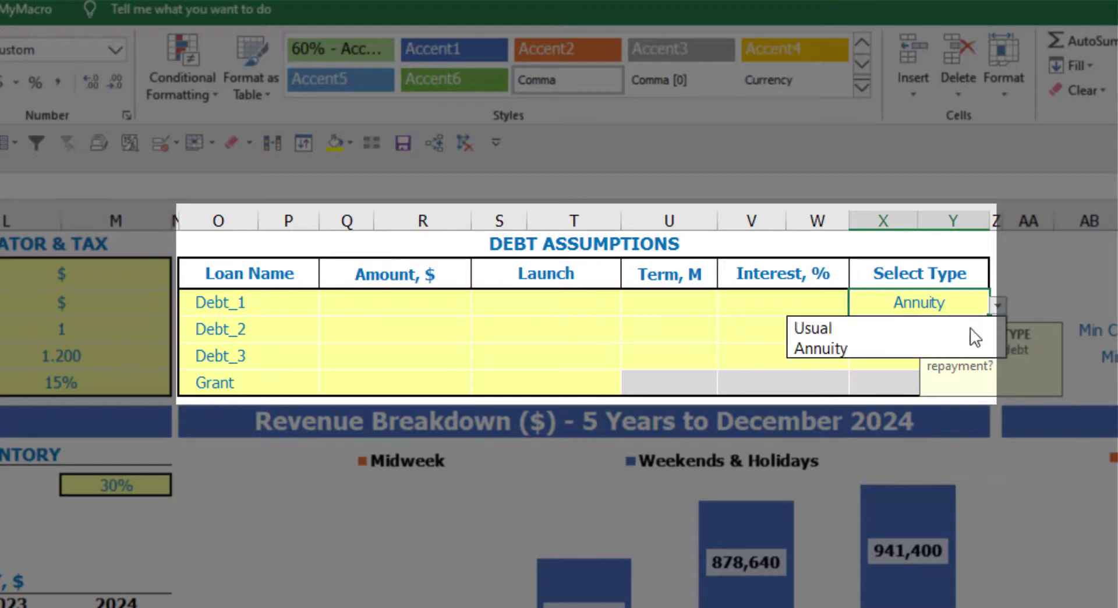
click(890, 347)
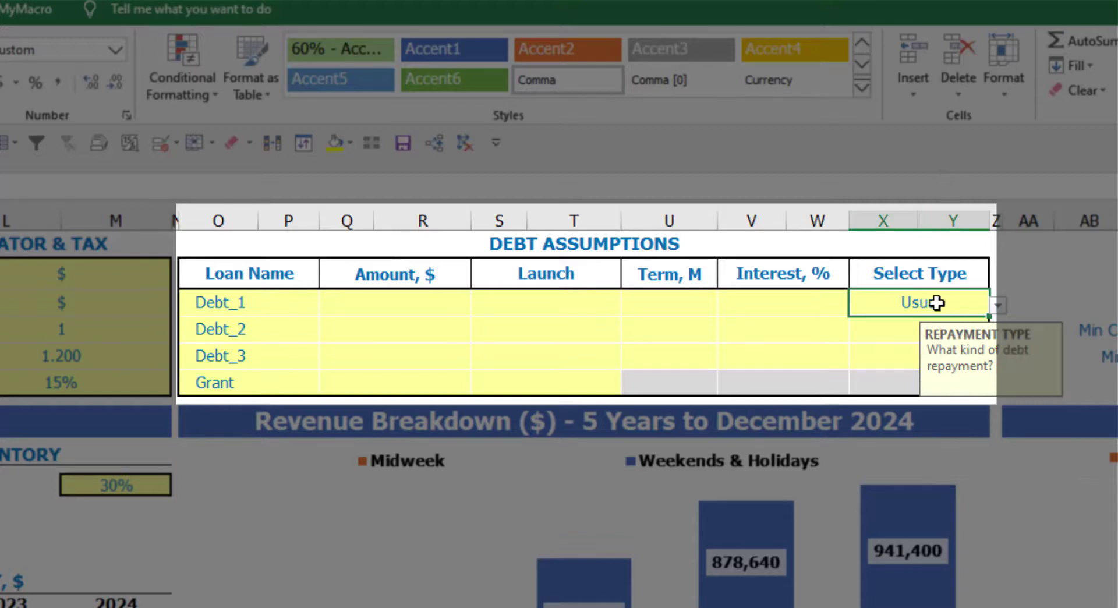
Set the loan amount of Debt_1 to 1,000,000 and its launch date to Feb-20.
click(440, 303)
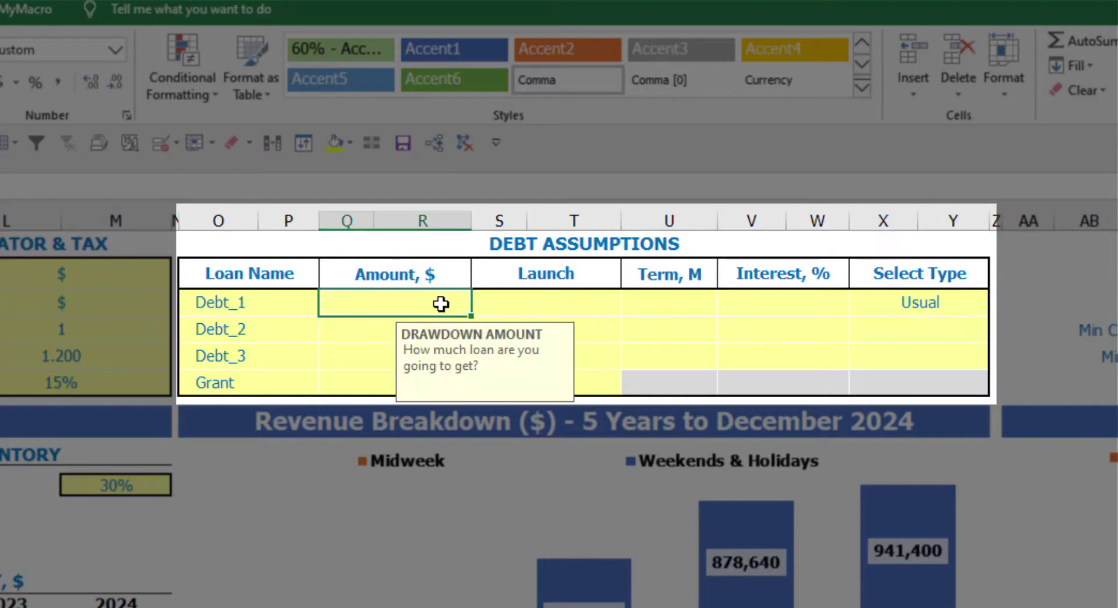
text(1,00)
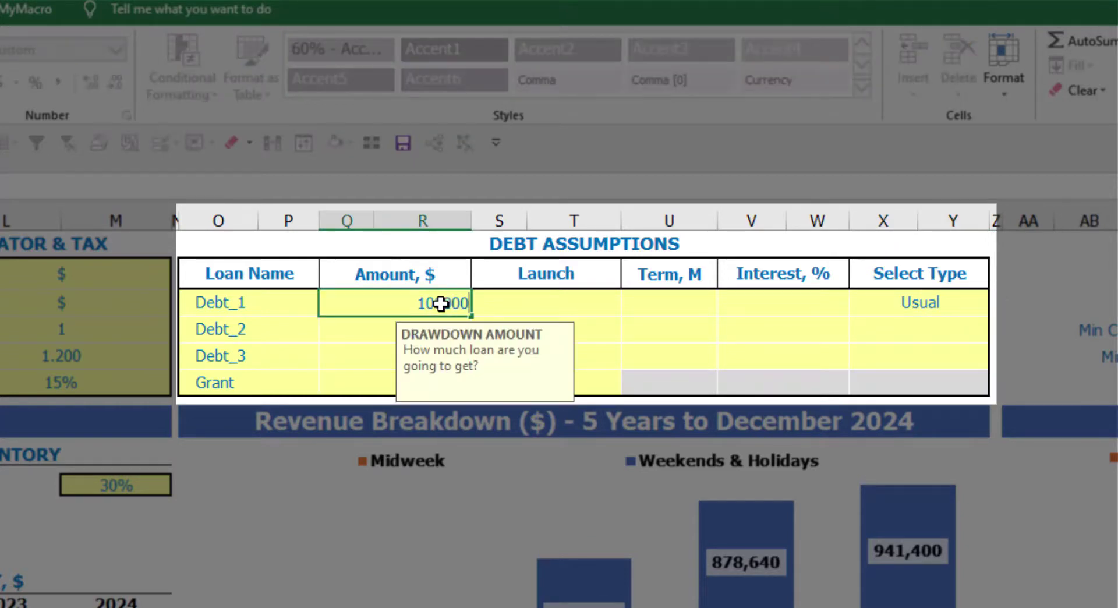
text(0,000)
key(Return)
click(616, 297)
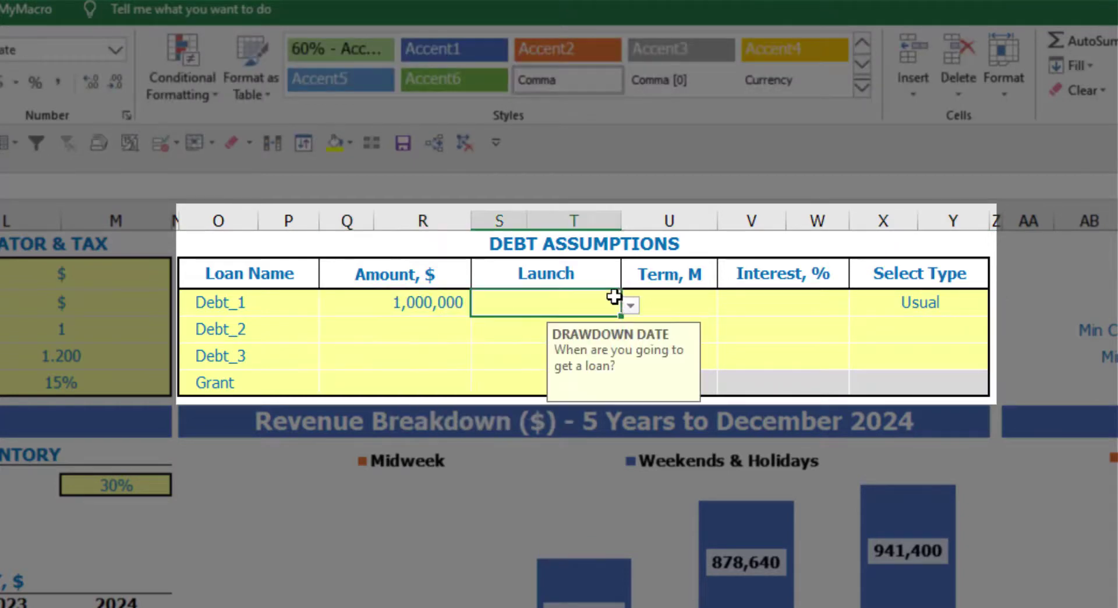
click(630, 308)
click(579, 348)
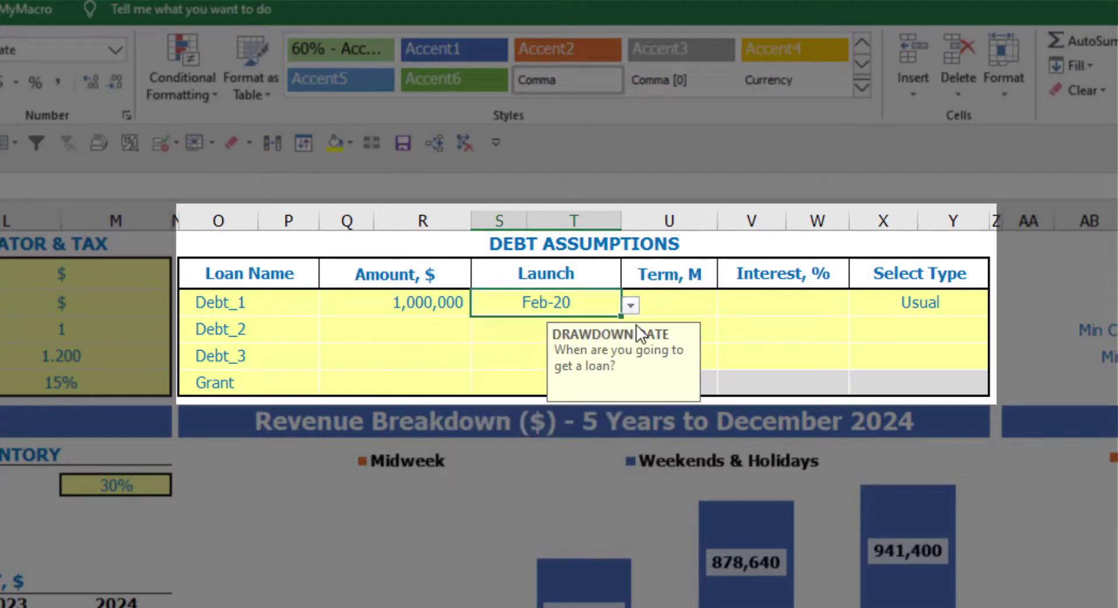
Set the term of Debt_1 to 60 months and its interest rate to 5%.
click(671, 294)
text(60)
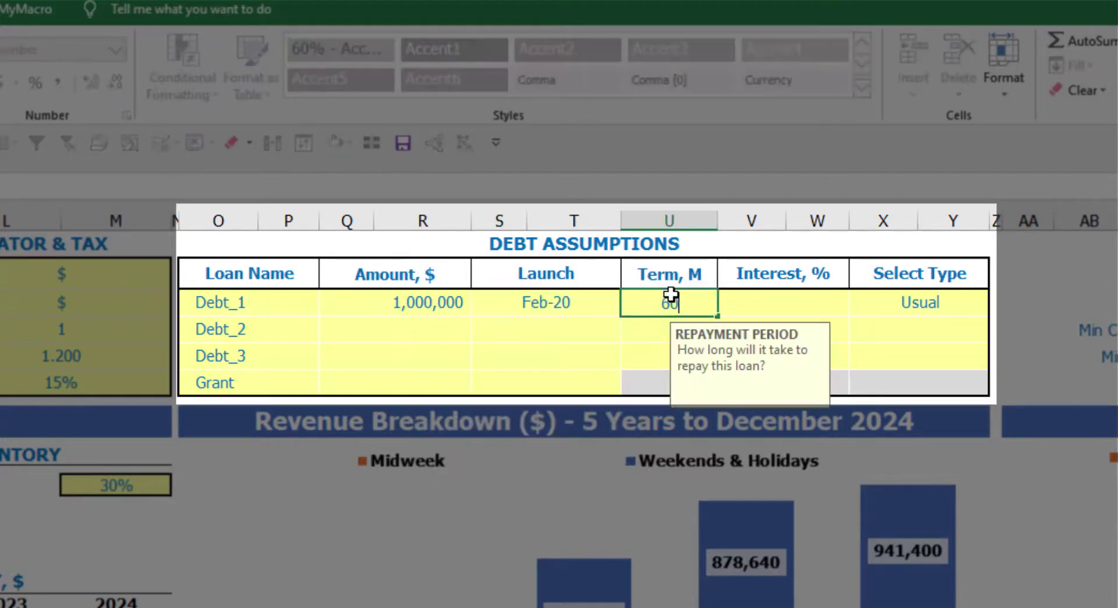
key(Return)
click(736, 301)
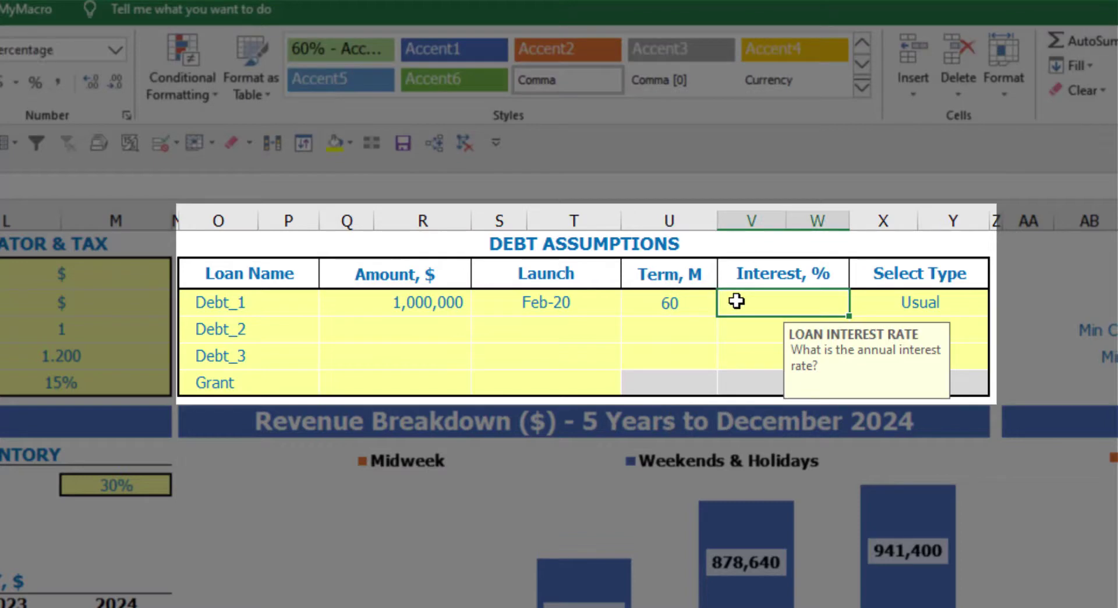
text(5)
key(Return)
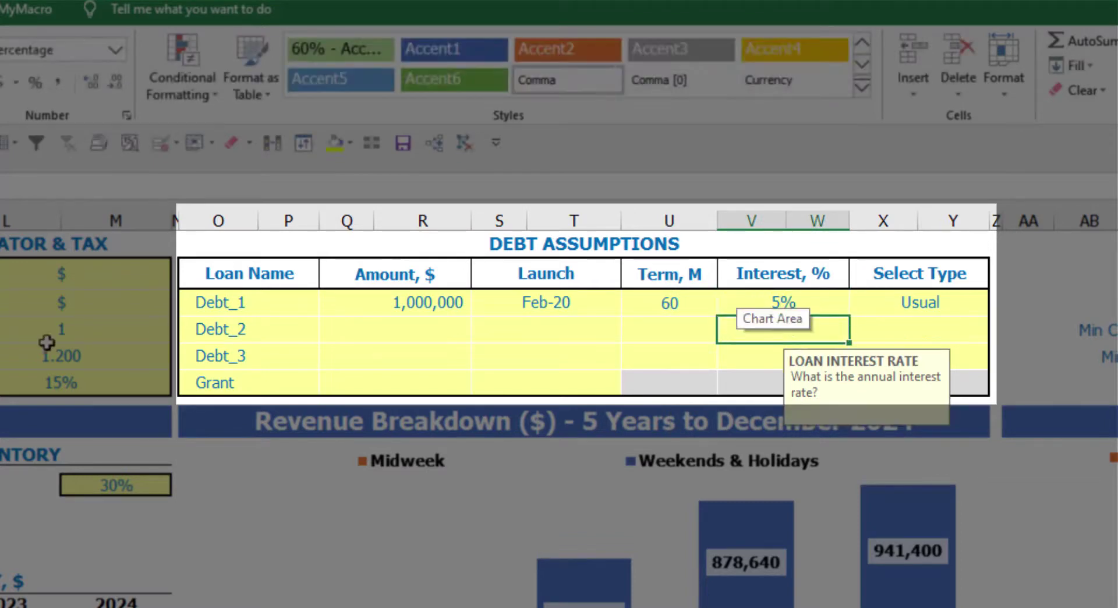
Set the grant amount to 500,000 and its launch date to Mar-20 in the debt assumptions.
click(412, 386)
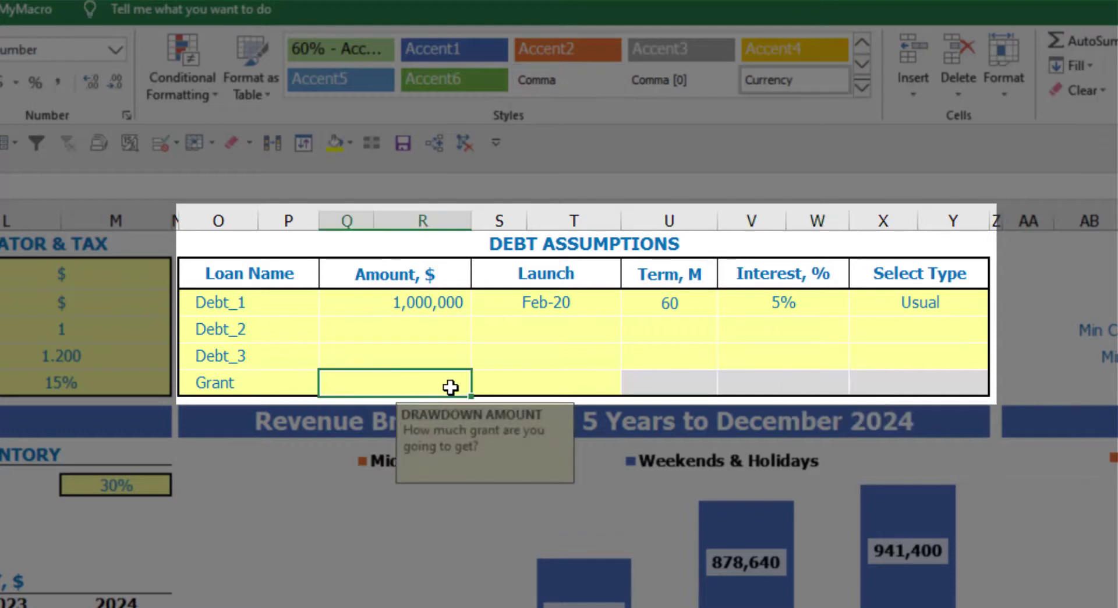
text(500000)
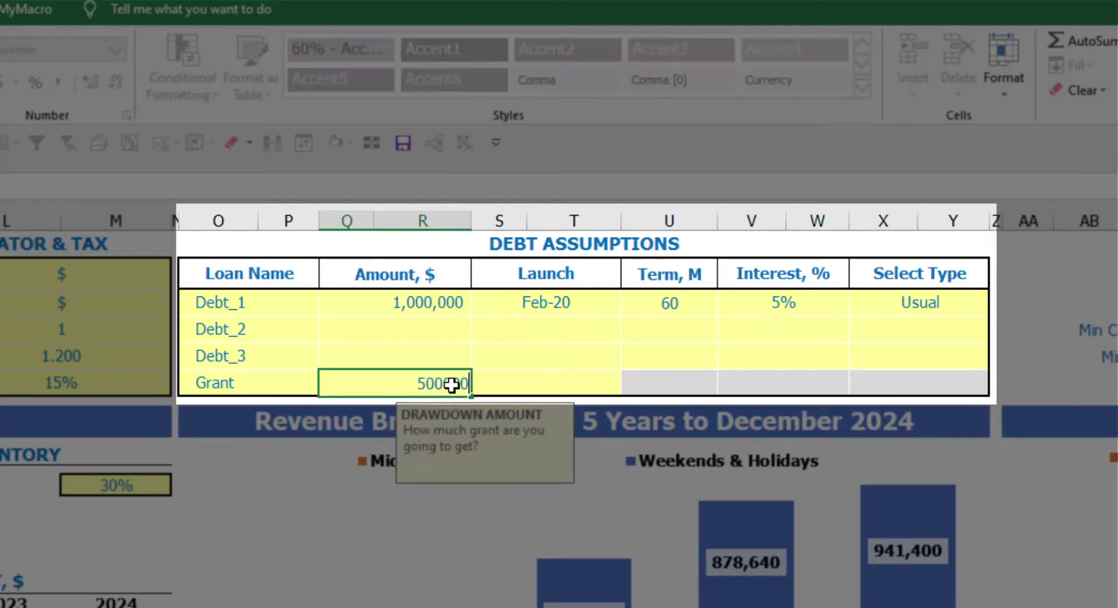
key(Return)
click(574, 385)
click(631, 386)
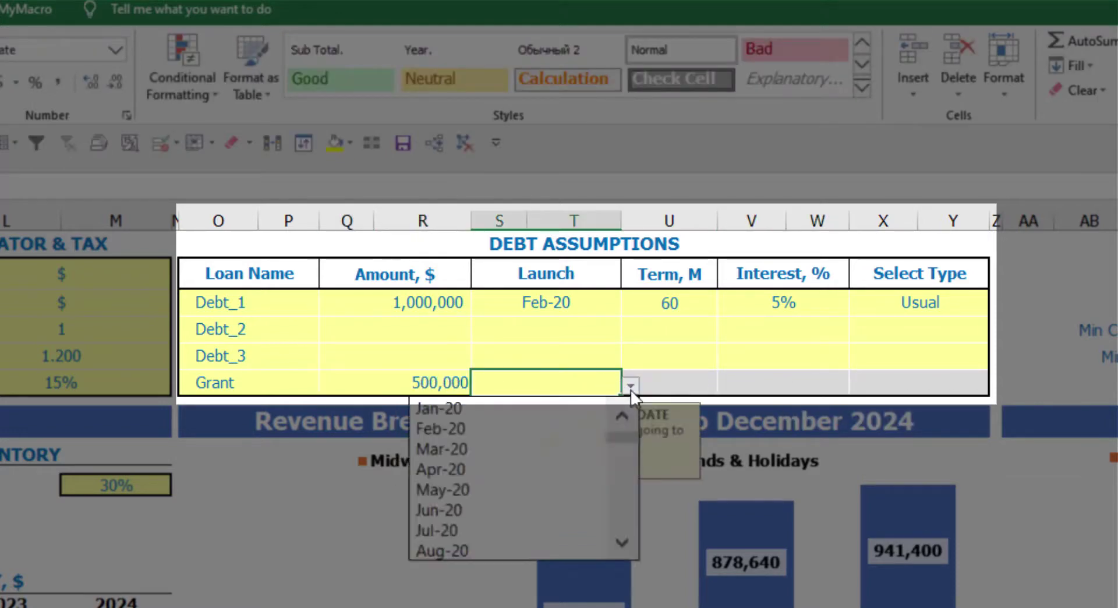
click(559, 454)
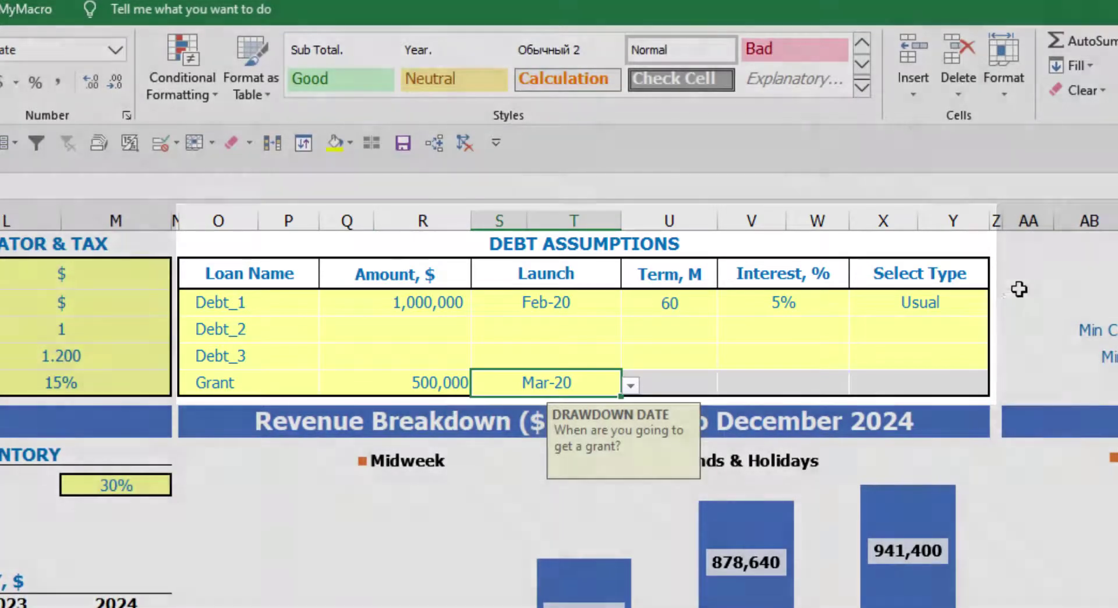
click(1018, 289)
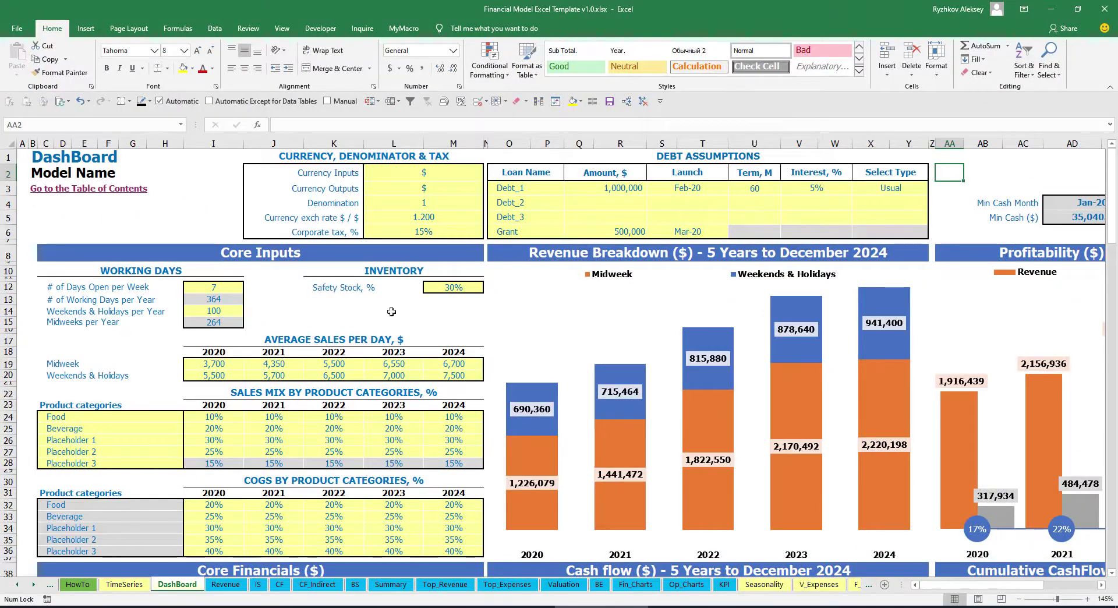
Look over the drawdown, repayment and interest calculations for Debt_1, Debt_2, Debt_3 and total debts on the Capital sheet.
click(33, 585)
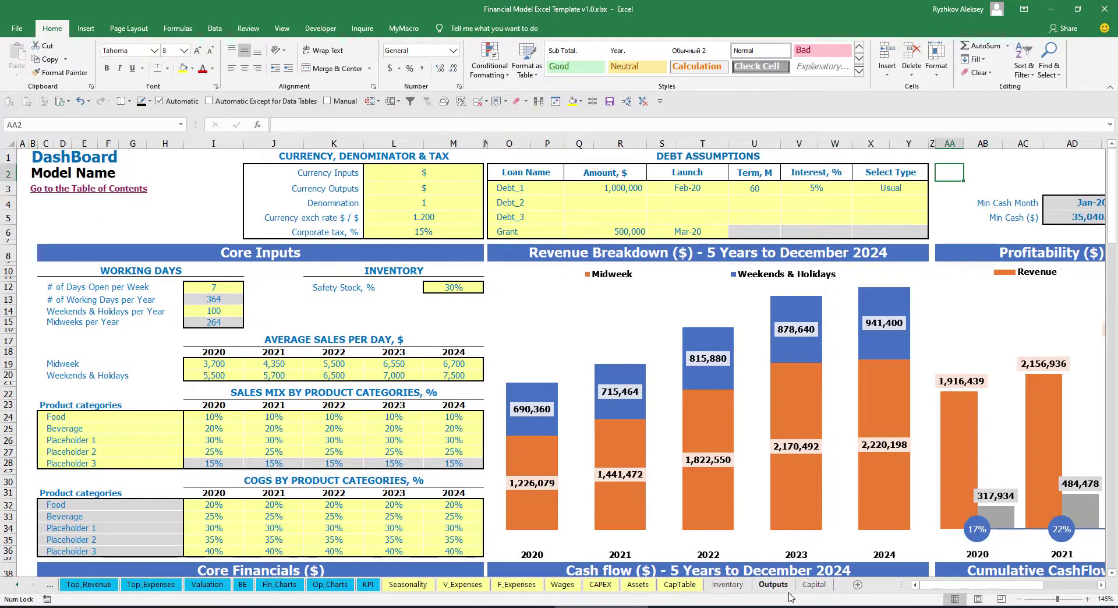
click(819, 585)
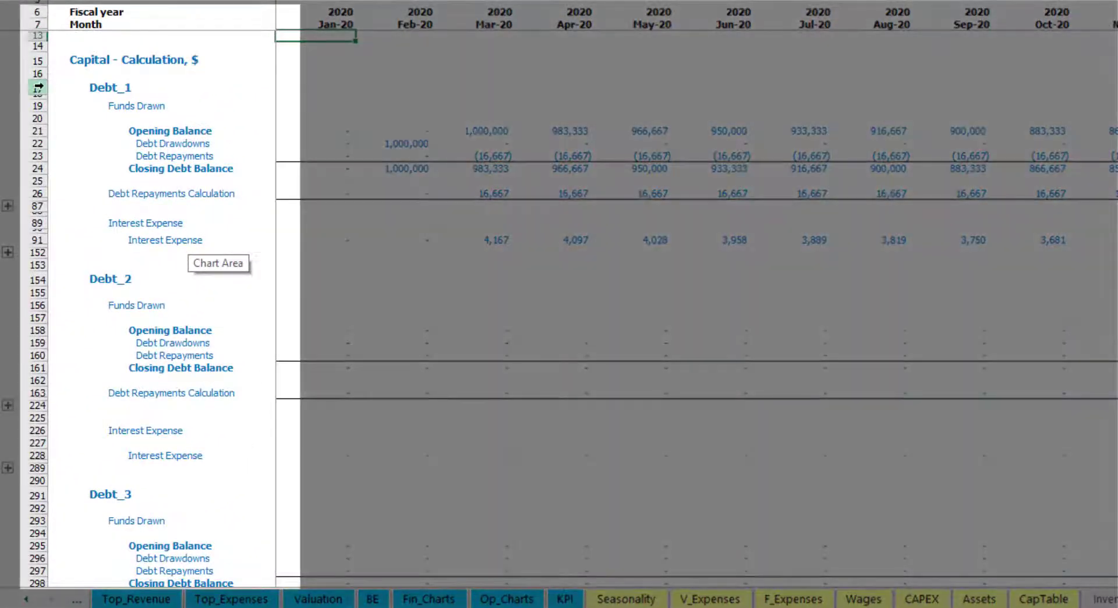
scroll(35, 265, down, 6)
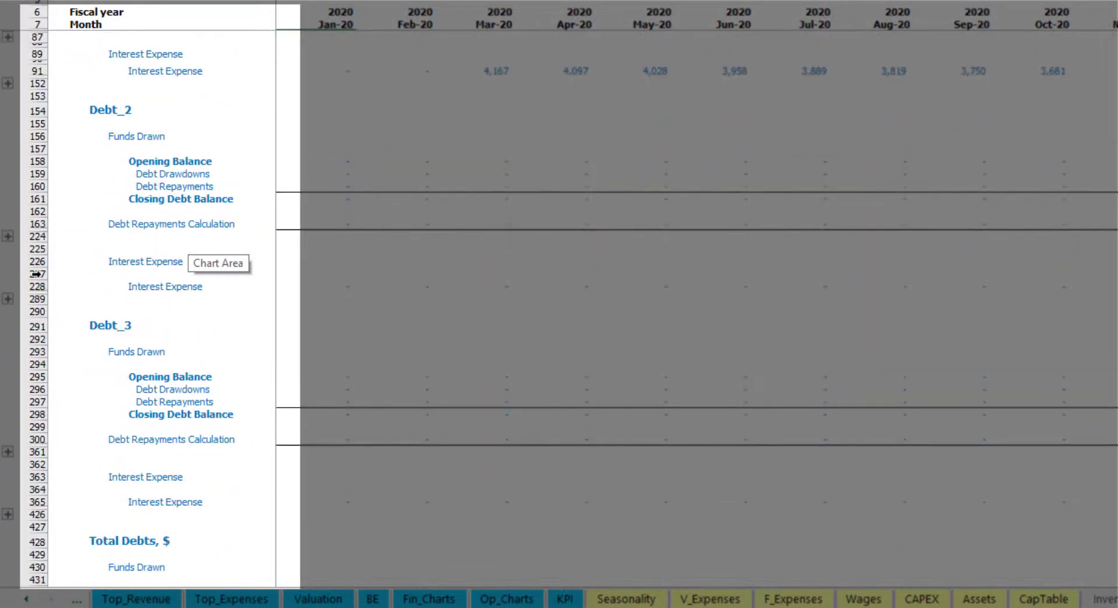
scroll(47, 255, down, 3)
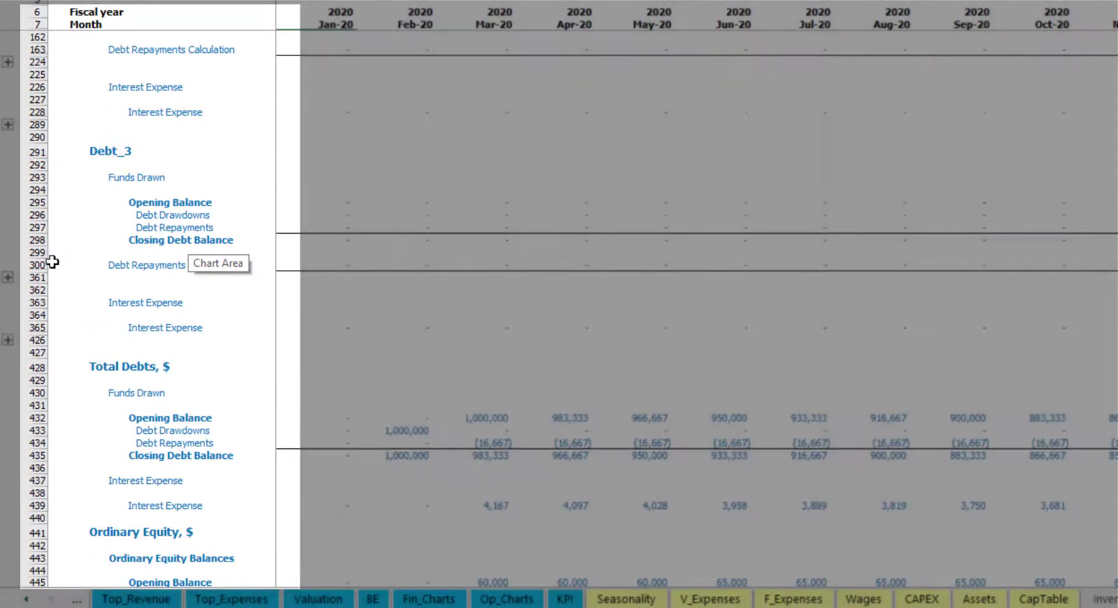
scroll(70, 290, up, 5)
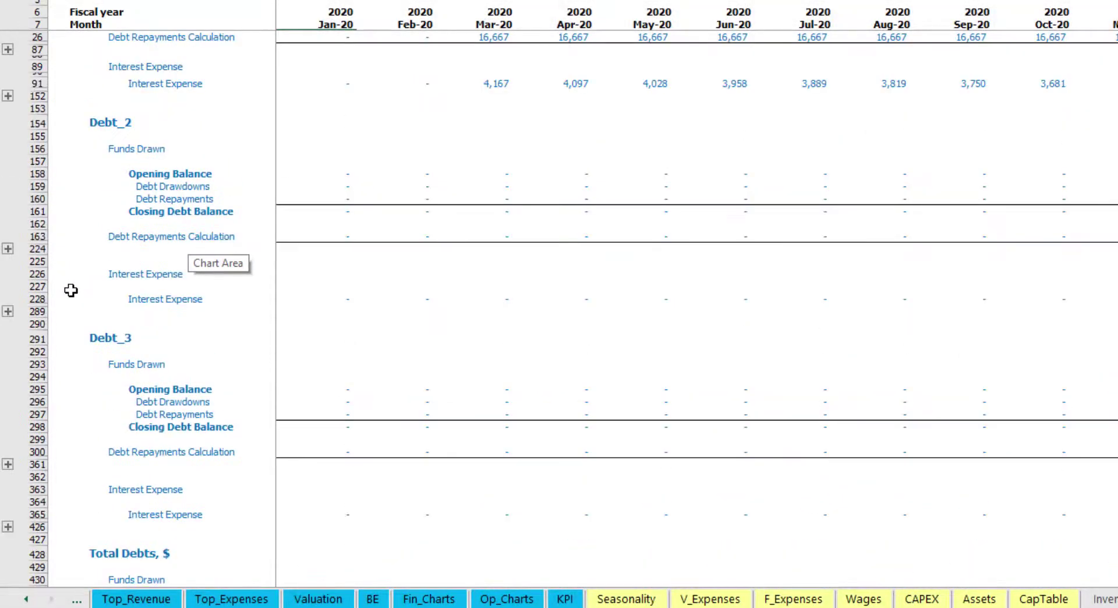
scroll(70, 290, up, 4)
Check the monthly interest expense row in the income statement.
click(26, 598)
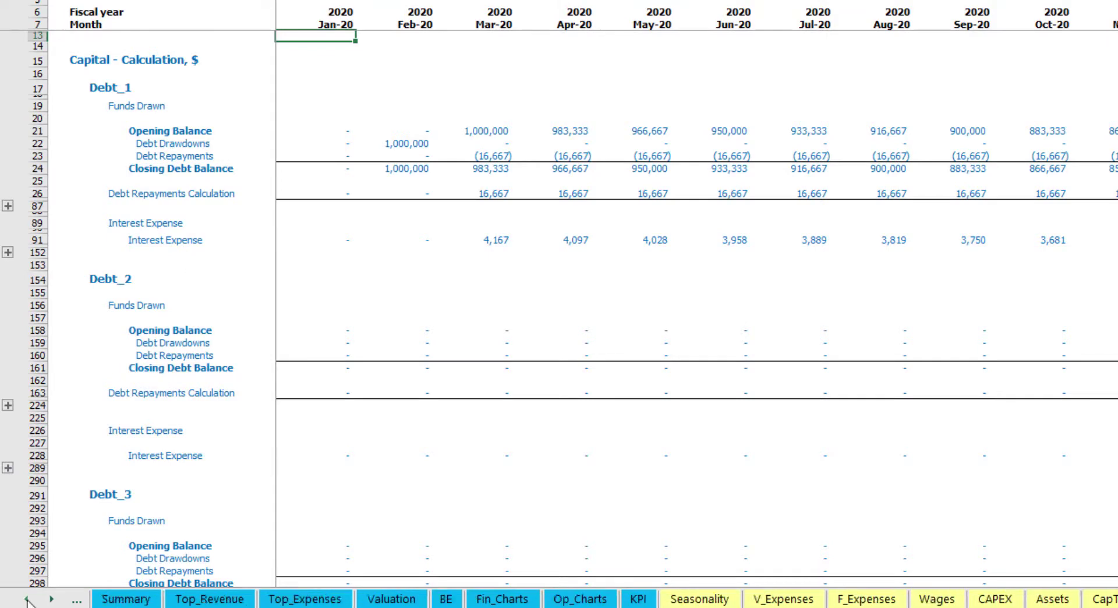
click(27, 598)
click(27, 598)
click(408, 599)
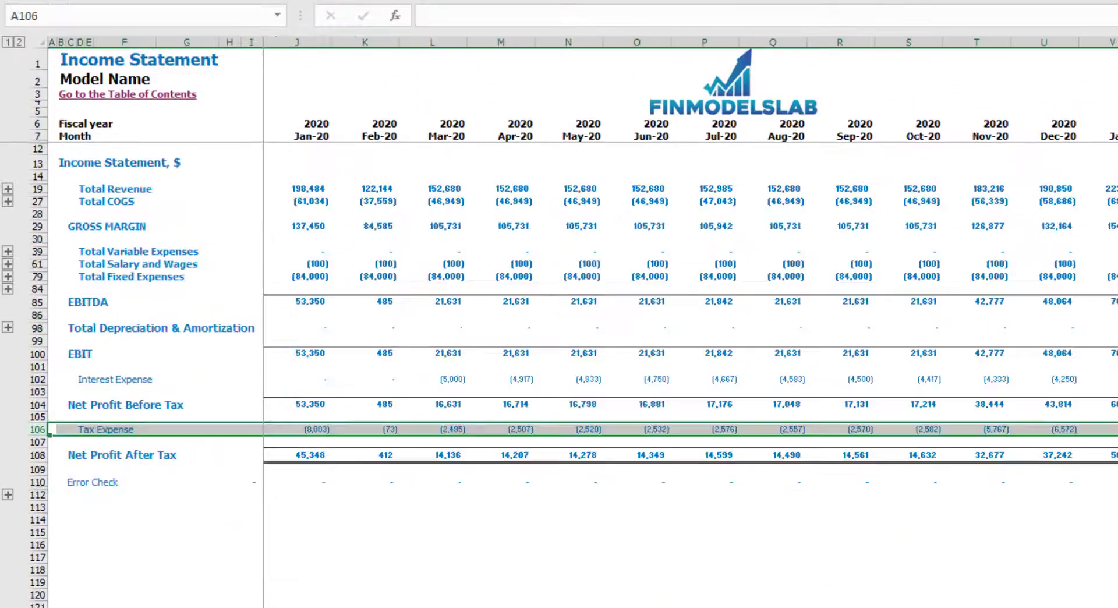
click(38, 379)
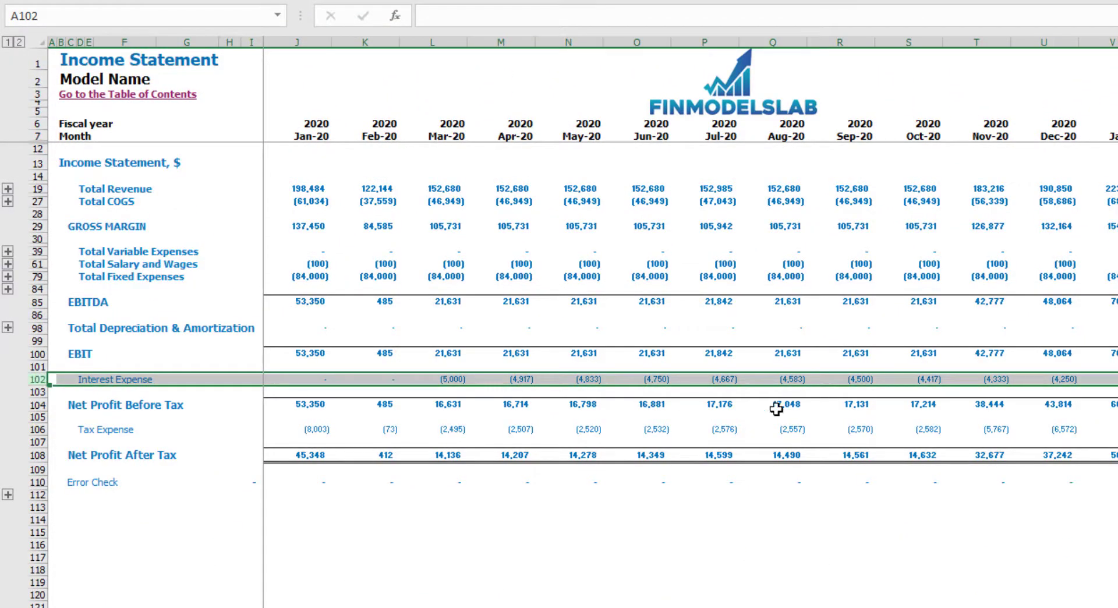
Check the interest paid, debt drawdowns and debt repayments in the cash flow statement and the debt row in the balance sheet.
key(ctrl+Page_Down)
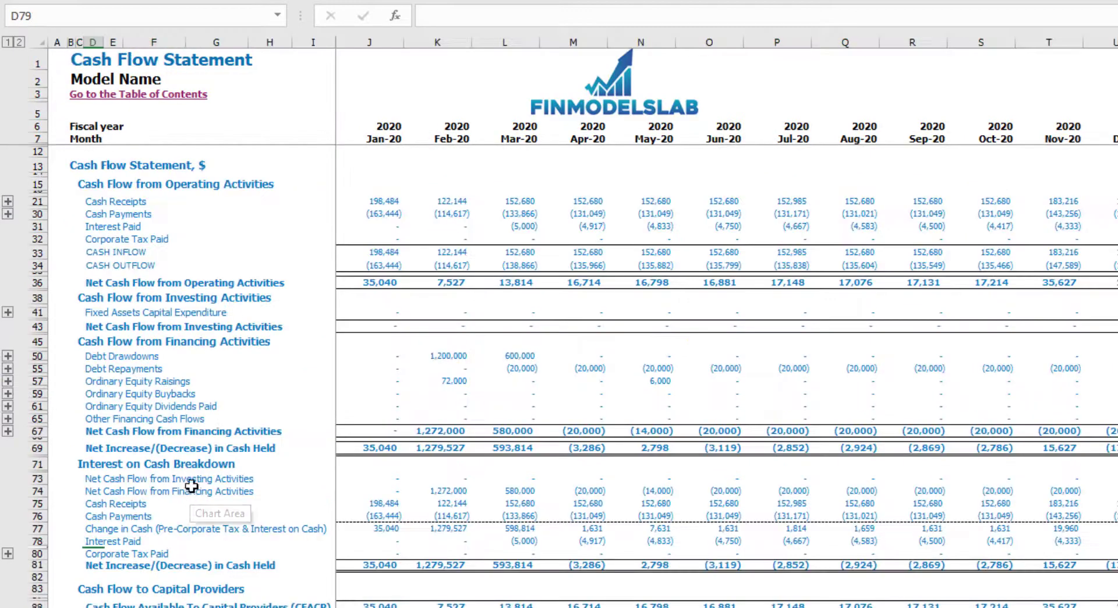
click(38, 227)
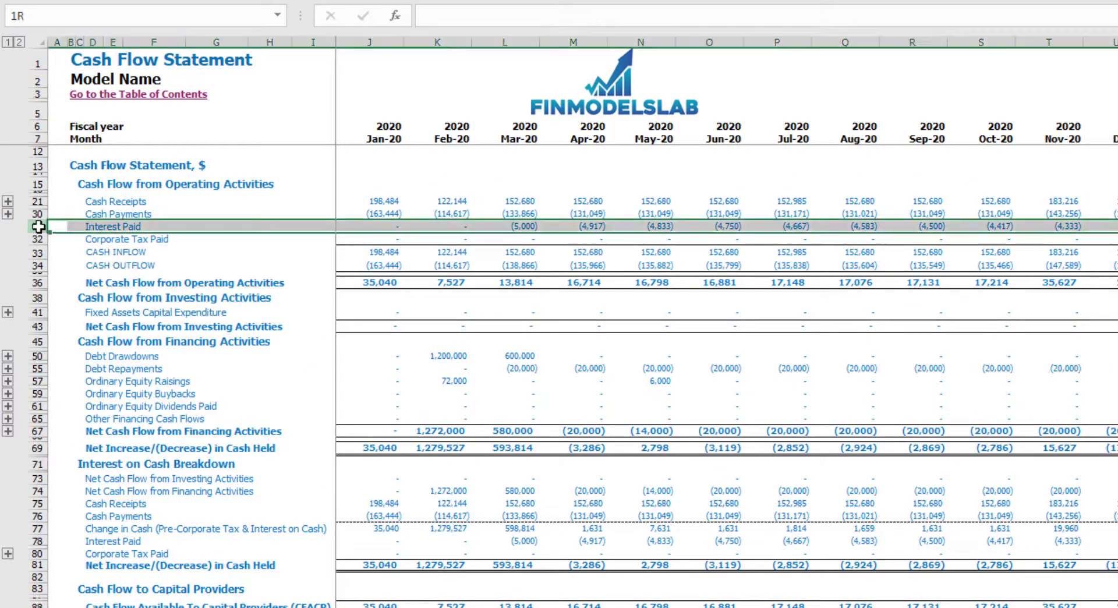
click(35, 356)
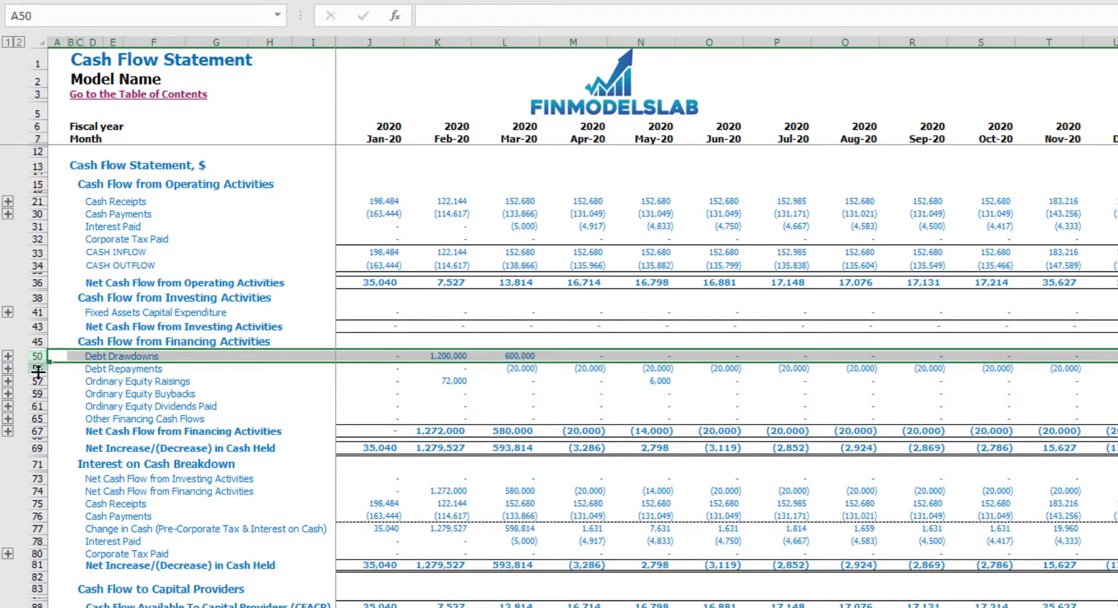
click(38, 368)
key(ctrl+Page_Up)
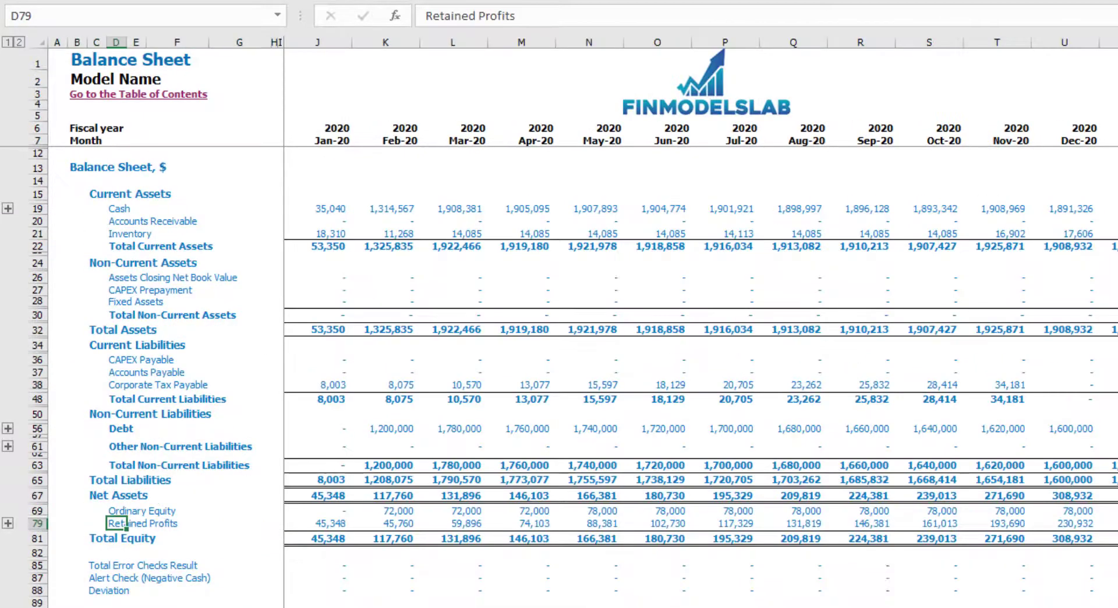
click(35, 428)
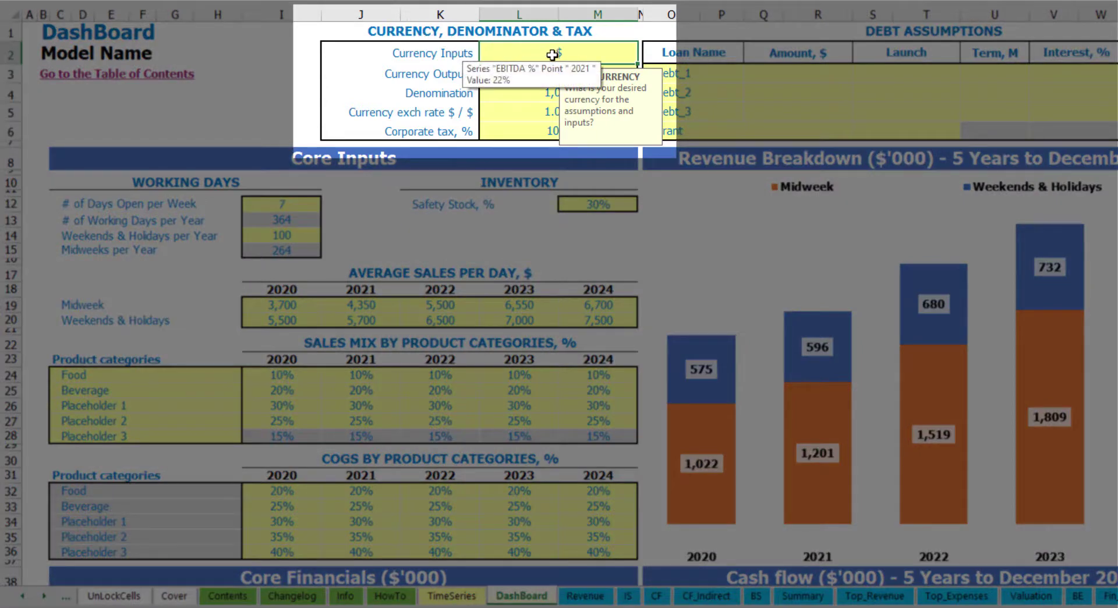
Look over the input currency and output currency cells on the DashBoard sheet.
click(263, 61)
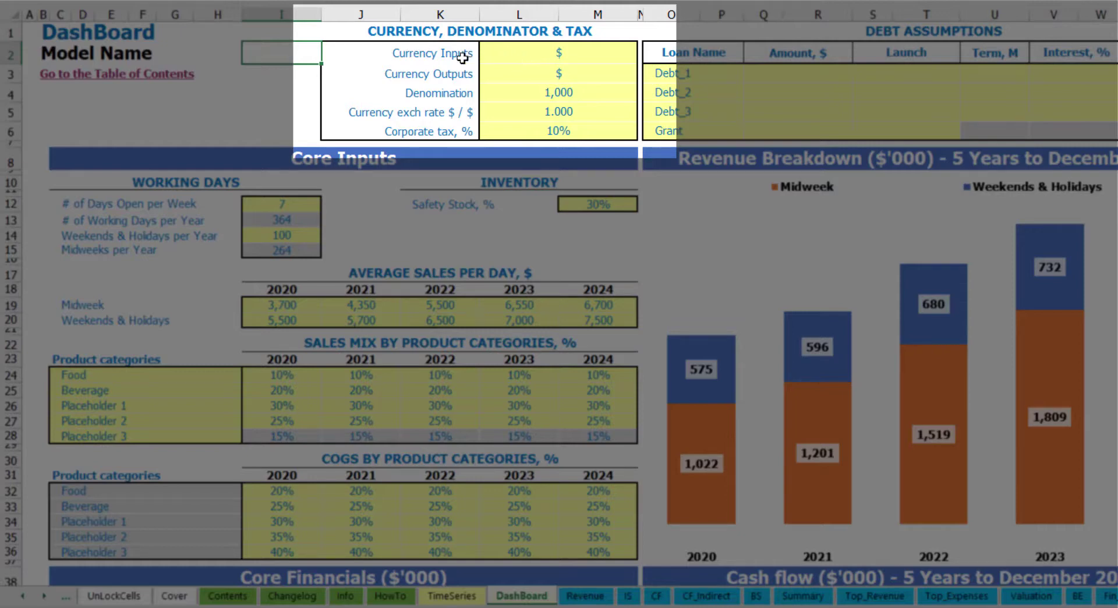
click(549, 53)
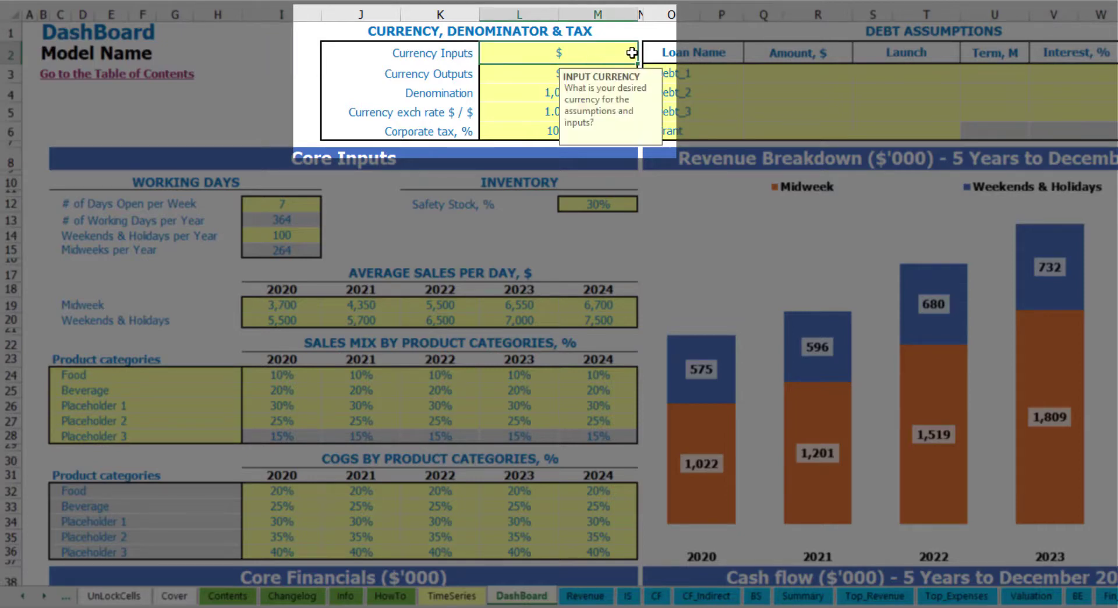
click(506, 74)
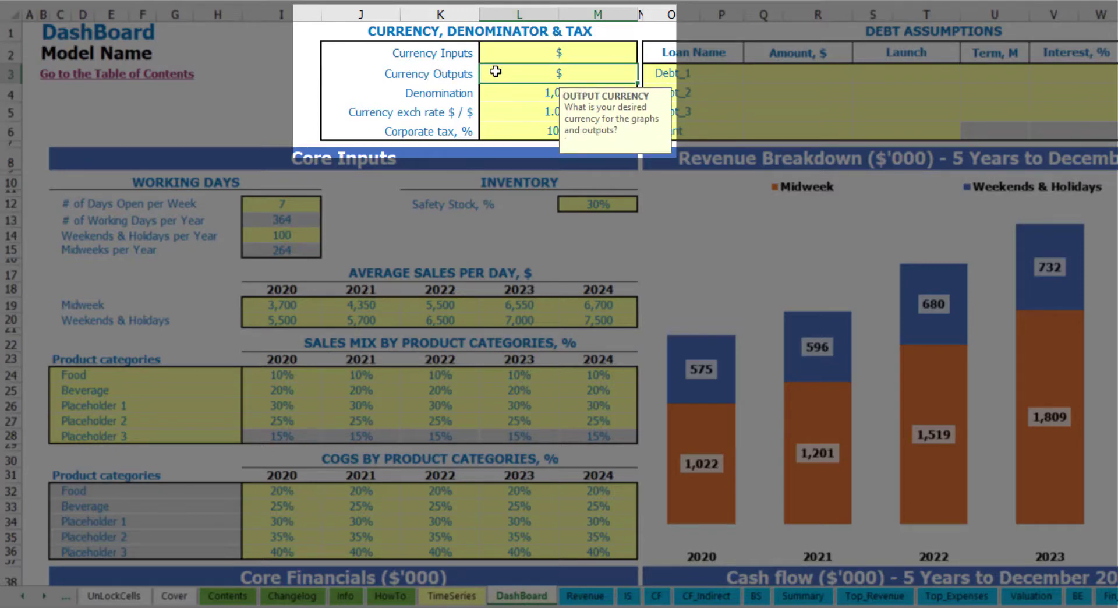
click(525, 55)
click(523, 74)
Set the input currency to USD and the output currency to EUR on the DashBoard sheet.
click(543, 54)
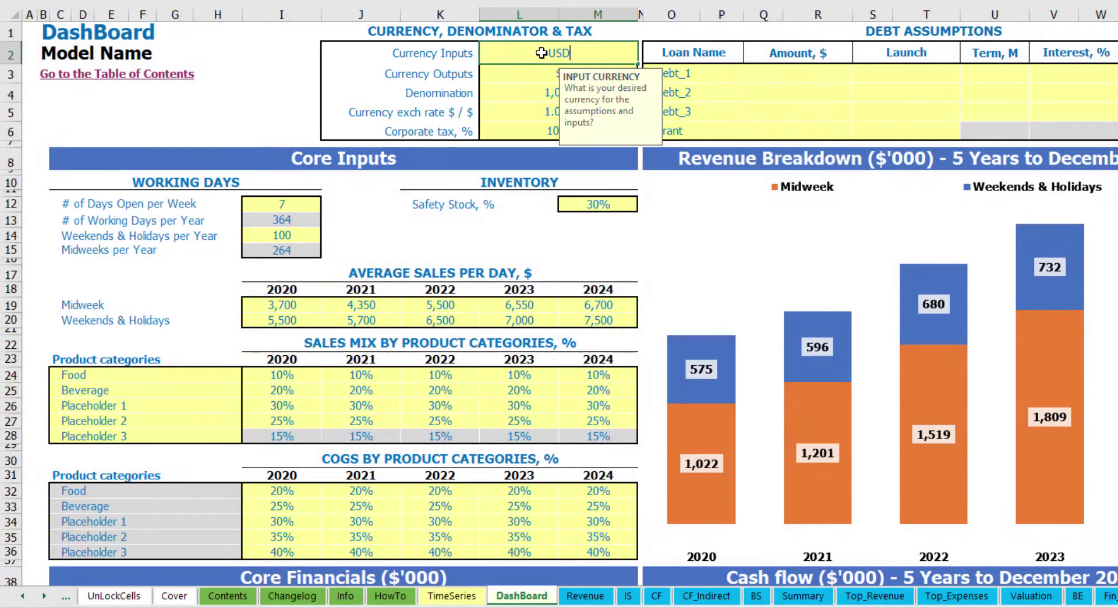
key(Return)
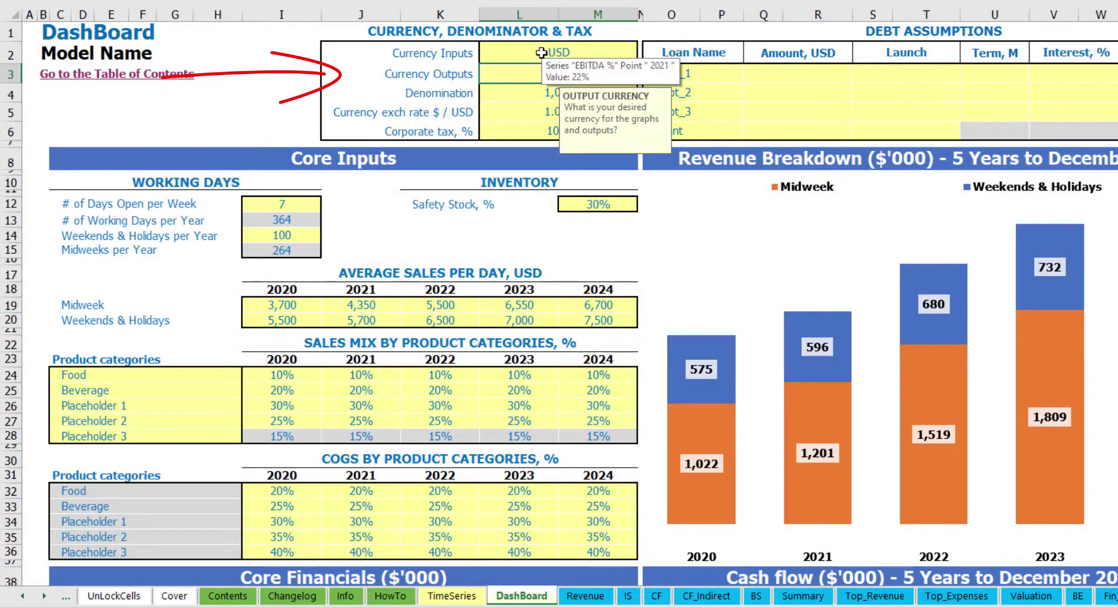
text(EUR)
key(Return)
key(Return)
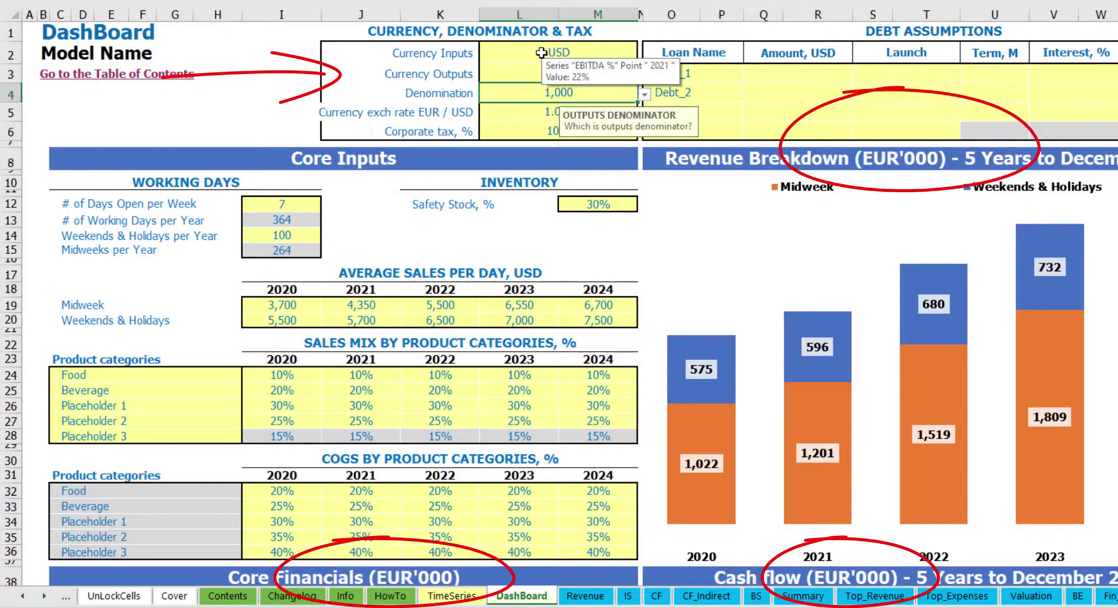
click(293, 77)
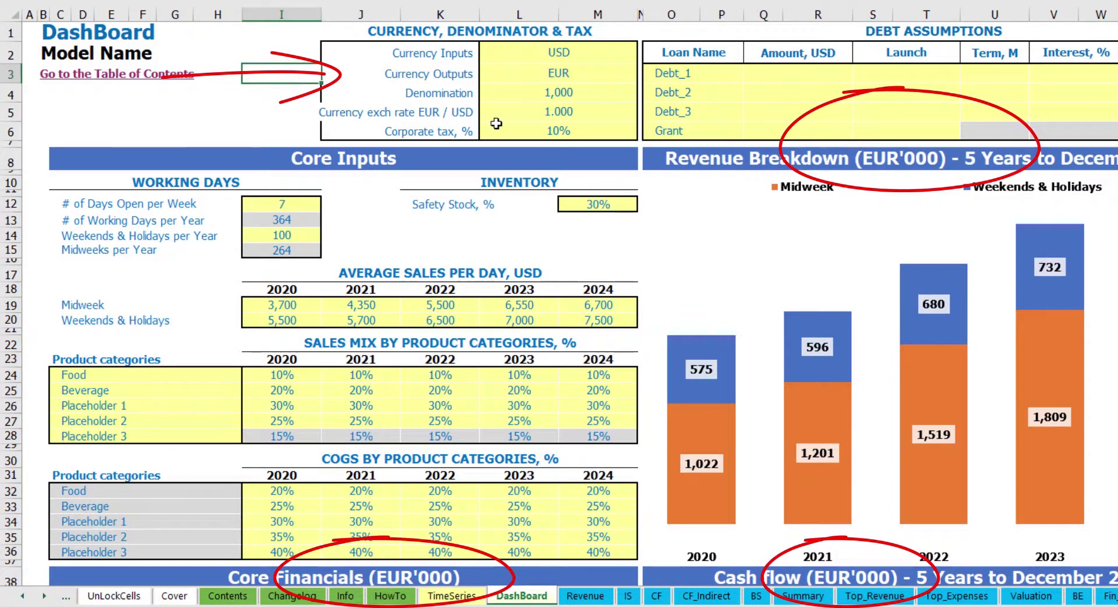
Set the EUR / USD currency exchange rate to 1.2.
click(540, 109)
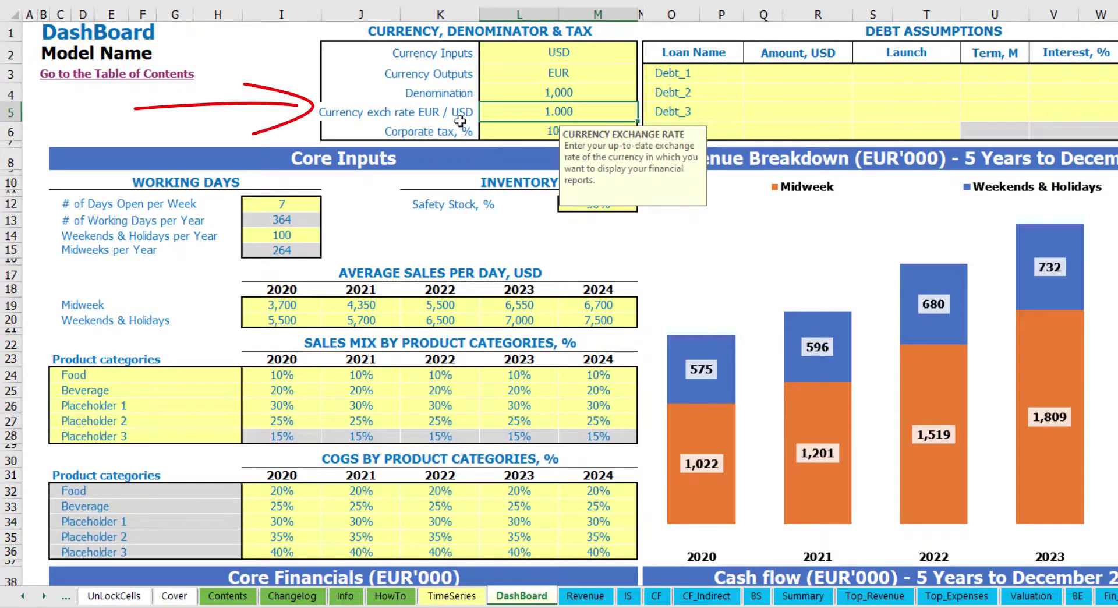
text(1.2)
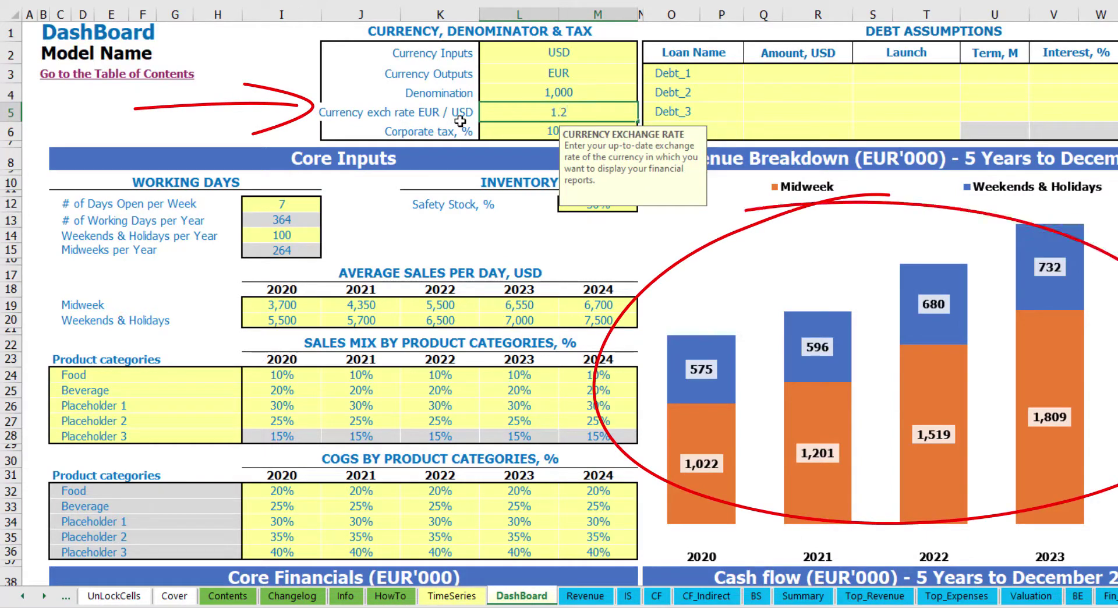
key(Return)
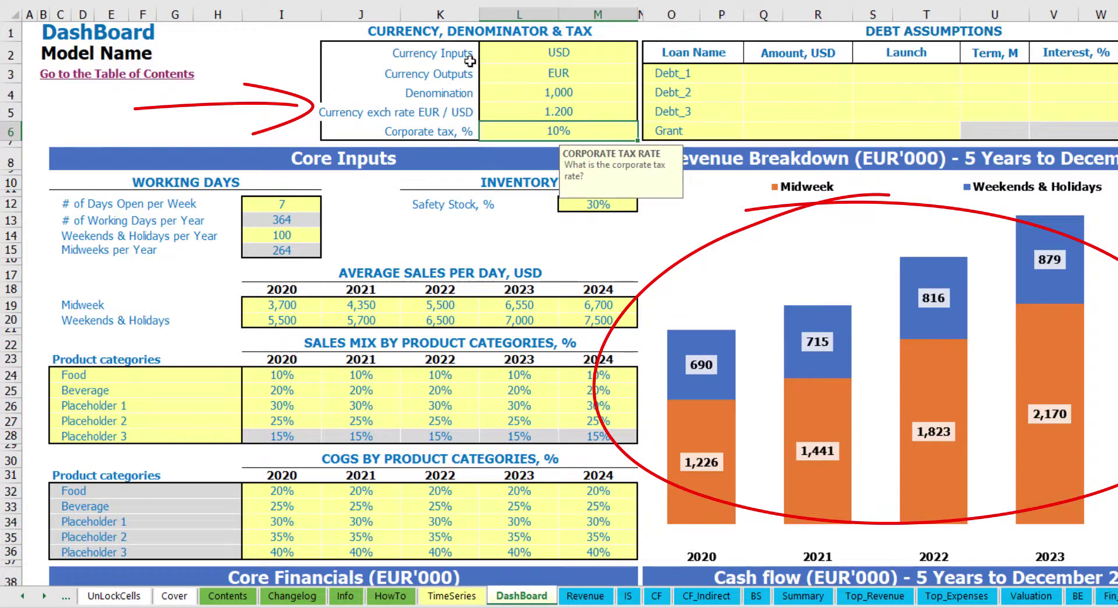
Review the input currency, output currency, exchange rate and denomination cells in the currency settings.
click(530, 51)
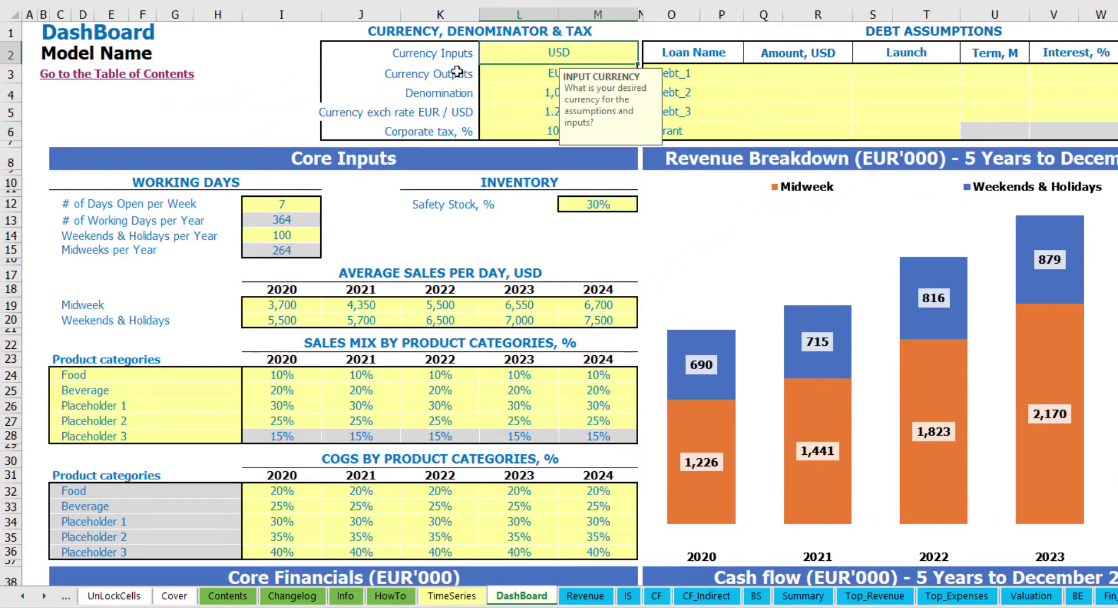
click(519, 73)
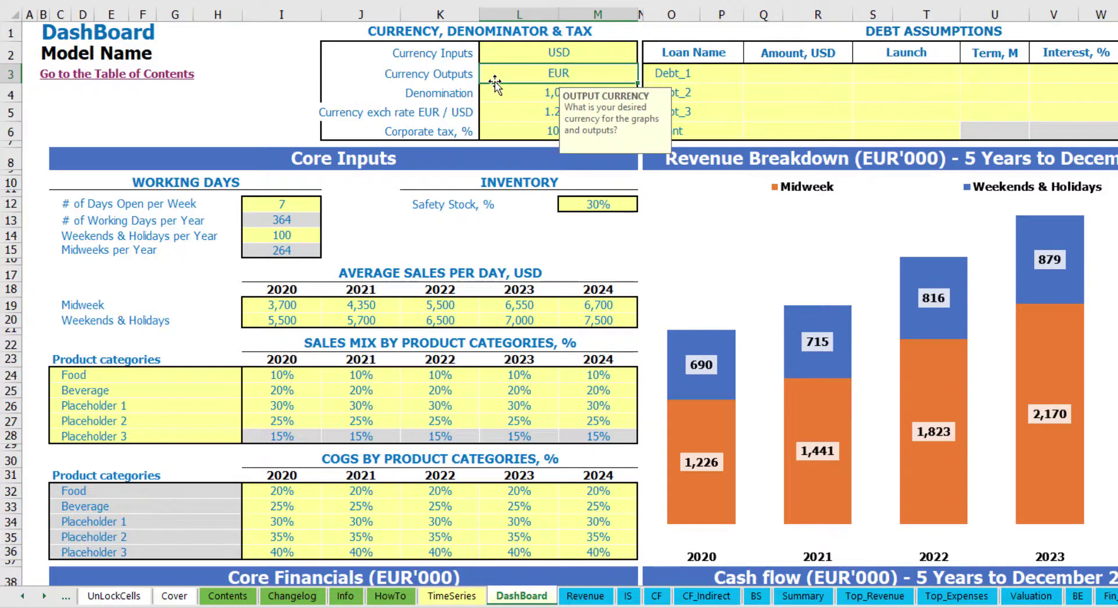
click(502, 112)
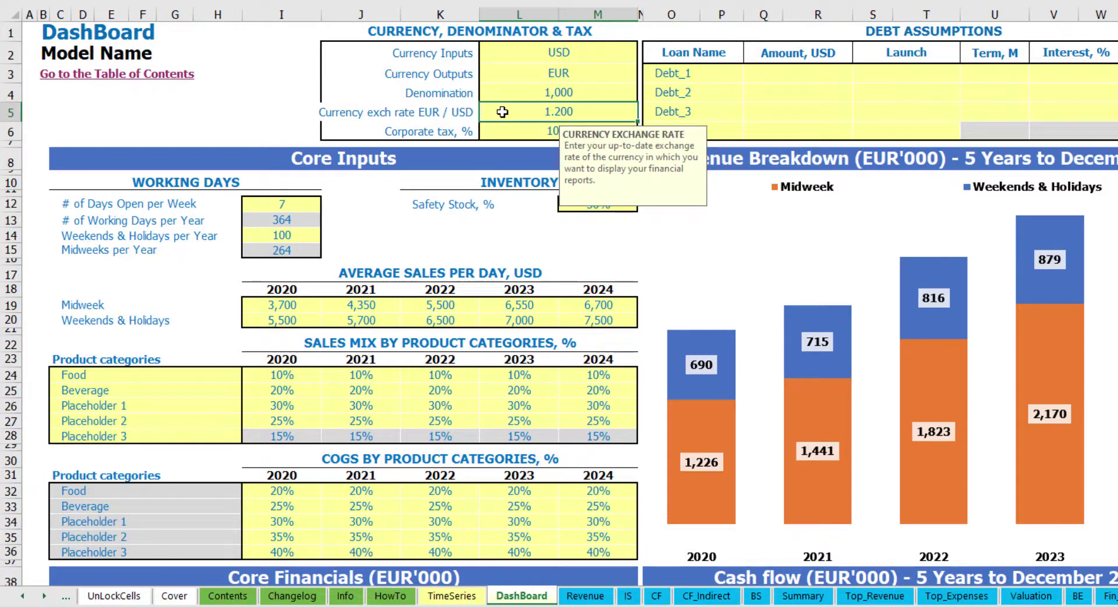
click(530, 86)
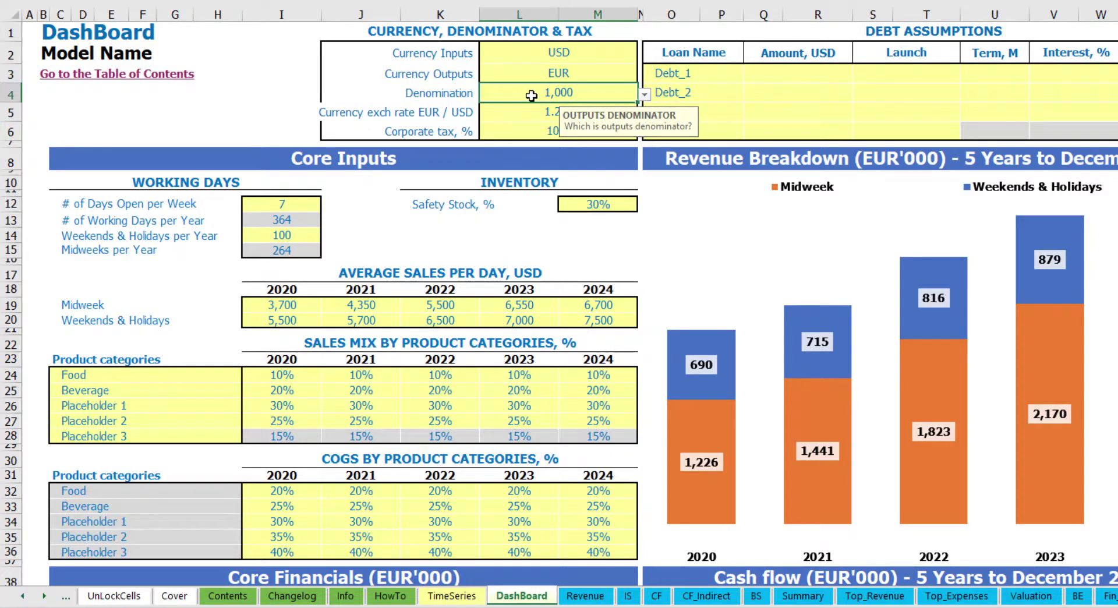
Review the five-year and 2022 Income Statement headings on the Summary sheet for their currency and denomination.
click(802, 595)
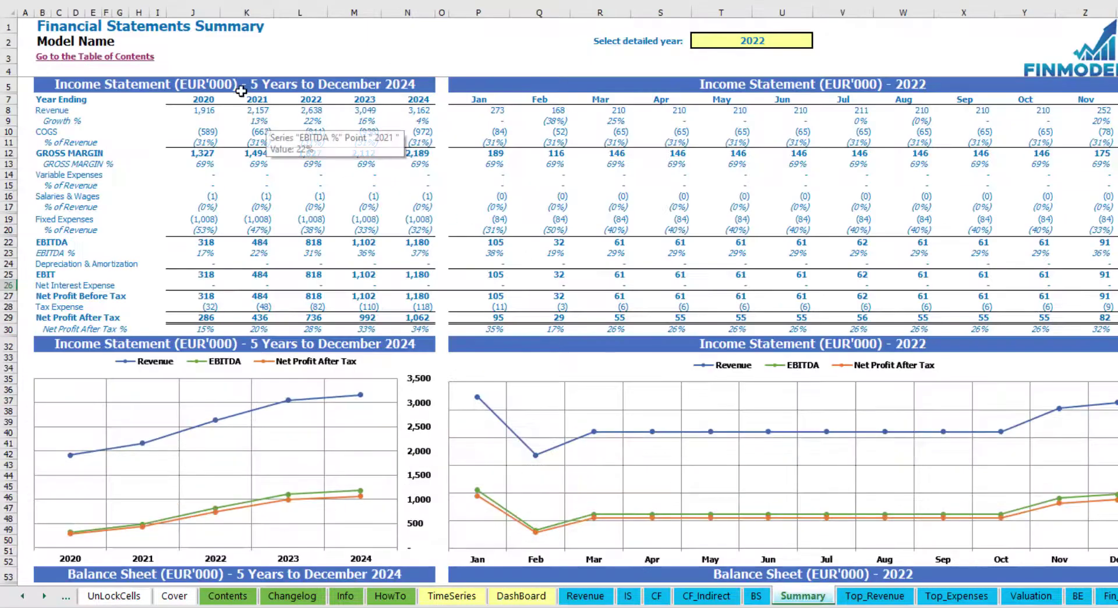
click(241, 88)
click(810, 85)
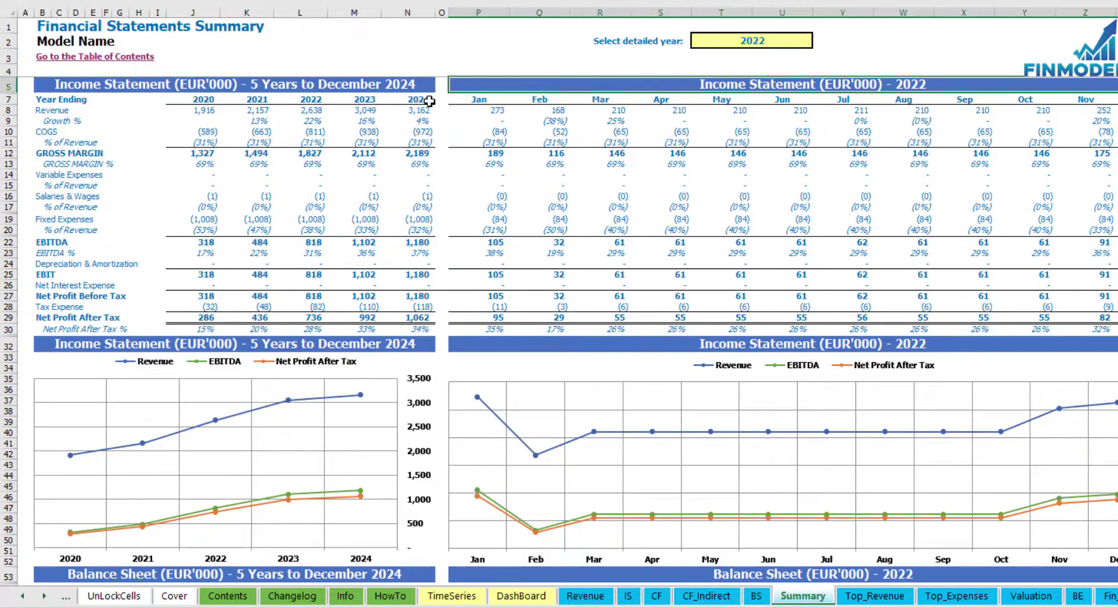
click(321, 86)
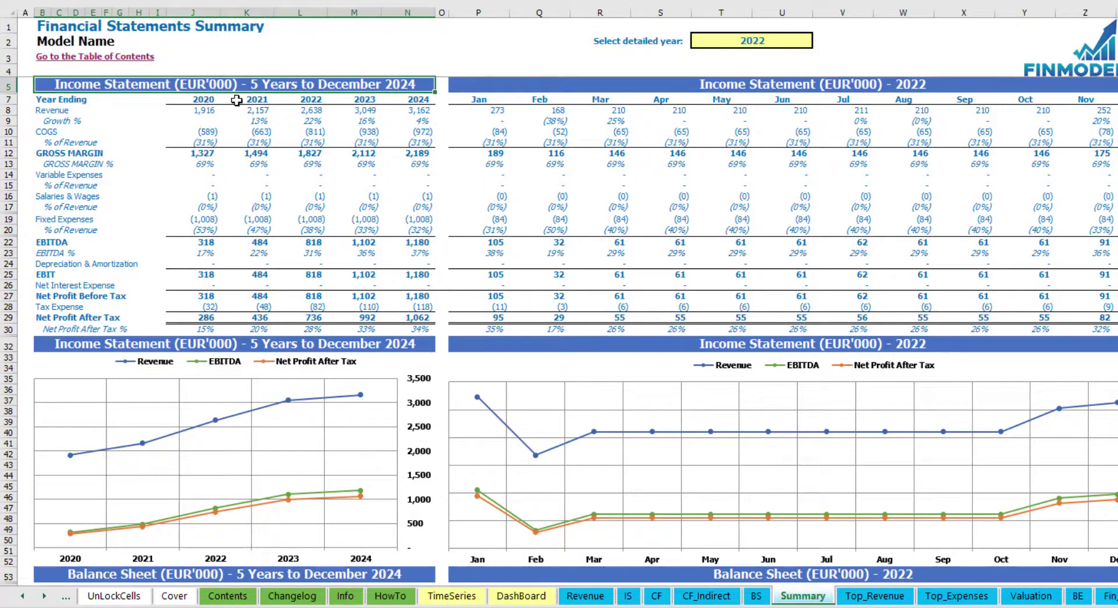
Set the output denomination to 1,000,000 on the DashBoard sheet and check the income statements on the Summary sheet.
click(521, 595)
click(644, 93)
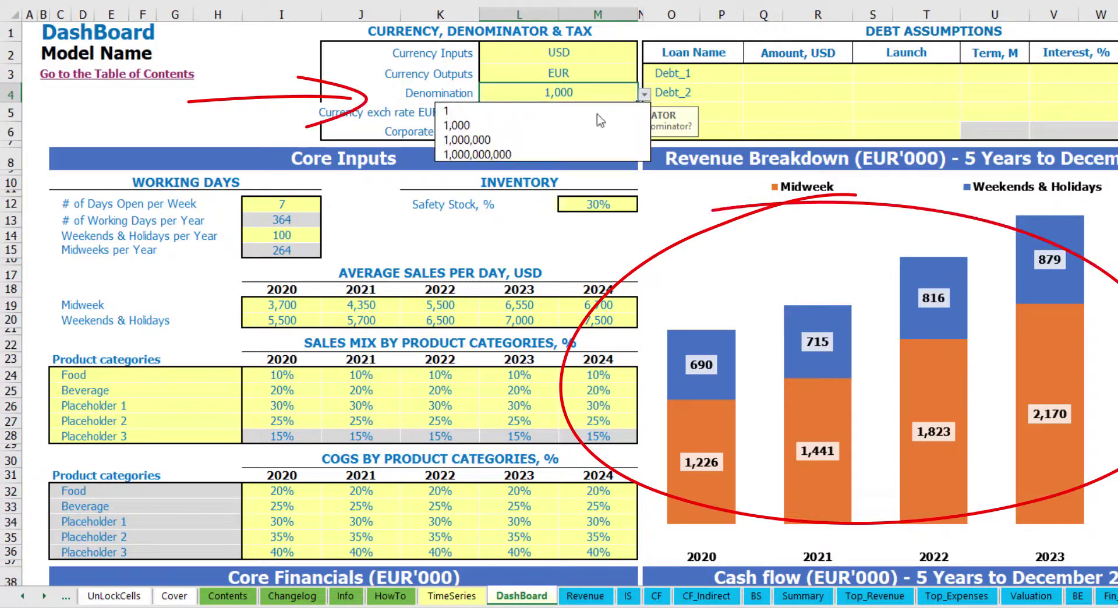
click(594, 139)
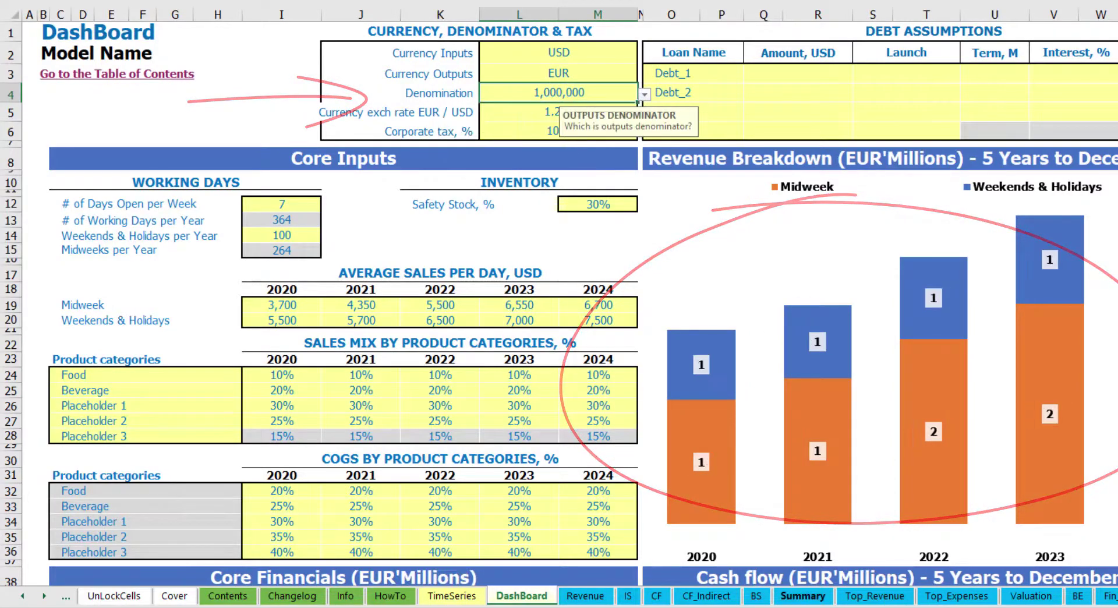
click(803, 595)
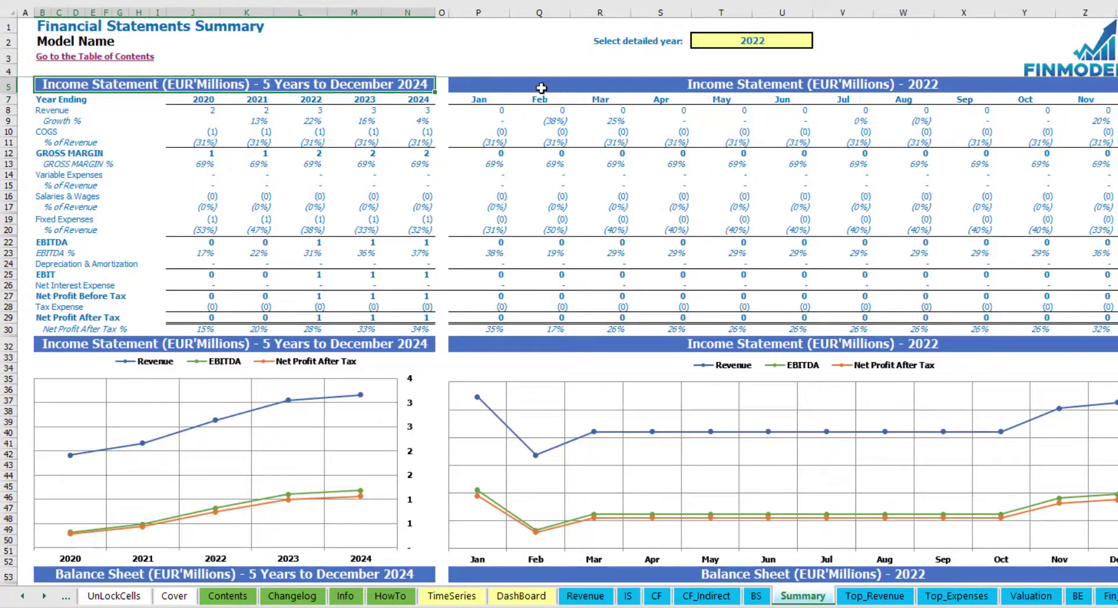
Set the output denomination to 1 on the DashBoard sheet and check the income statements on the Summary sheet.
click(521, 594)
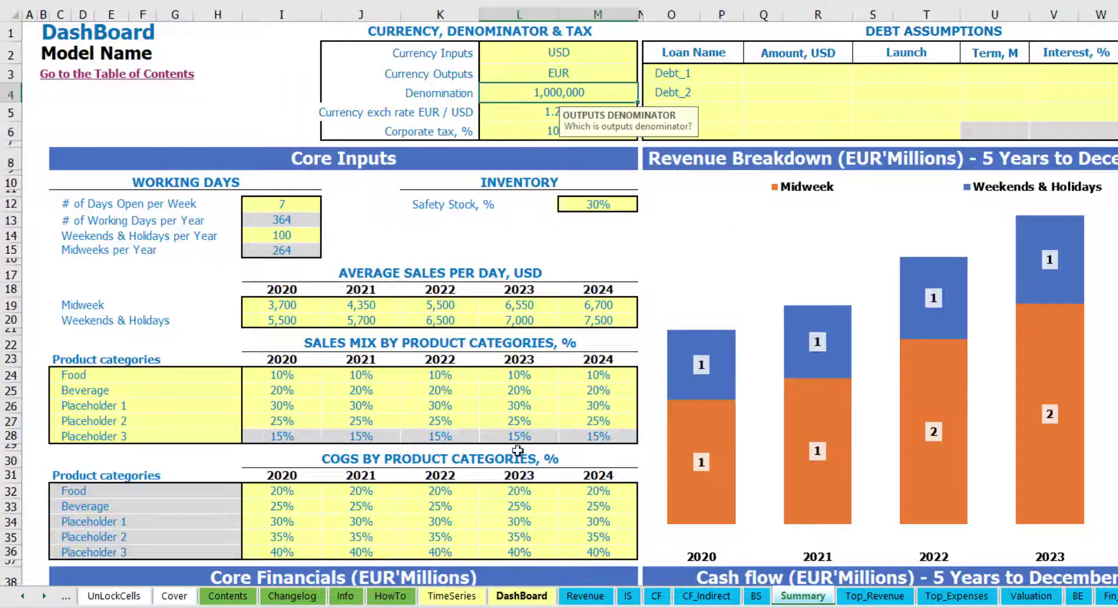
click(643, 93)
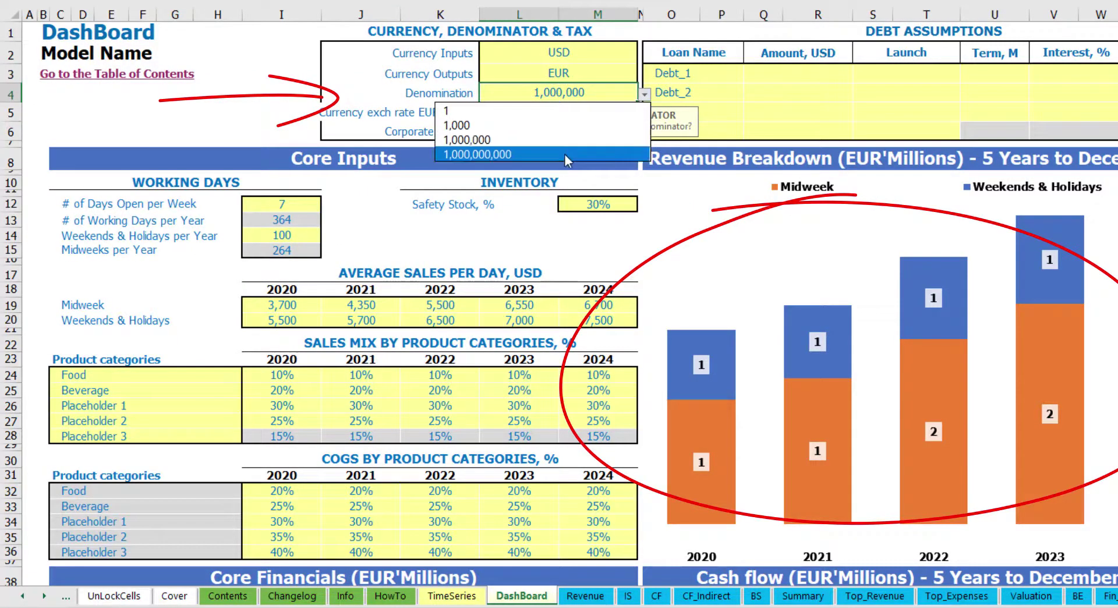
click(524, 110)
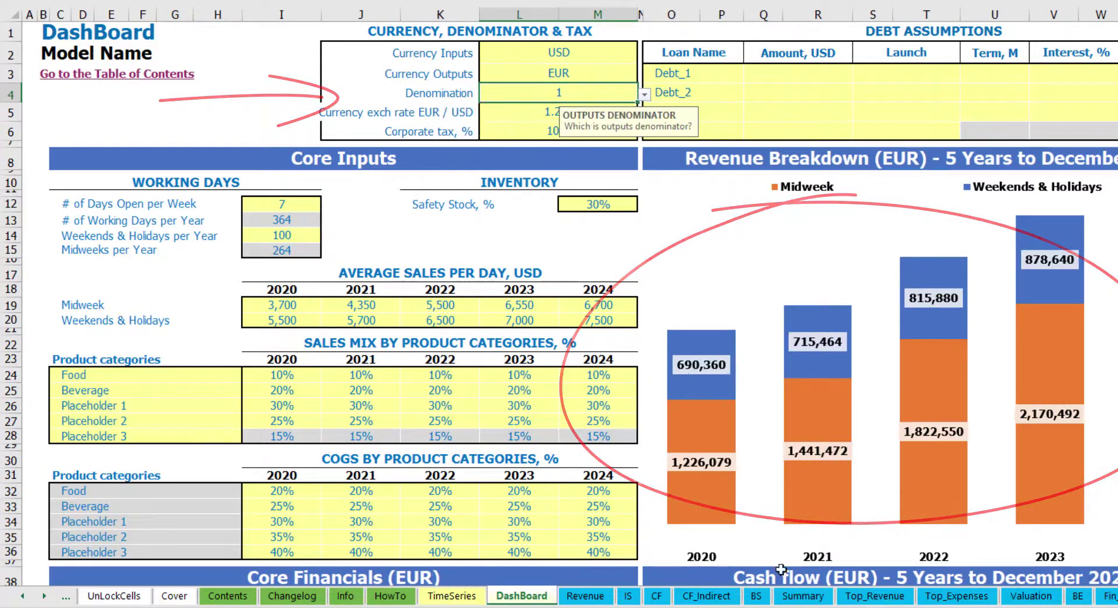
click(802, 595)
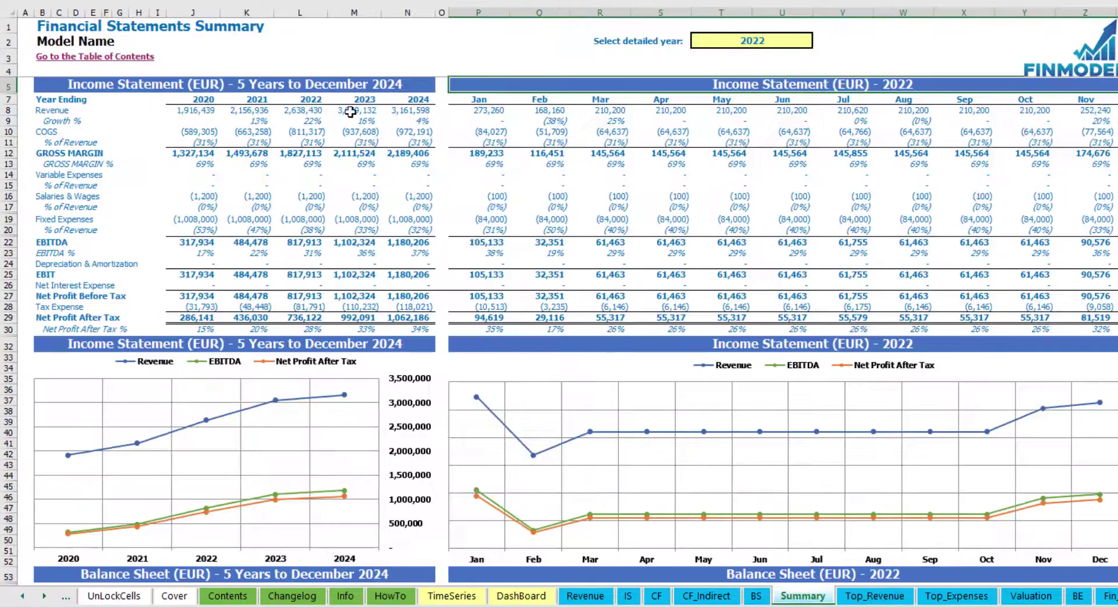
Set the corporate tax to 15% on the DashBoard sheet and select the Tax Expense row on the IS sheet.
click(506, 600)
click(526, 124)
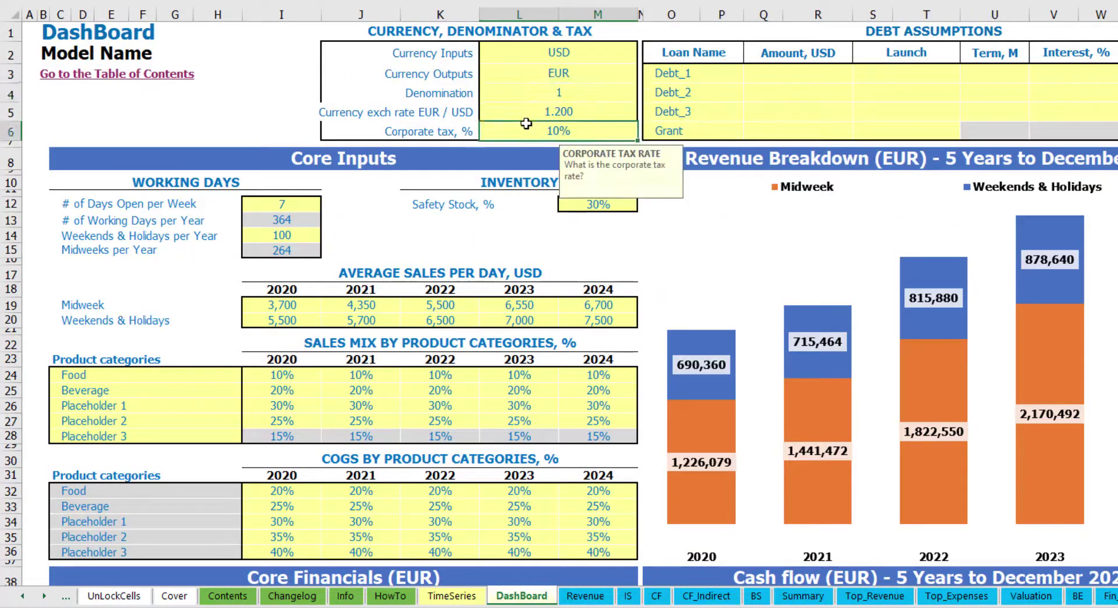
text(15)
key(Return)
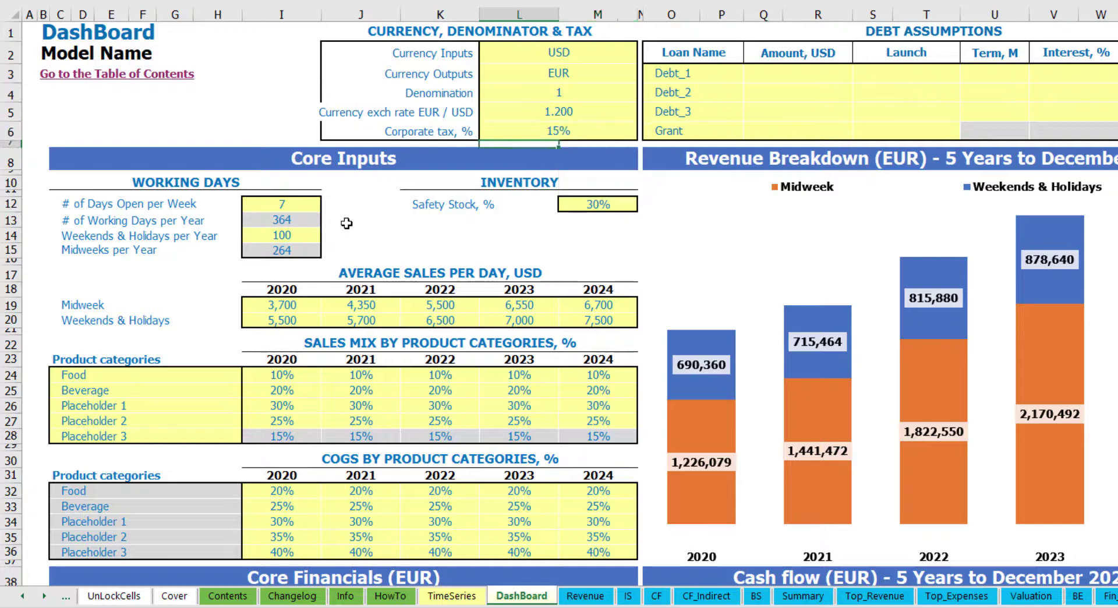
click(628, 595)
click(33, 346)
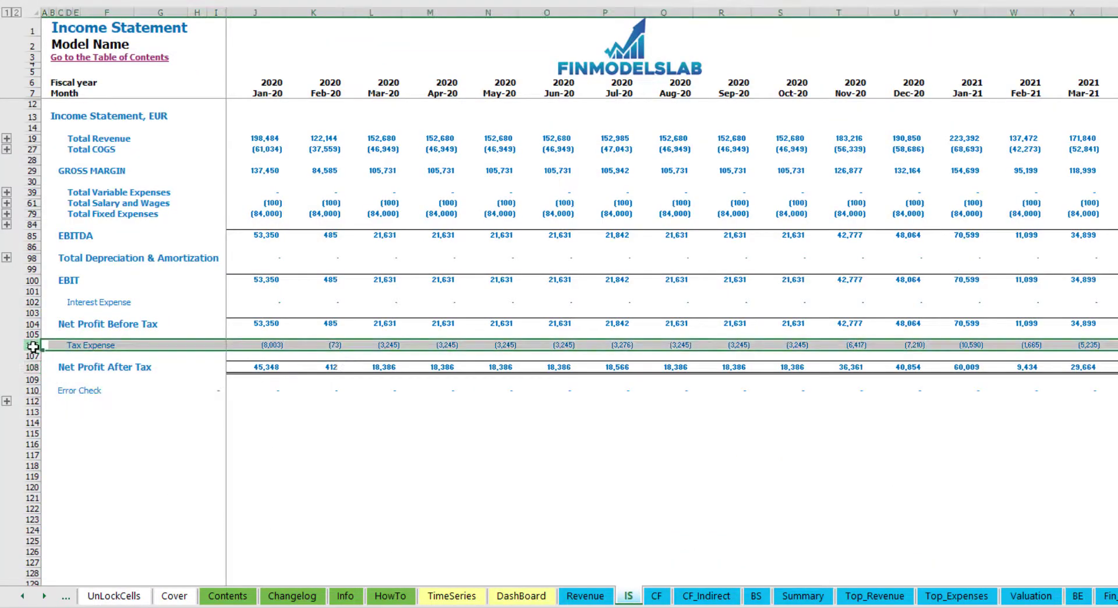